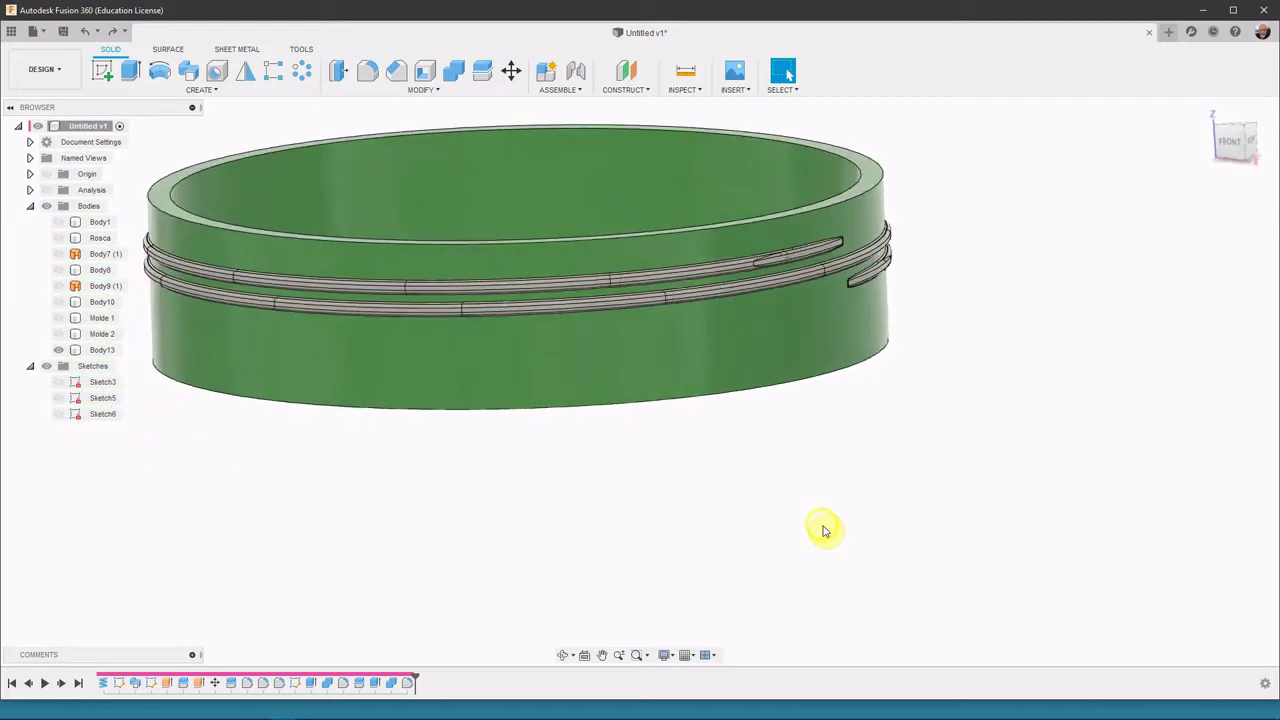
Step: Create a new empty design alongside the one containing the green threaded ring
shift+middle_drag(803, 280, 529, 450)
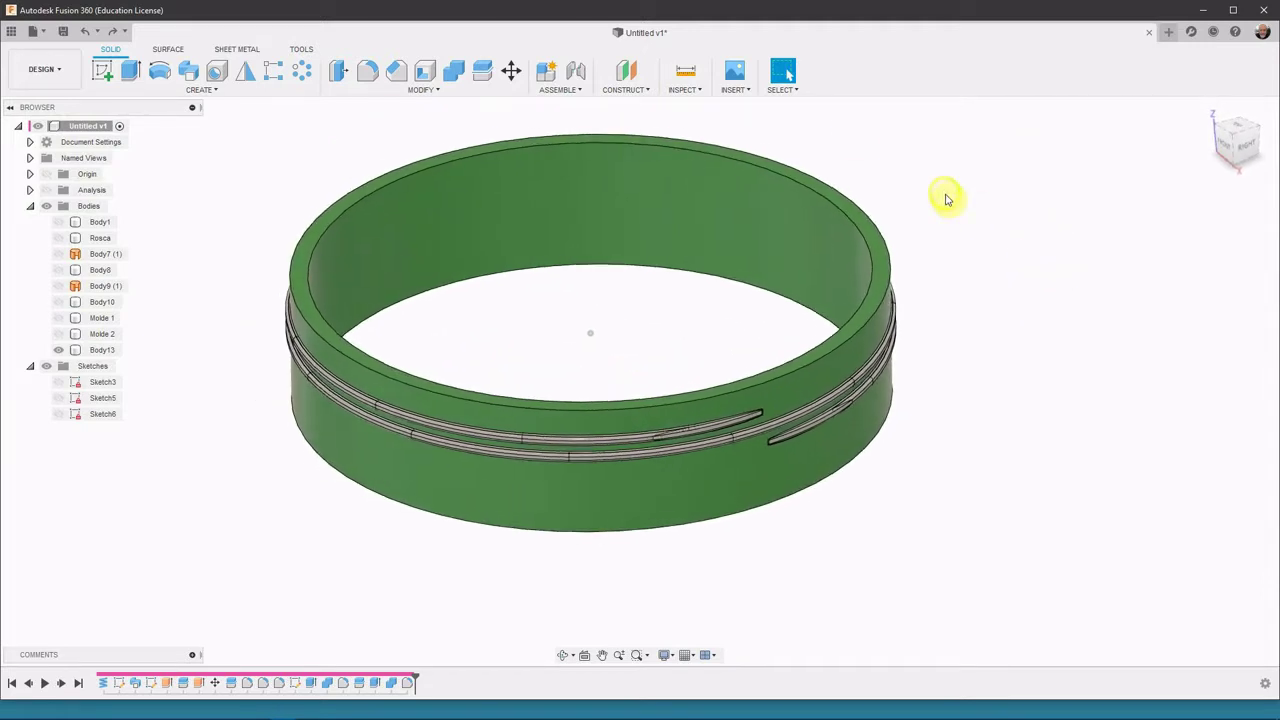
click(1169, 32)
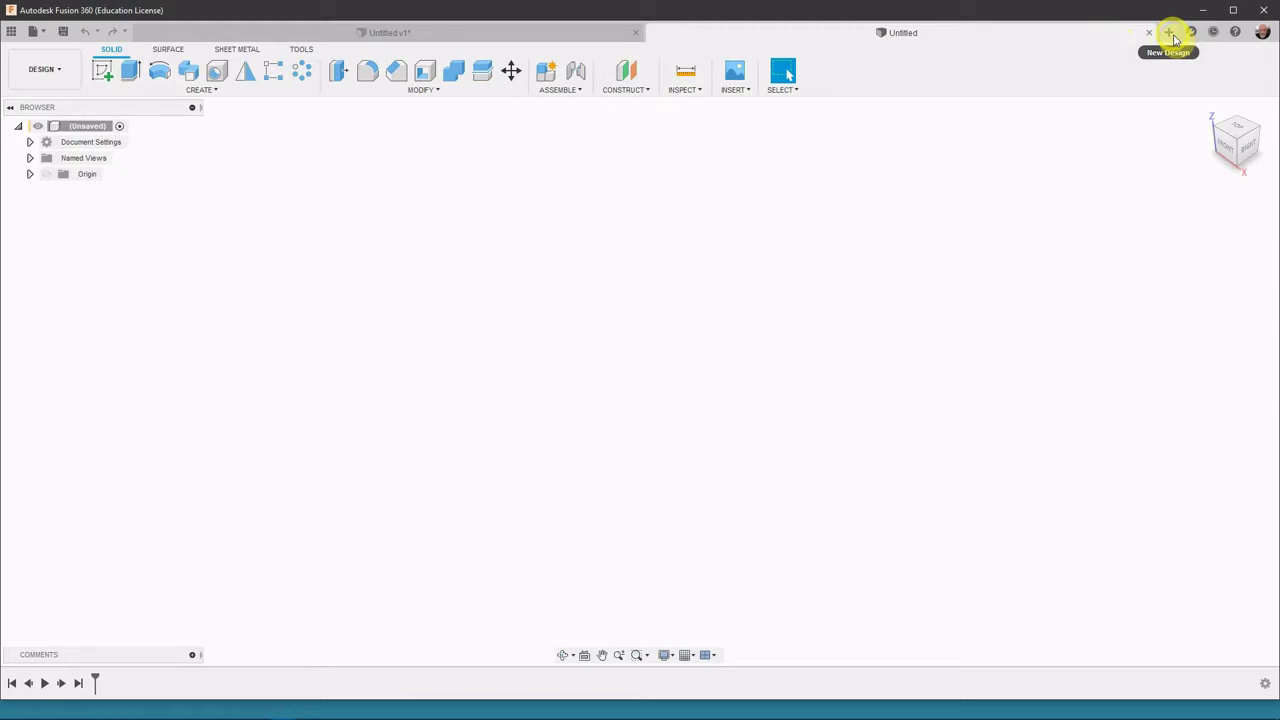
Step: Examine the thread and its tapered ends on the green ring in the first design, and return to the empty design
click(419, 33)
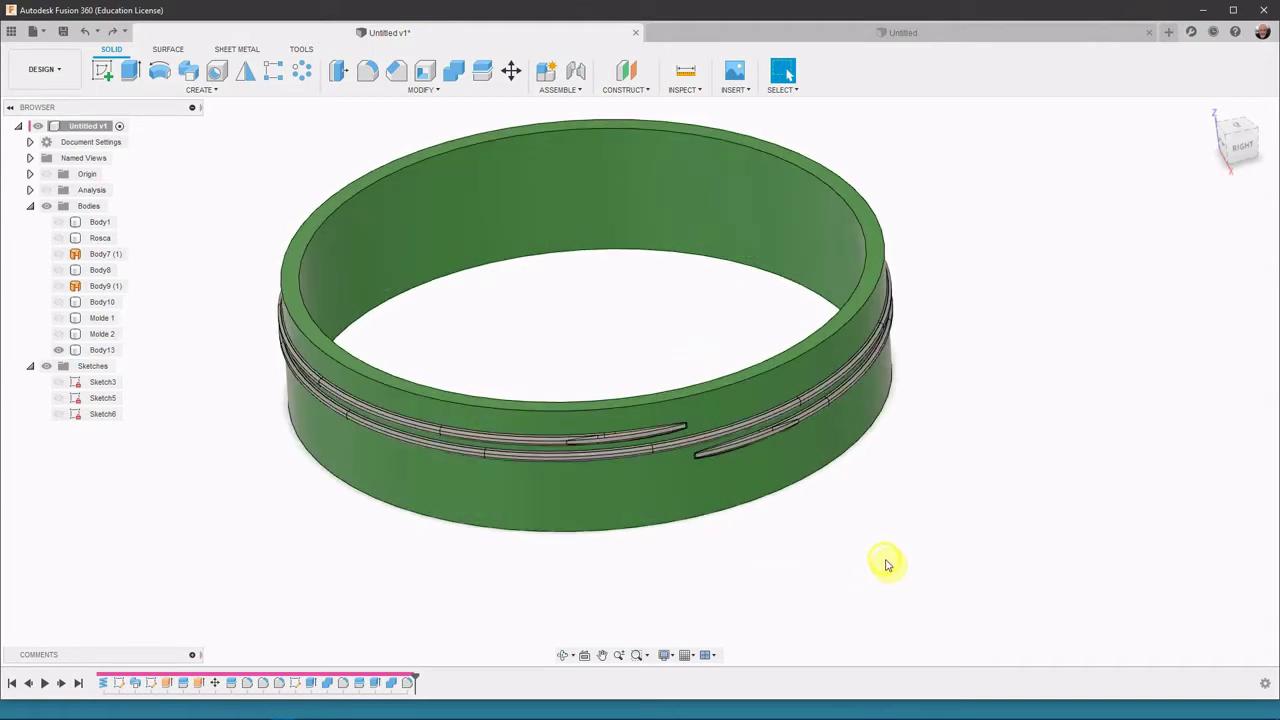
scroll(830, 535, up, 5)
click(600, 517)
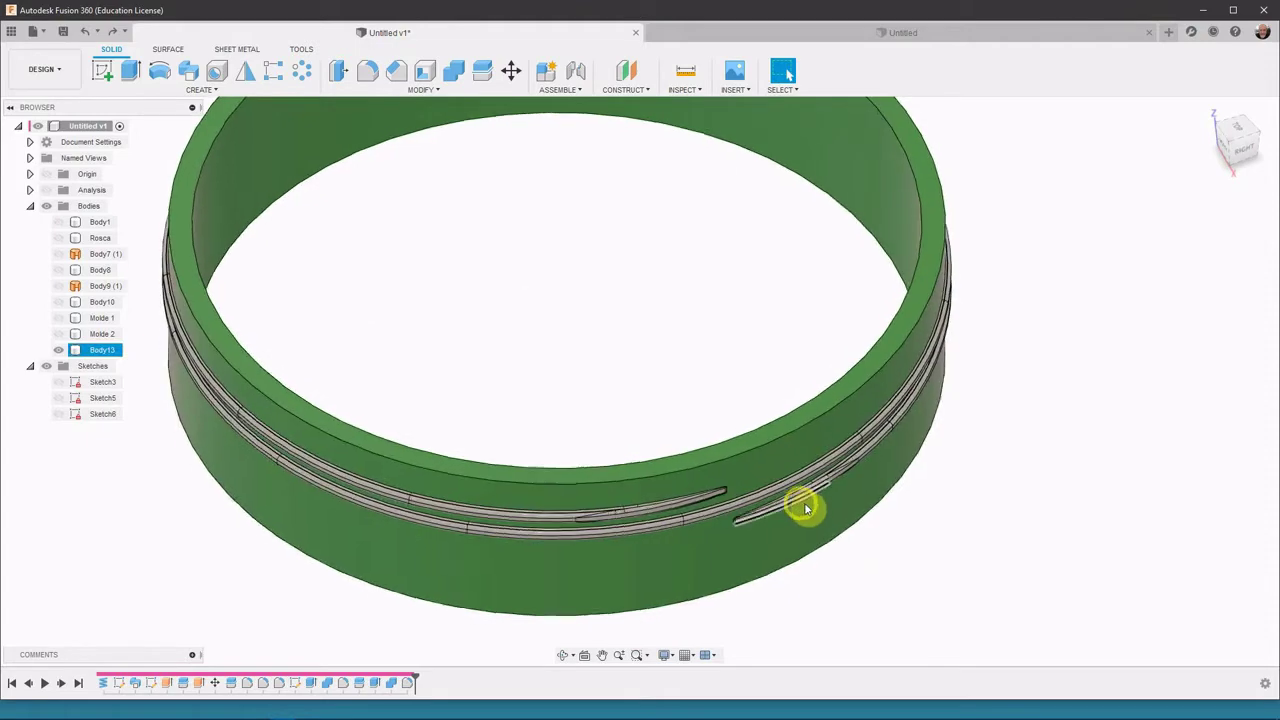
middle_drag(803, 507, 808, 468)
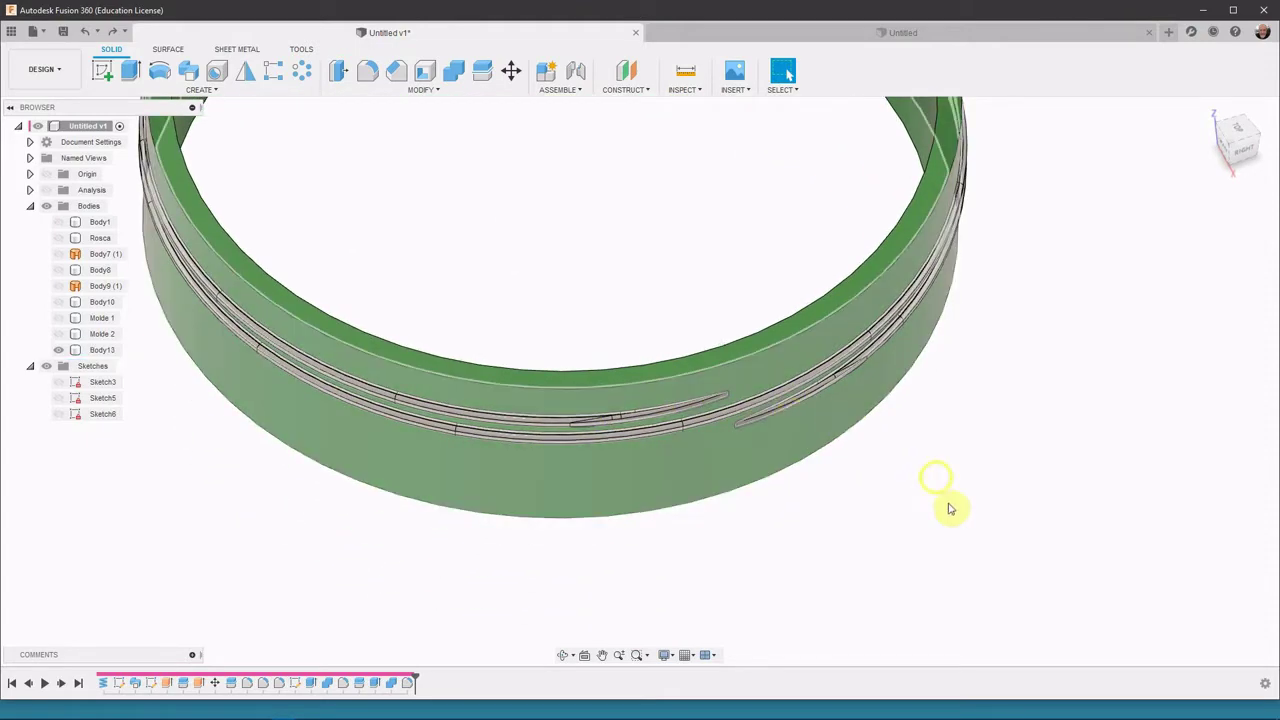
scroll(950, 505, down, 2)
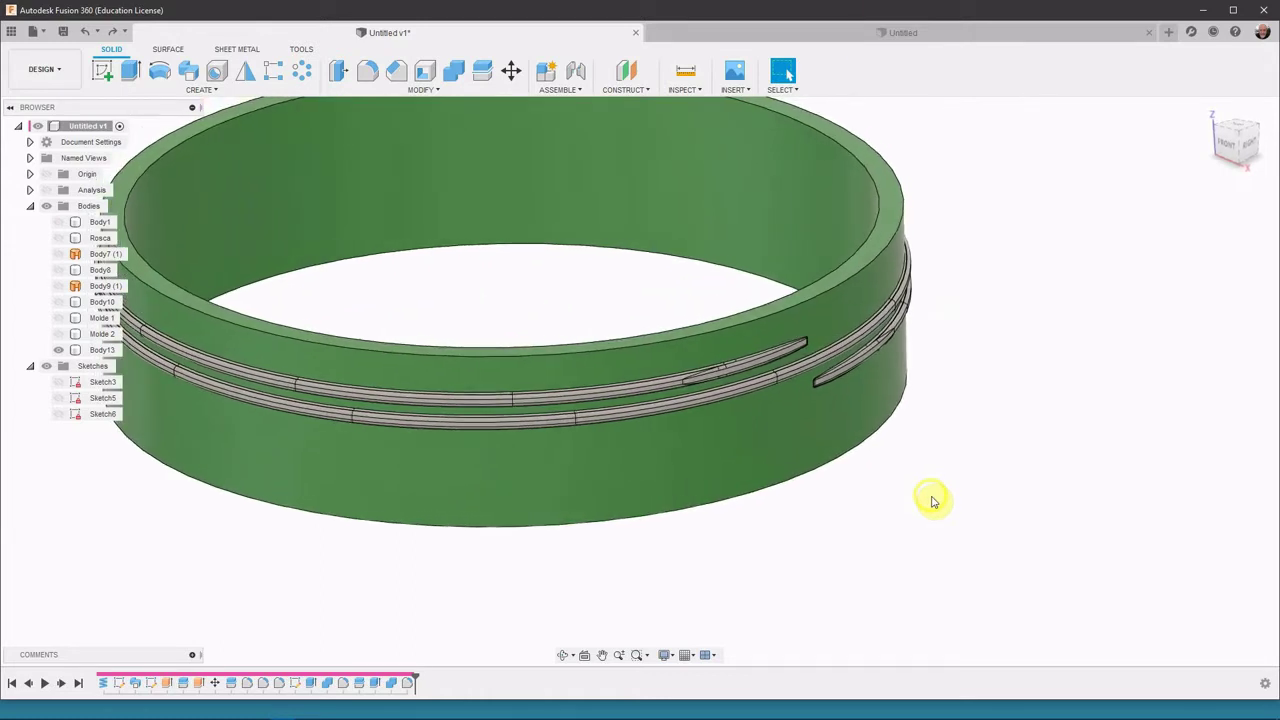
click(938, 38)
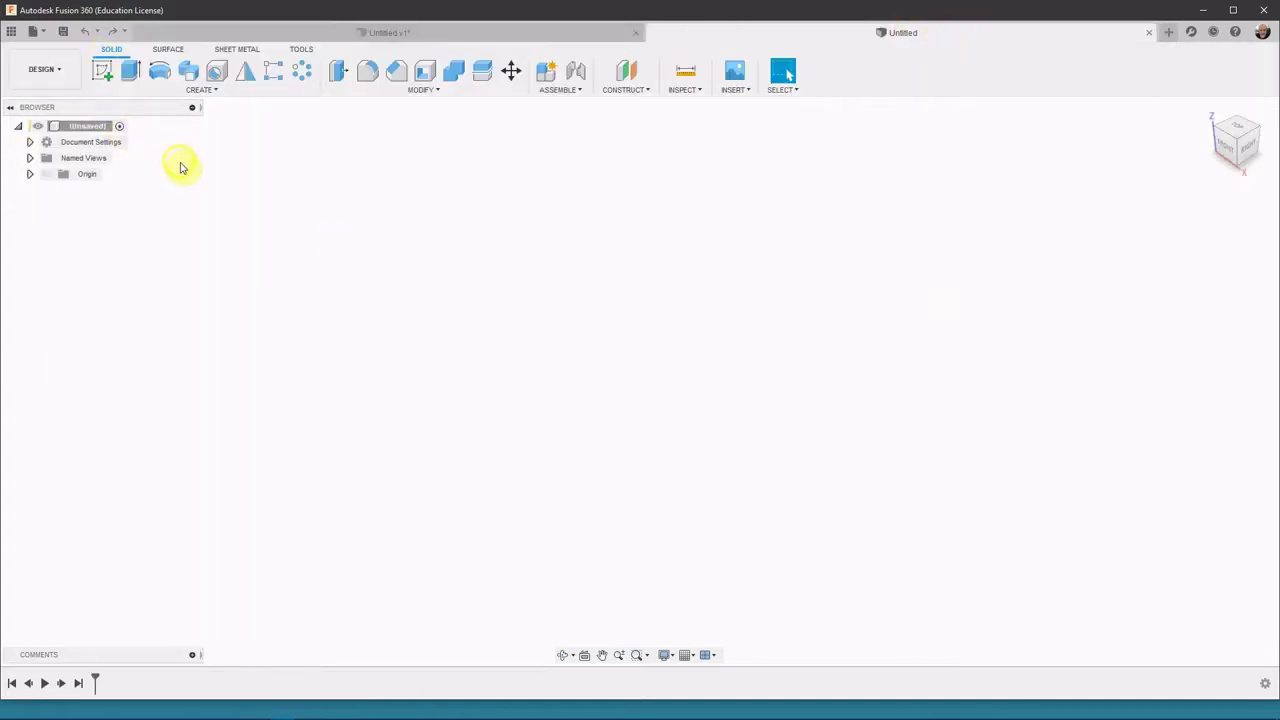
Step: Start a Coil on the horizontal XY plane, centred on the origin, with a base diameter of 66 mm
click(197, 90)
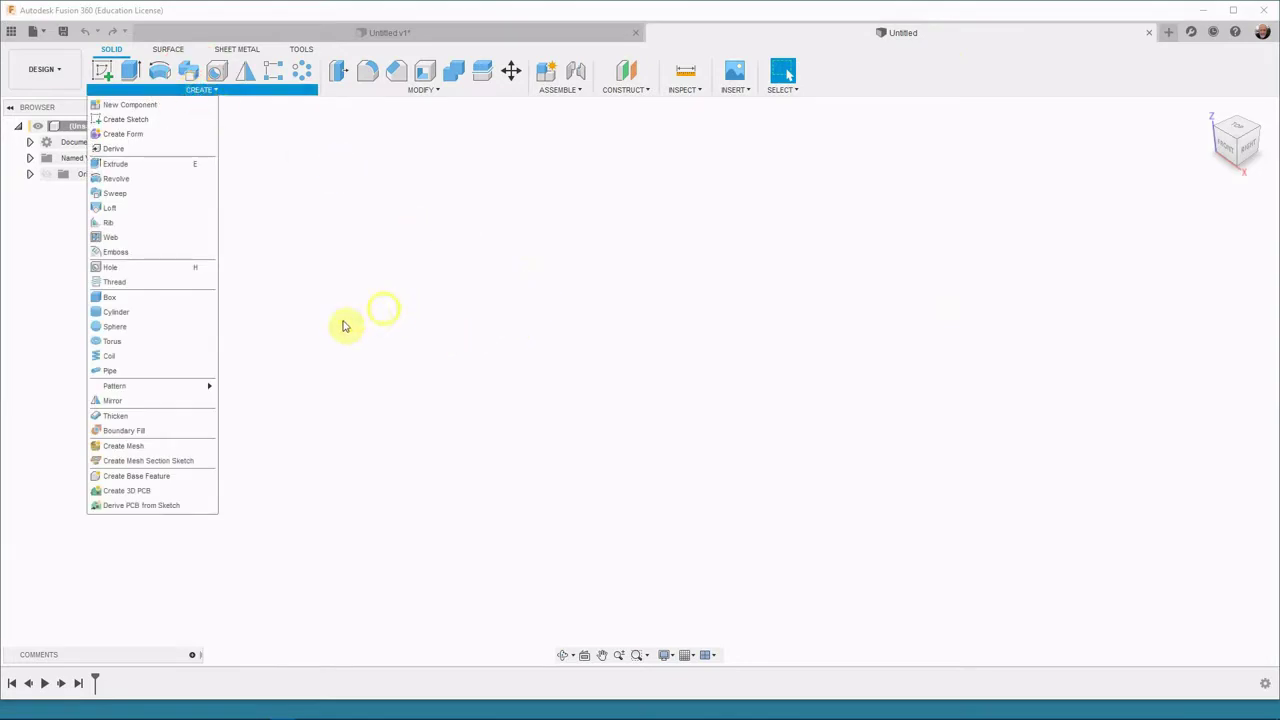
click(108, 356)
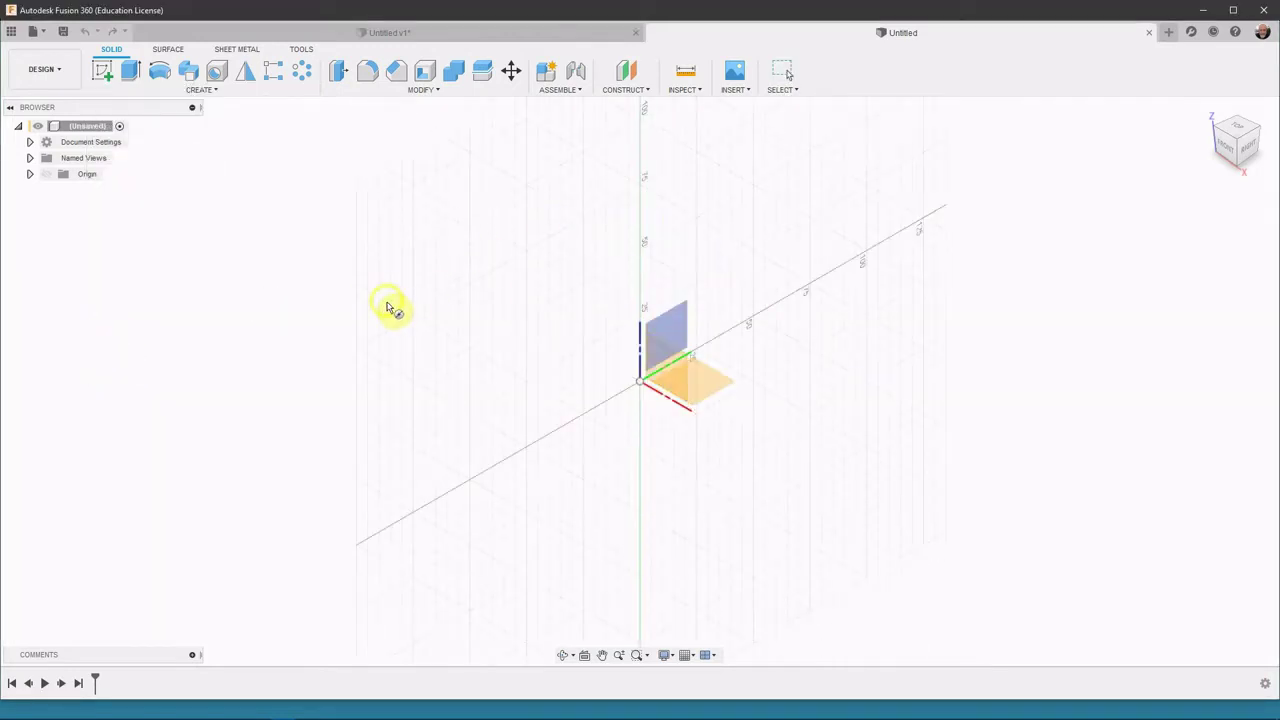
shift+middle_drag(390, 307, 757, 266)
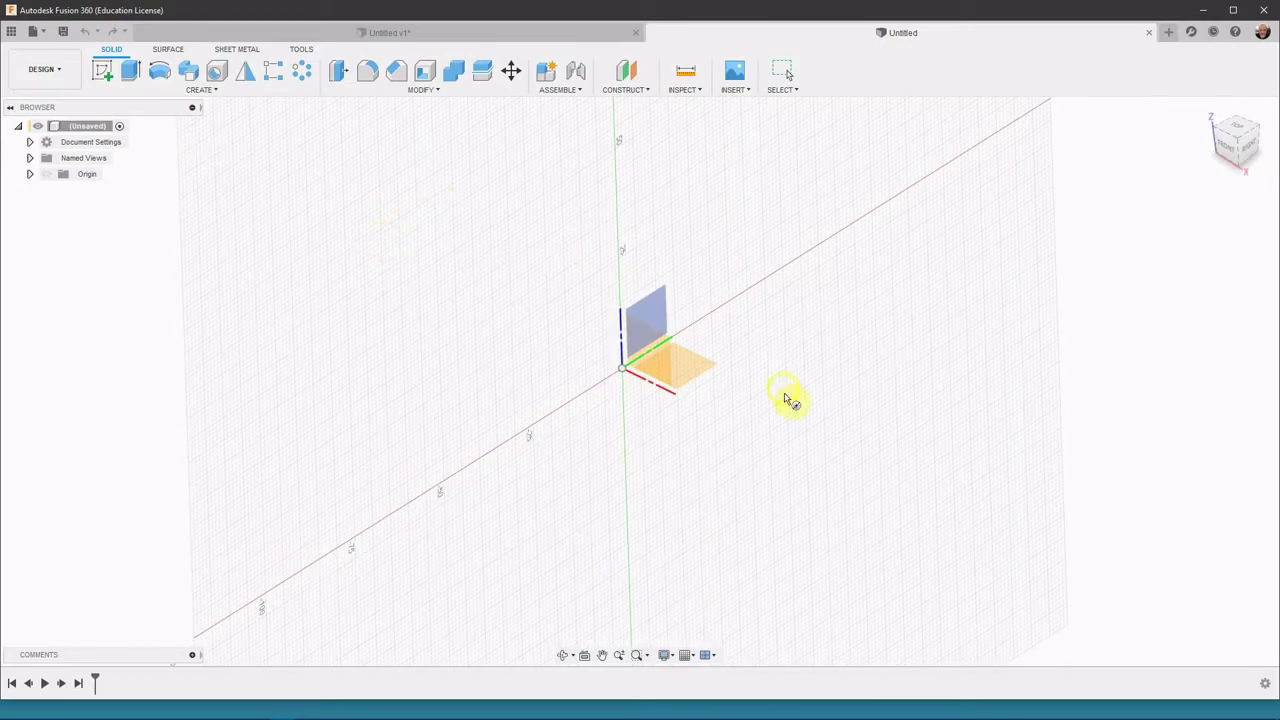
click(690, 363)
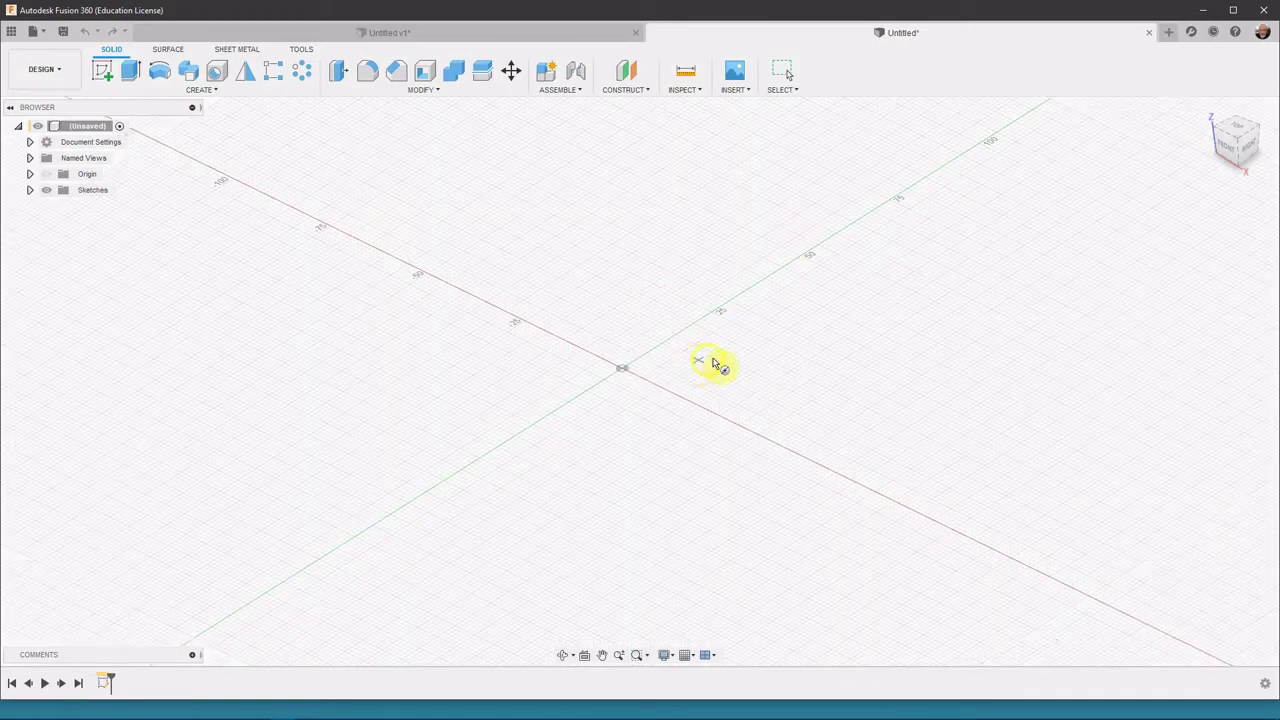
click(622, 369)
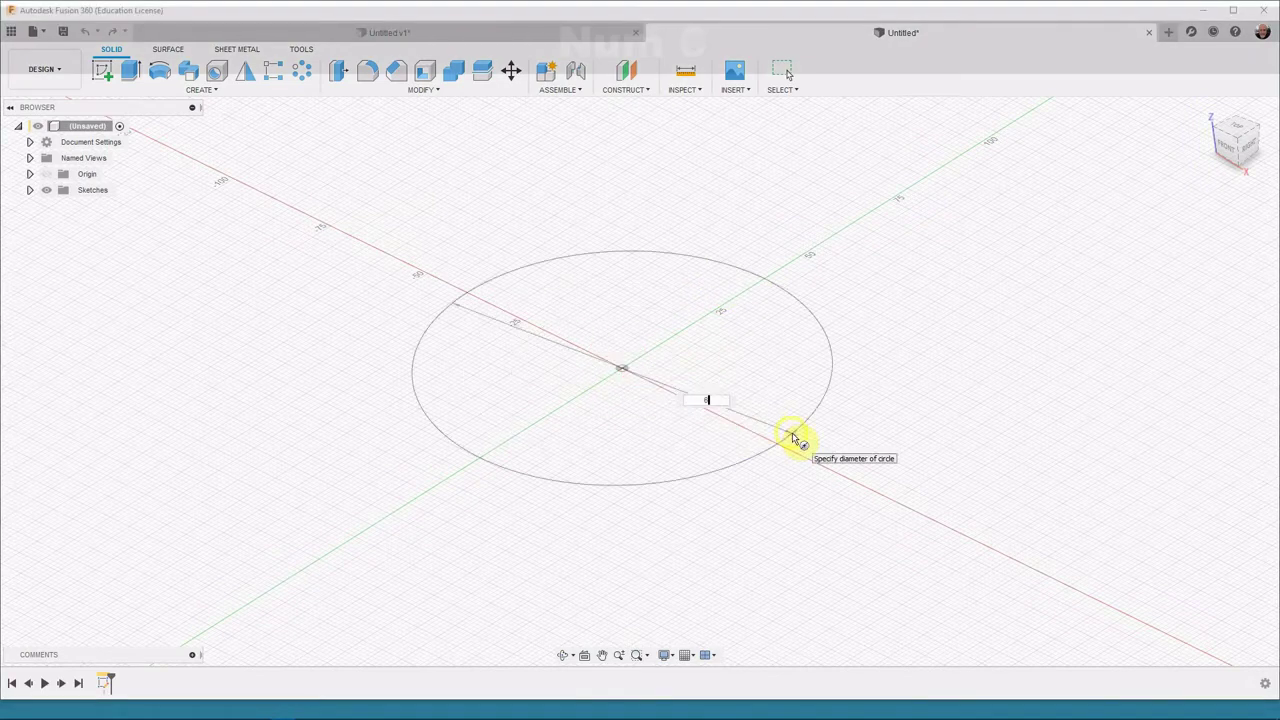
text(66)
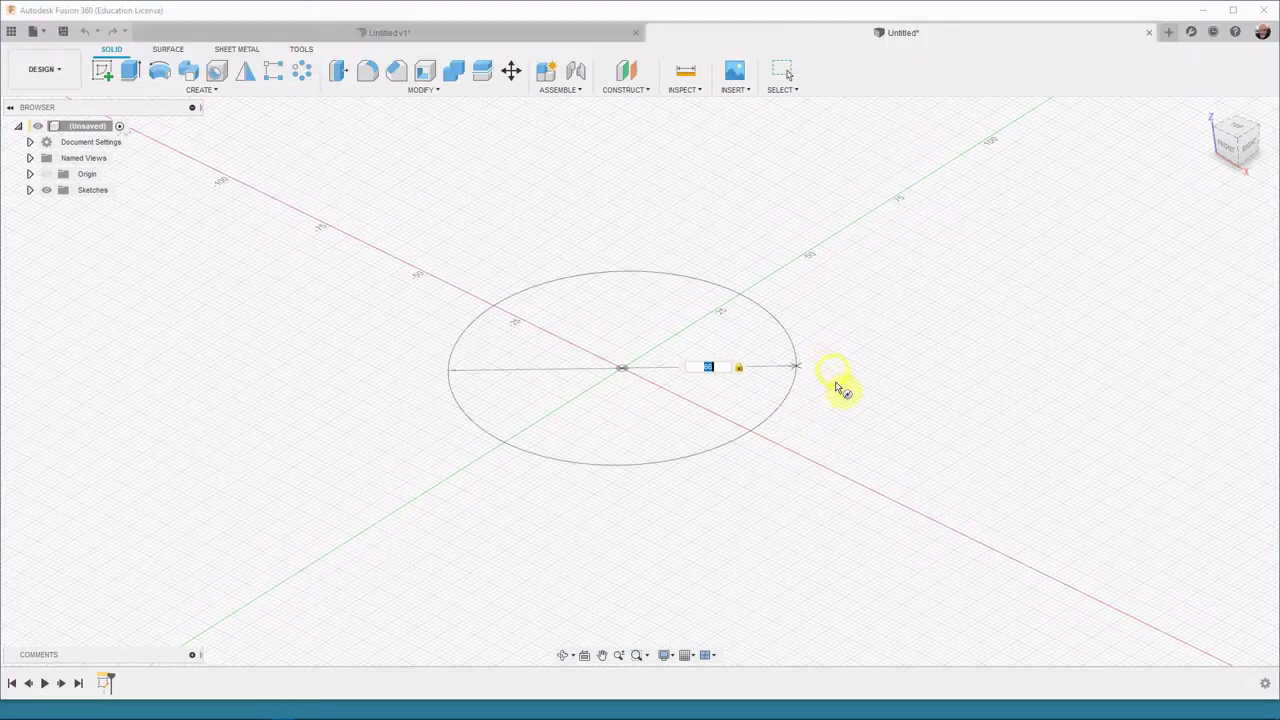
click(839, 377)
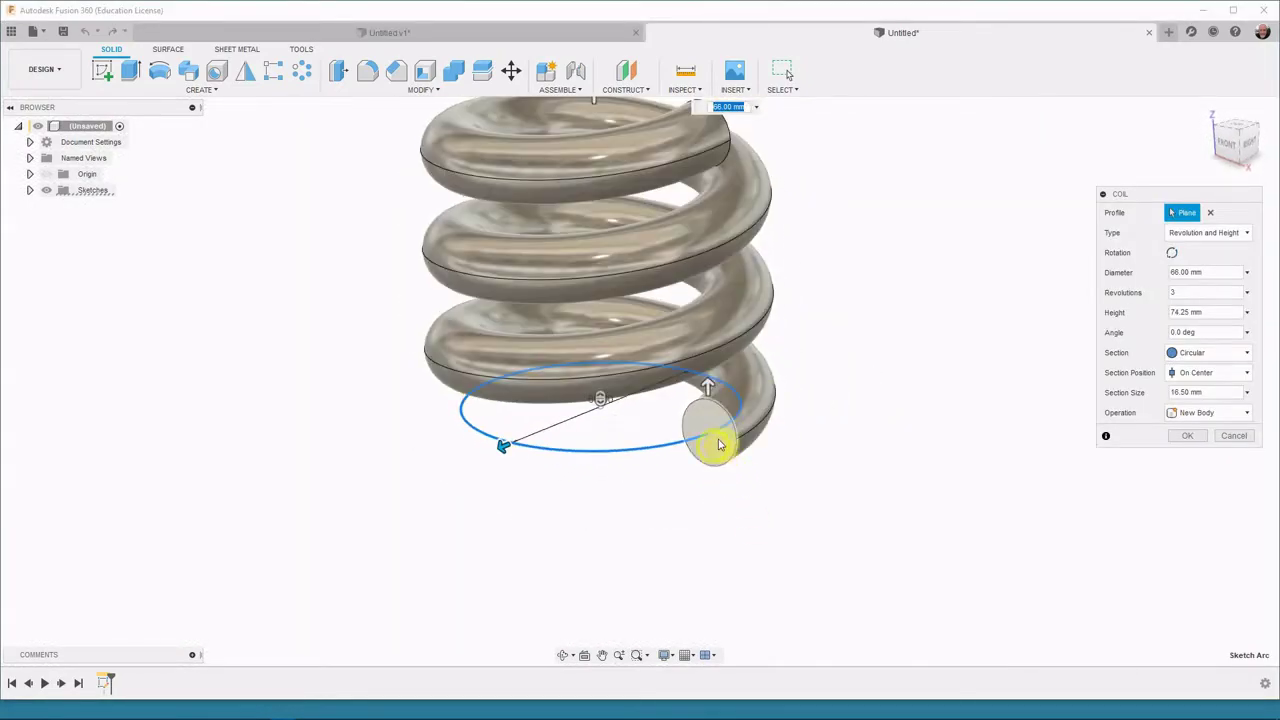
Step: Try a square section for the coil, and set it to Triangular (External) instead
click(1210, 353)
click(1205, 386)
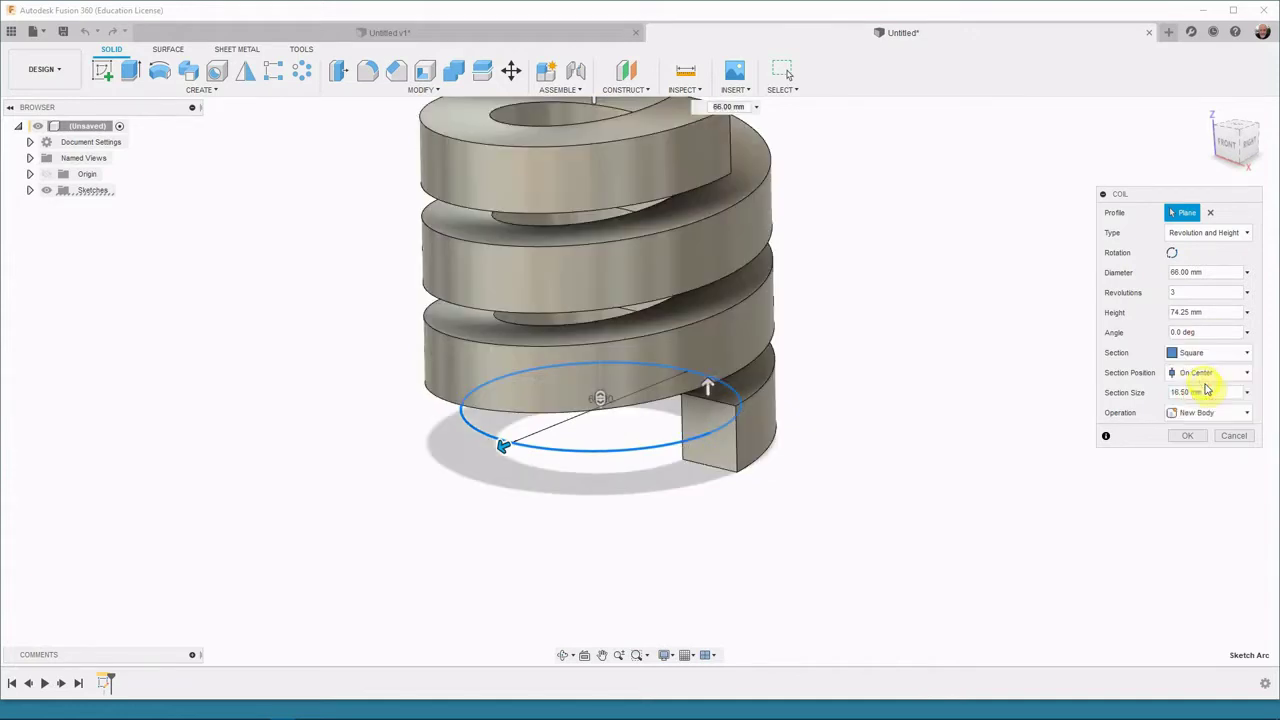
click(1205, 355)
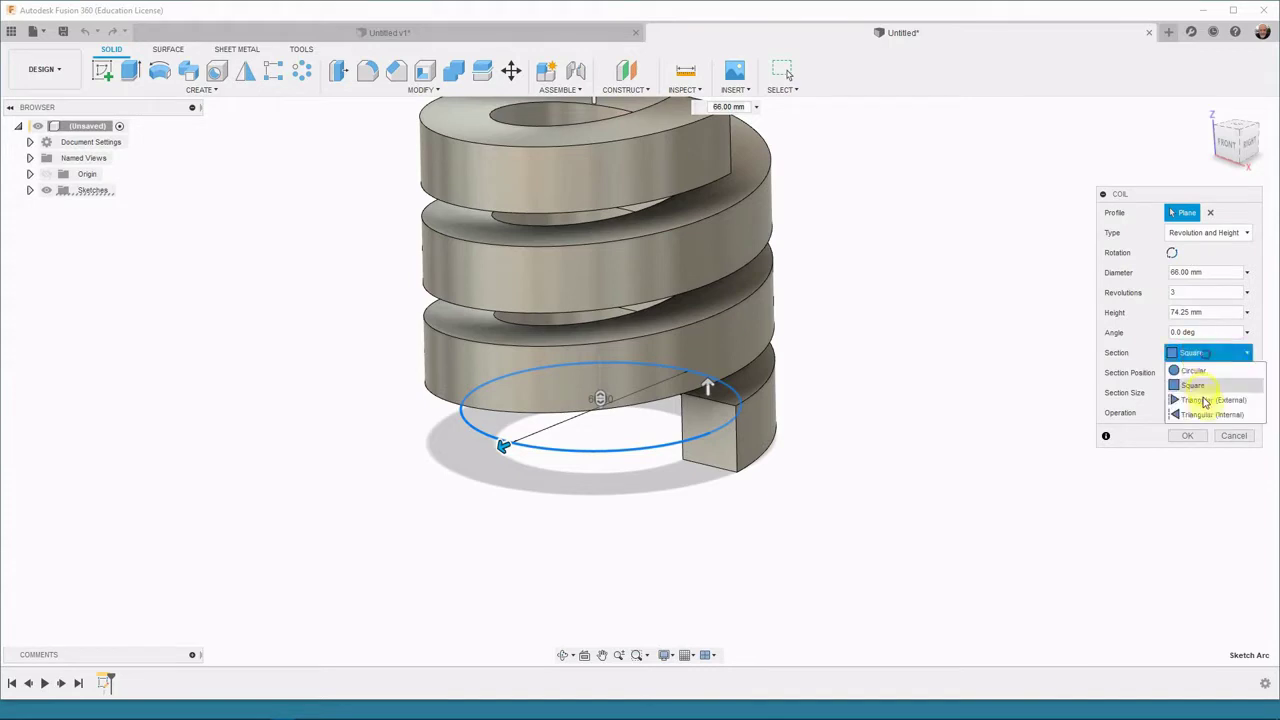
click(1205, 400)
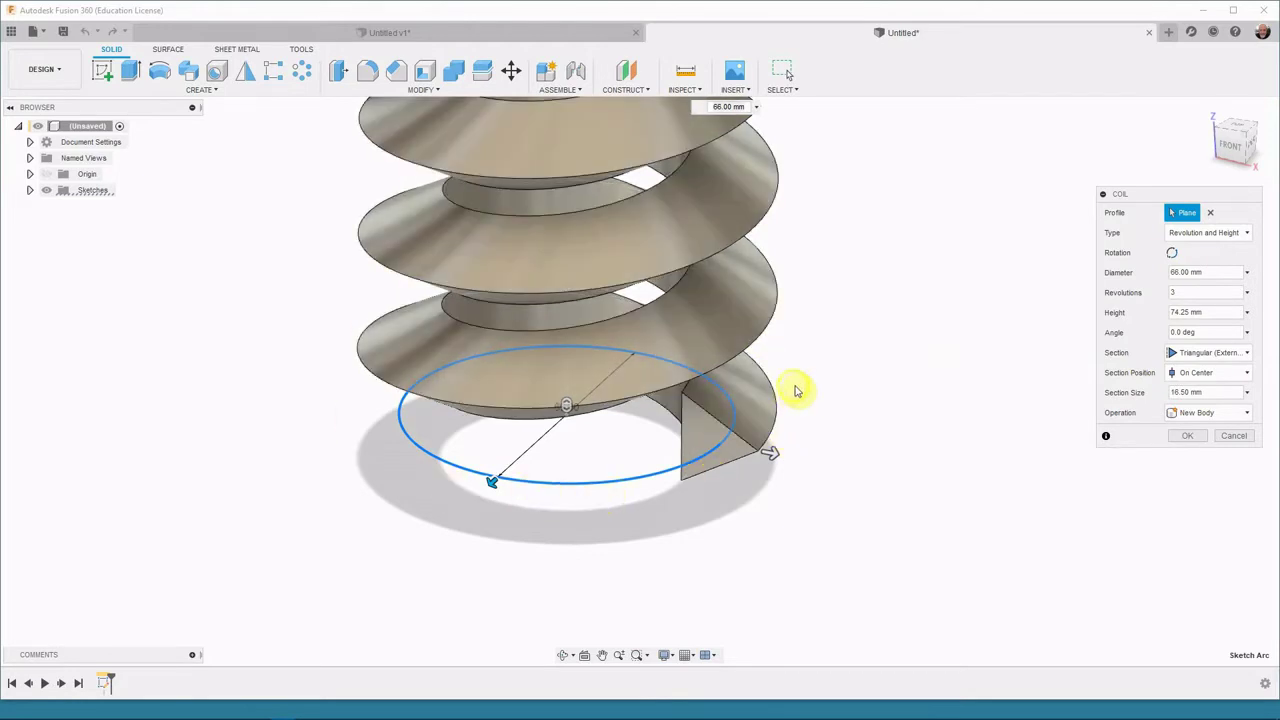
Step: Define the coil by Revolution and Pitch, with 2 revolutions
middle_drag(797, 391, 808, 383)
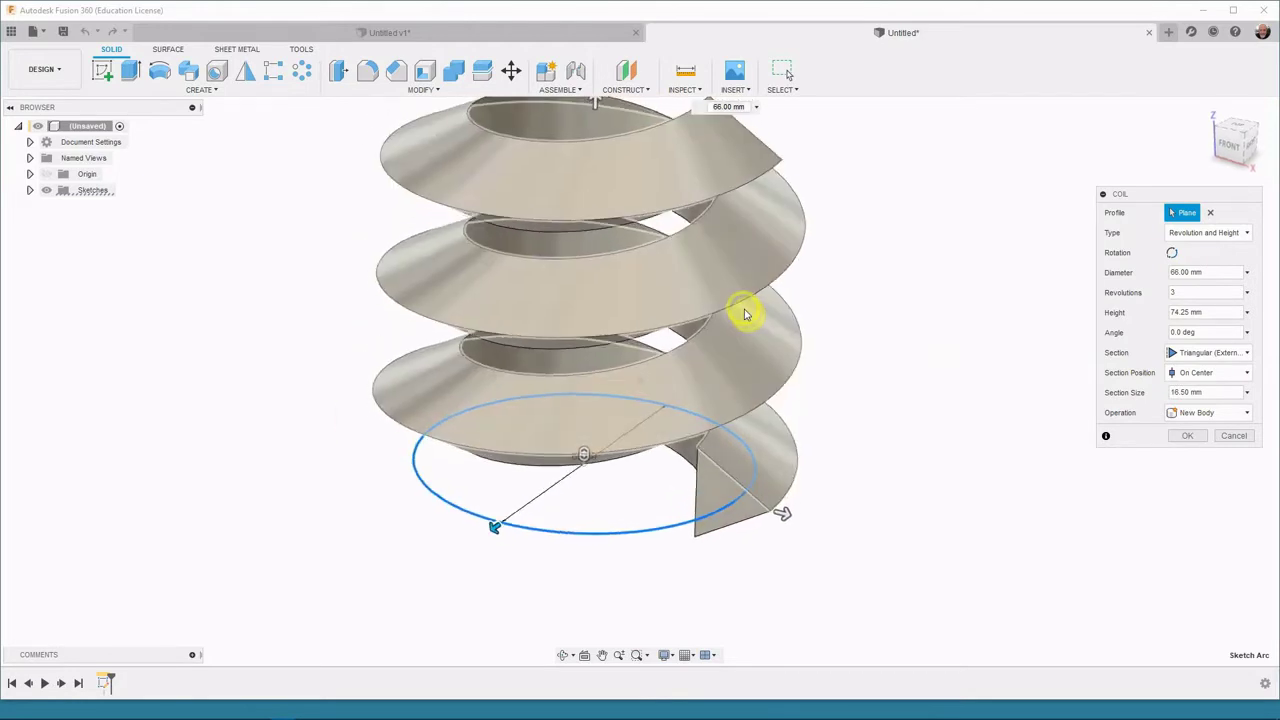
scroll(400, 546, up, 1)
scroll(400, 546, down, 3)
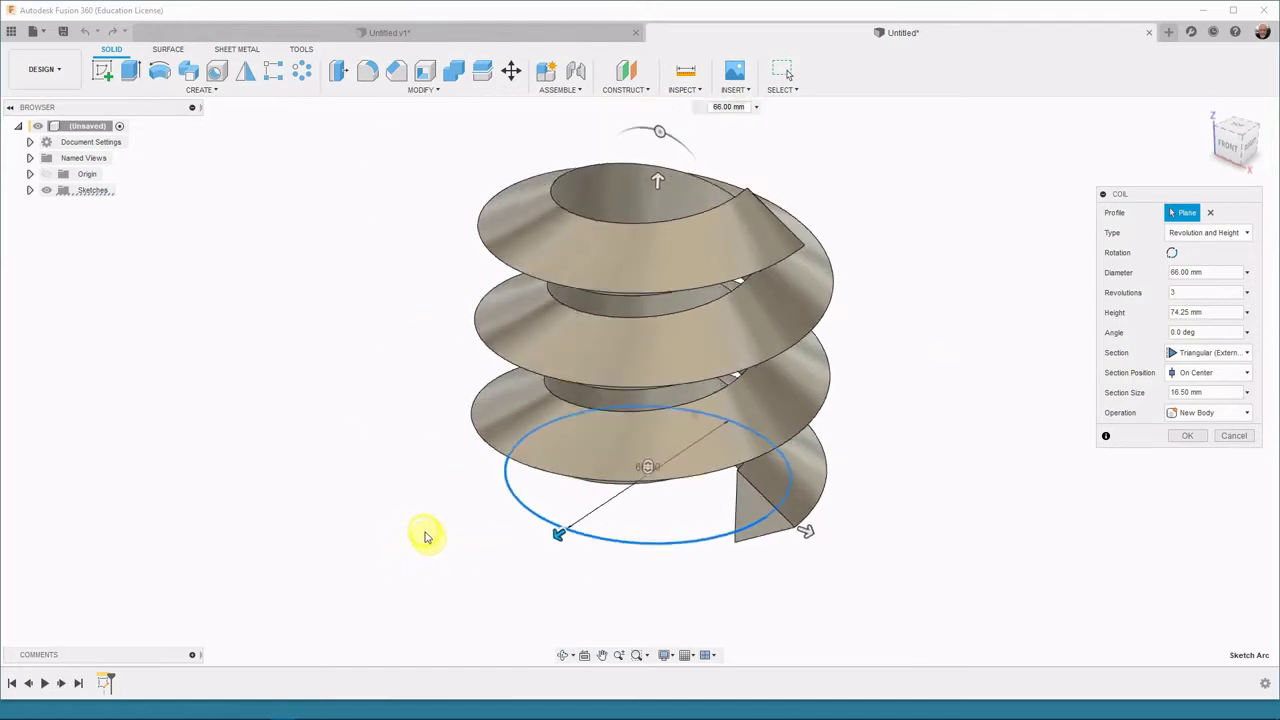
shift+middle_drag(866, 571, 849, 549)
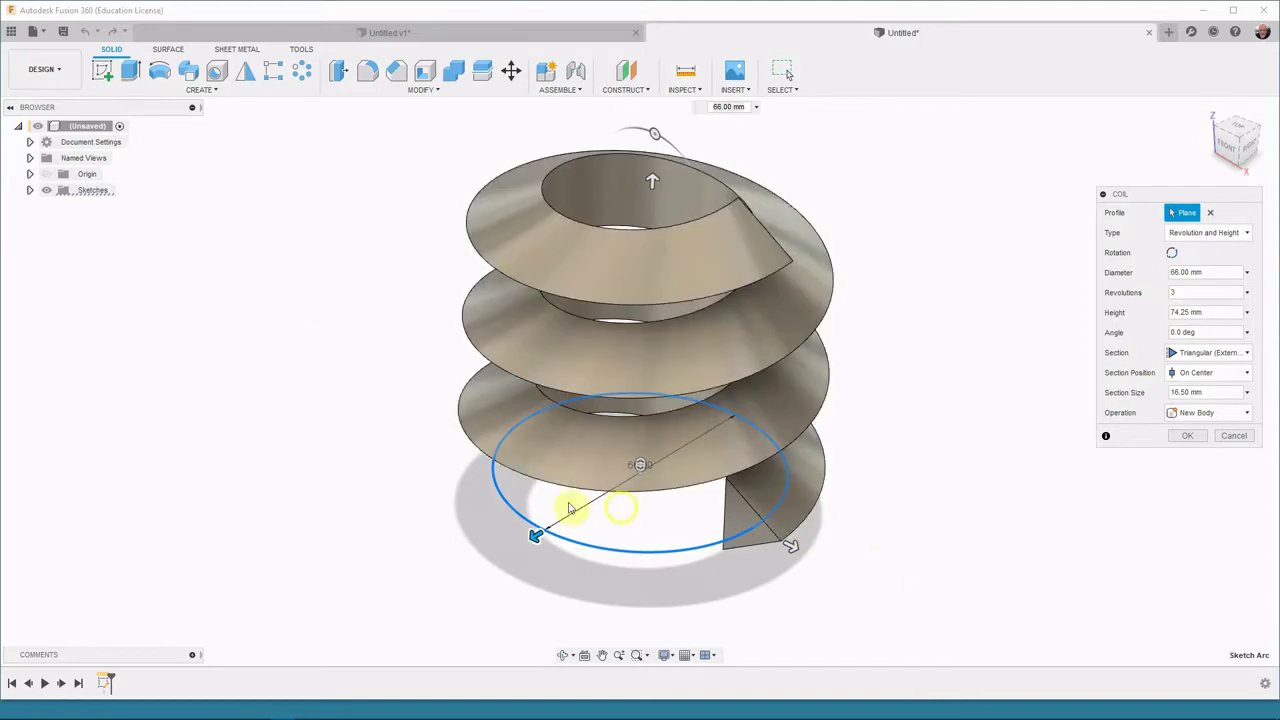
scroll(985, 398, up, 2)
scroll(983, 399, up, 2)
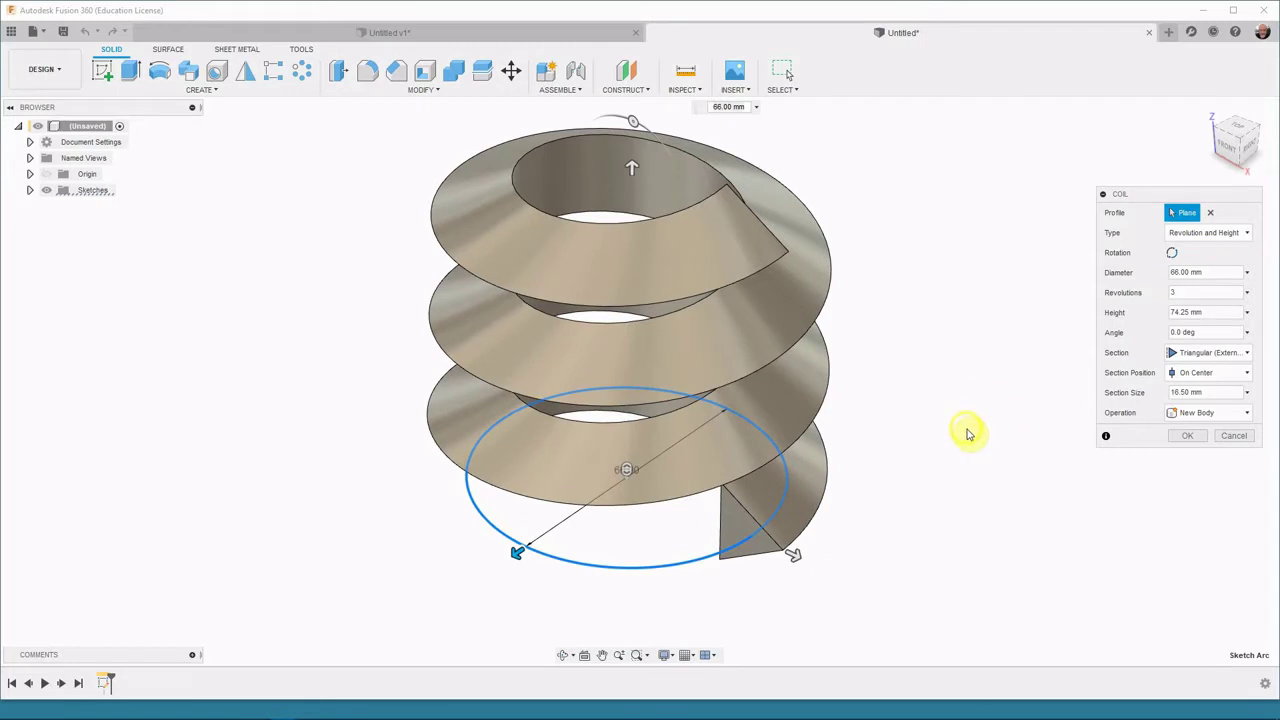
scroll(912, 384, down, 2)
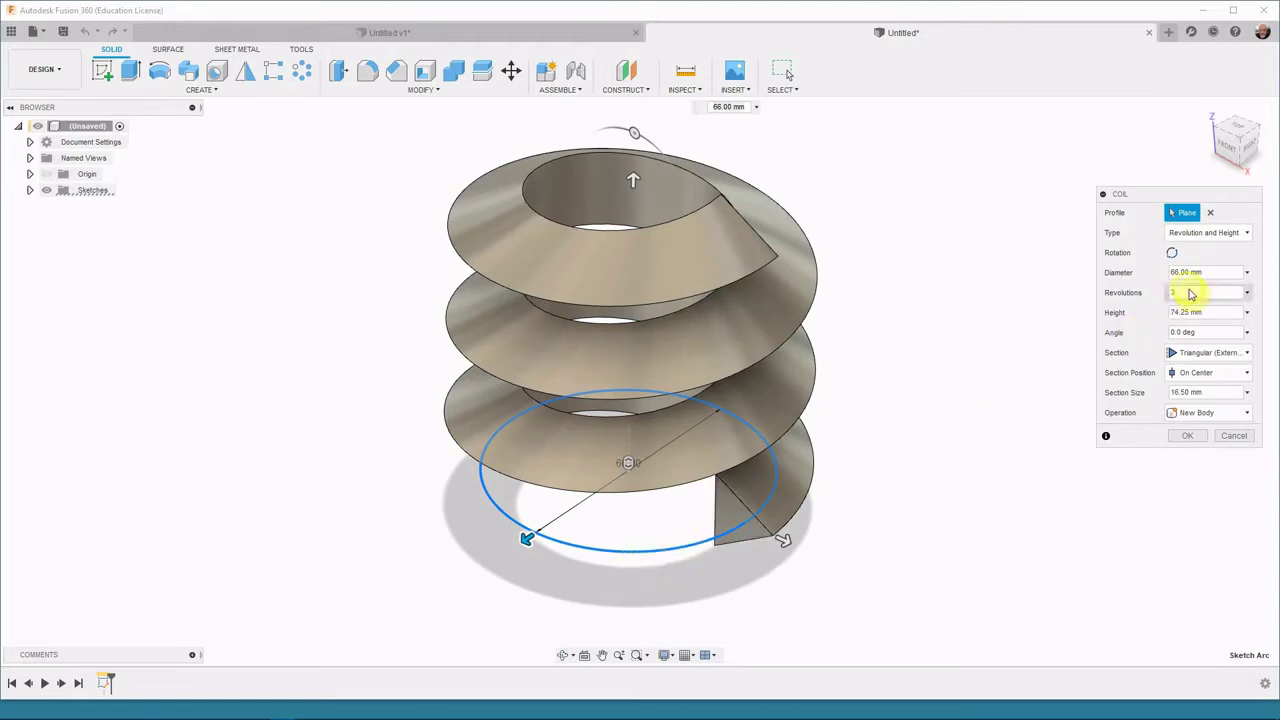
click(1188, 233)
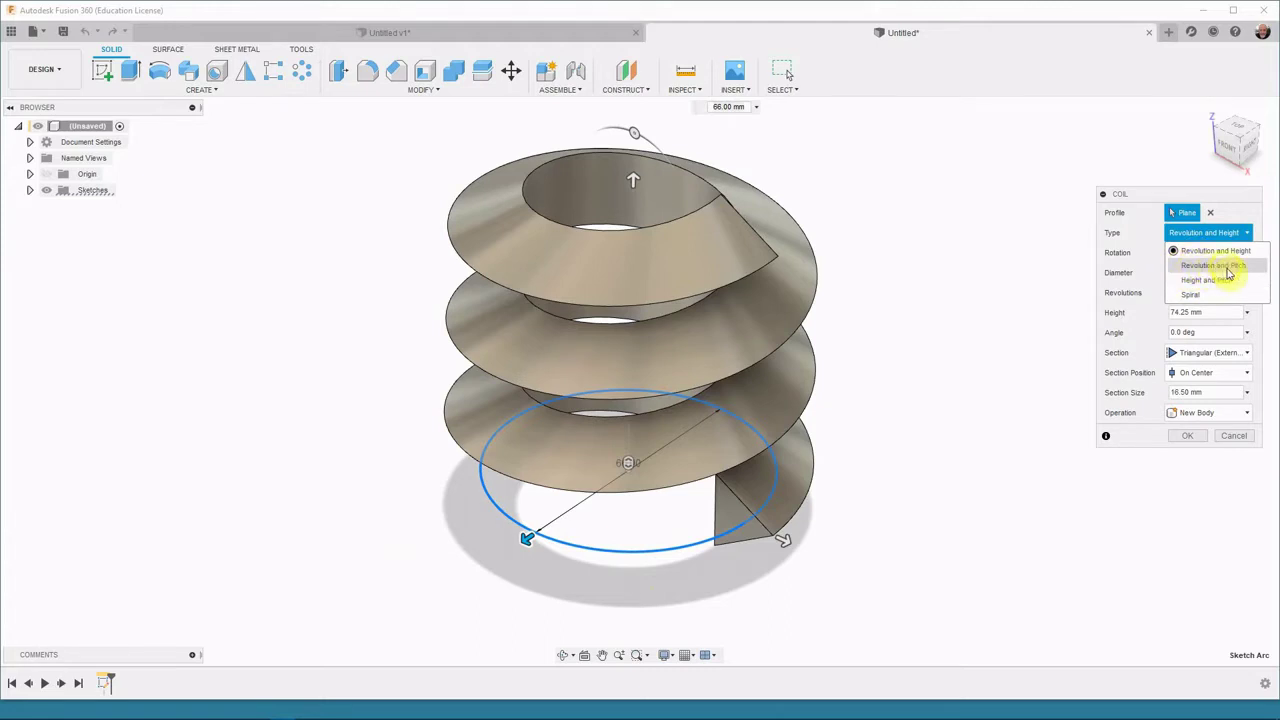
click(1227, 267)
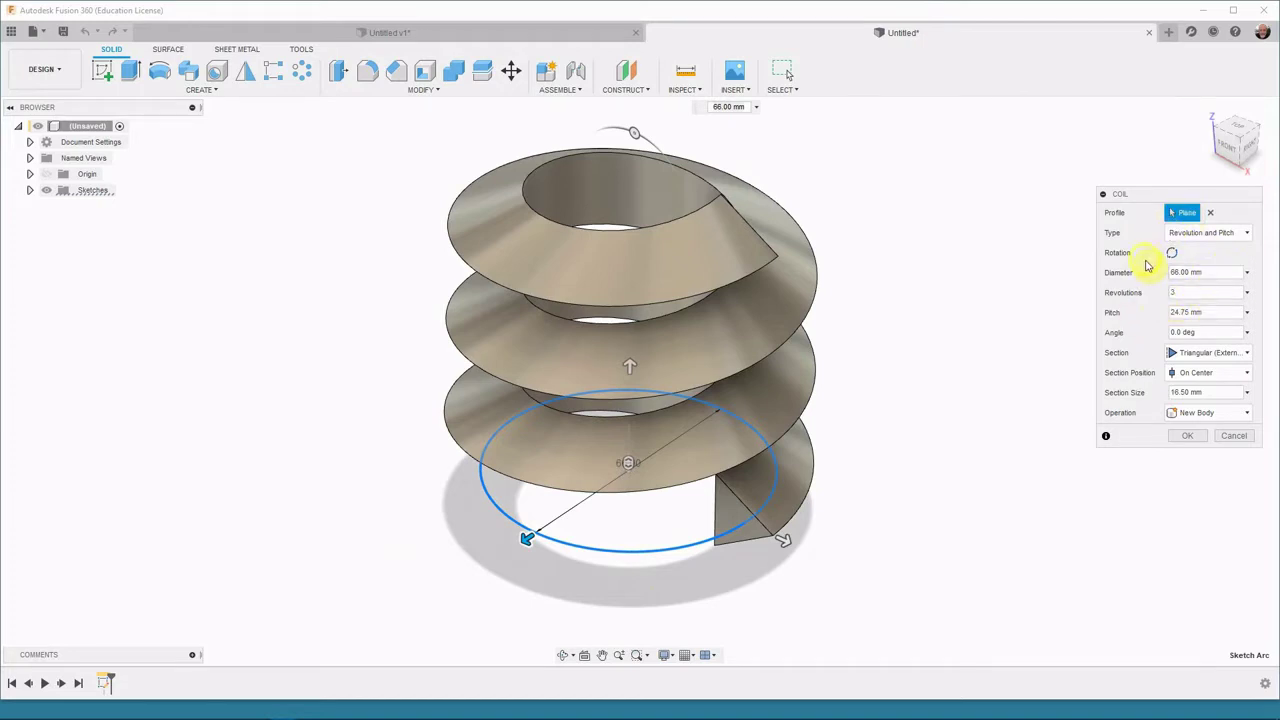
click(1187, 293)
text(2)
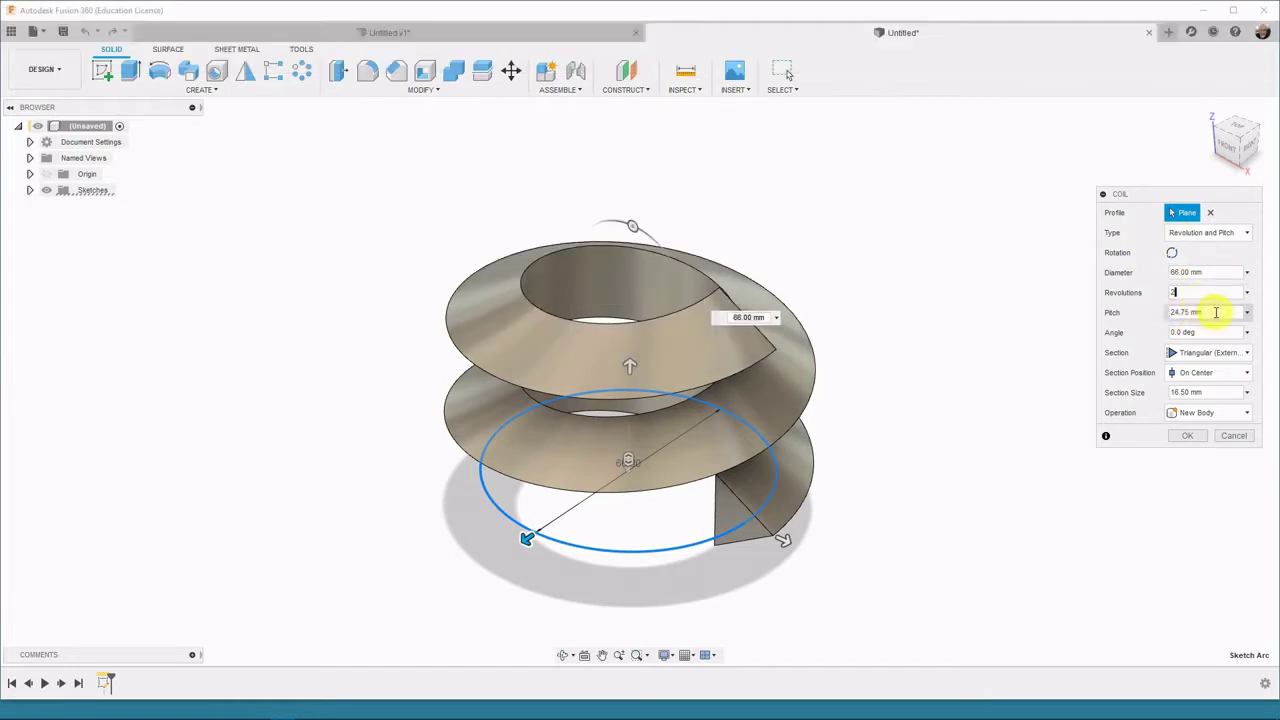
Step: Set the coil's pitch to 2 mm and its section size to 0.5 mm
double_click(1214, 311)
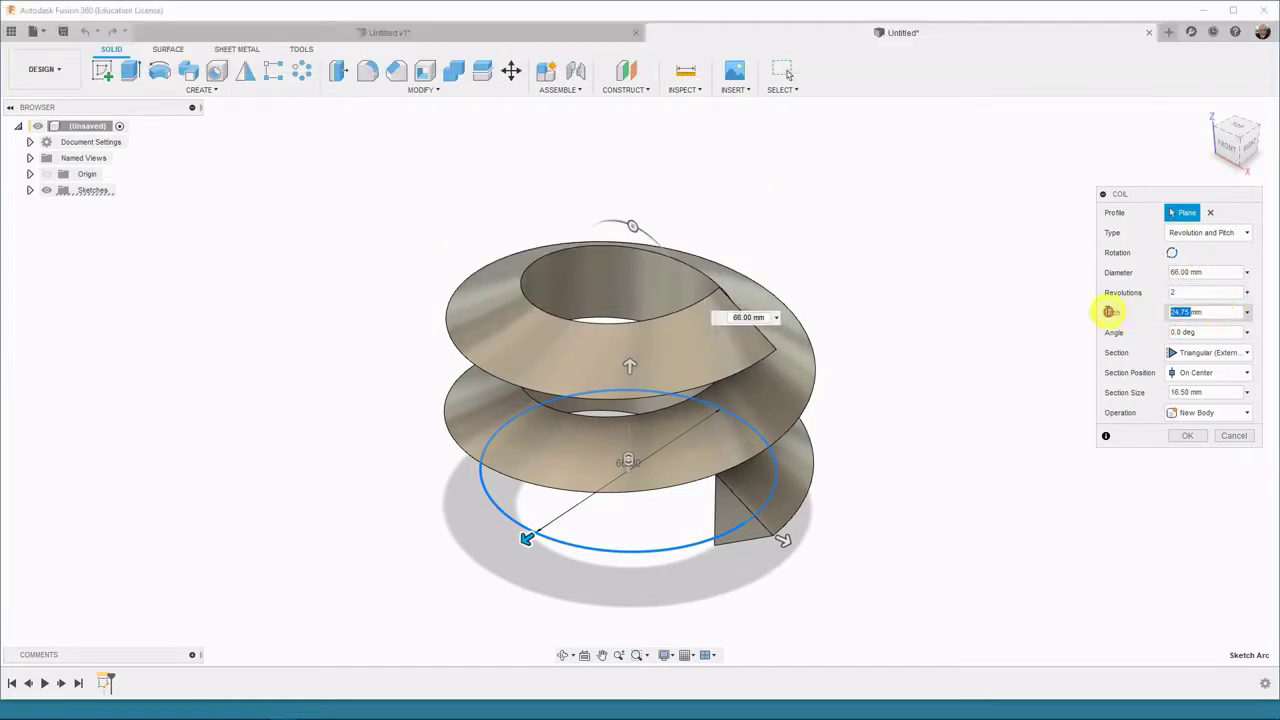
text(1)
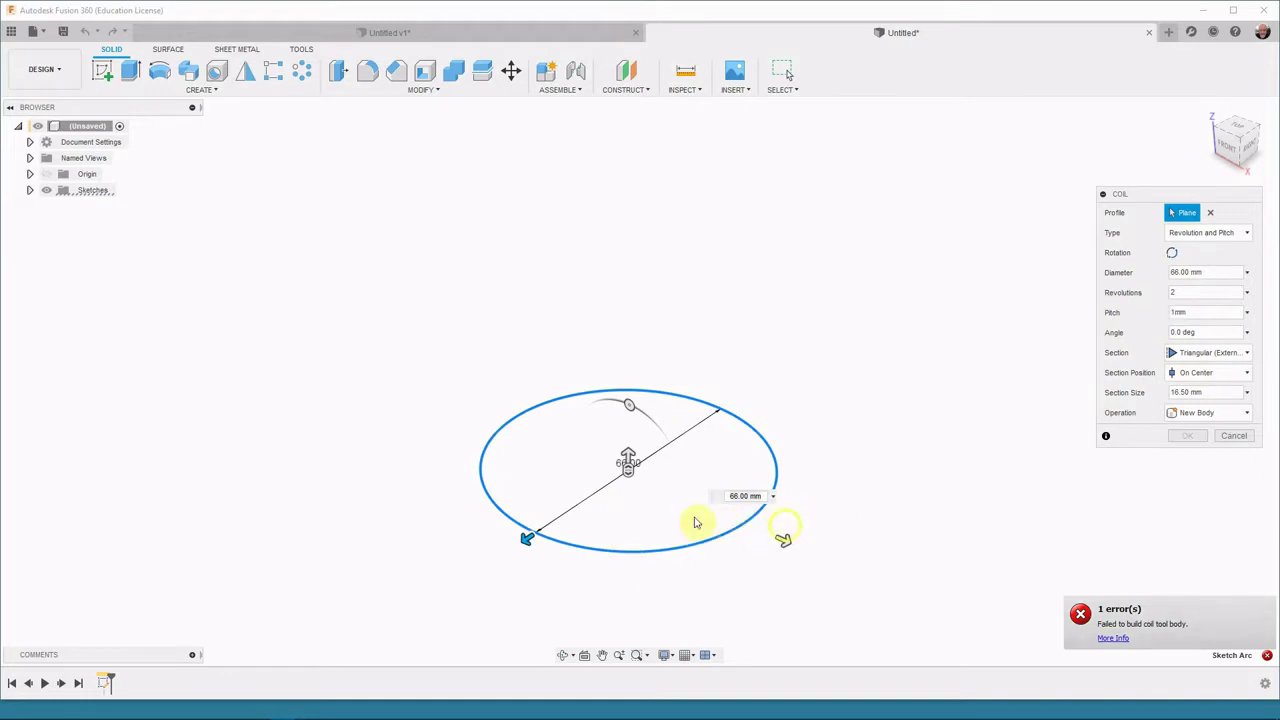
click(1198, 312)
text(2)
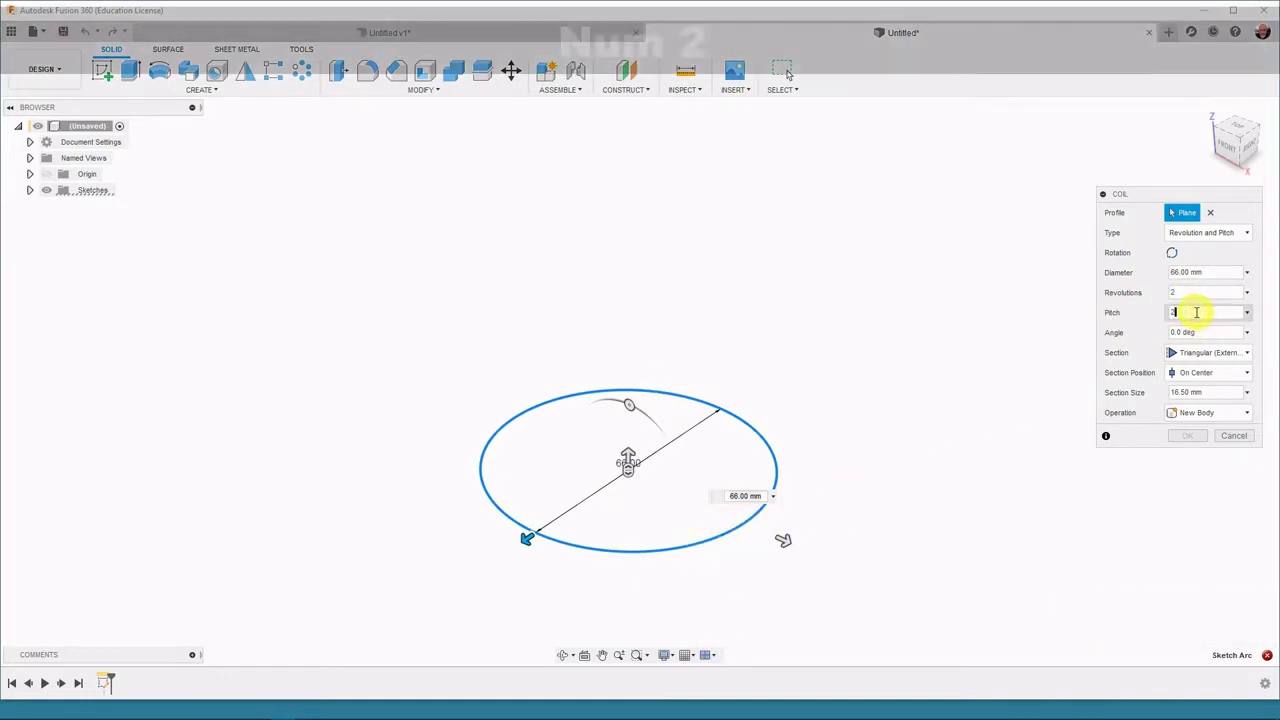
scroll(688, 567, up, 1)
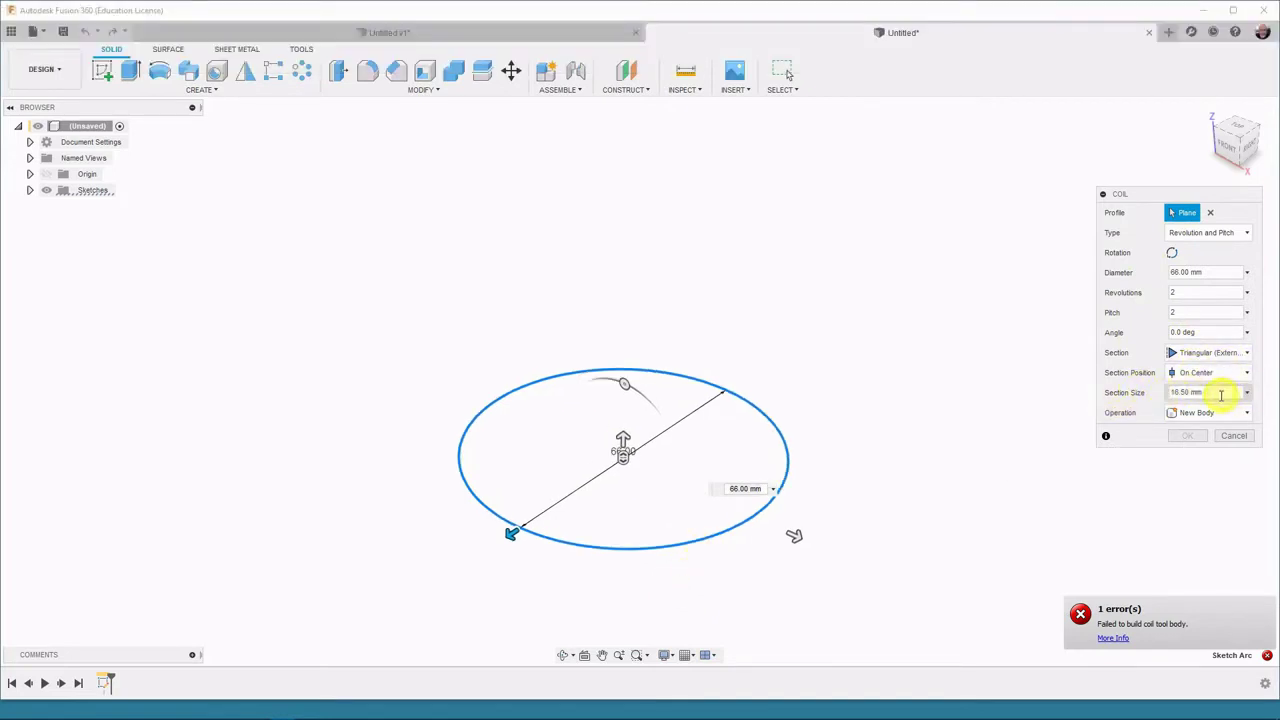
drag(1220, 393, 1098, 396)
text(.5)
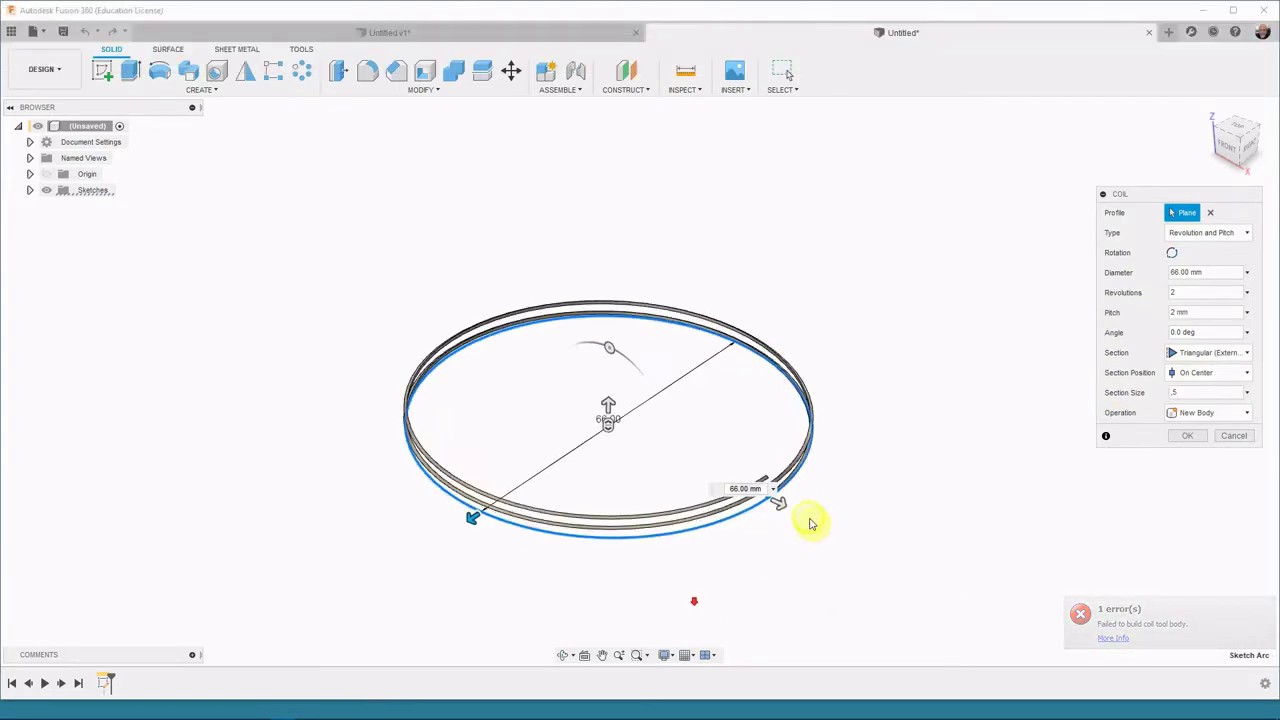
Step: Set the coil's section position to Inside and check the triangular profile against the base circle
scroll(811, 517, up, 5)
scroll(780, 470, up, 6)
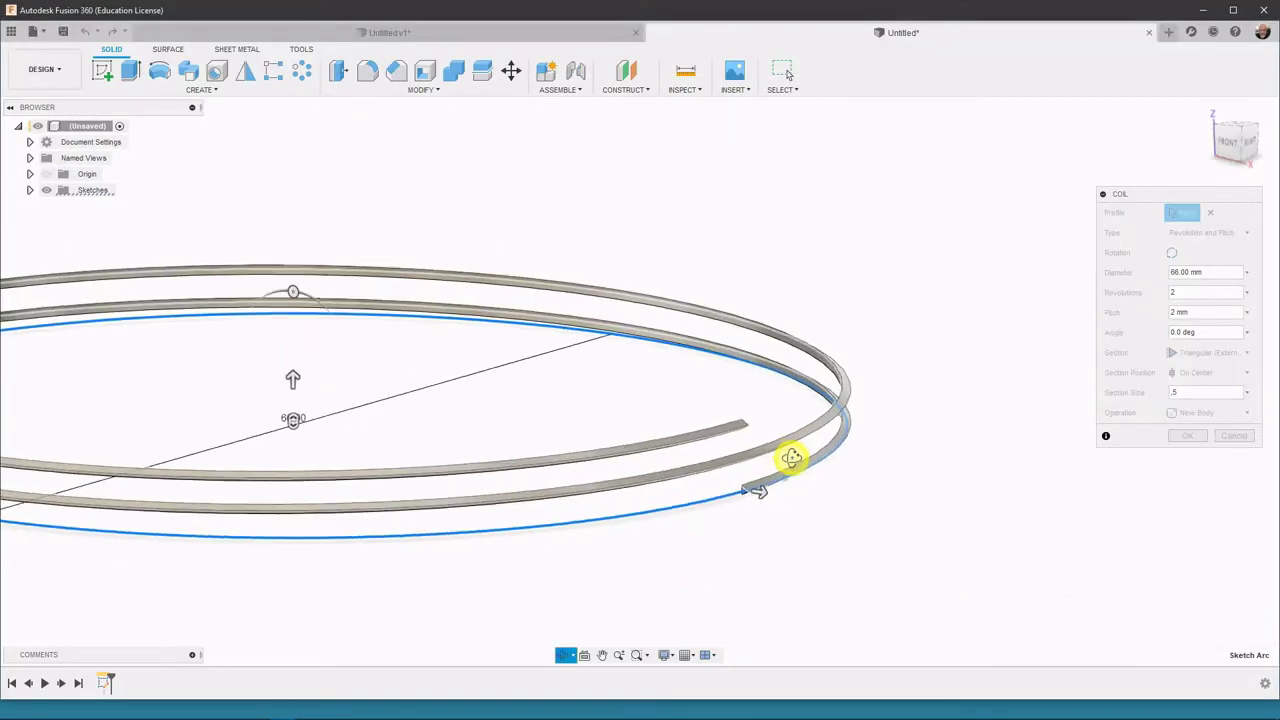
shift+middle_drag(773, 507, 673, 494)
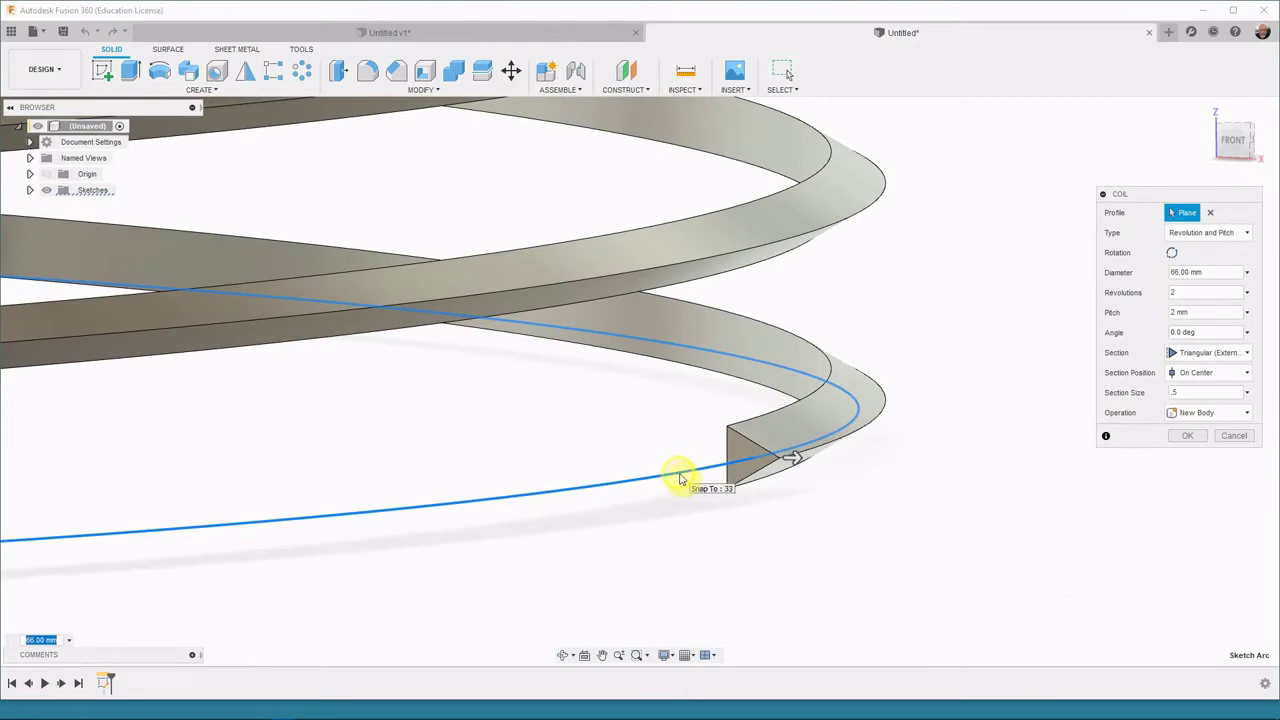
click(1215, 372)
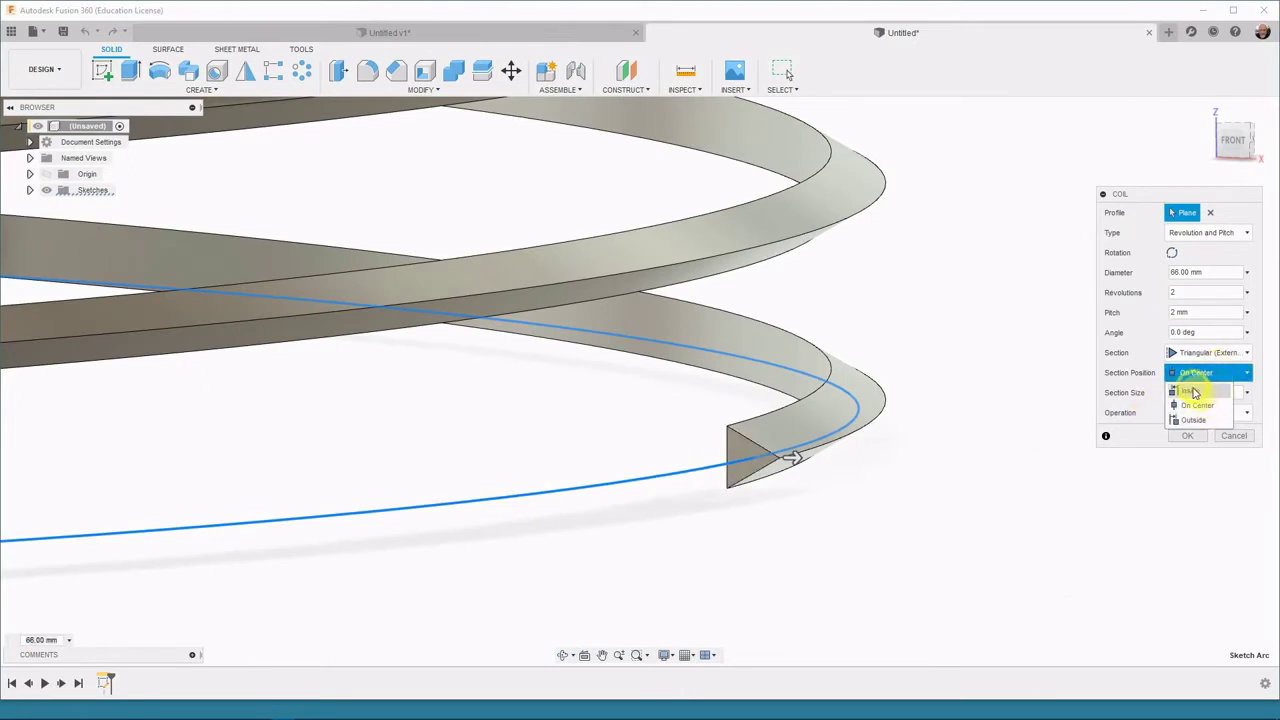
click(1190, 392)
shift+middle_drag(920, 494, 939, 512)
scroll(815, 525, up, 2)
scroll(845, 485, up, 4)
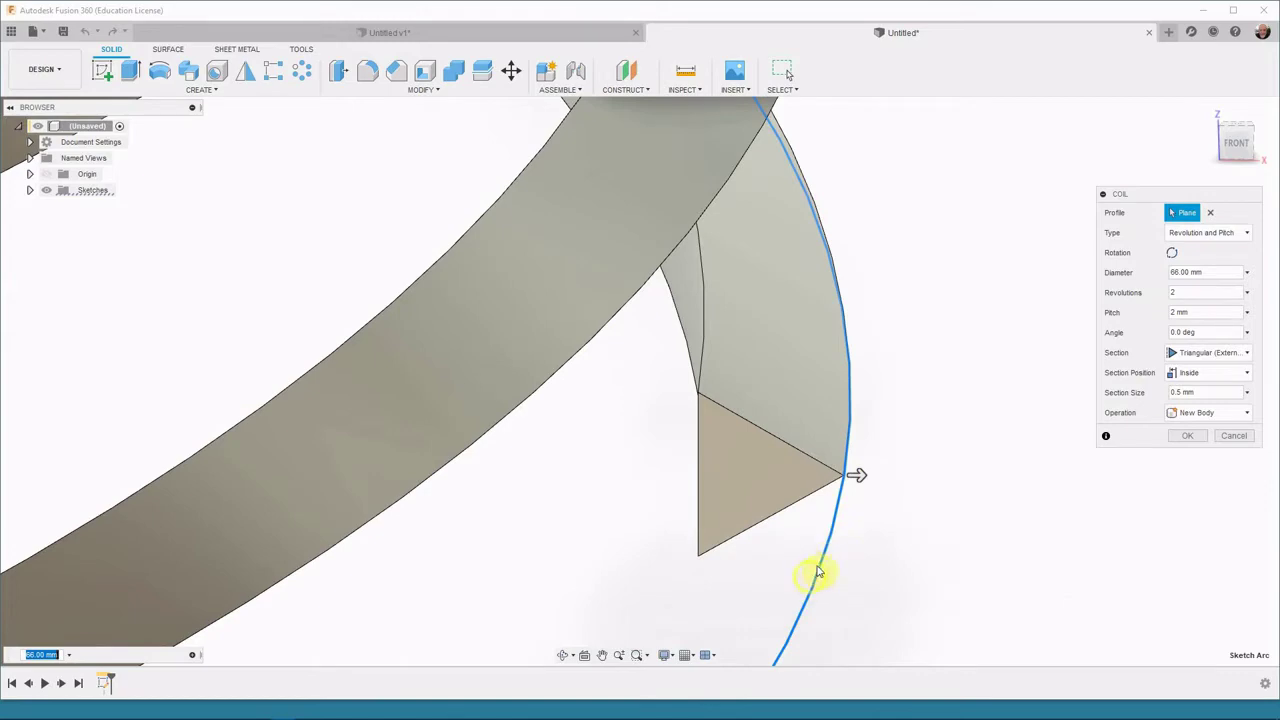
scroll(925, 566, down, 5)
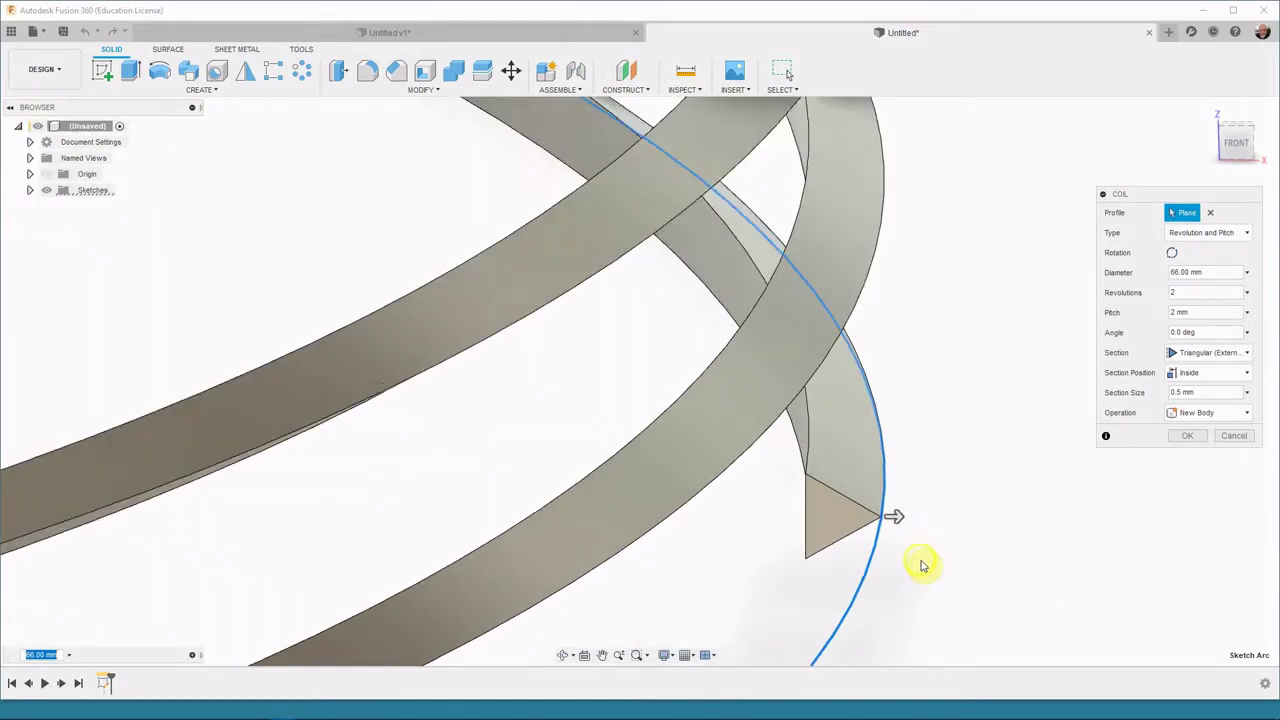
Step: Create the triangular coil as a new body and examine its end from several angles
scroll(920, 566, down, 3)
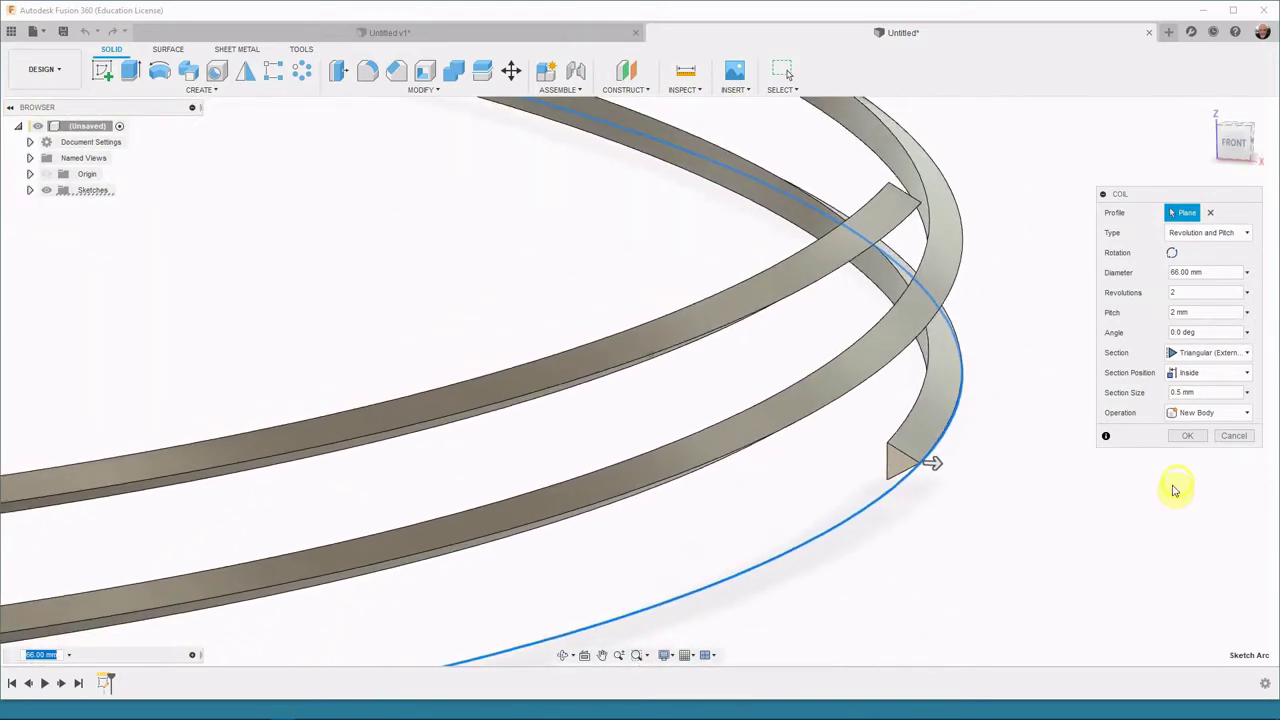
click(1185, 436)
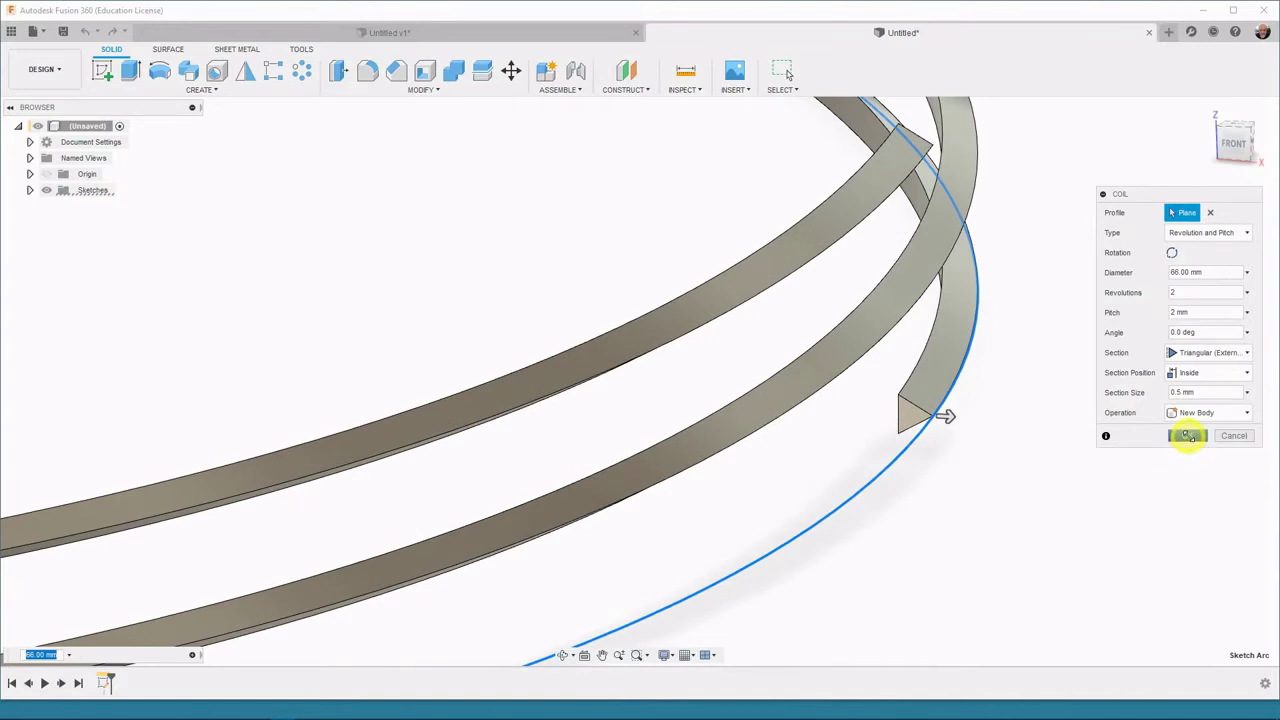
shift+middle_drag(1191, 441, 831, 491)
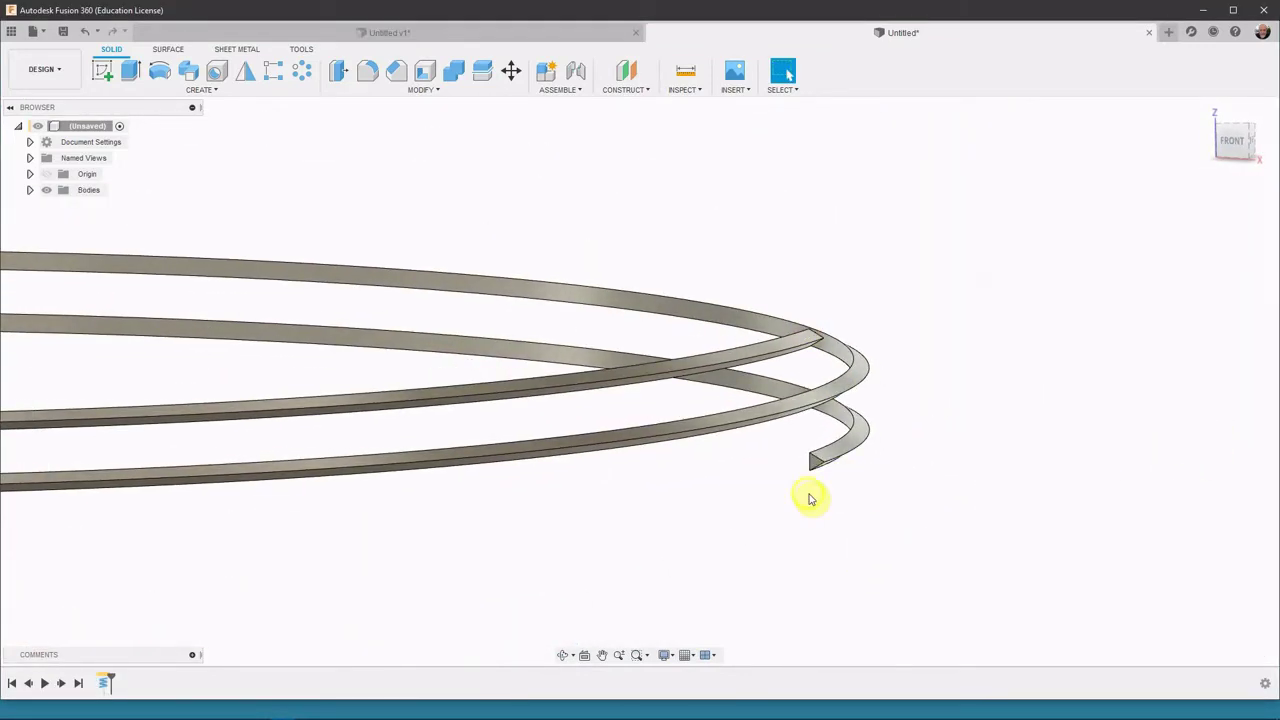
shift+middle_drag(812, 430, 840, 423)
shift+middle_drag(877, 480, 1029, 569)
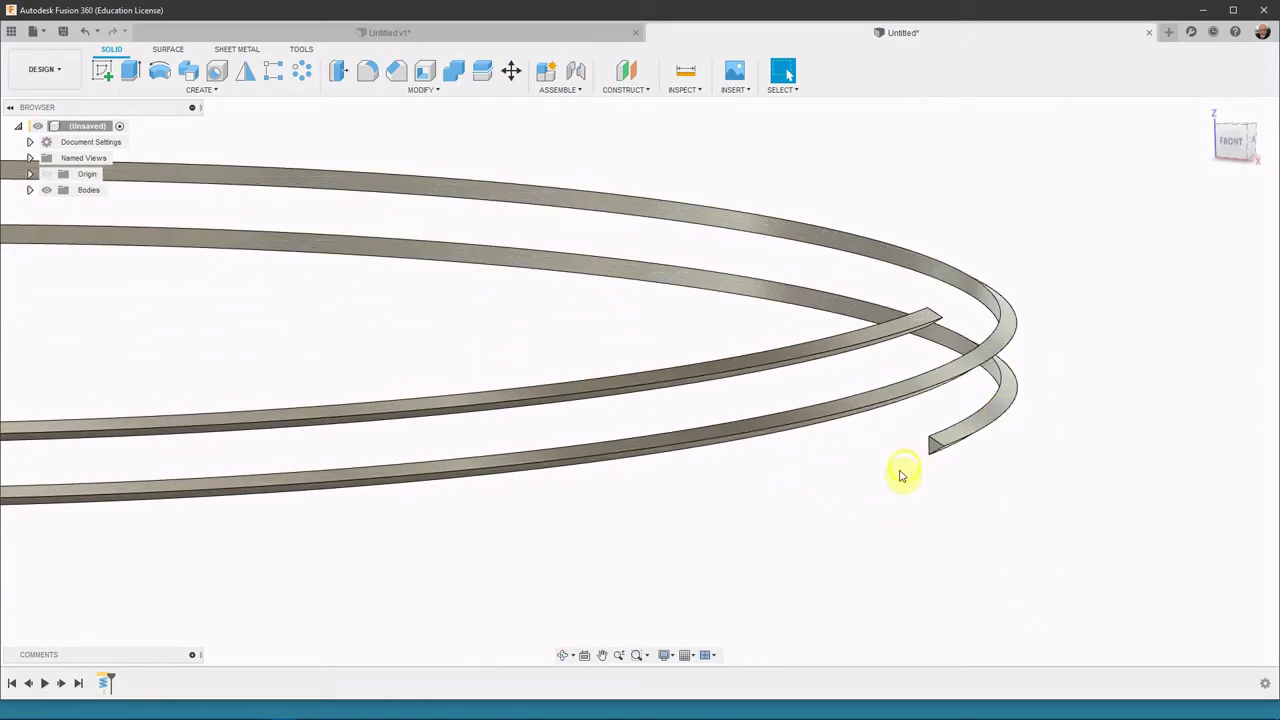
shift+middle_drag(1104, 371, 1093, 384)
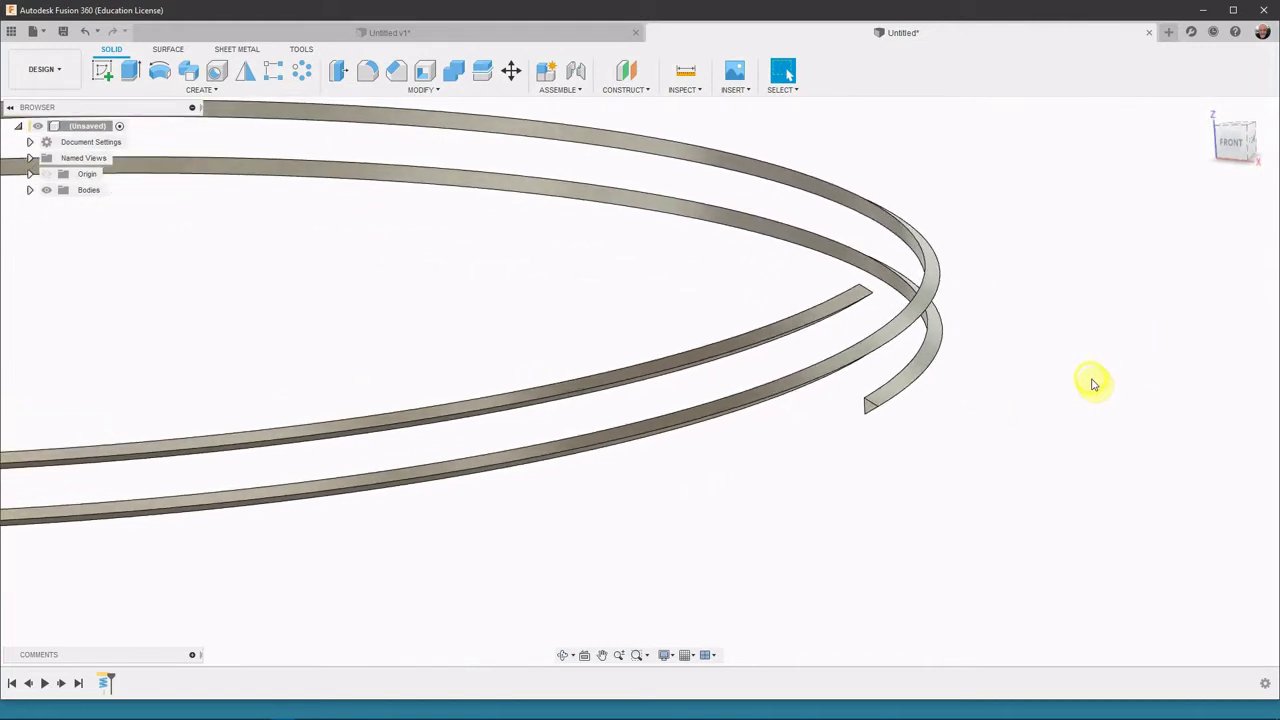
Step: Start a sketch on the front XZ plane and project the tip vertex of the coil's triangular end face
click(99, 77)
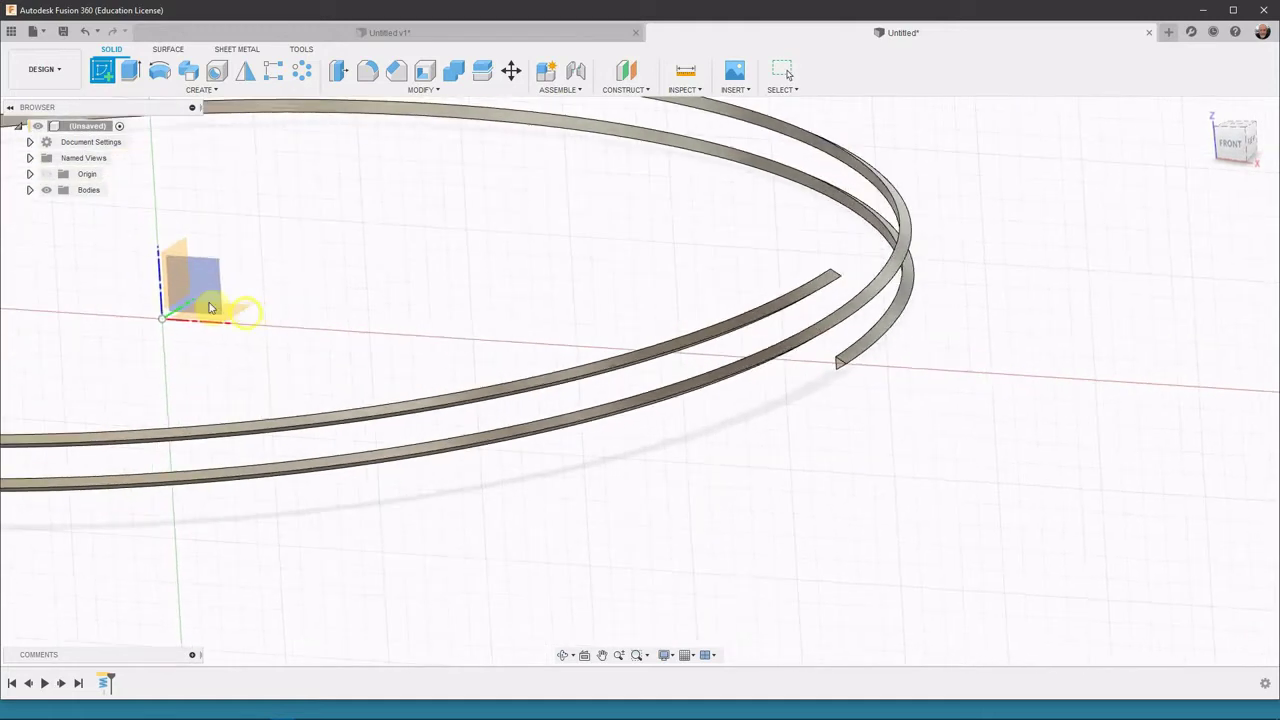
click(201, 287)
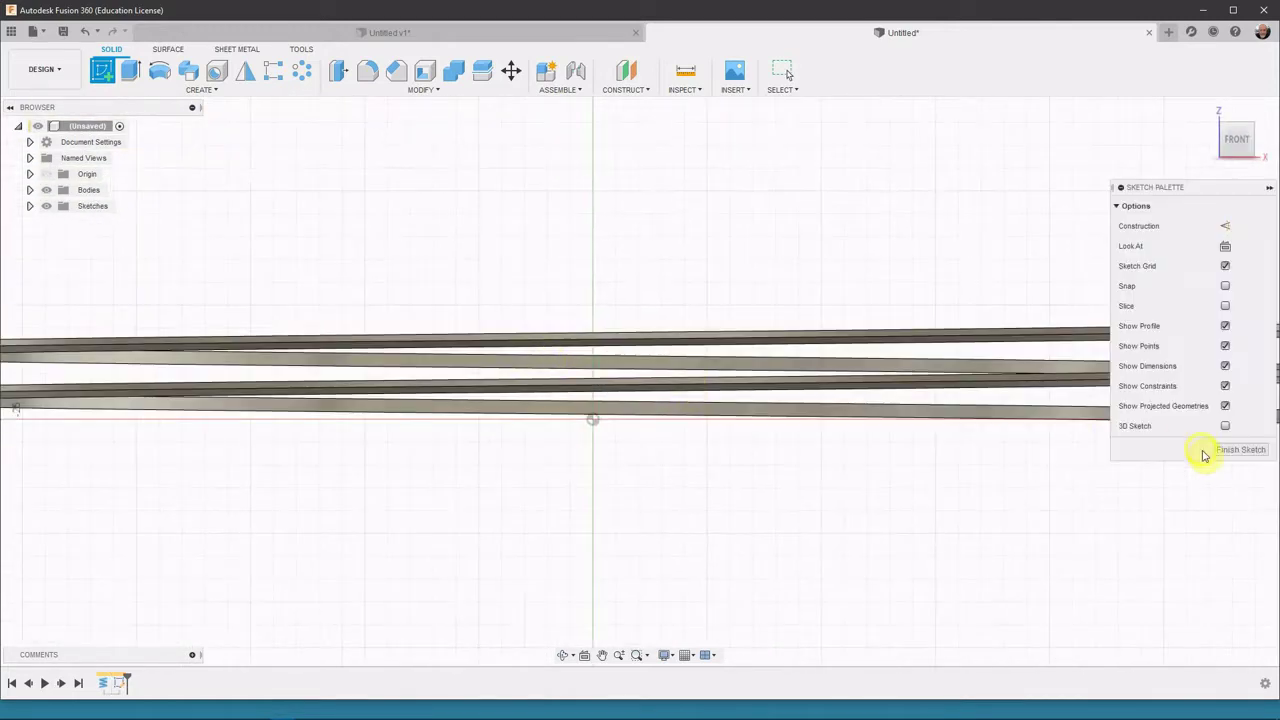
middle_drag(545, 487, 502, 487)
scroll(880, 423, up, 7)
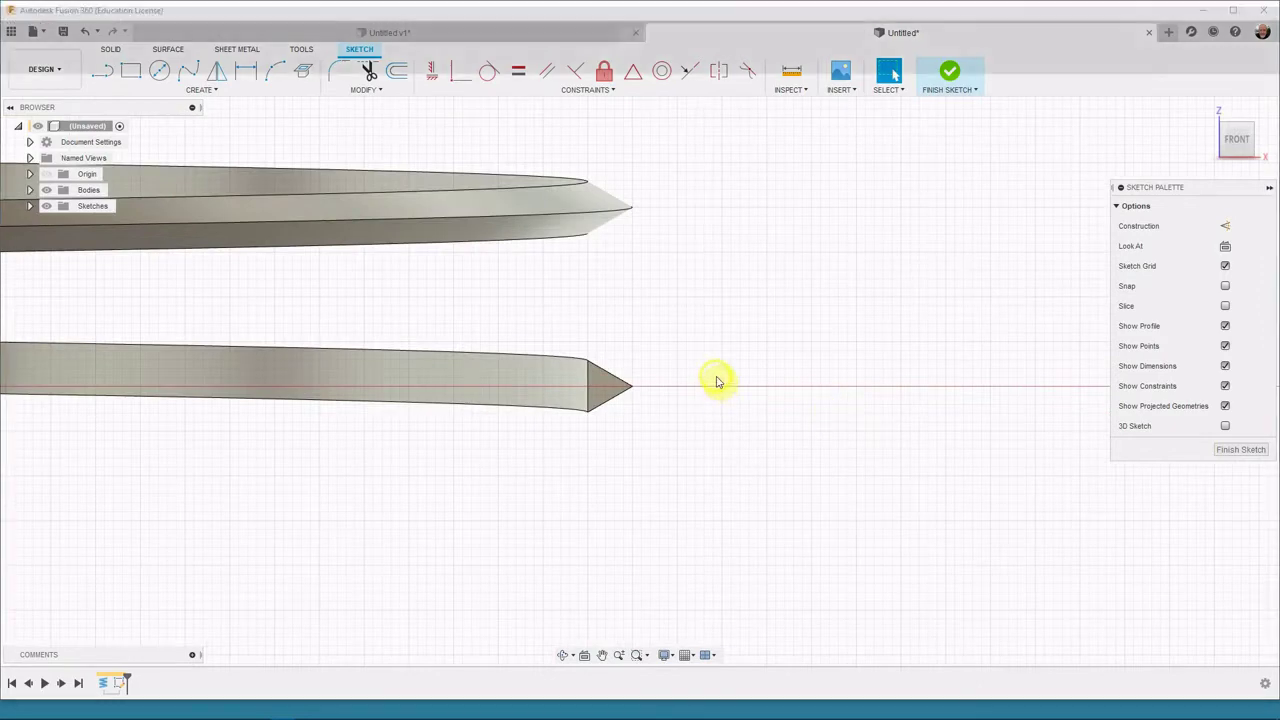
key(p)
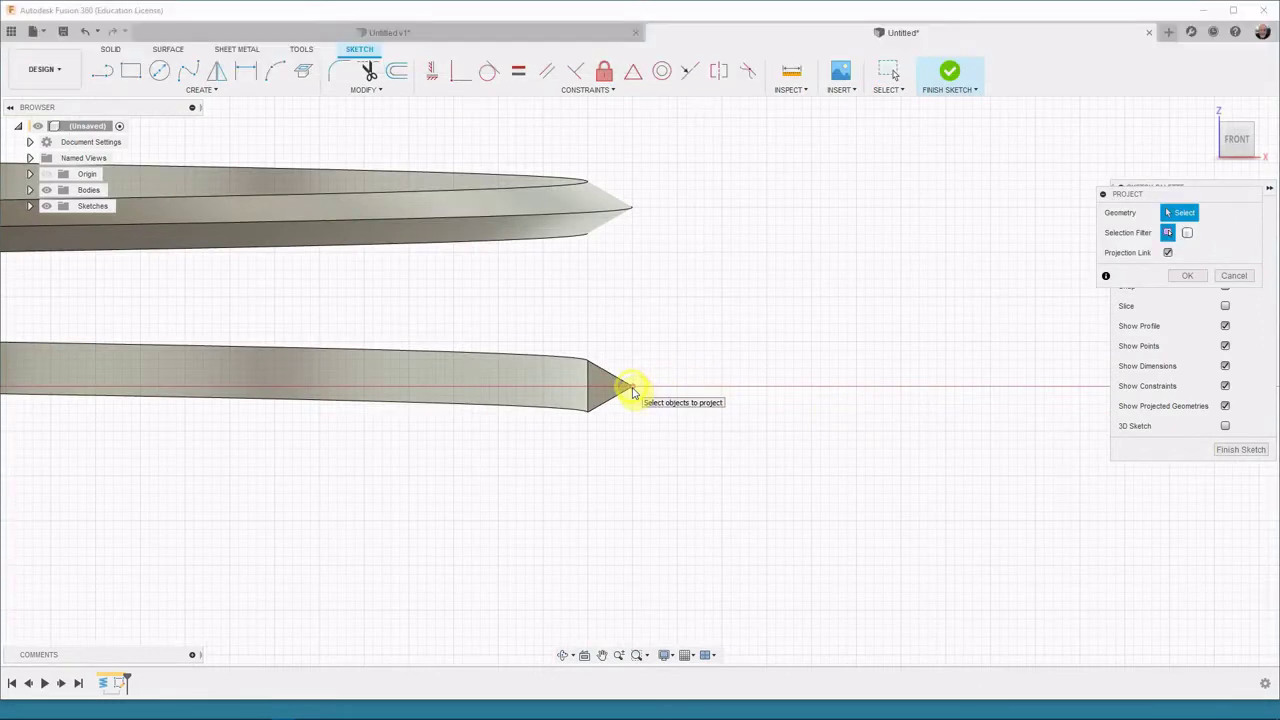
click(631, 390)
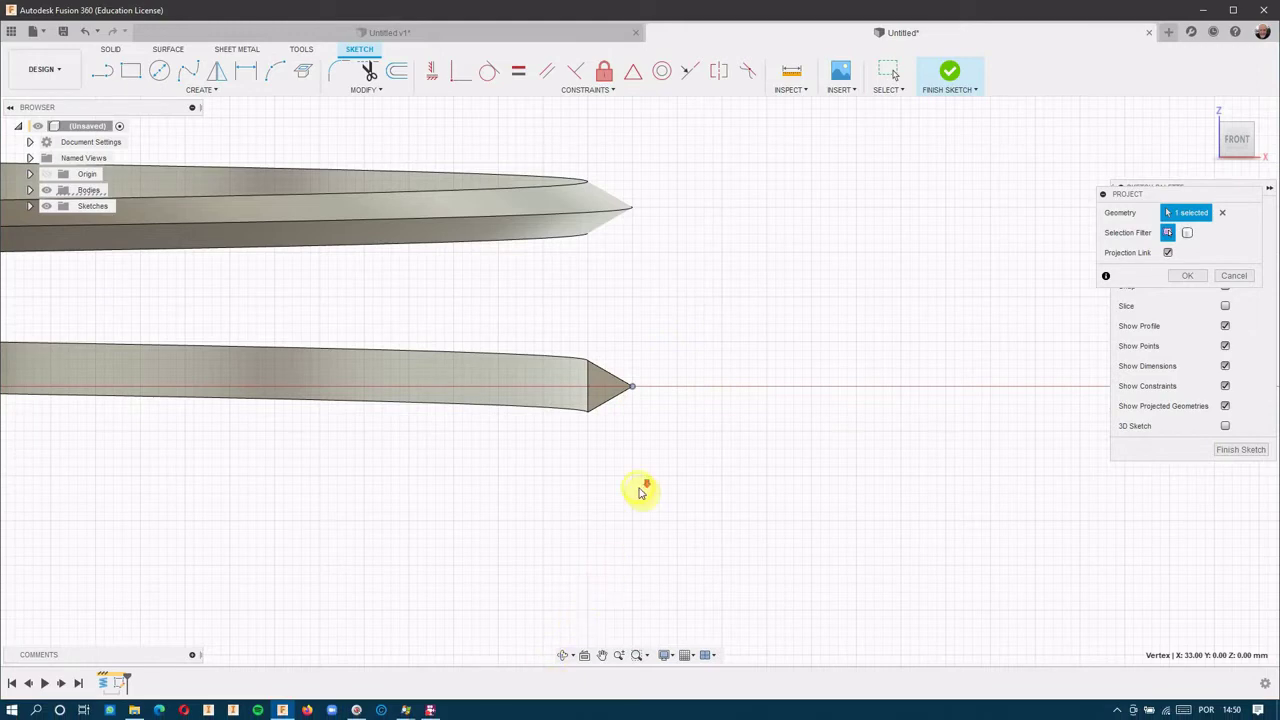
Step: Sketch a 1 mm by 1 mm rectangle just outside the coil's triangular end
scroll(621, 404, up, 2)
scroll(621, 404, up, 2)
middle_drag(626, 394, 543, 503)
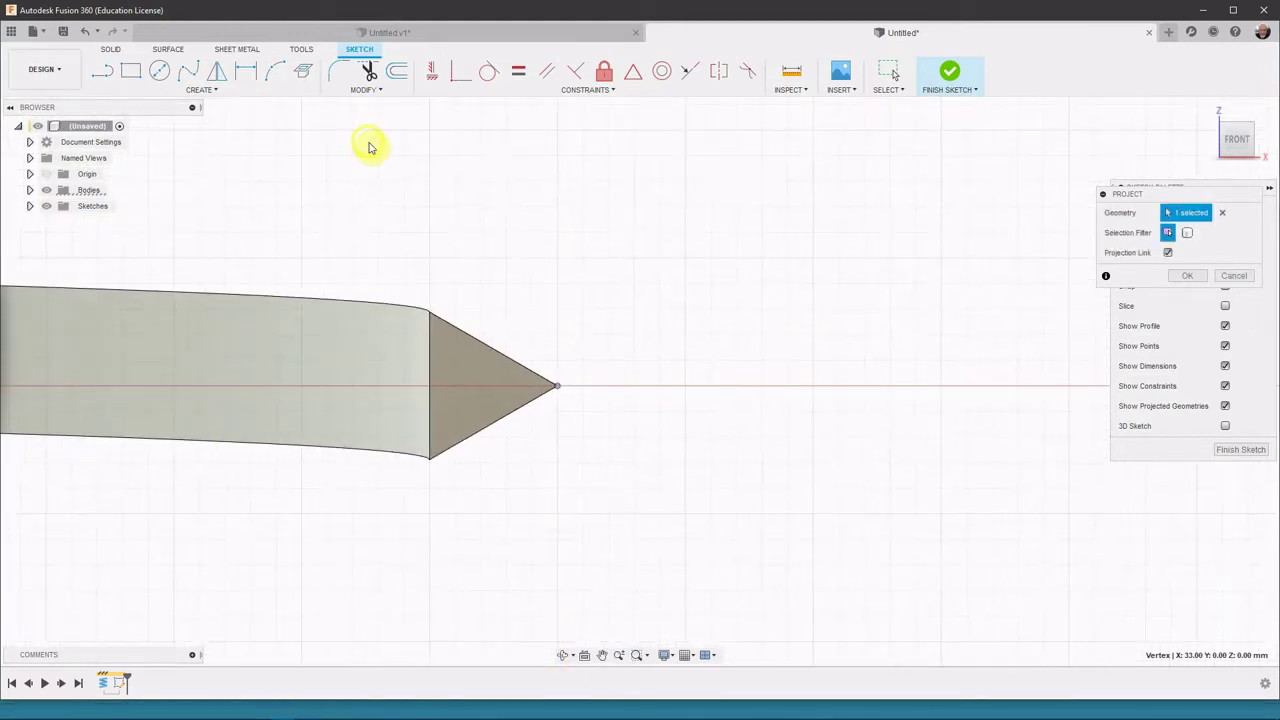
click(129, 71)
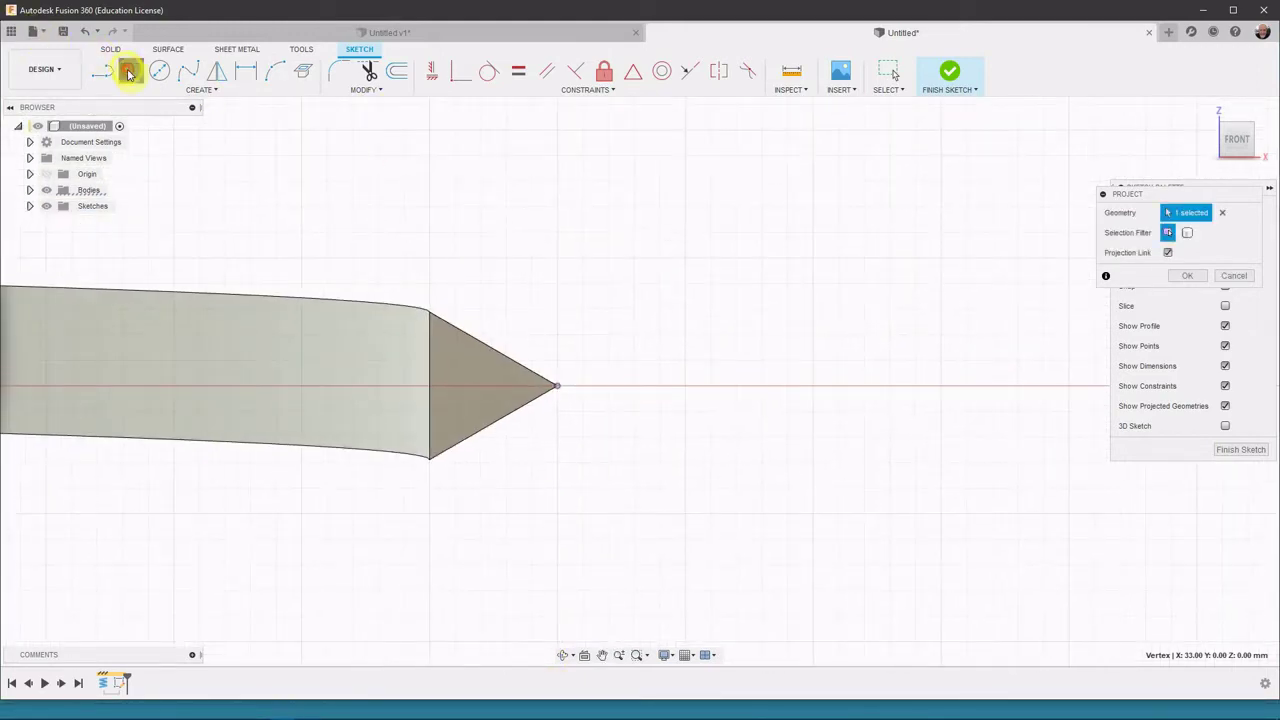
click(595, 275)
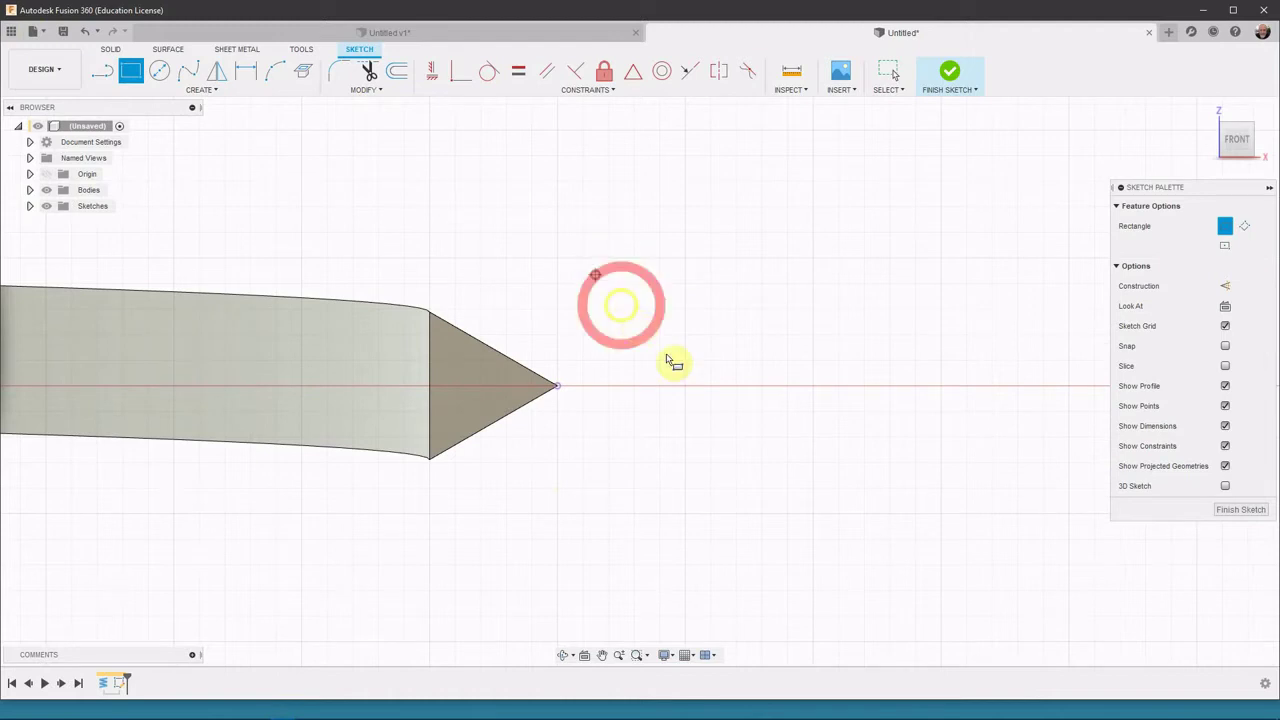
text(1)
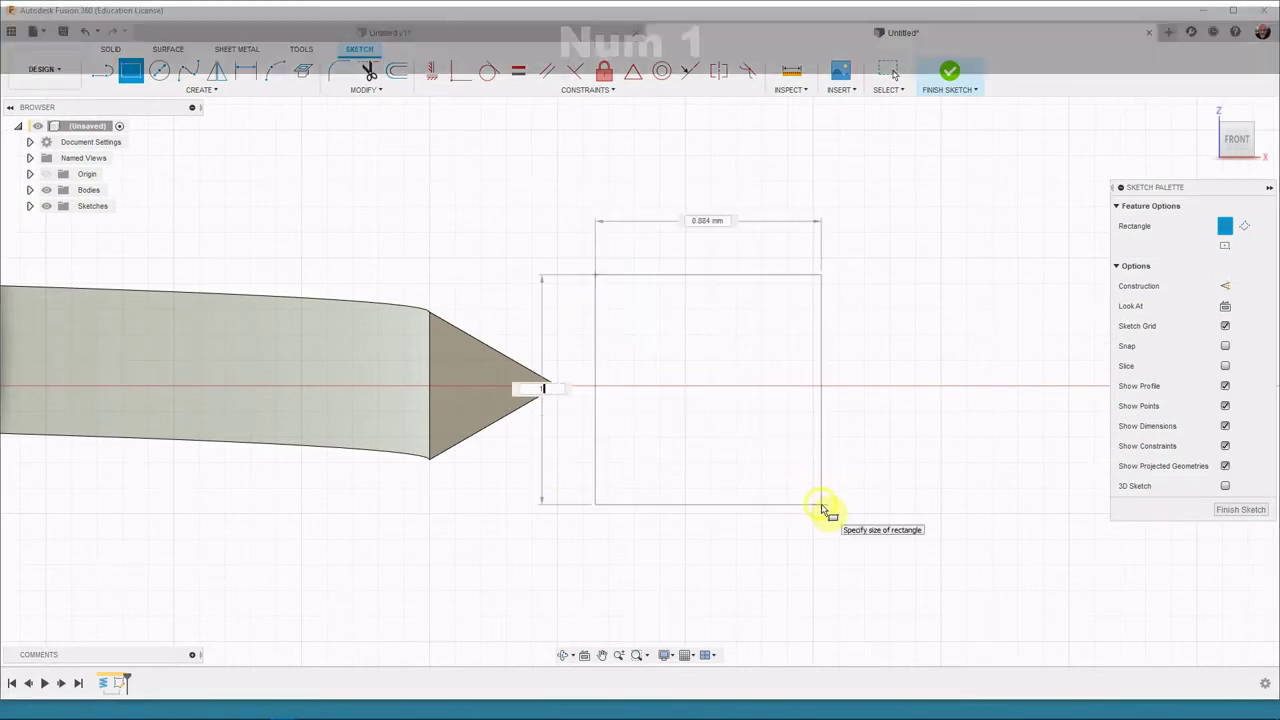
key(Tab)
text(1)
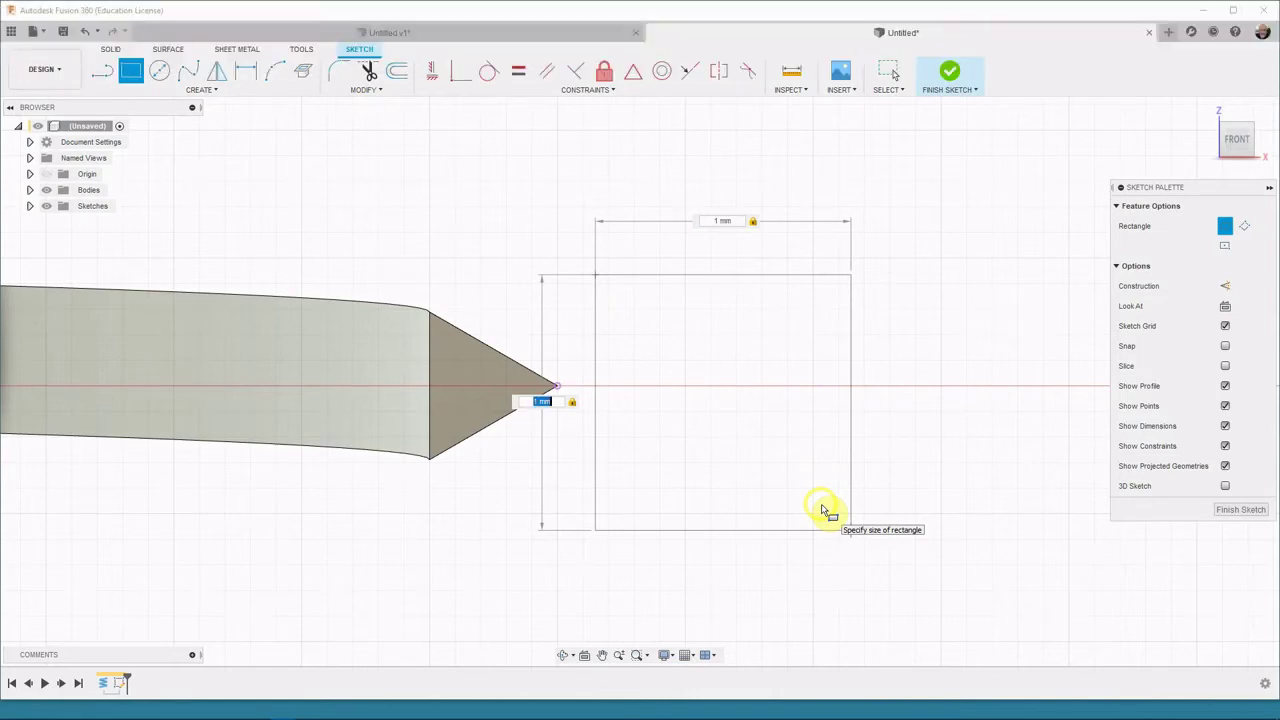
key(Tab)
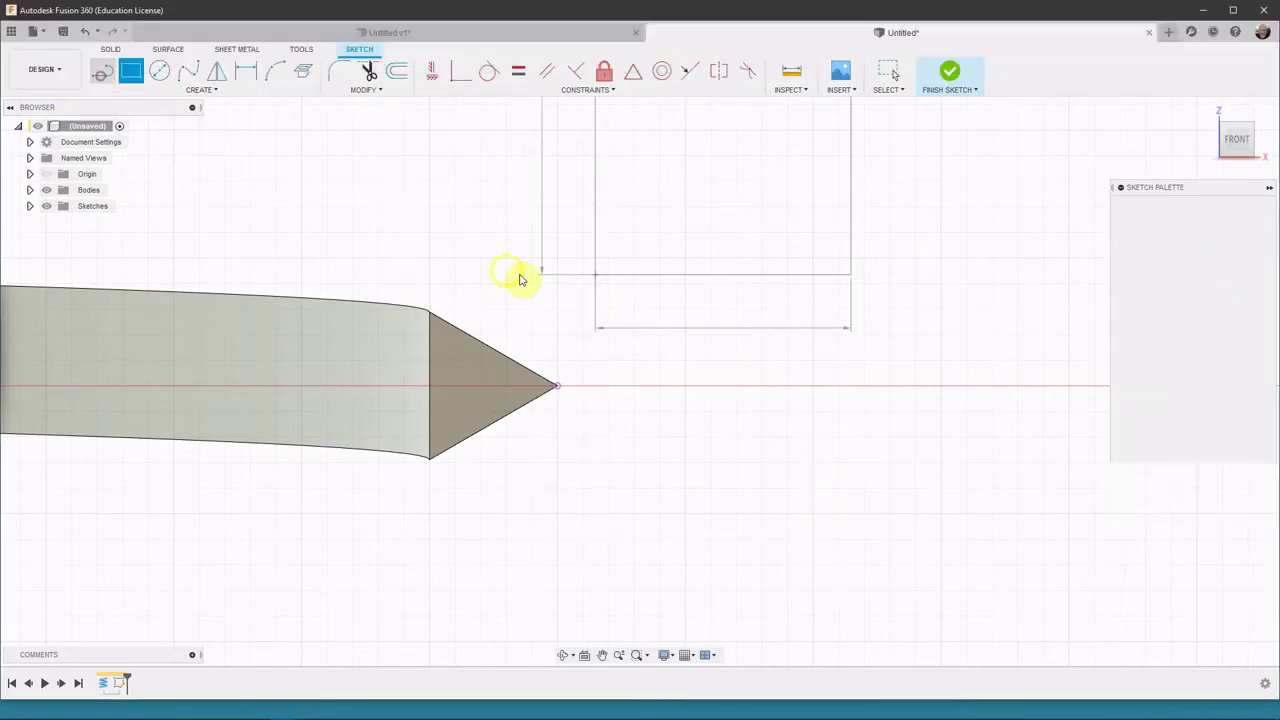
click(519, 280)
key(Escape)
Step: Draw a vertical line joining the midpoints of the square's upper and lower edges
middle_drag(686, 386, 678, 519)
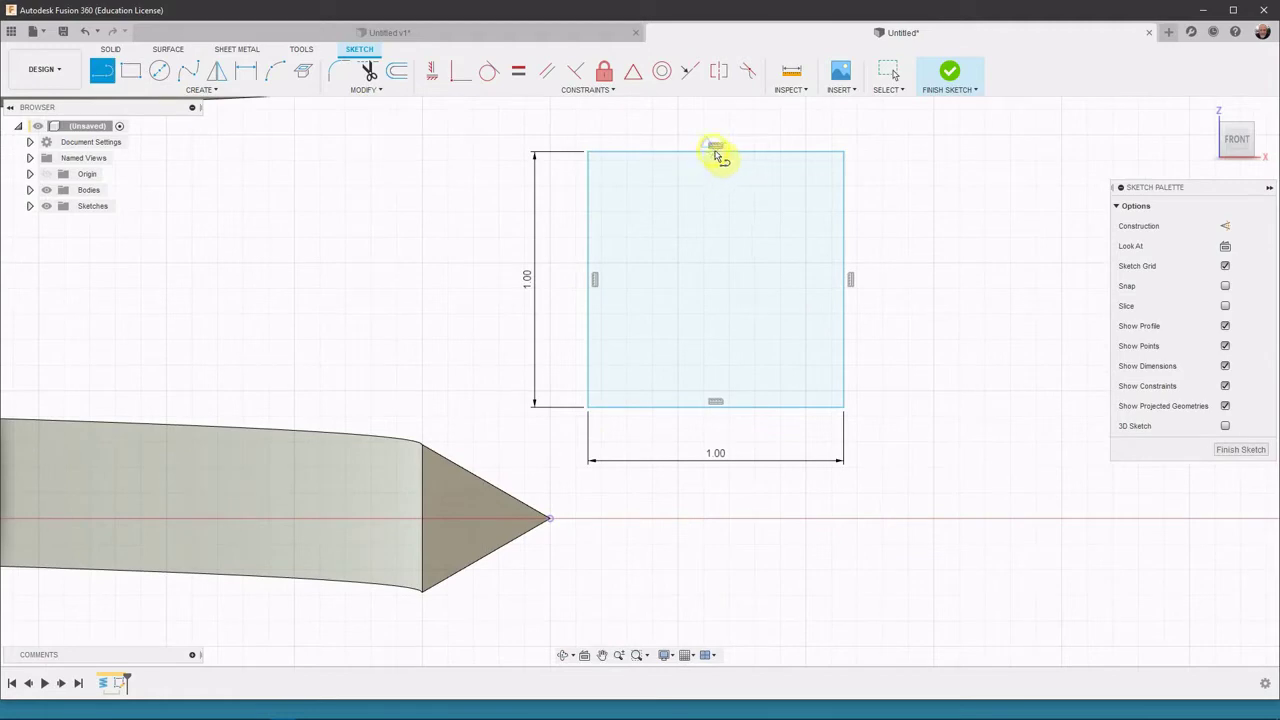
click(717, 406)
middle_drag(427, 178, 449, 217)
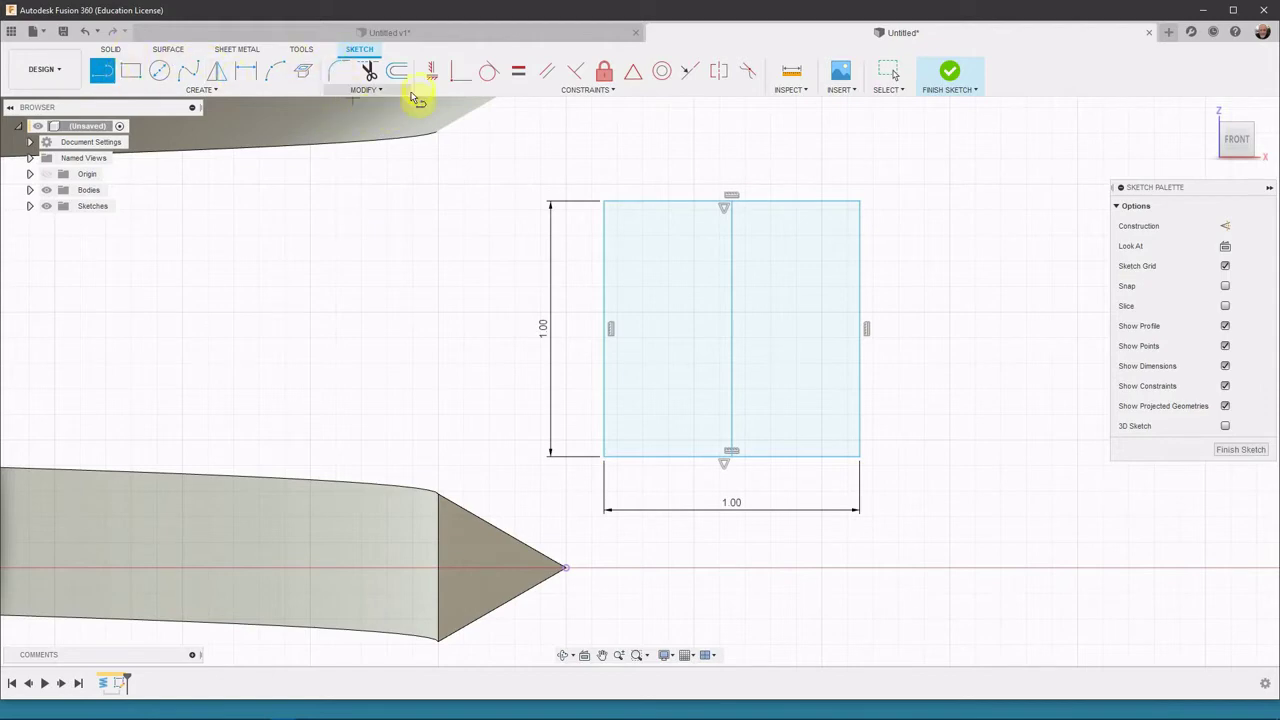
Step: Fillet the square's two corners on the side away from the coil with a 0.25 mm radius
click(331, 75)
click(866, 204)
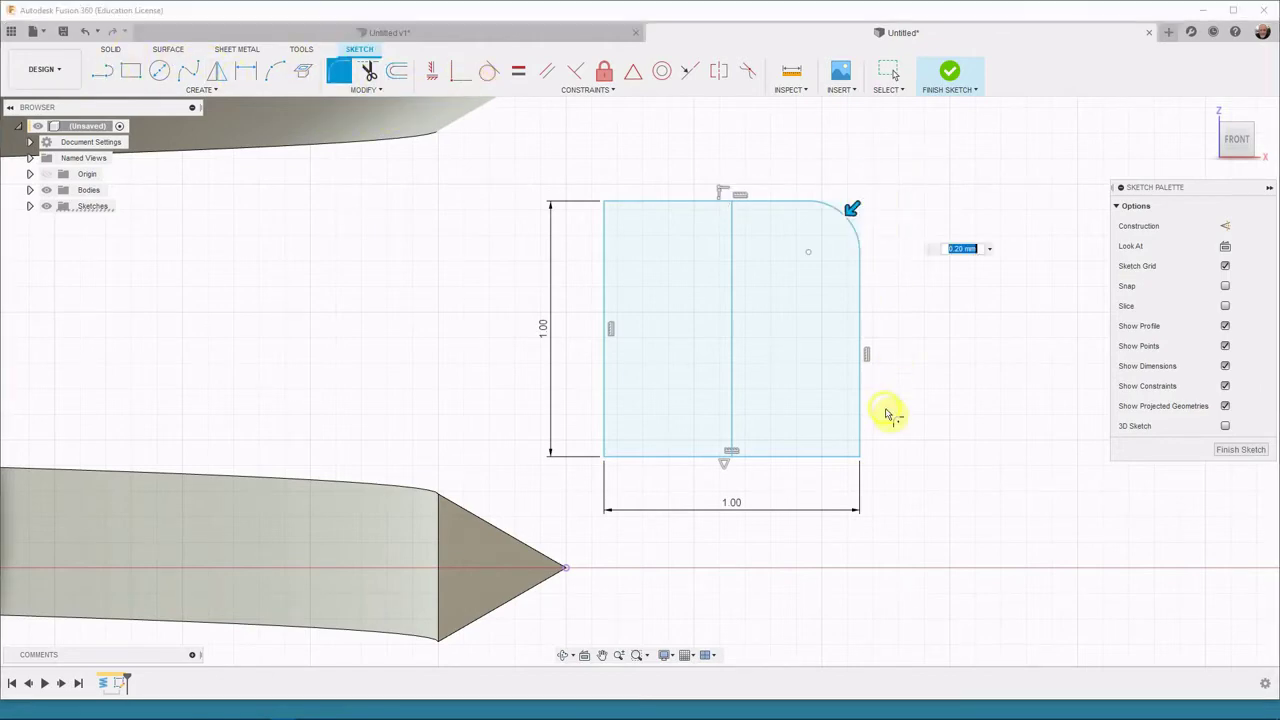
click(860, 459)
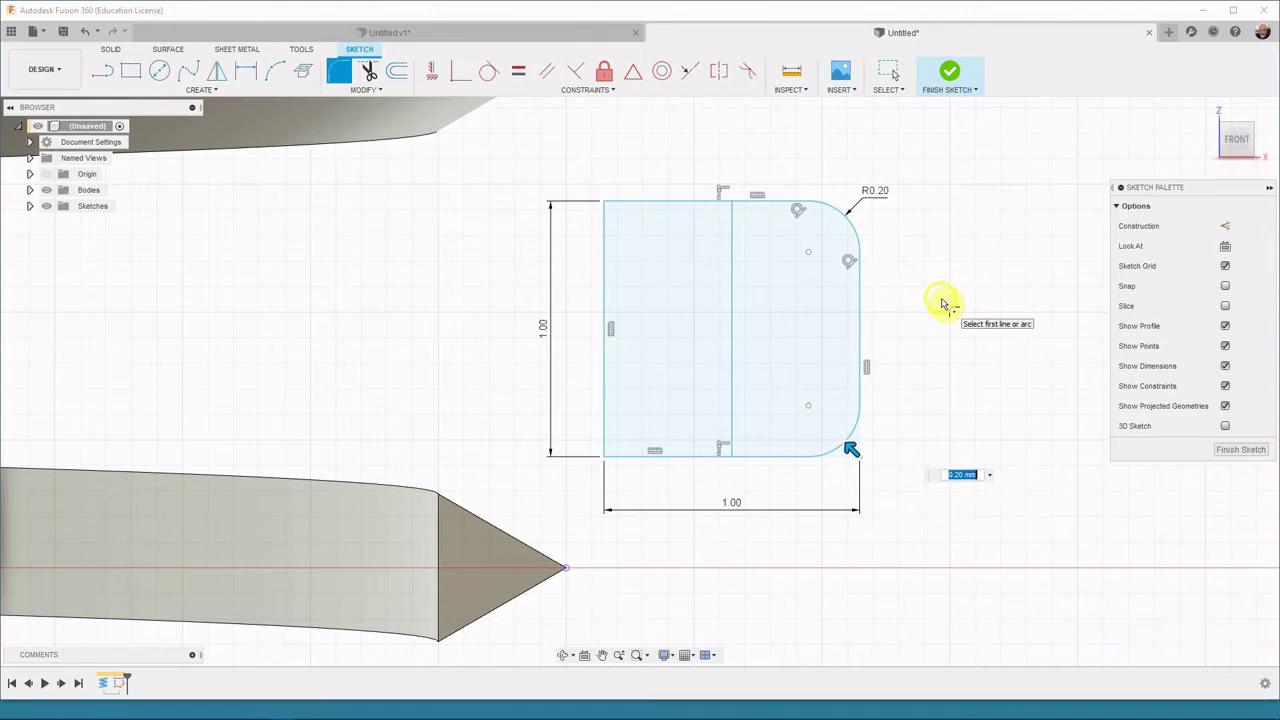
text(.25)
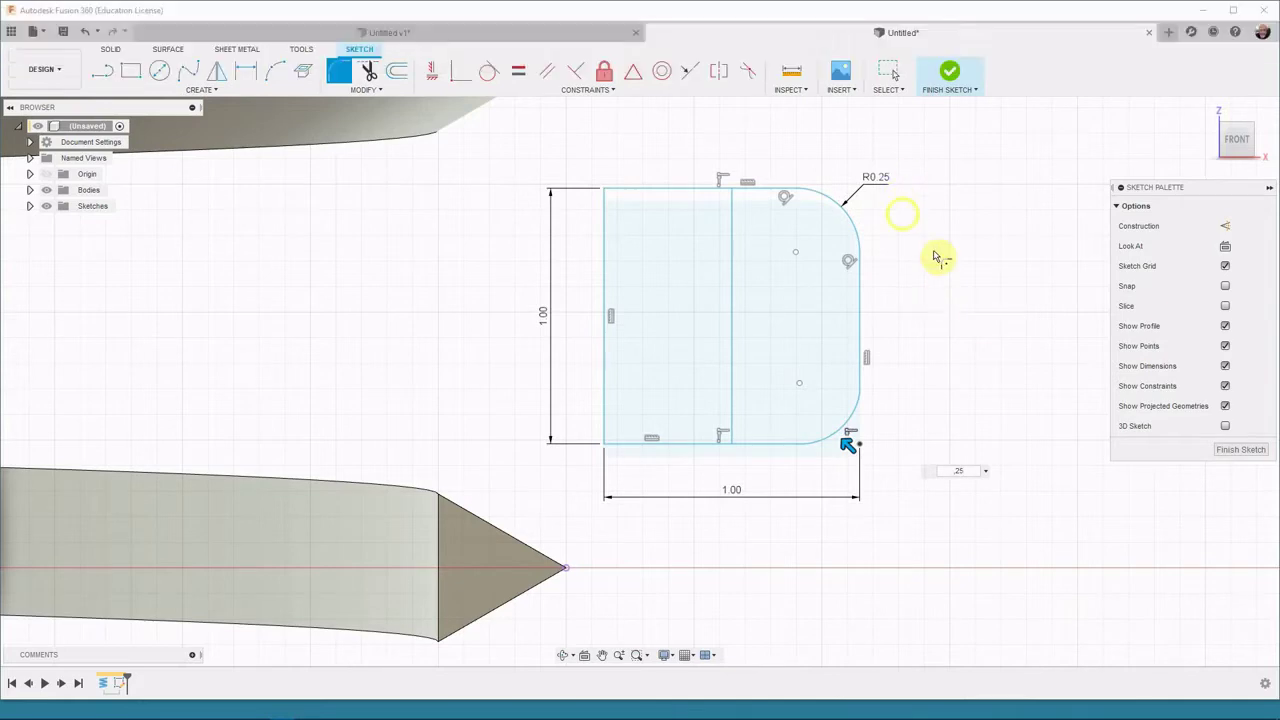
click(927, 338)
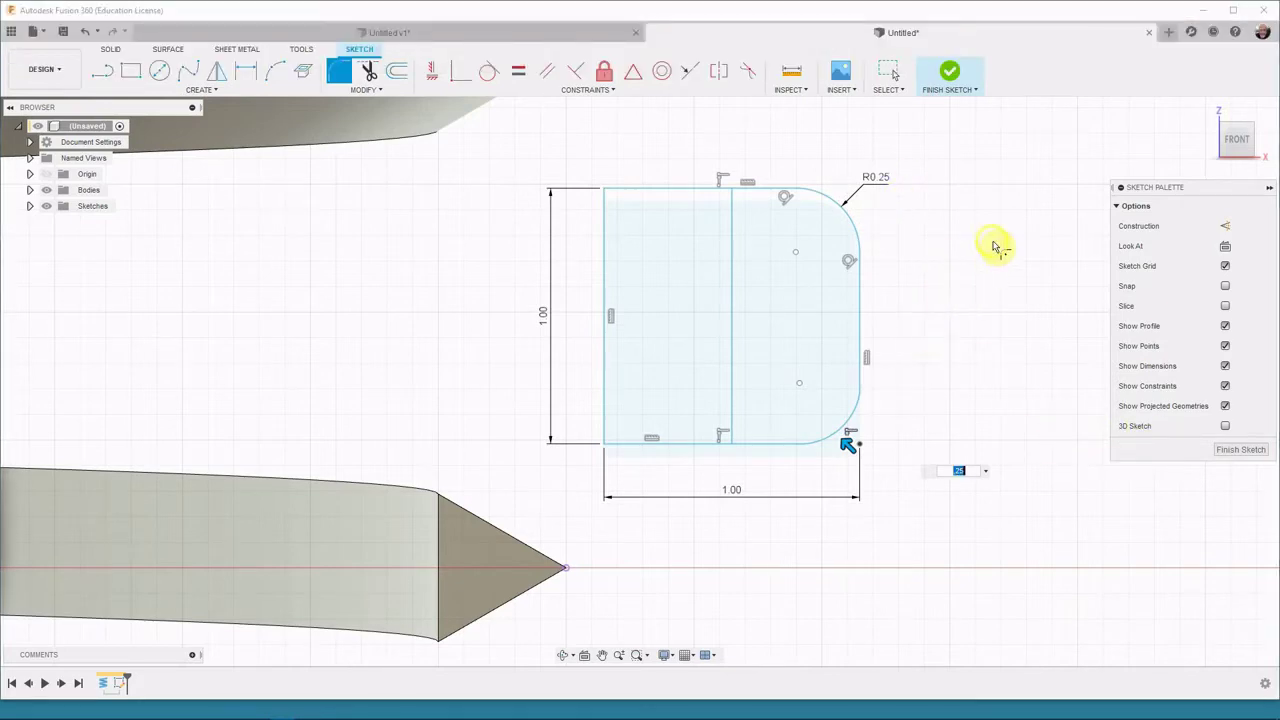
Step: Place the midpoint of the profile's middle line on the projected coil tip with a Midpoint constraint
middle_drag(932, 260, 968, 240)
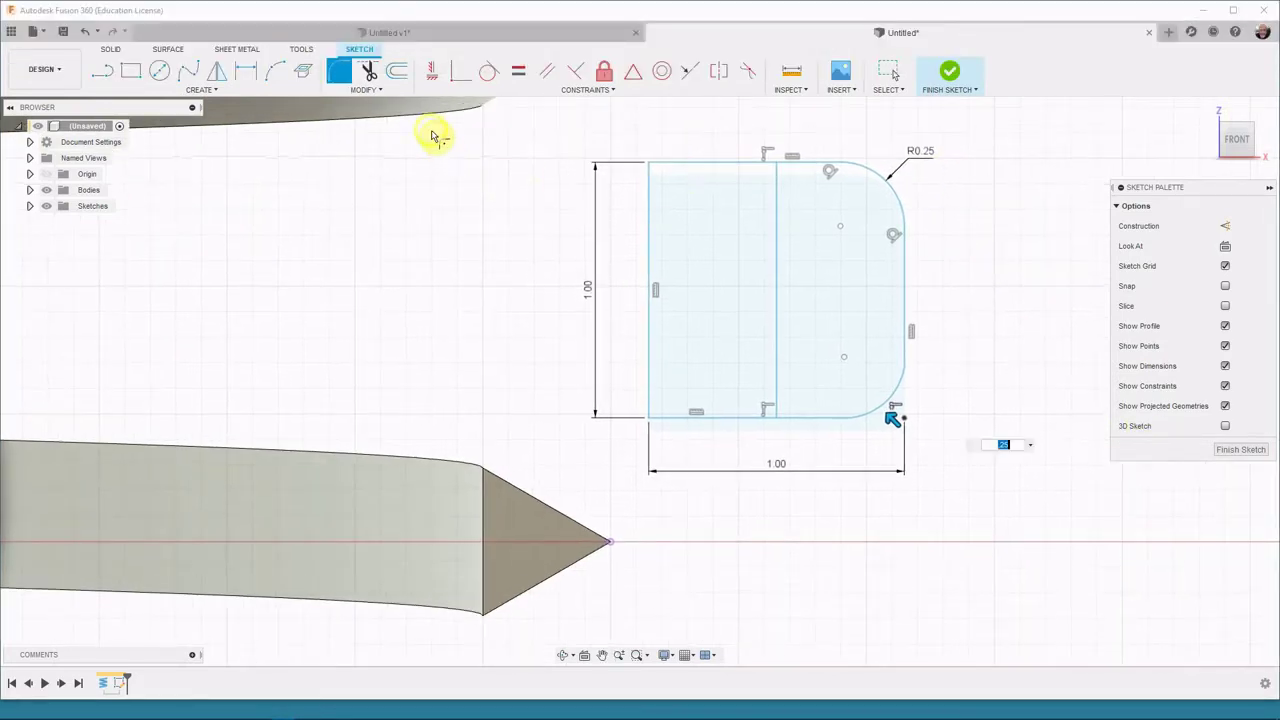
click(632, 77)
click(778, 291)
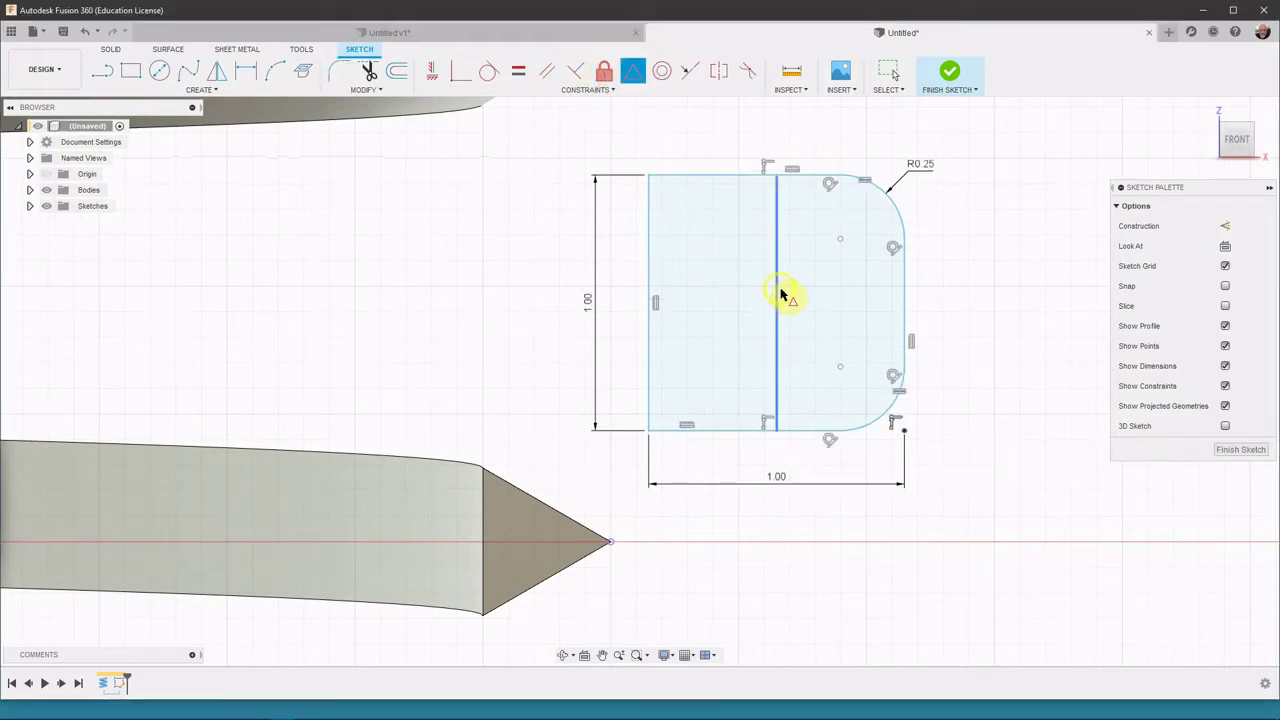
click(775, 277)
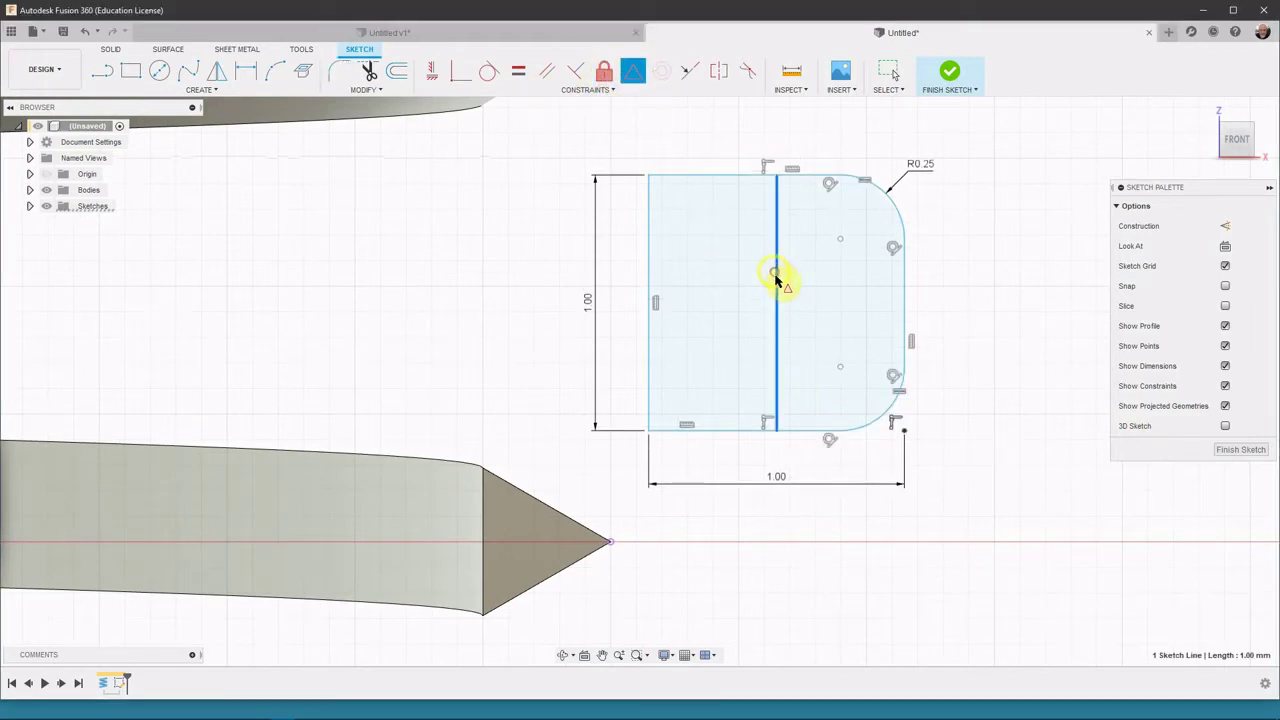
click(610, 543)
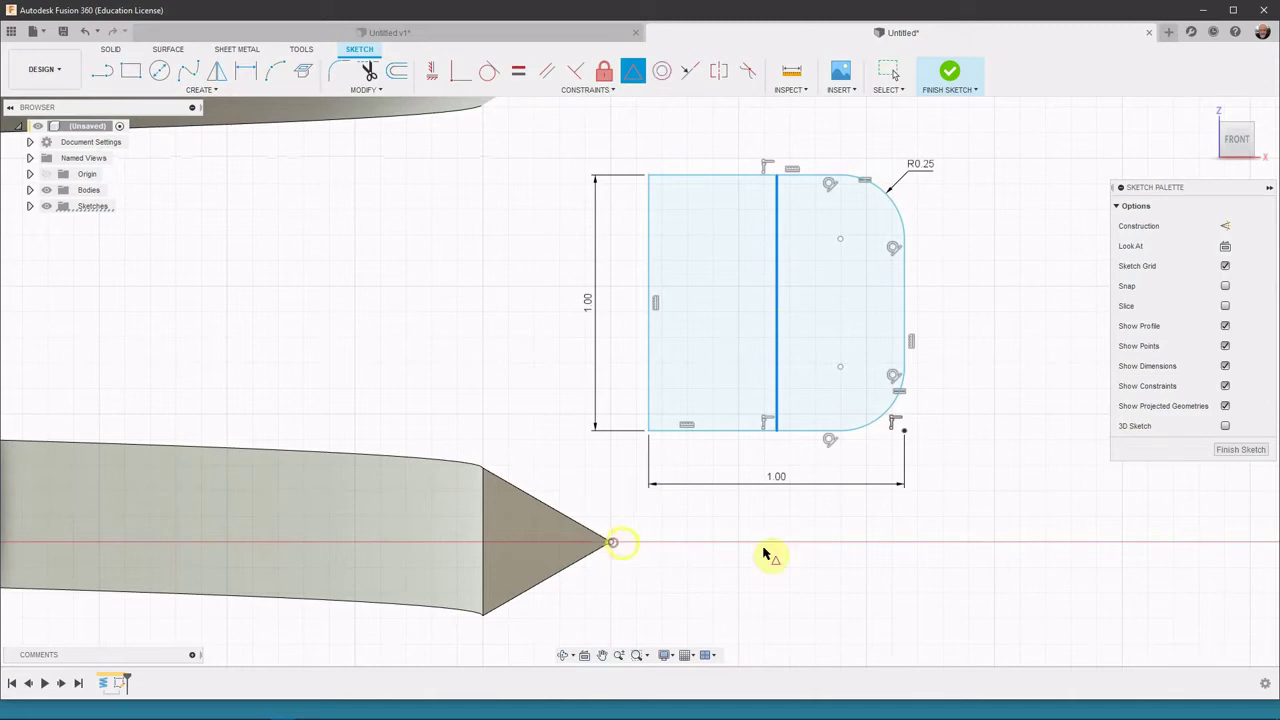
middle_drag(848, 357, 852, 277)
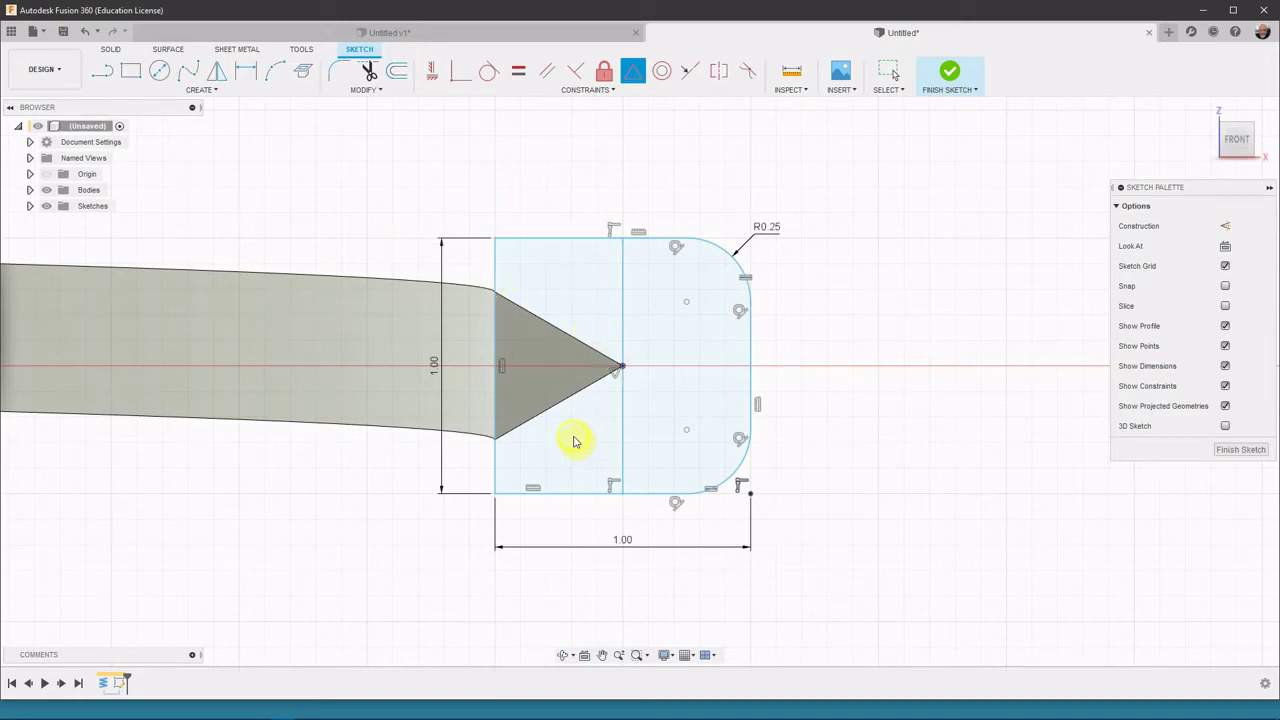
key(Escape)
Step: Shift the profile's straight inner edge, try a Horizontal/Vertical constraint at the middle line, and undo that constraint
mouse_move(492, 272)
mouse_down()
mouse_move(537, 272)
mouse_move(519, 292)
mouse_move(491, 292)
mouse_move(507, 297)
mouse_up()
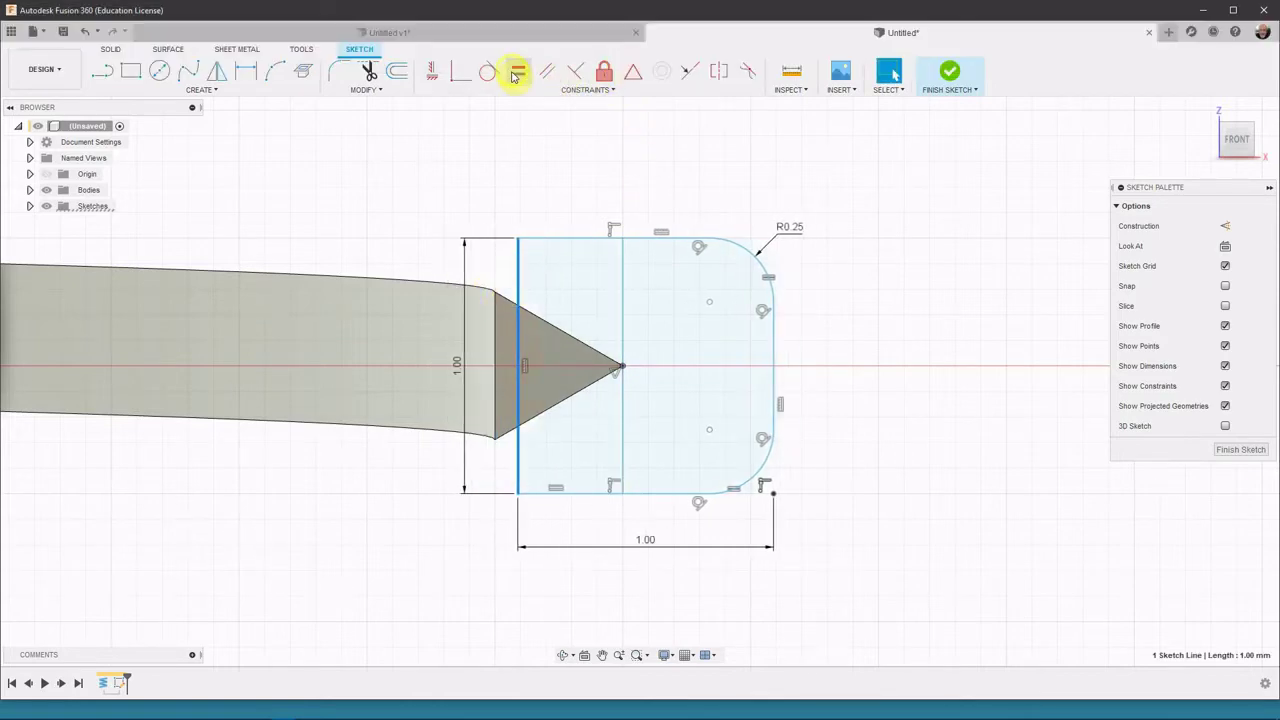
click(460, 70)
click(623, 240)
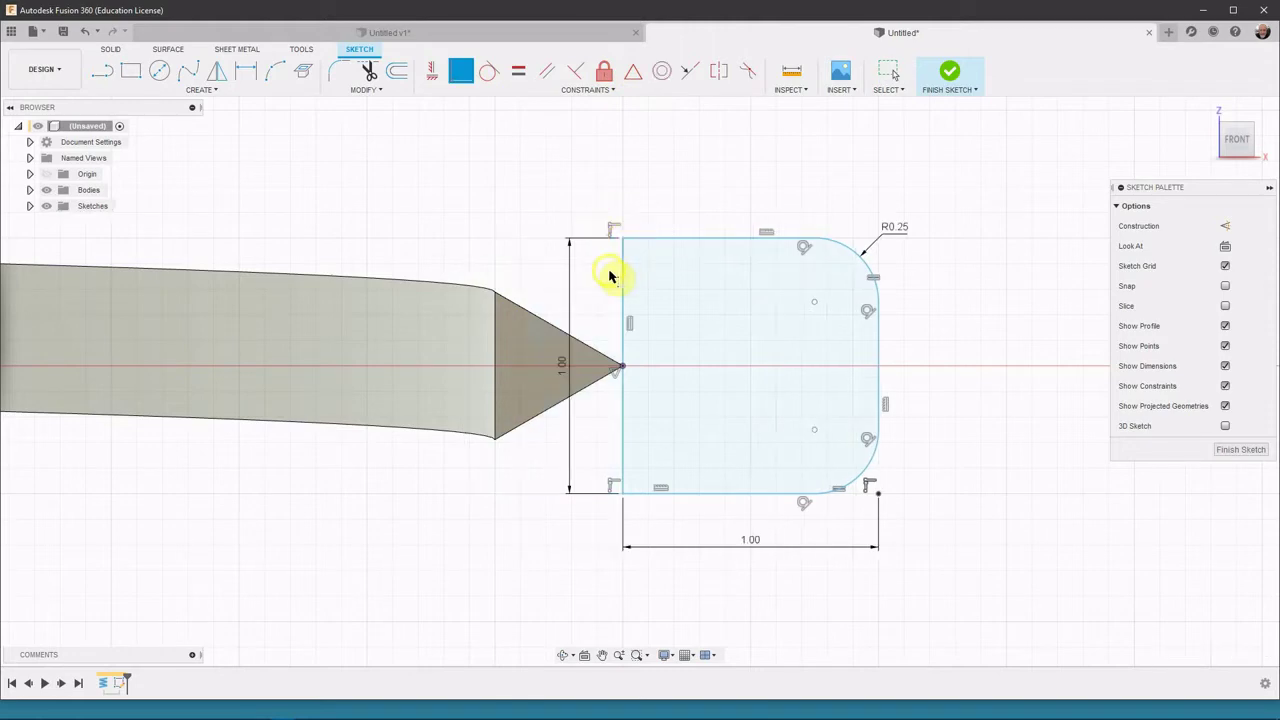
key(Escape)
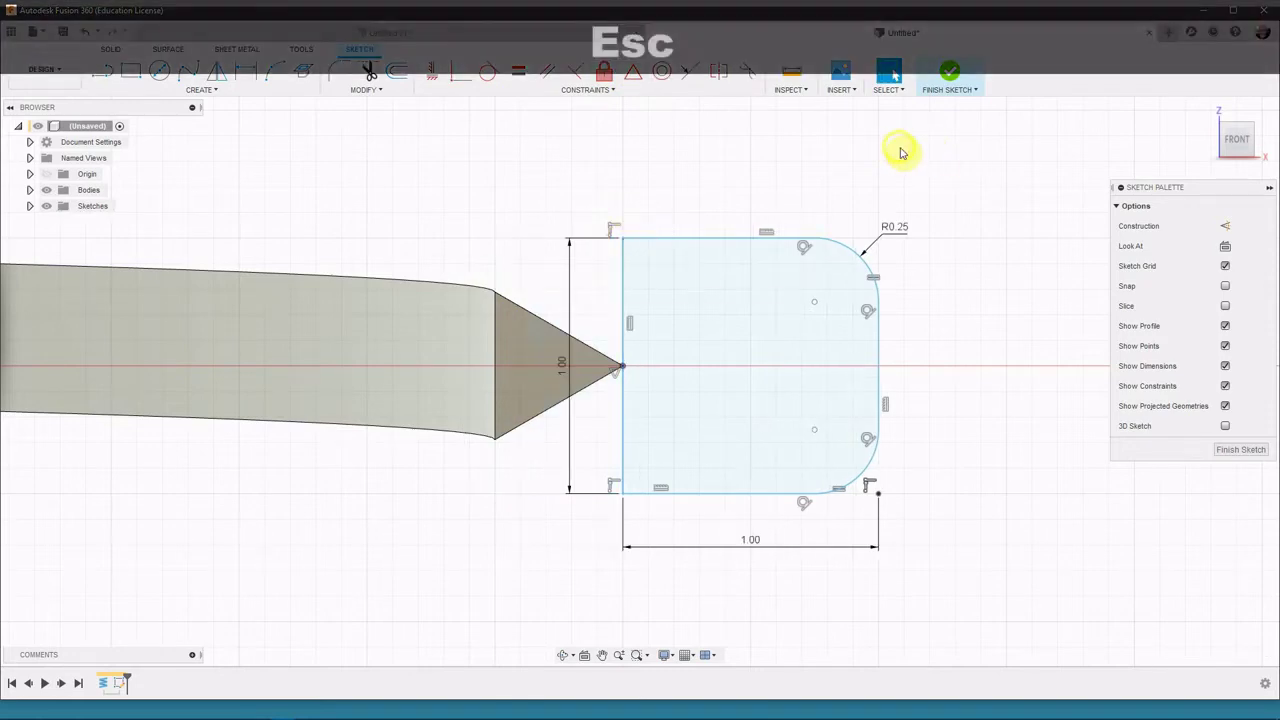
key(ctrl+z)
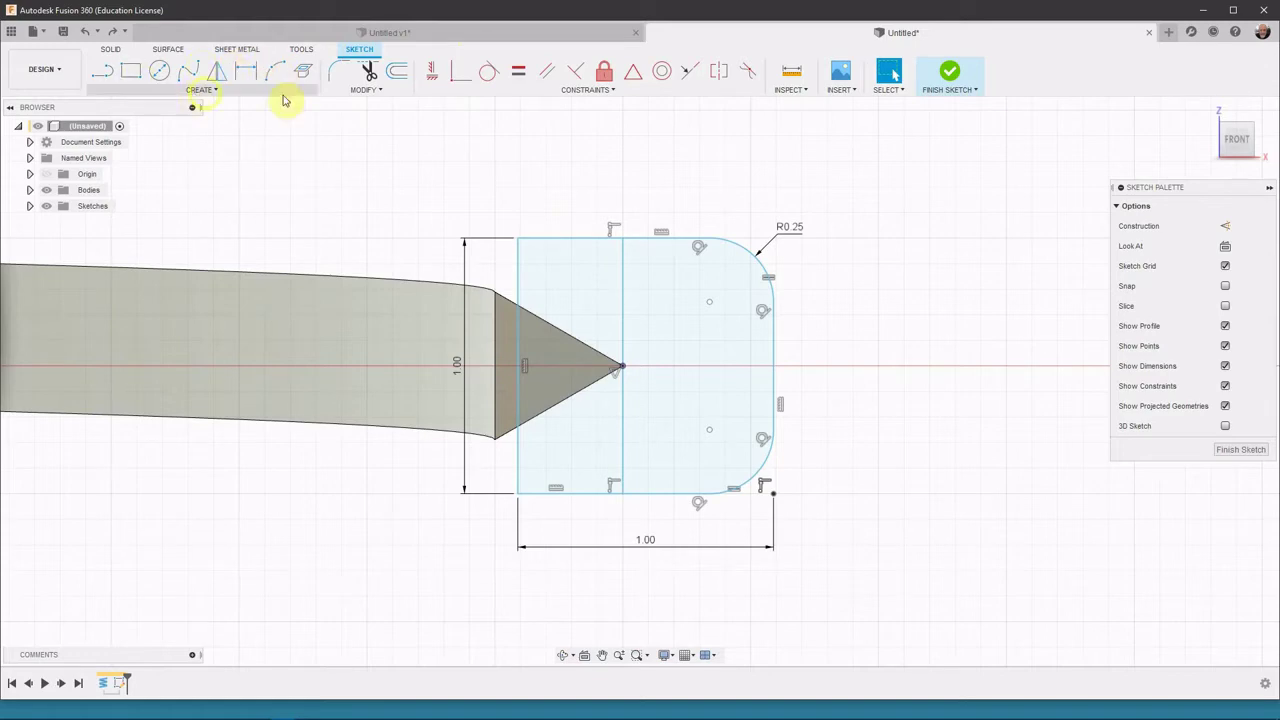
Step: Dimension the distance between the middle line and the profile's straight inner edge as 0.5 mm
click(246, 70)
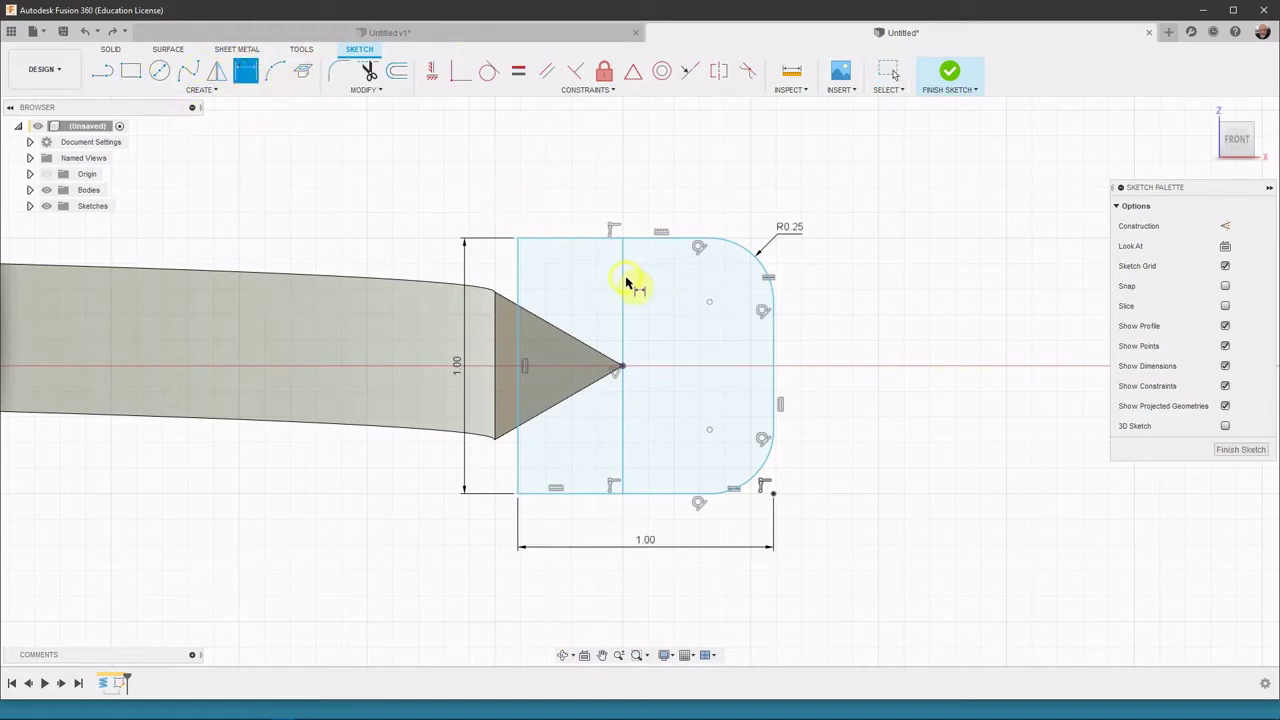
click(624, 280)
click(515, 275)
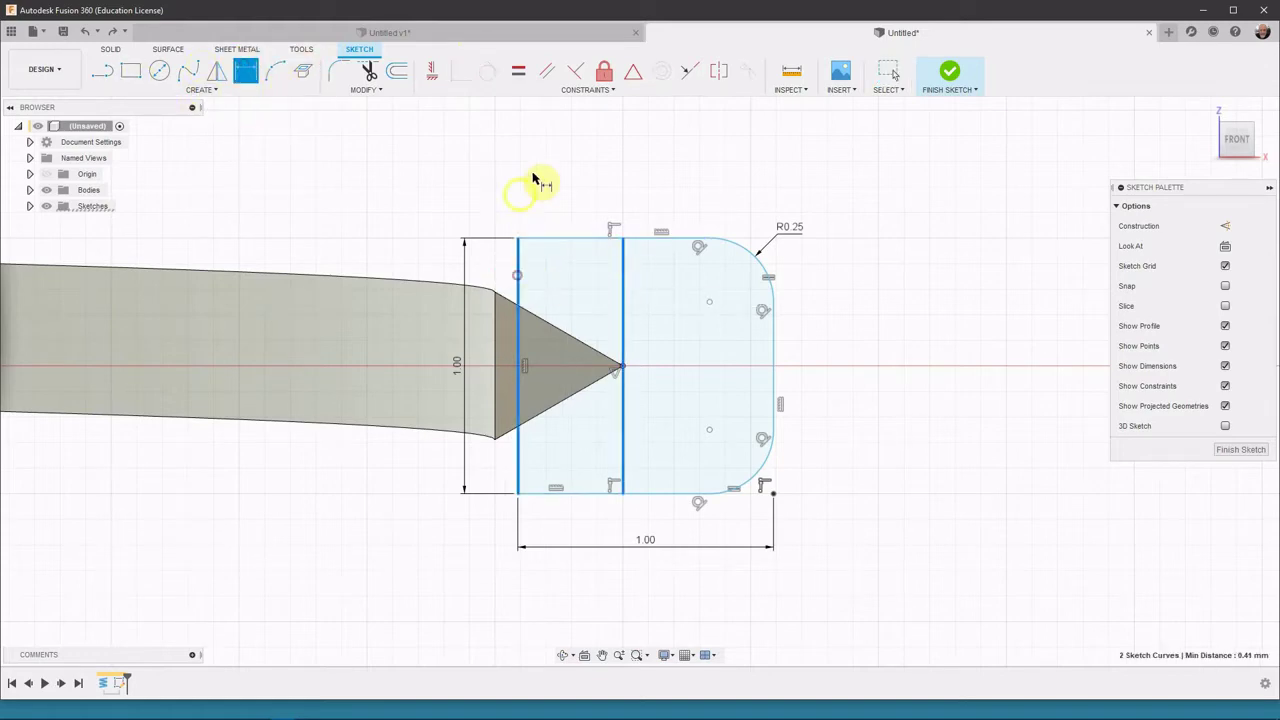
click(572, 160)
text(0.5)
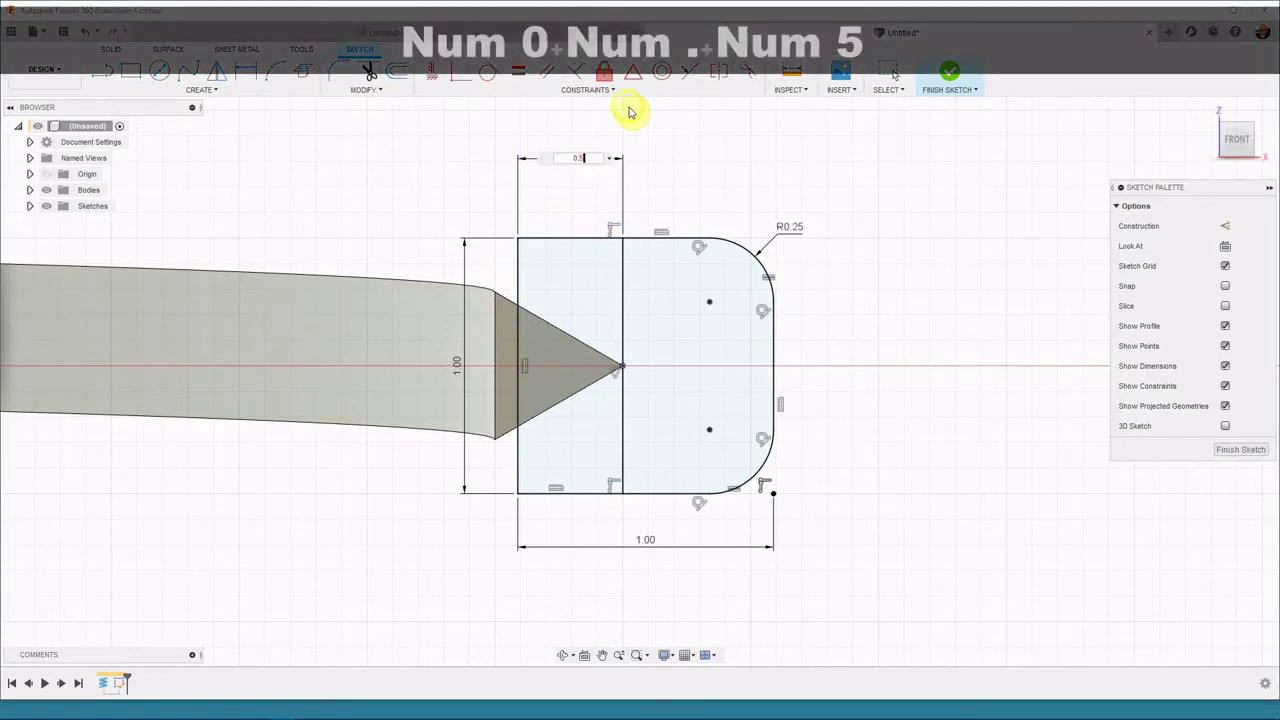
key(Return)
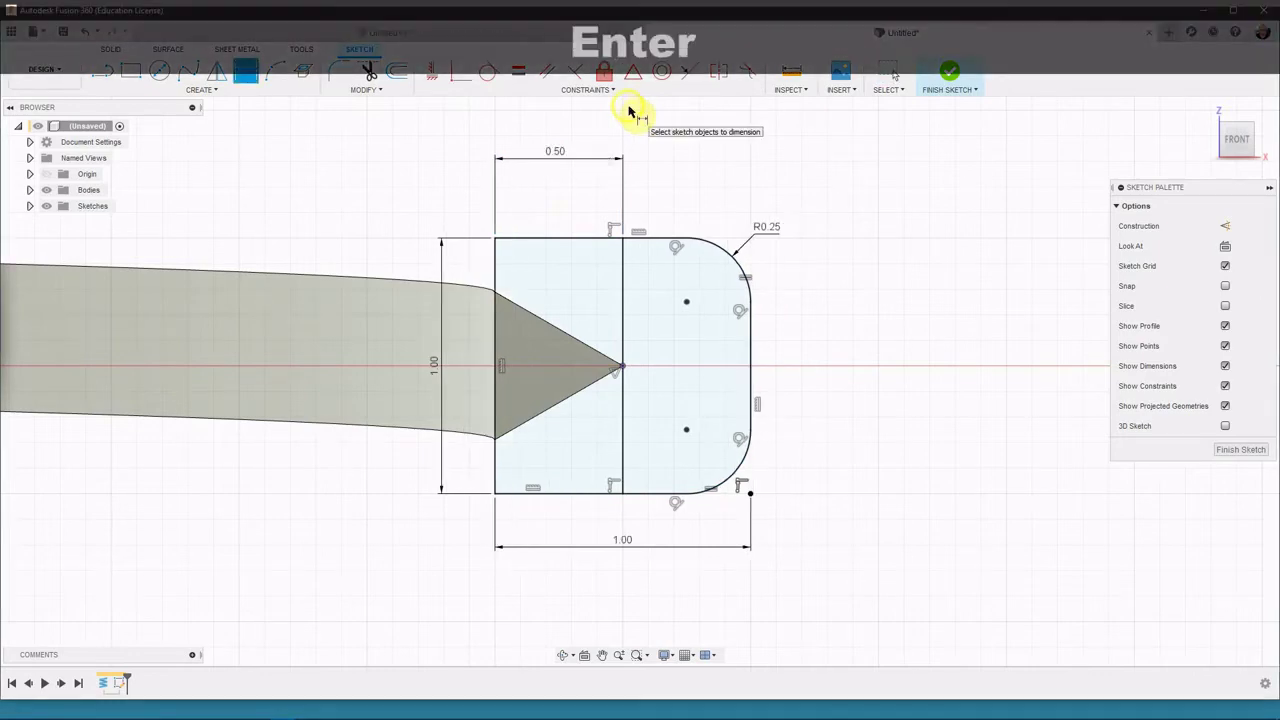
Step: Convert the profile's middle line into a construction line and finish the sketch
key(Escape)
click(623, 313)
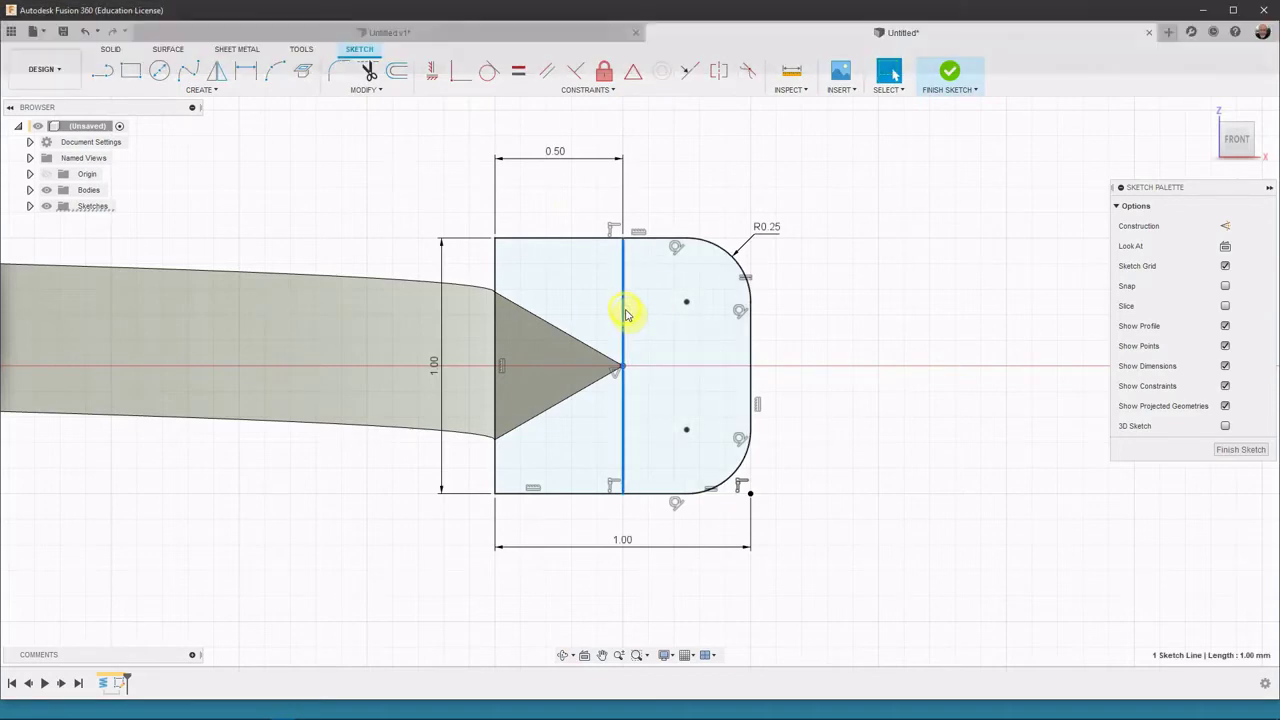
key(x)
click(921, 374)
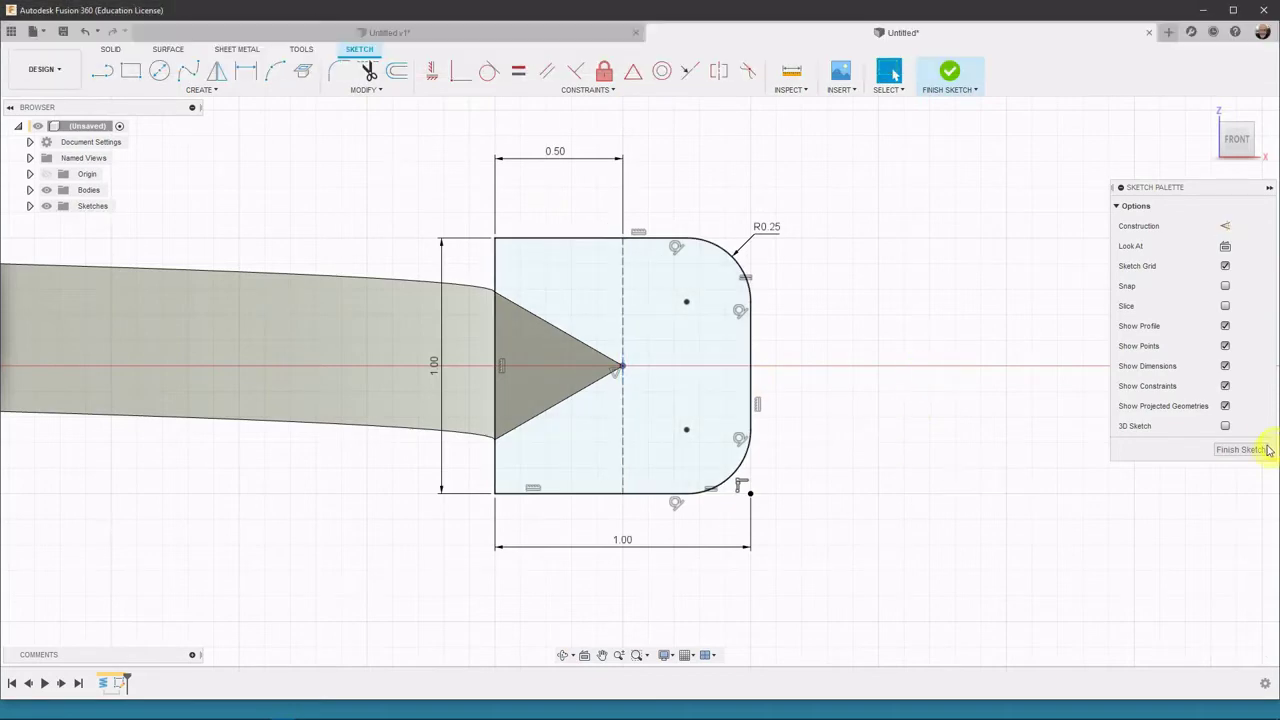
click(1268, 450)
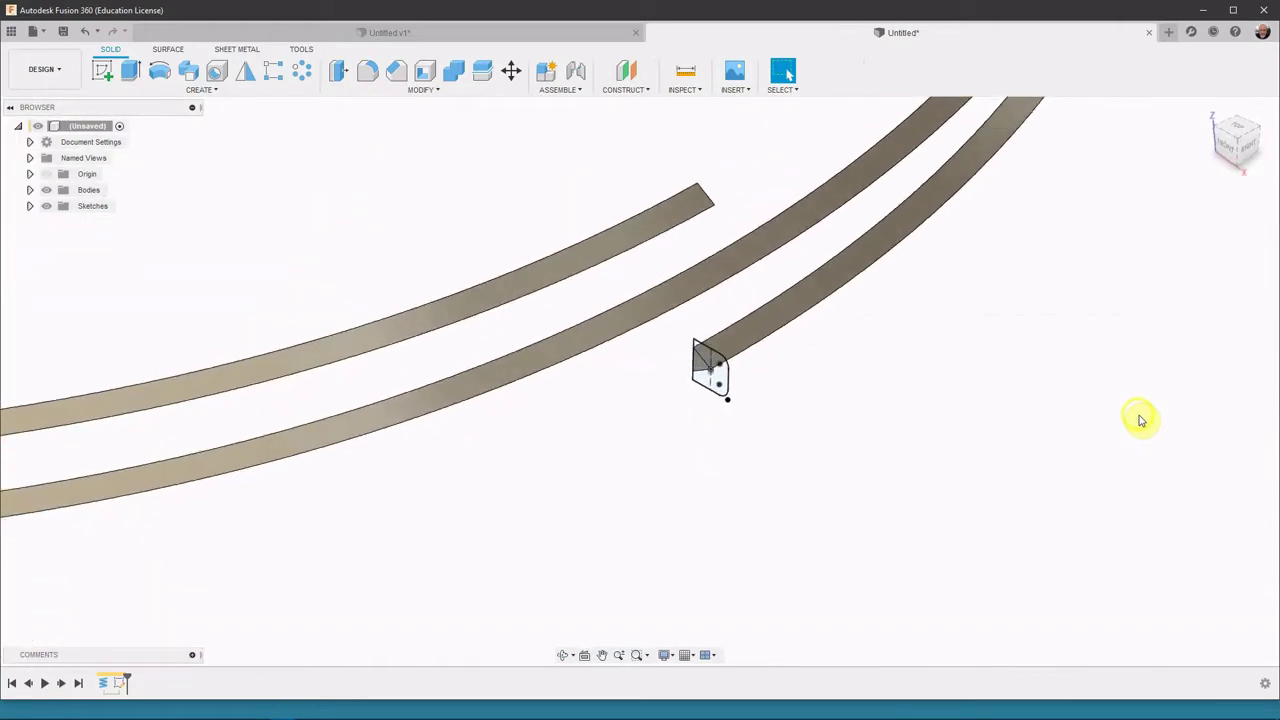
Step: Set up a Single Path Sweep of the rounded profile along the coil's outer tip edge, with New Body as the operation
click(185, 72)
scroll(620, 335, up, 5)
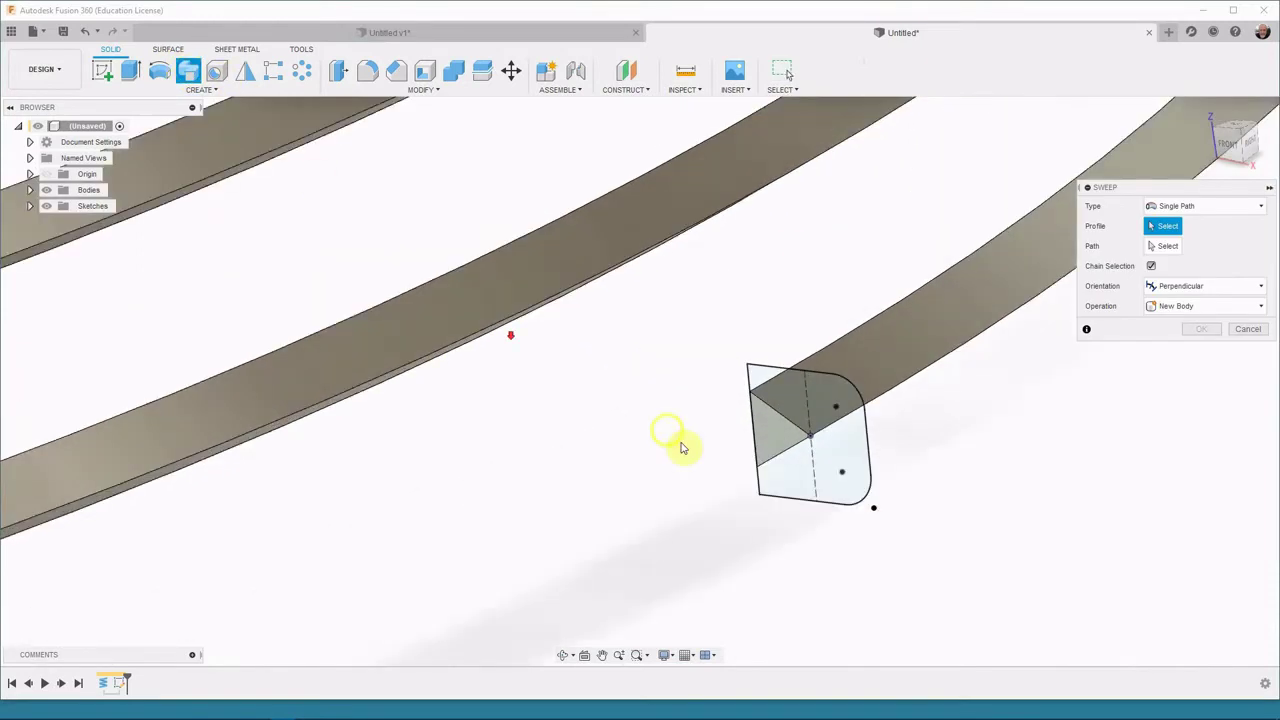
click(794, 483)
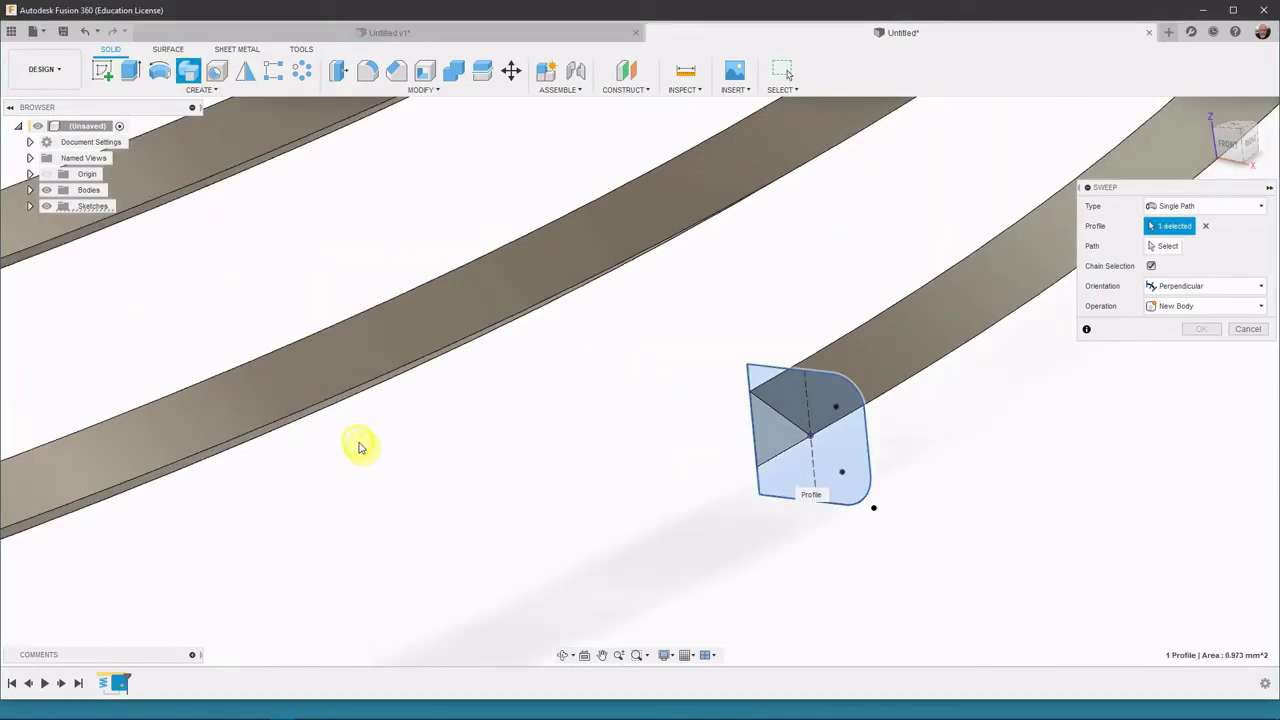
scroll(360, 440, down, 3)
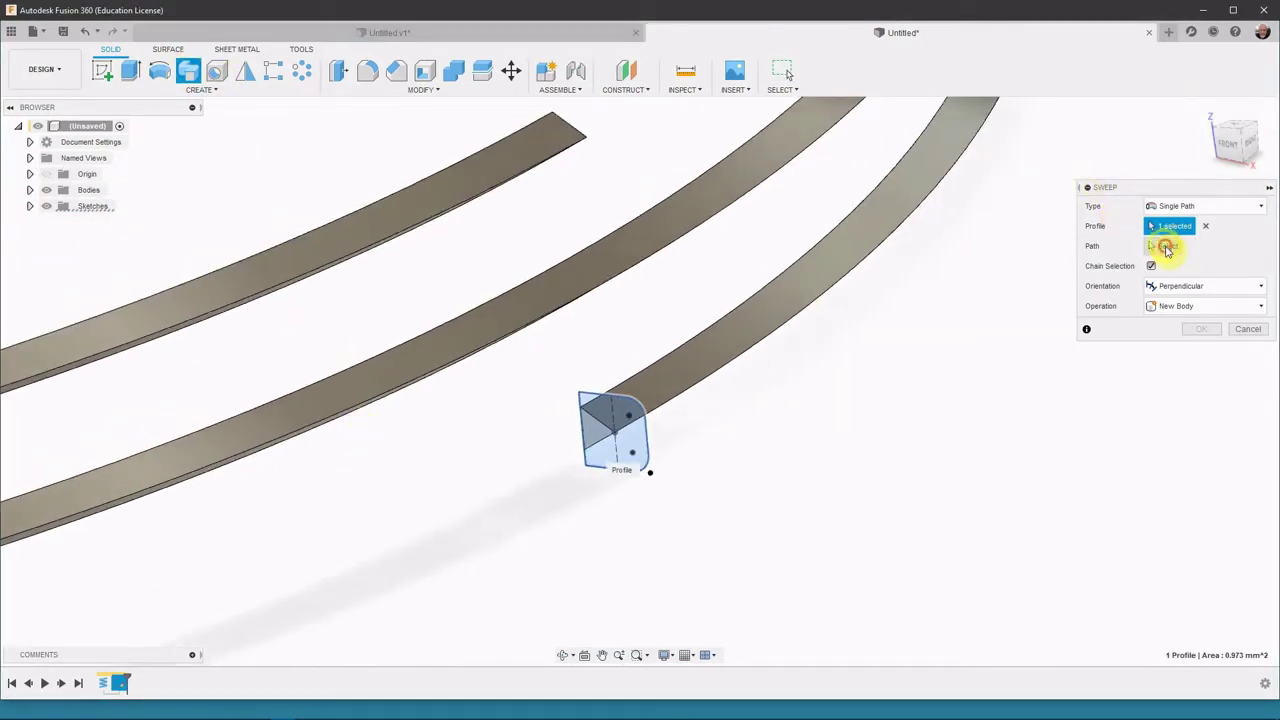
click(1166, 248)
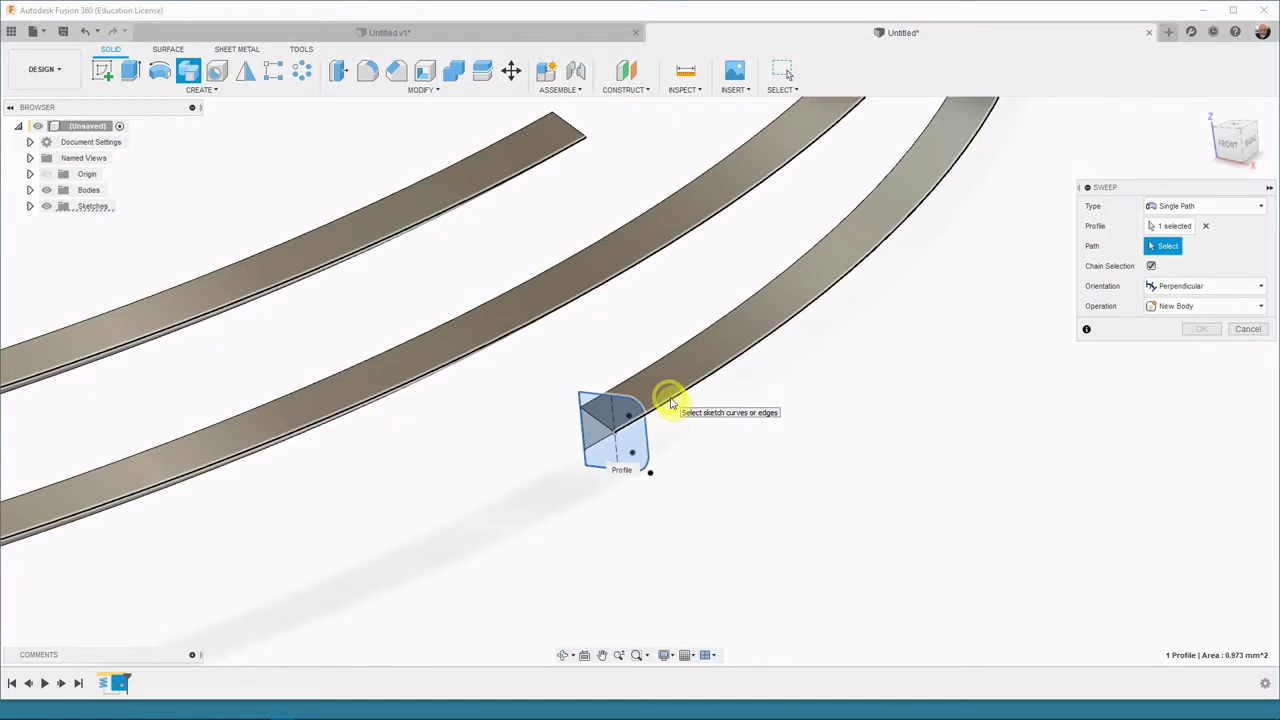
click(957, 365)
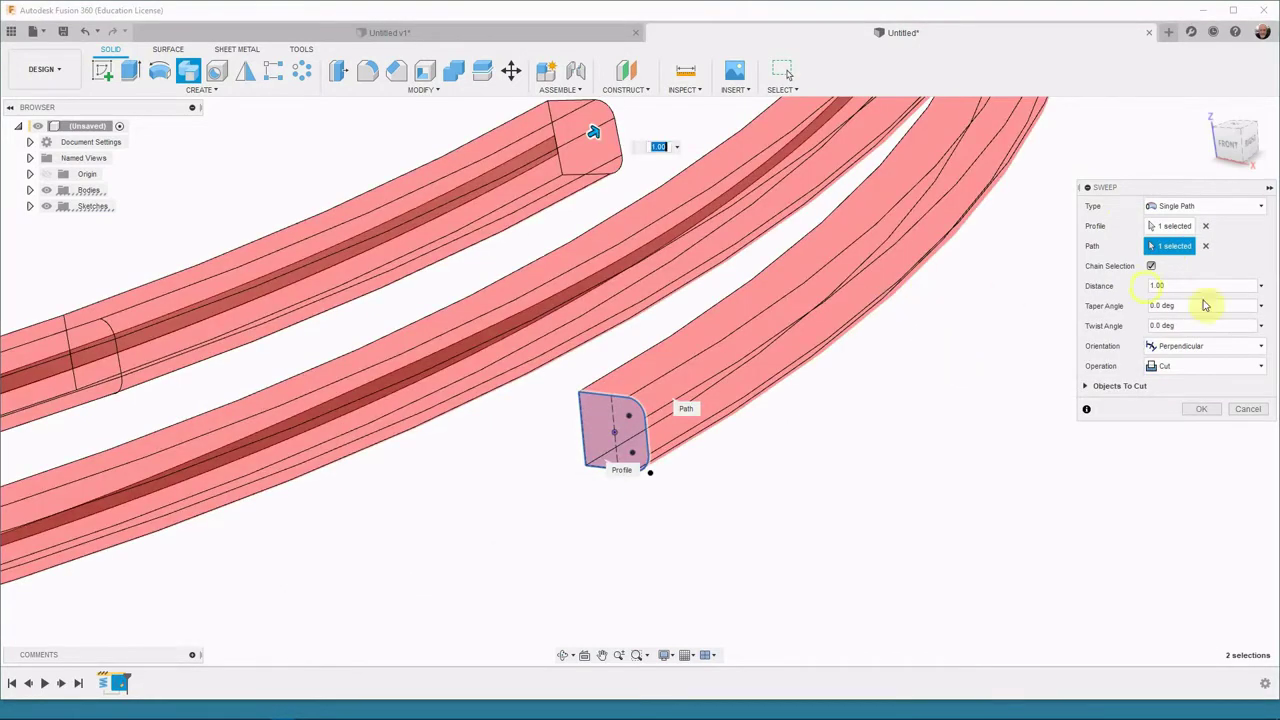
click(1187, 368)
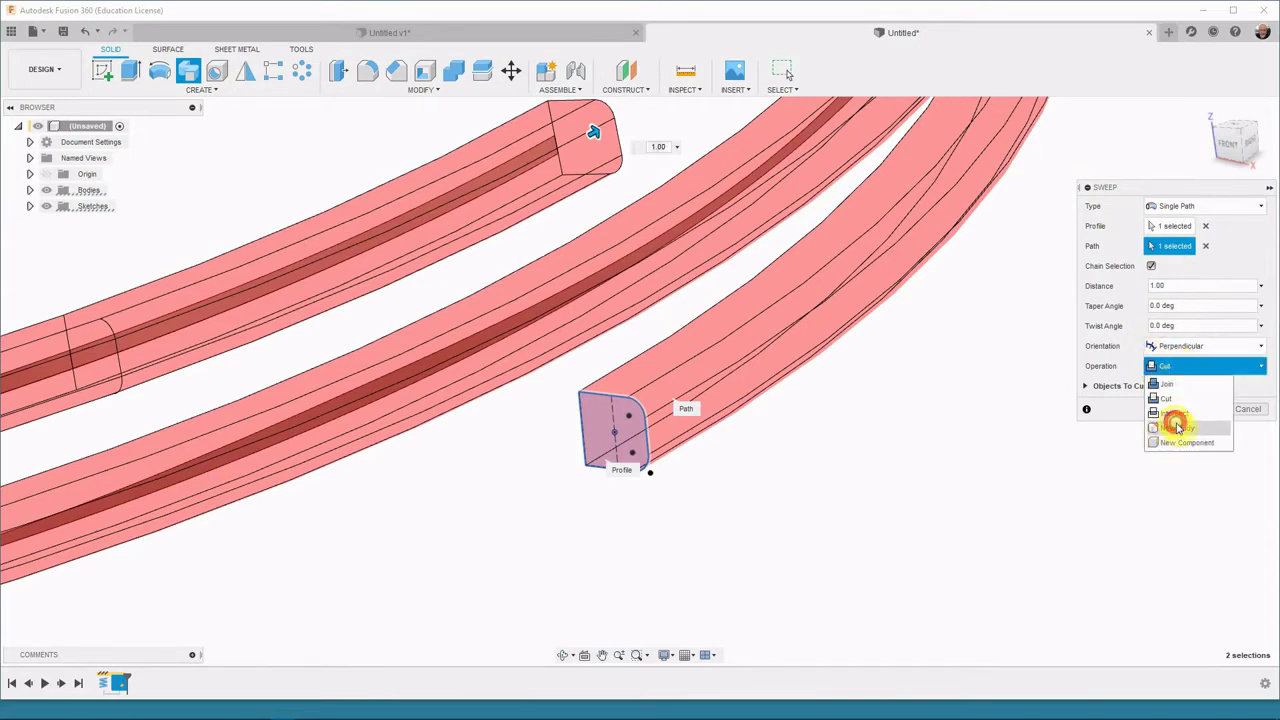
click(1177, 427)
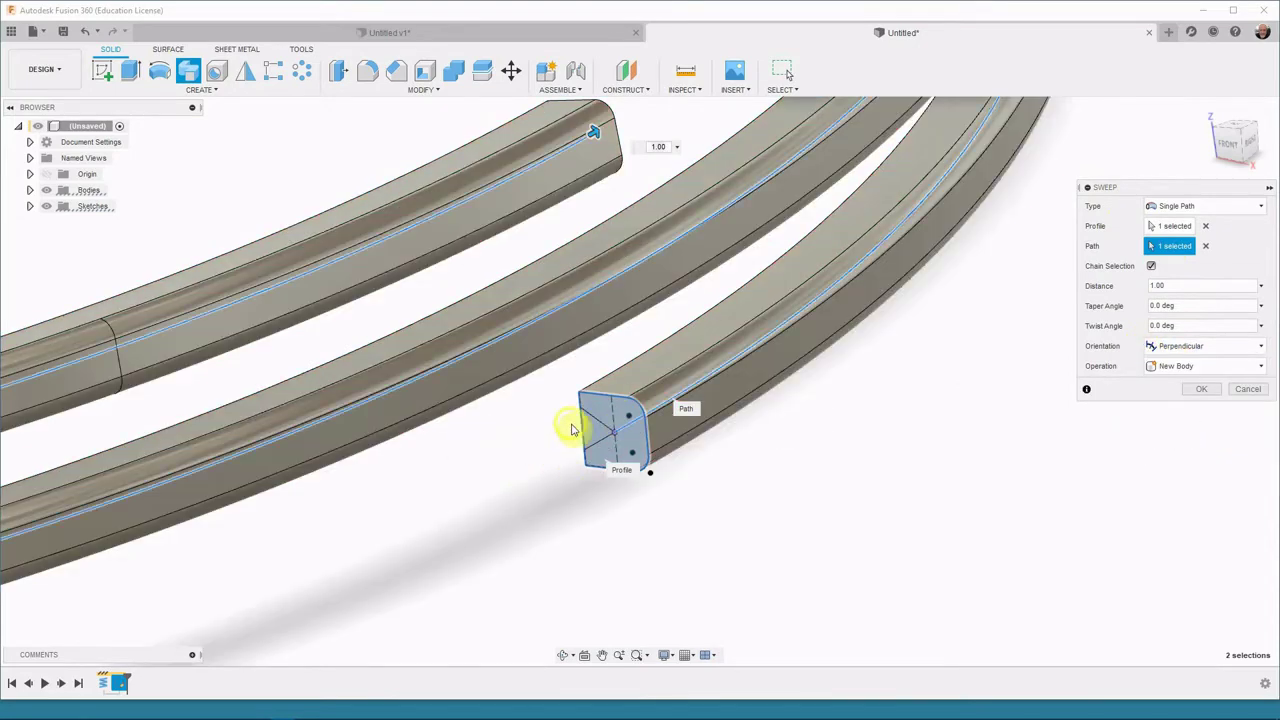
Step: Change the sweep to Path + Guide Surface, use the coil's inner face as the guide surface, and create the swept thread
click(1229, 146)
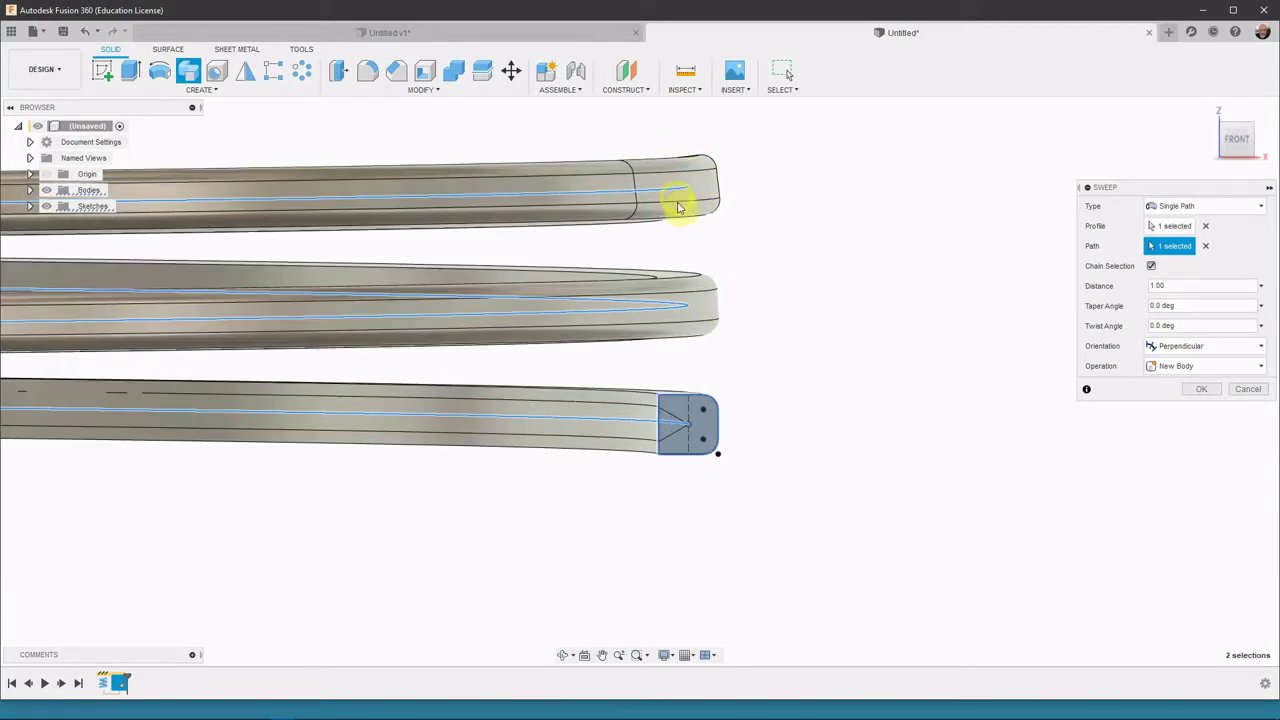
shift+middle_drag(905, 214, 704, 226)
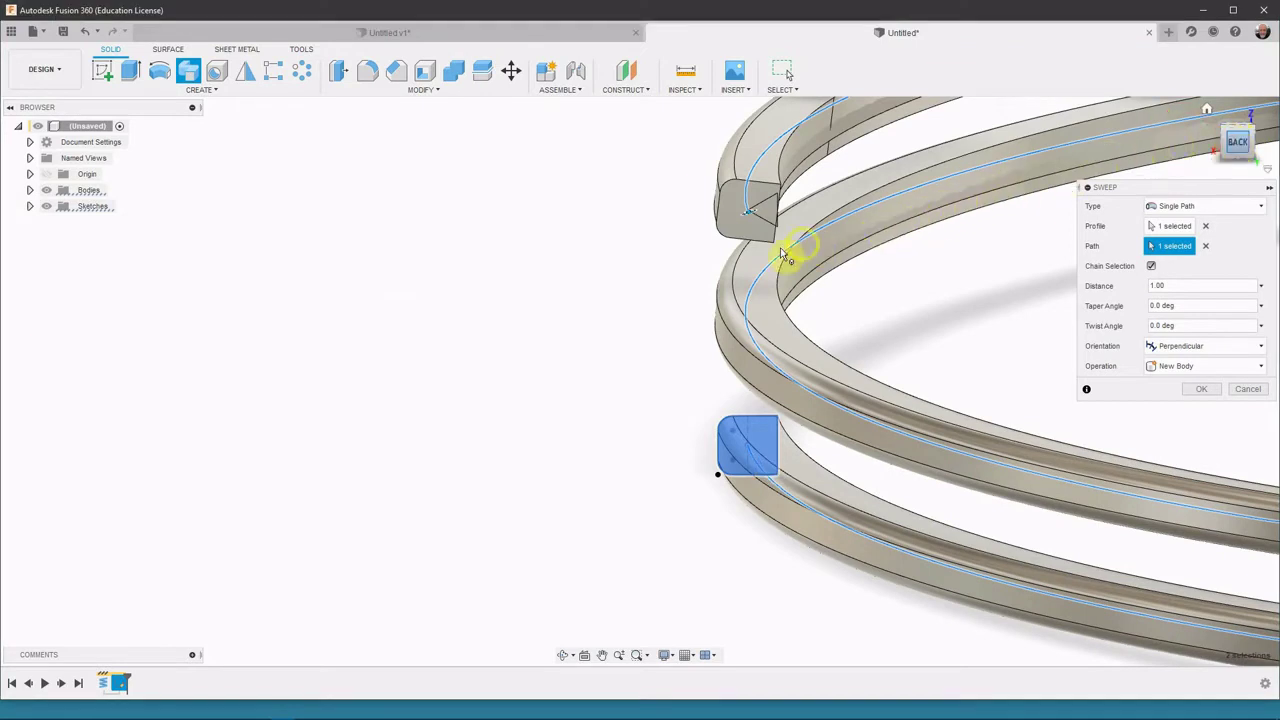
click(1236, 141)
middle_drag(465, 322, 351, 349)
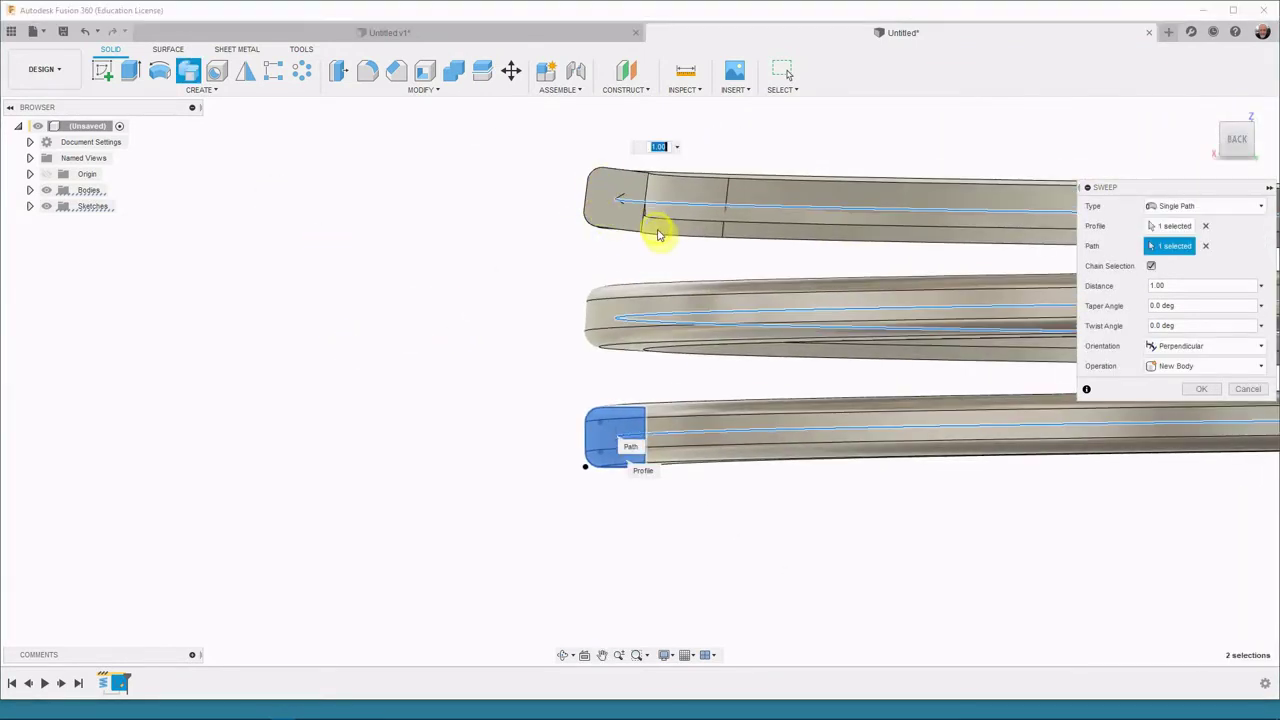
shift+middle_drag(531, 200, 505, 208)
click(1195, 206)
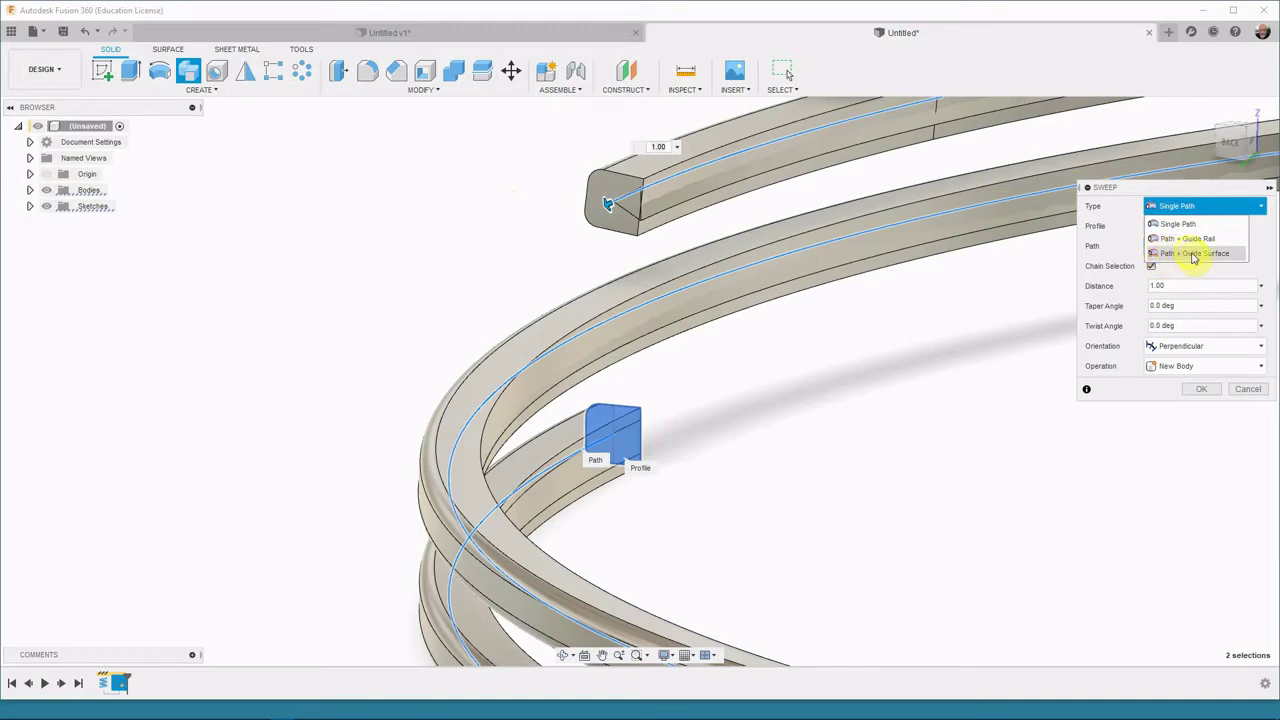
click(1192, 254)
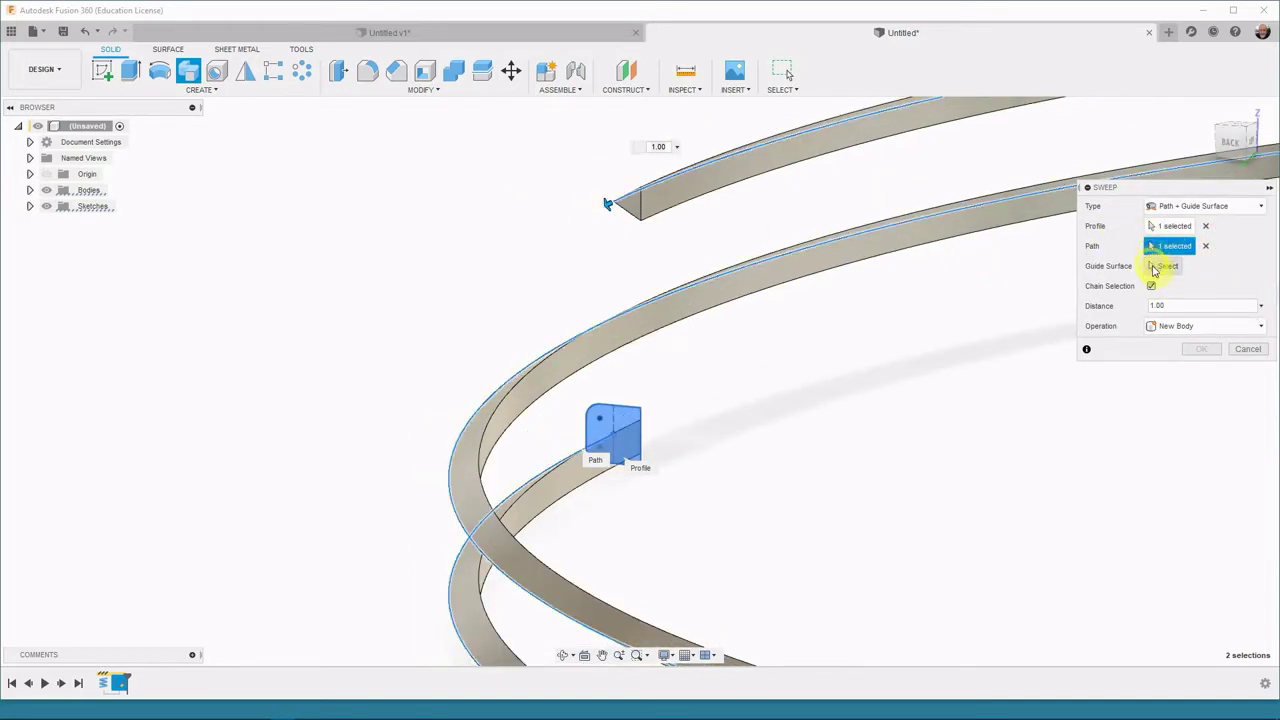
click(1160, 266)
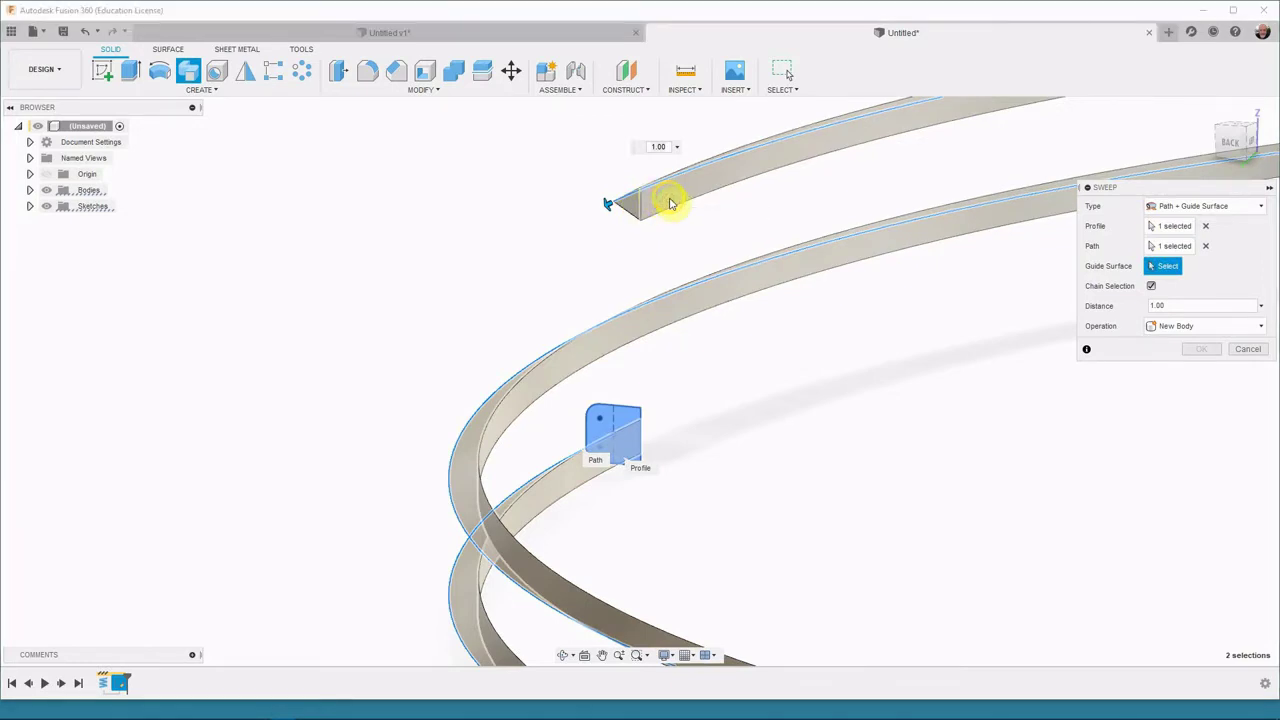
click(672, 205)
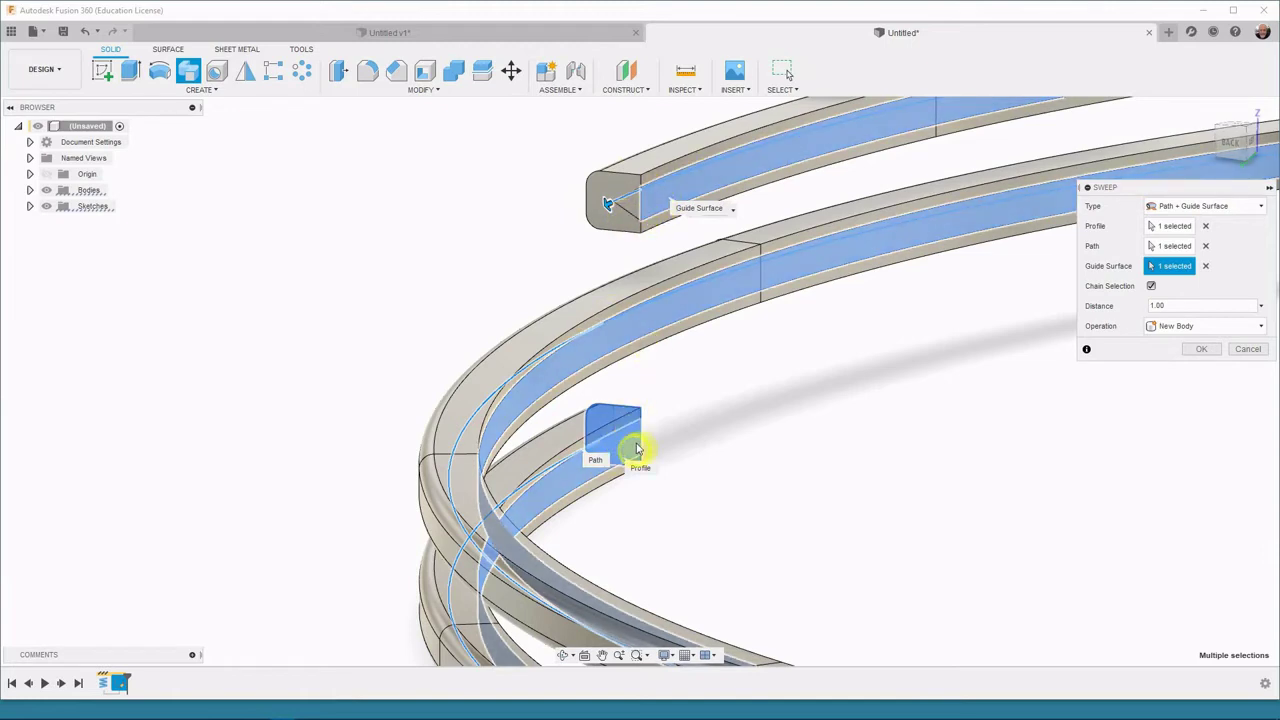
click(645, 200)
click(1230, 142)
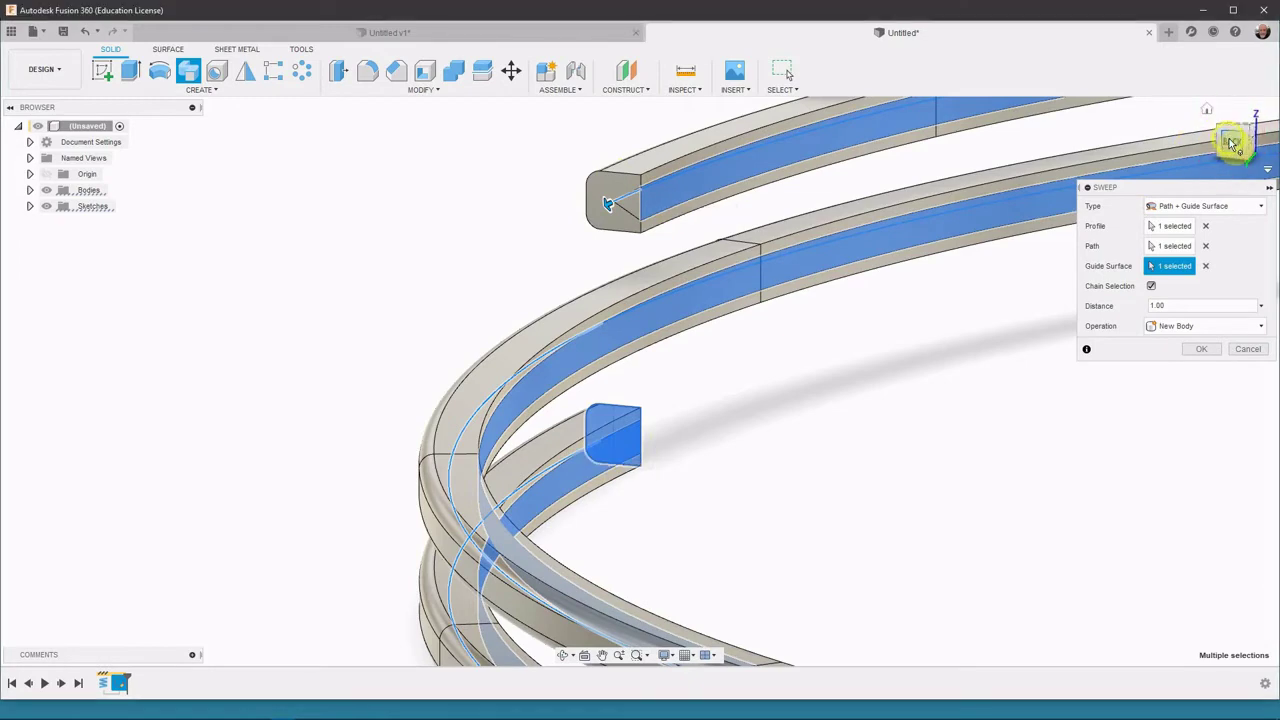
middle_drag(376, 357, 376, 357)
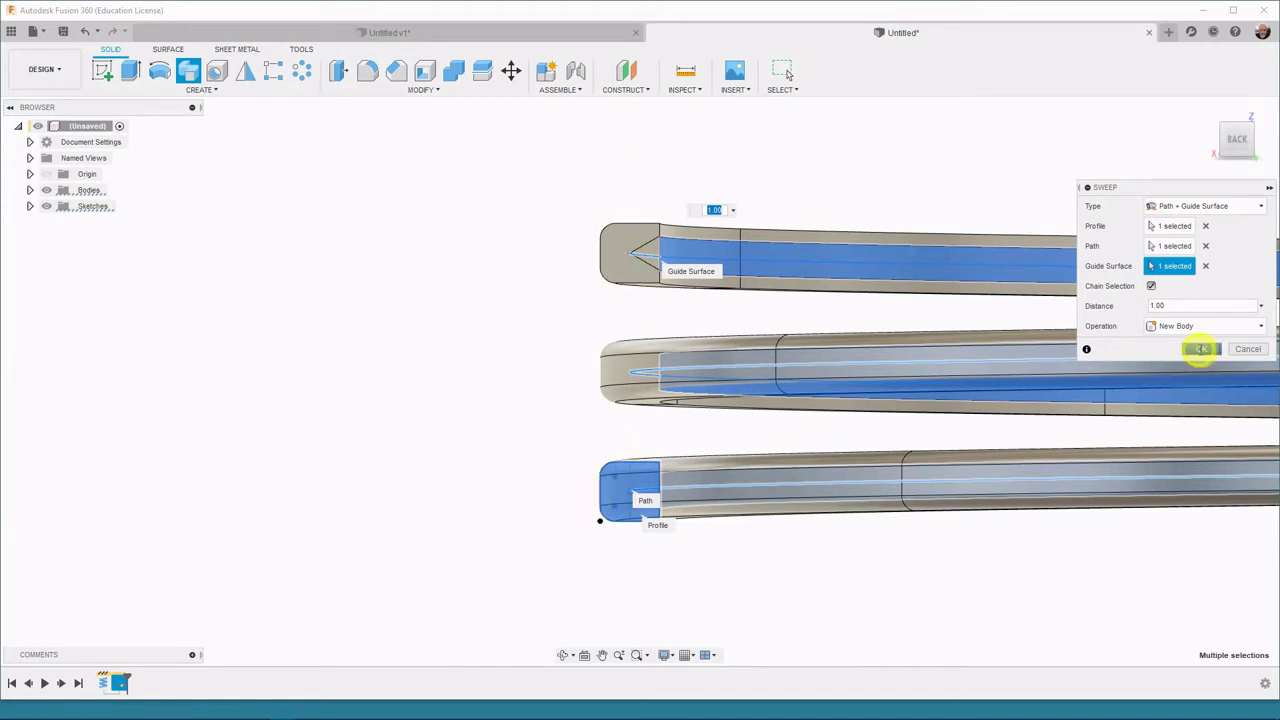
click(1200, 348)
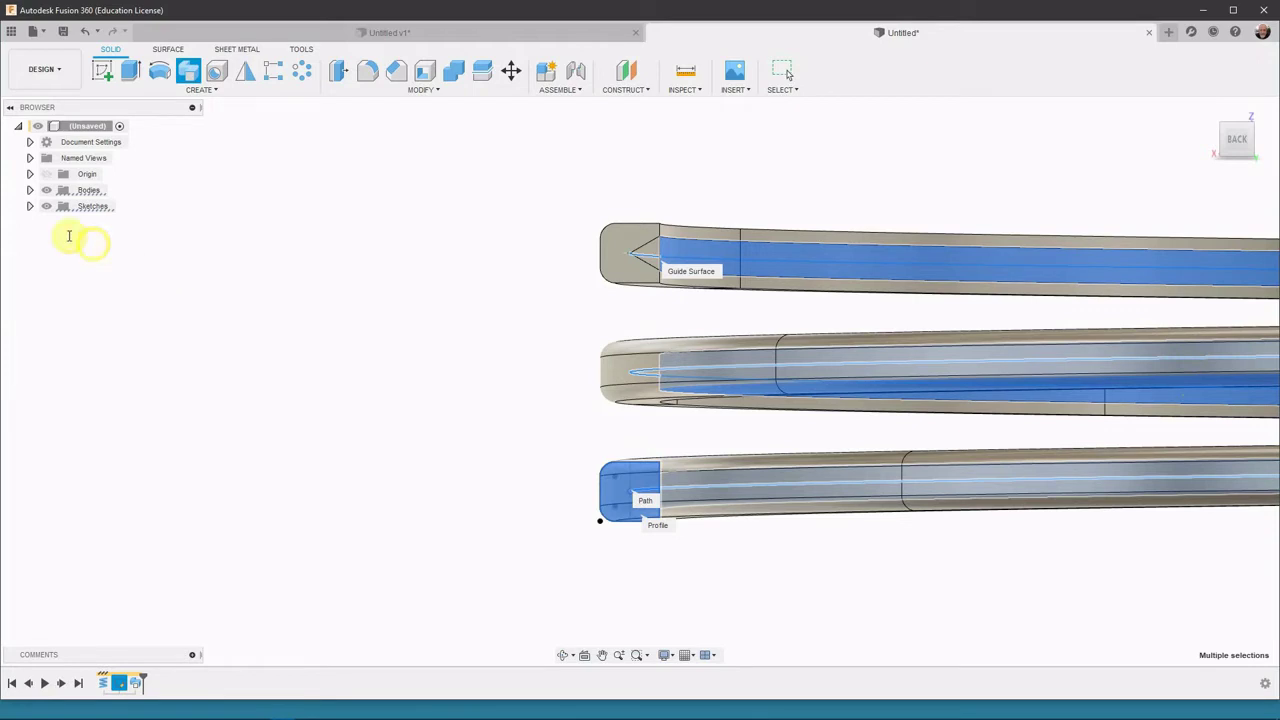
Step: Rename the triangular coil body as Coil and the swept thread body as Rosca
click(30, 190)
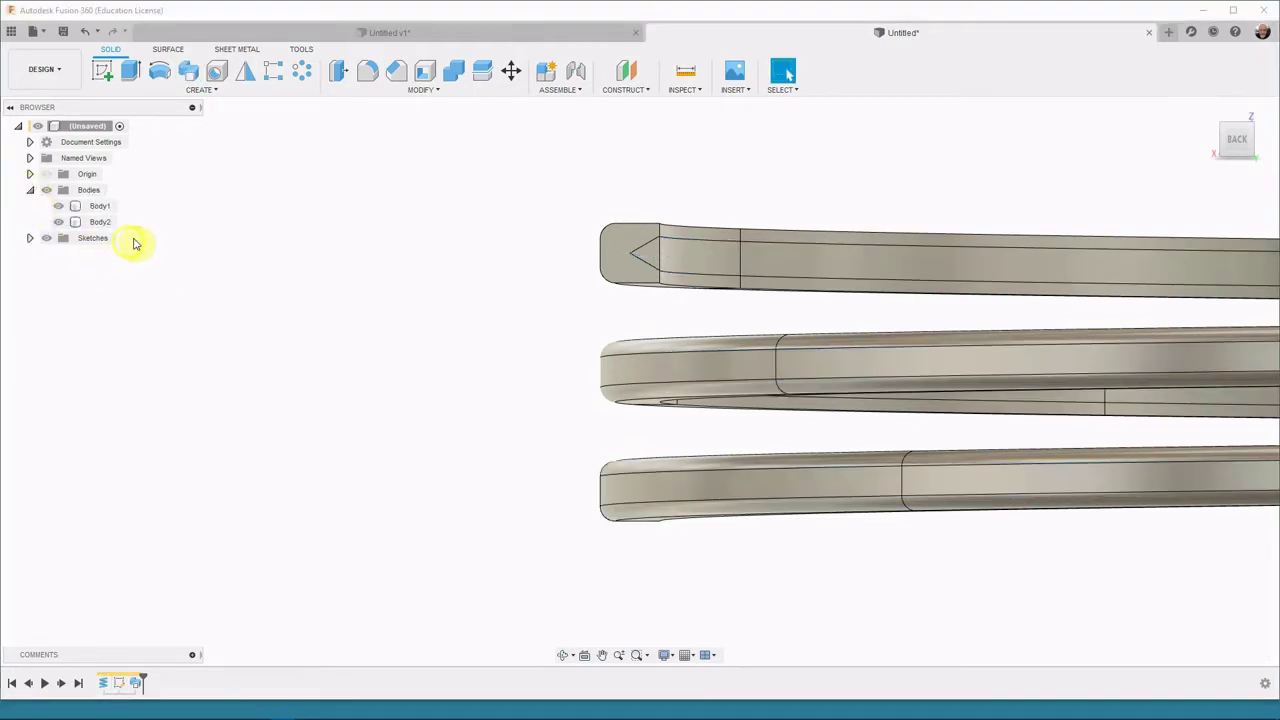
click(97, 210)
double_click(98, 209)
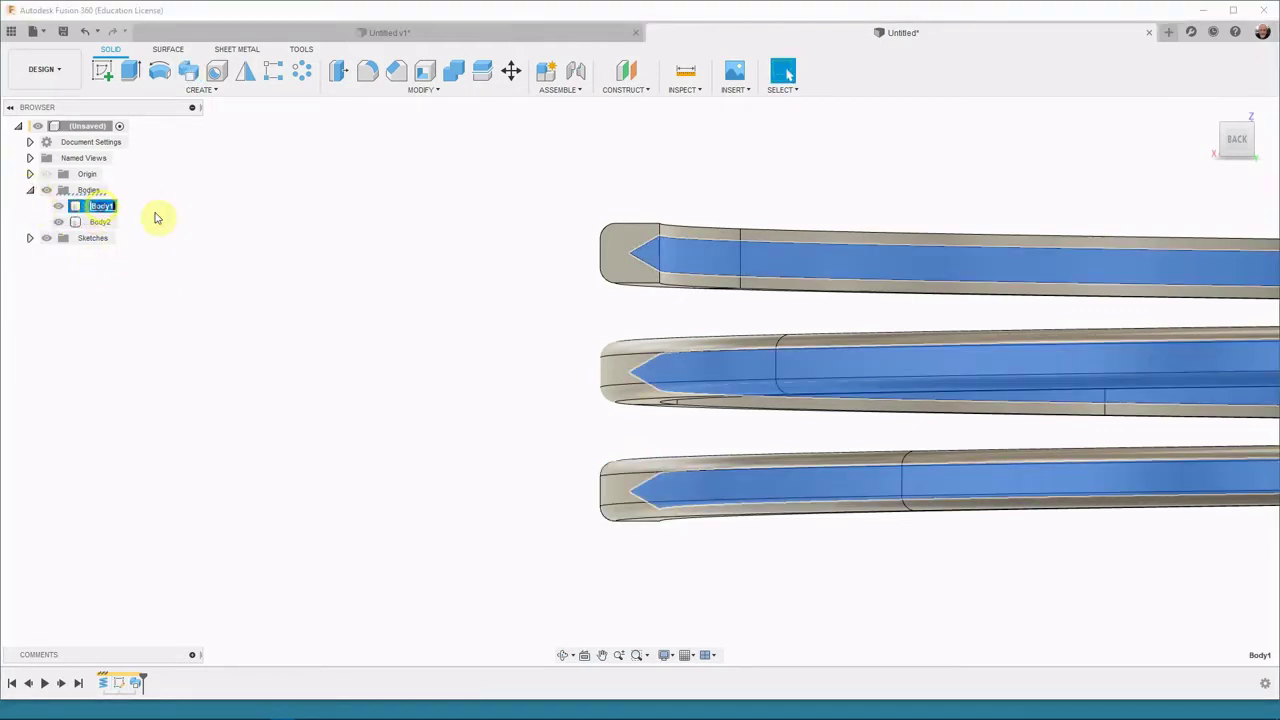
text(Coil)
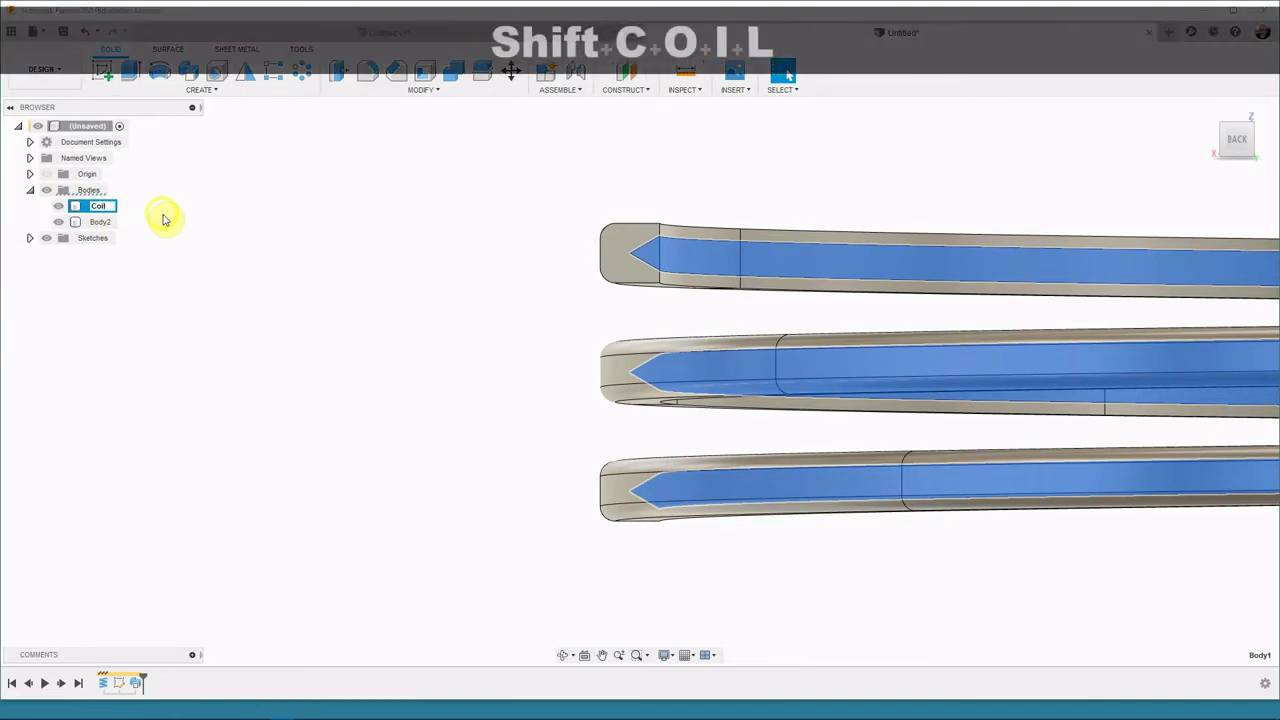
key(Return)
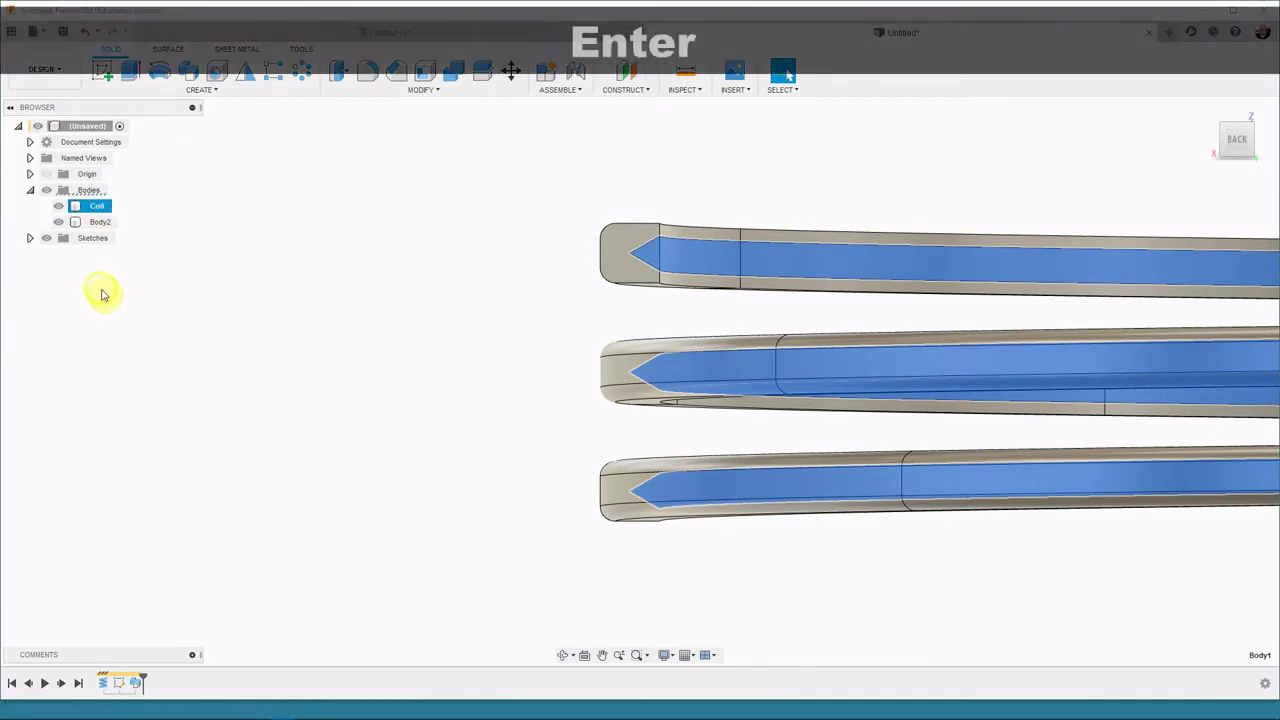
double_click(101, 221)
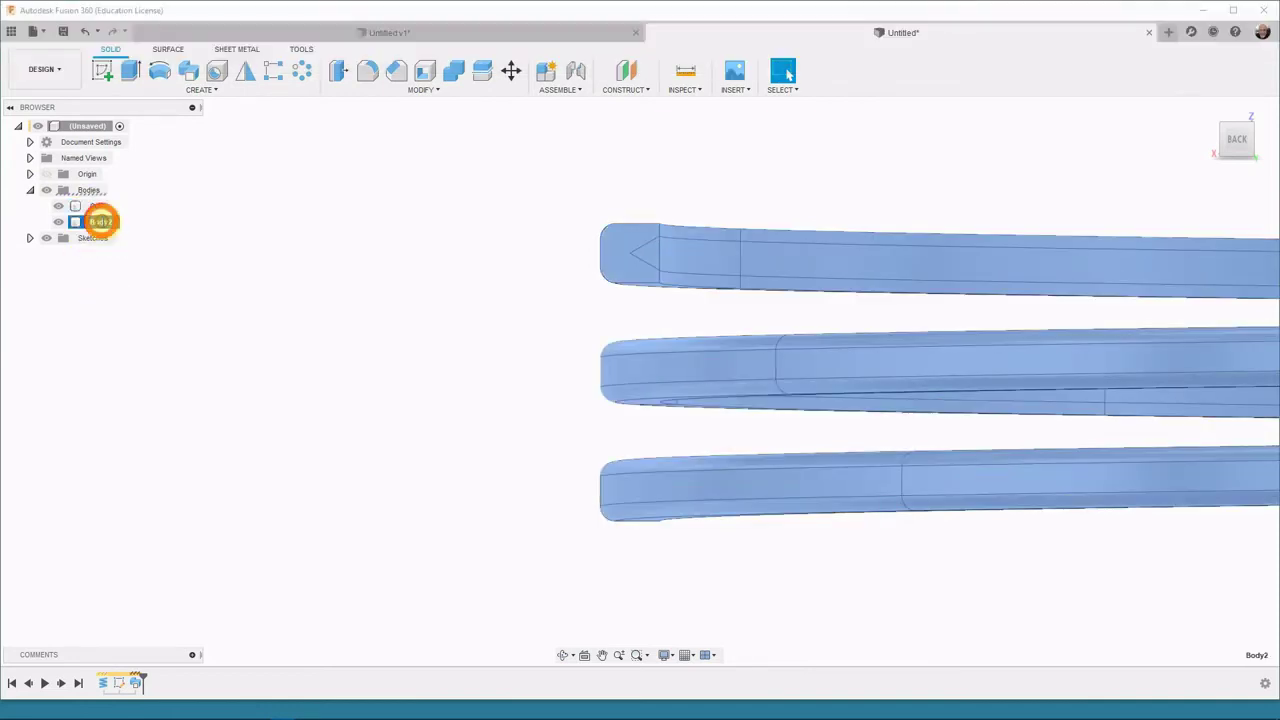
text(Rosca)
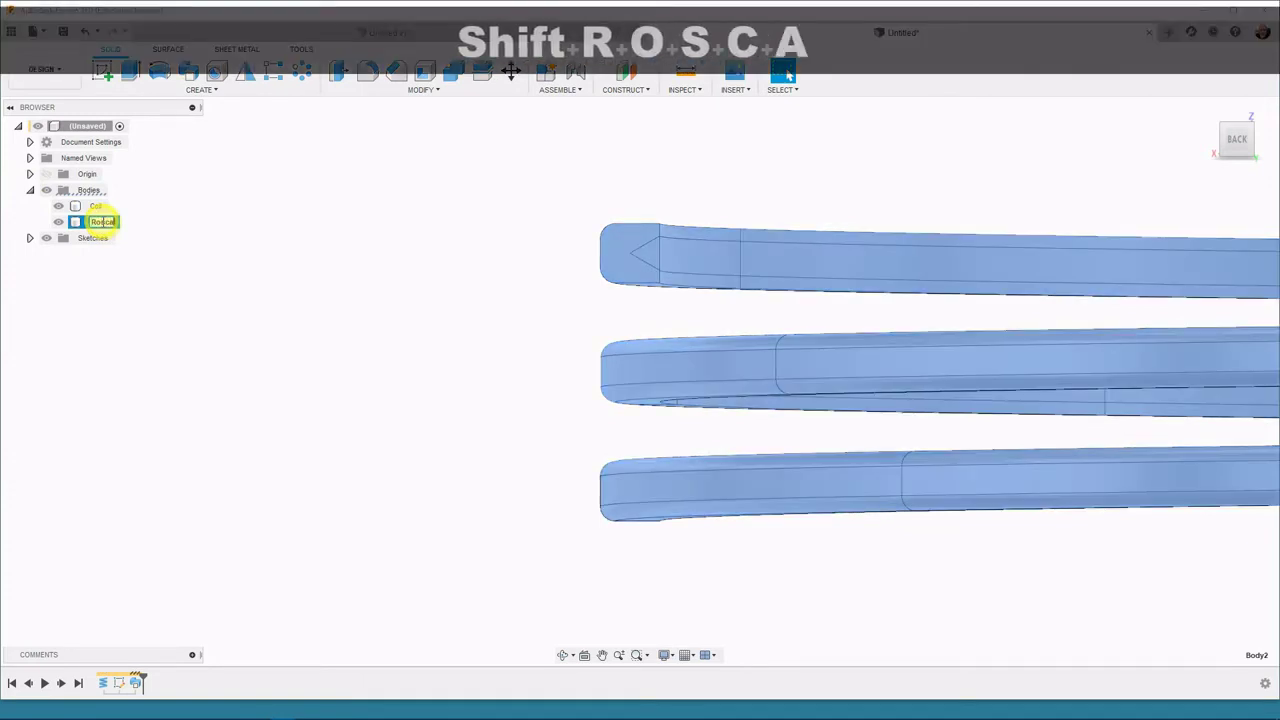
key(Return)
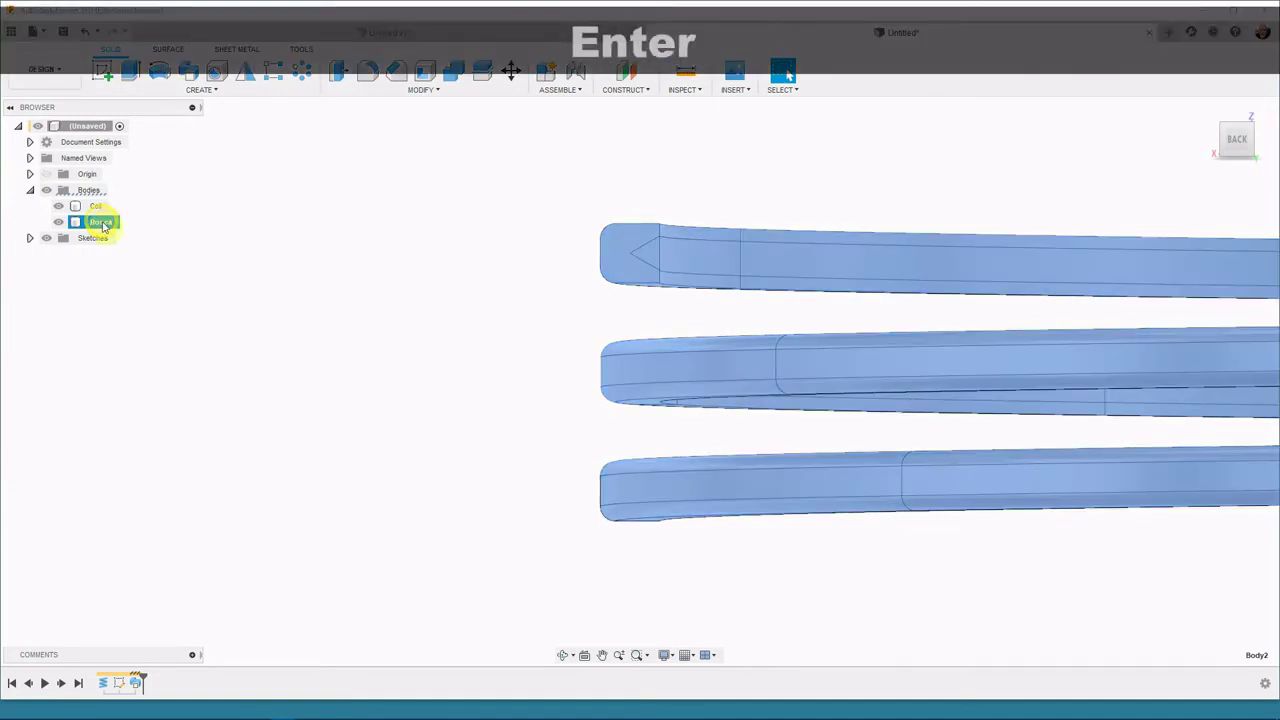
click(334, 343)
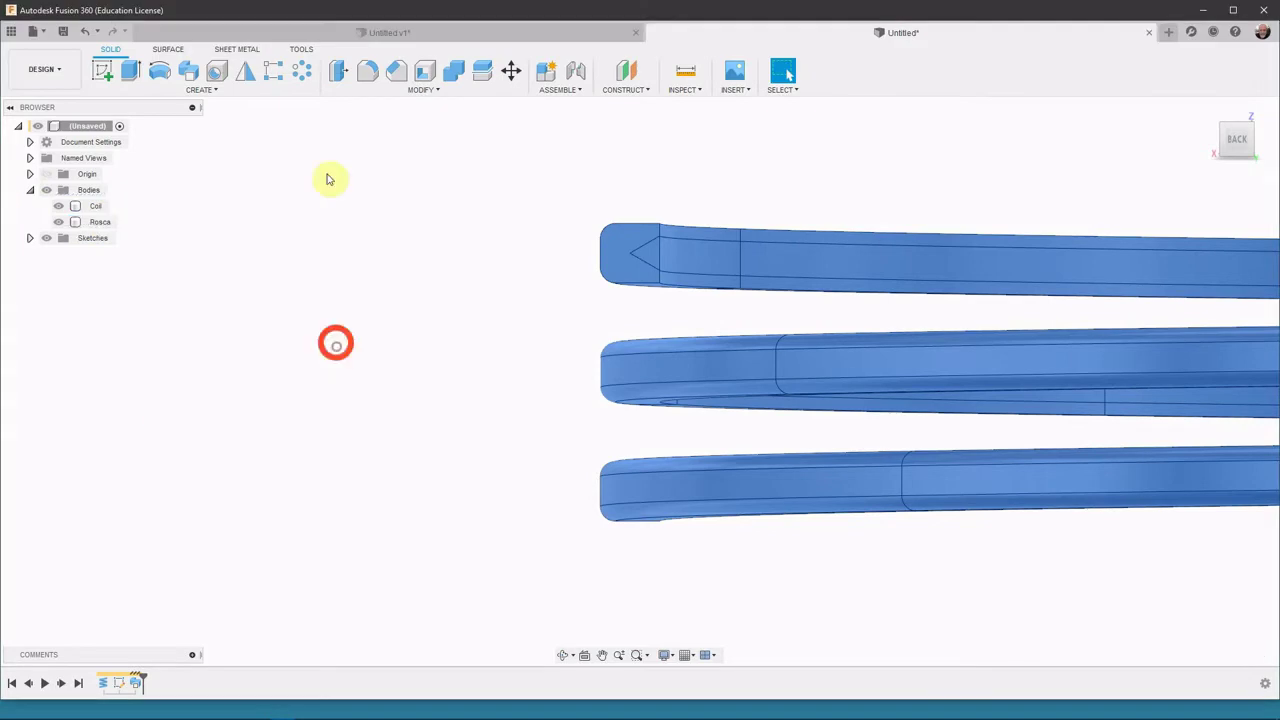
Step: Examine the thread on the green ring in the Untitled v1 document and return to the new thread model
click(343, 30)
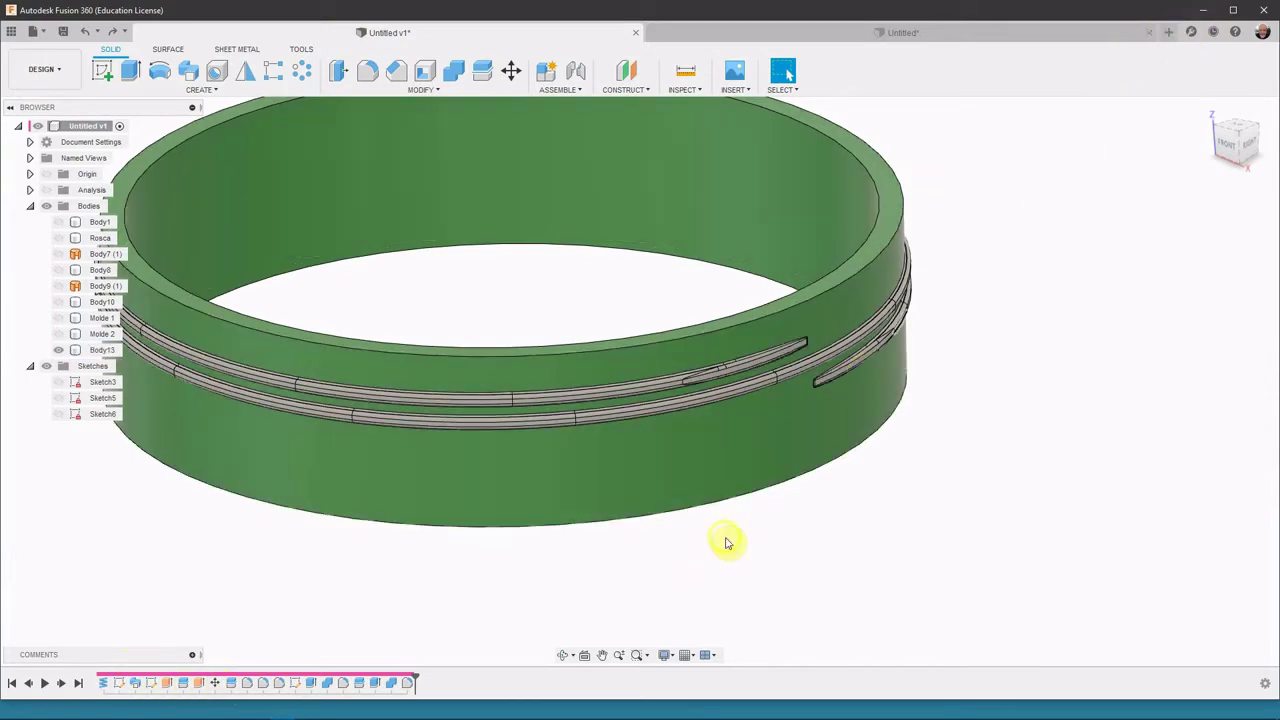
shift+middle_drag(729, 543, 948, 487)
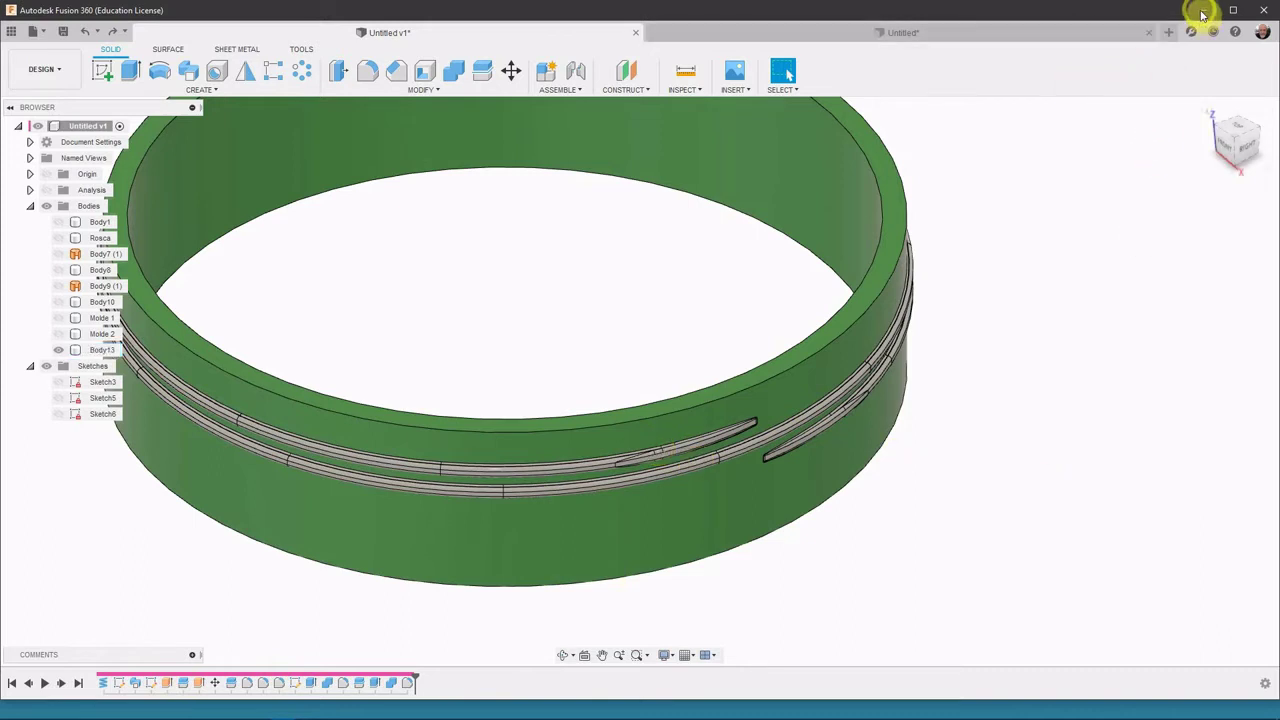
click(766, 32)
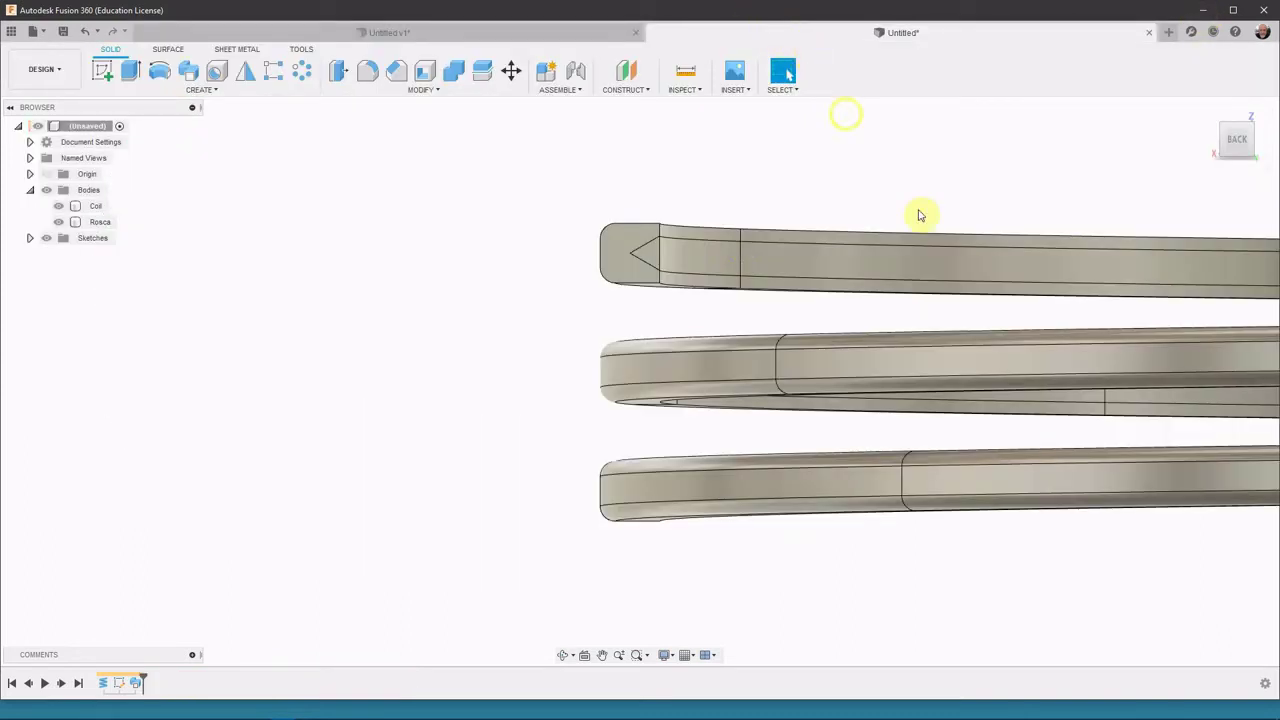
Step: Start a new sketch on the horizontal XY origin plane, at the centre of the coil
scroll(681, 178, down, 3)
shift+middle_drag(500, 171, 506, 172)
scroll(501, 172, down, 3)
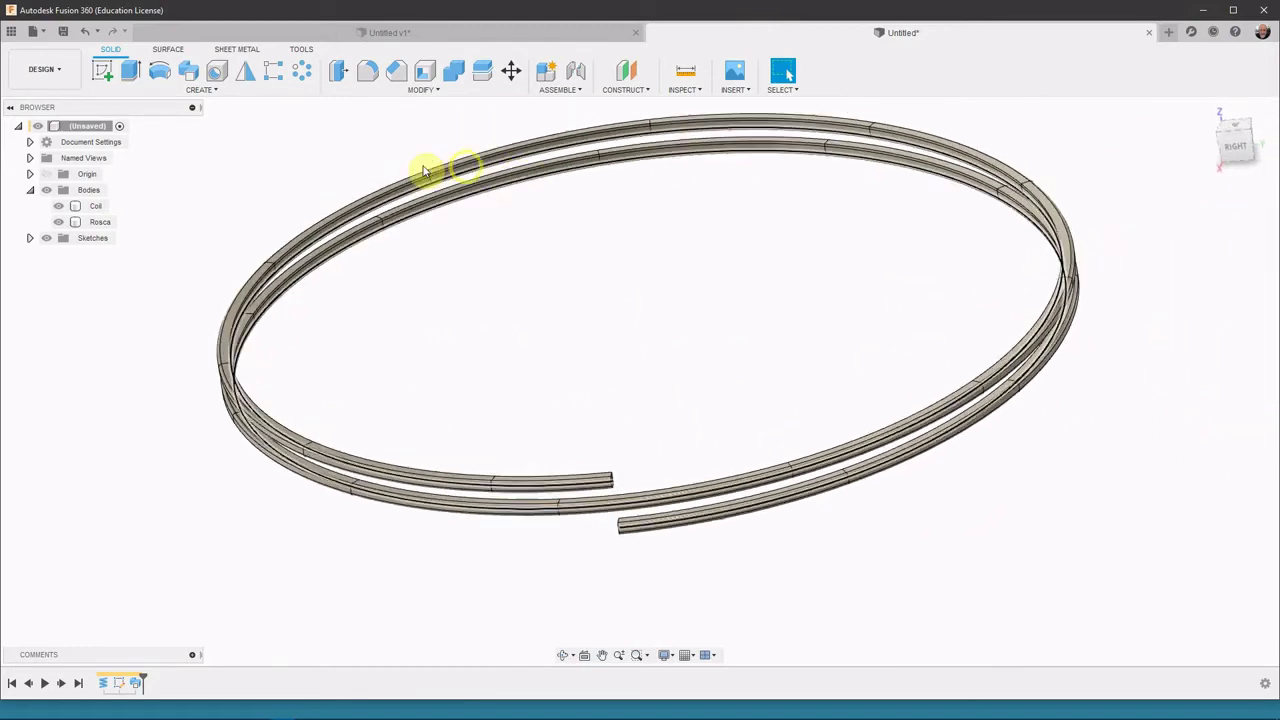
click(103, 70)
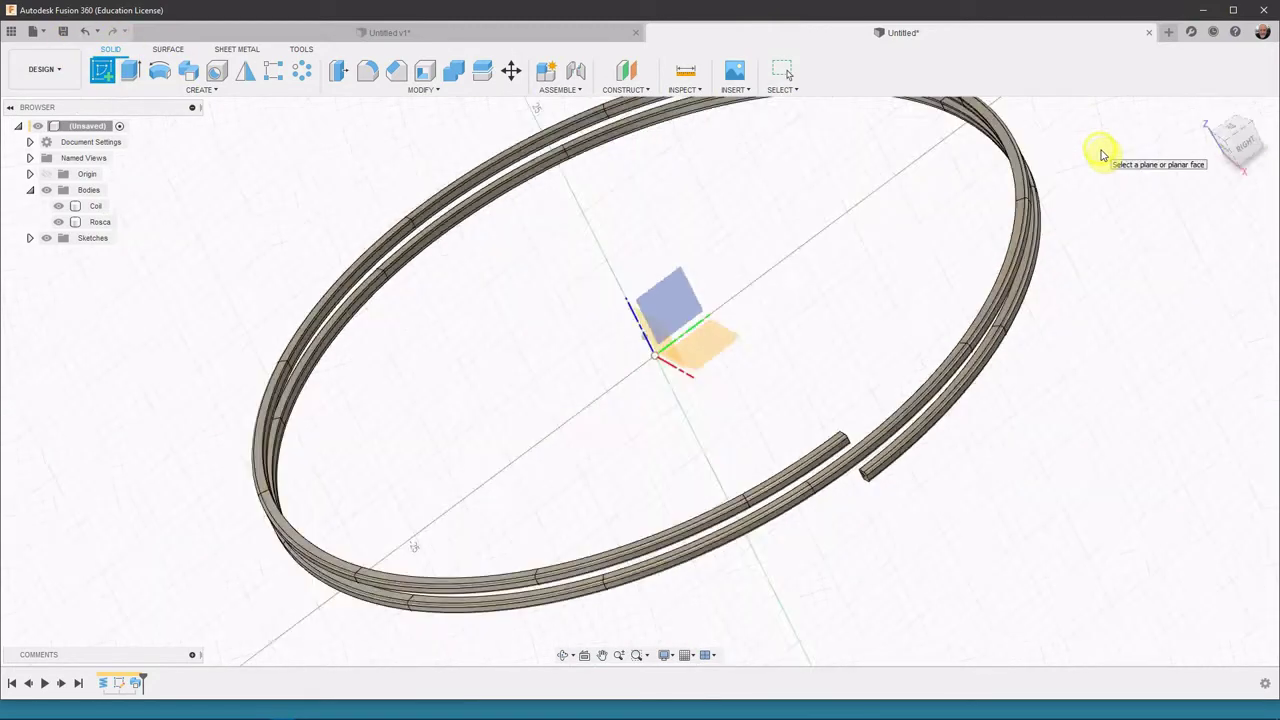
shift+middle_drag(1101, 155, 783, 300)
click(683, 342)
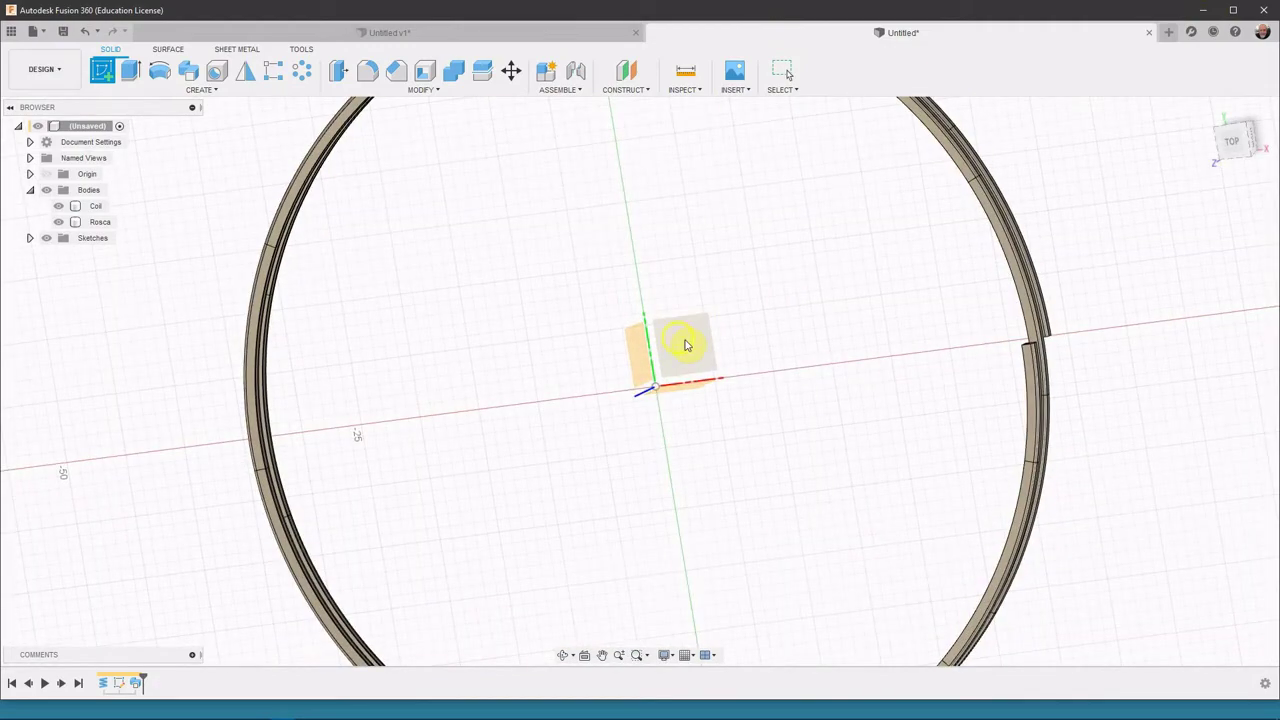
scroll(983, 306, up, 5)
middle_drag(846, 254, 817, 318)
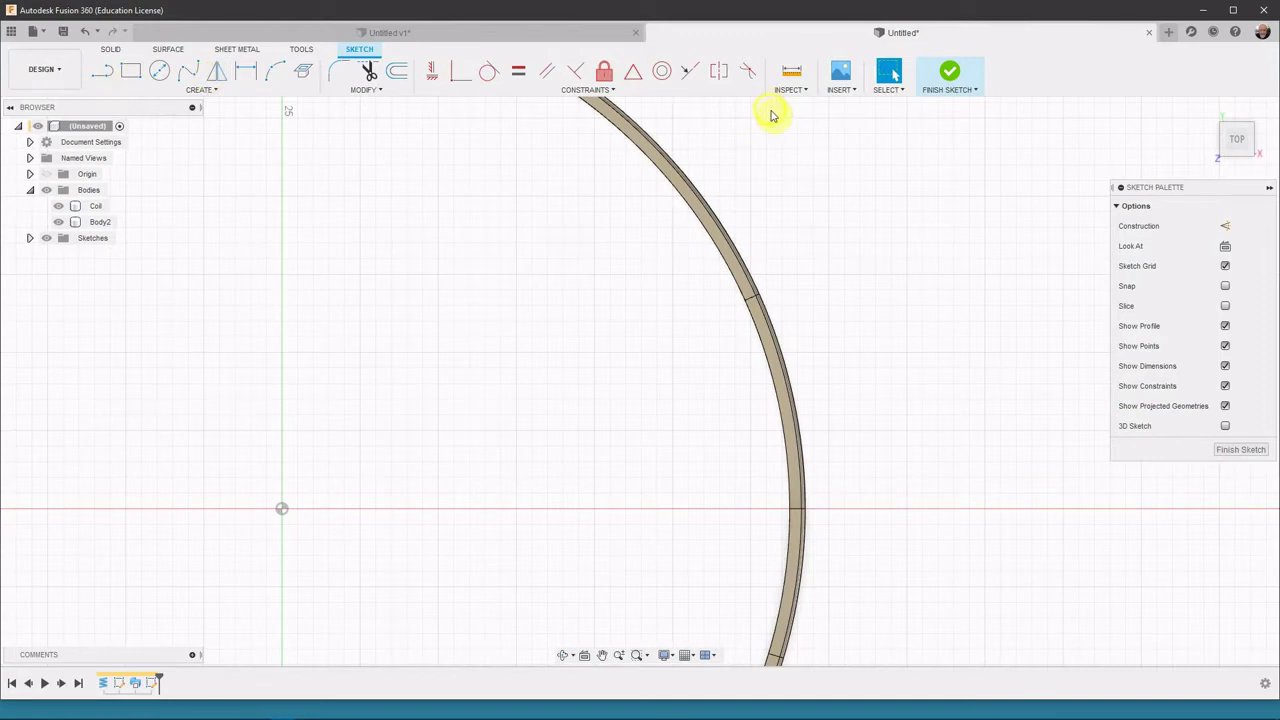
Step: Project two adjoining outer edges of the swept thread into the sketch, with Projection Link on
key(p)
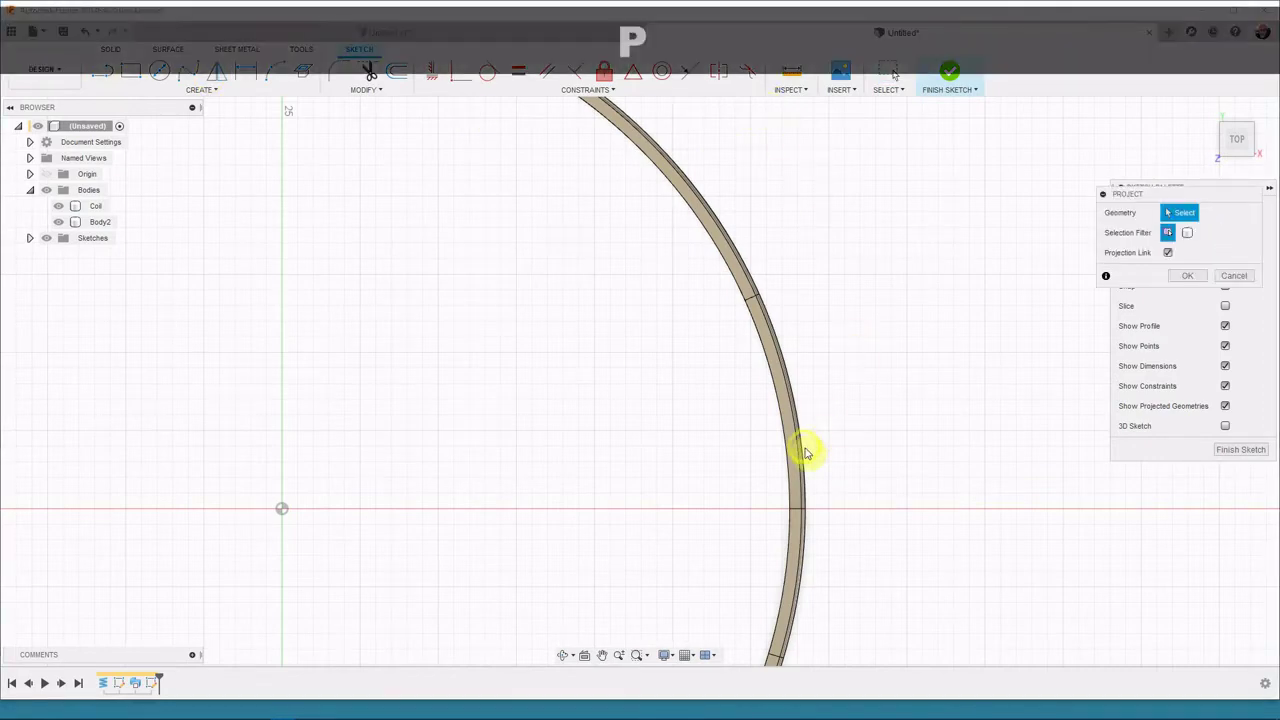
click(806, 451)
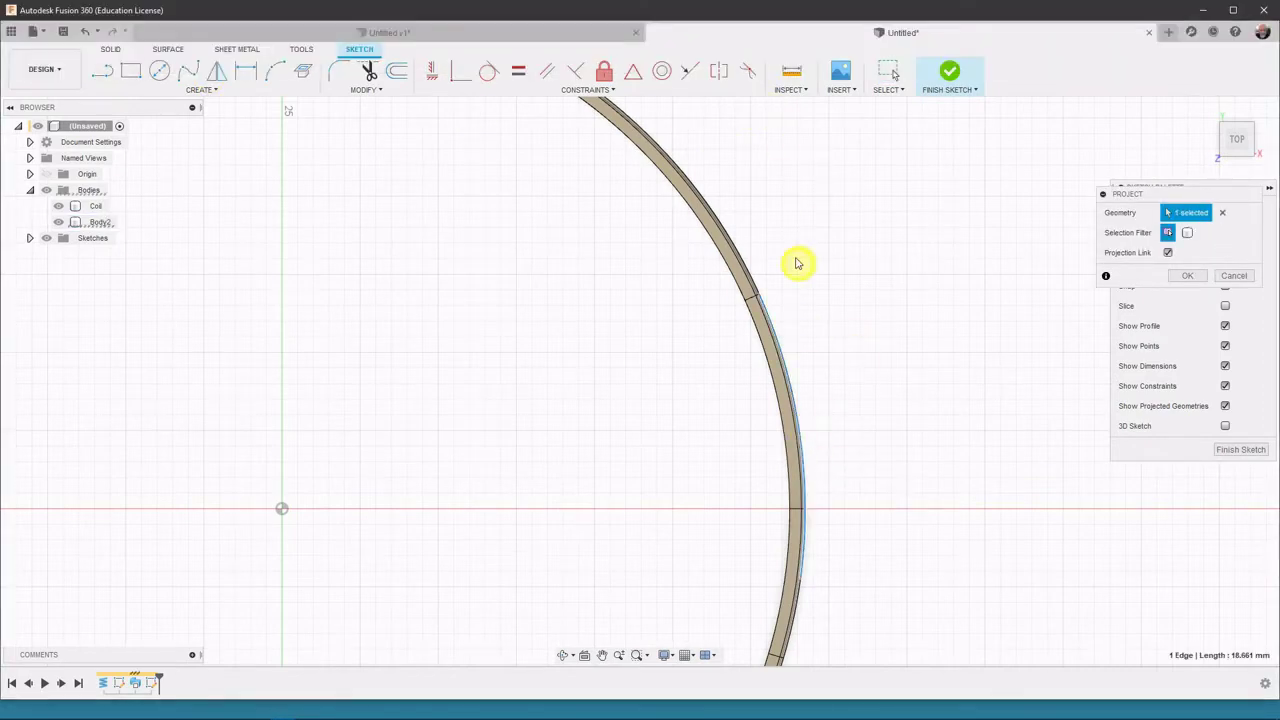
click(737, 248)
click(1052, 212)
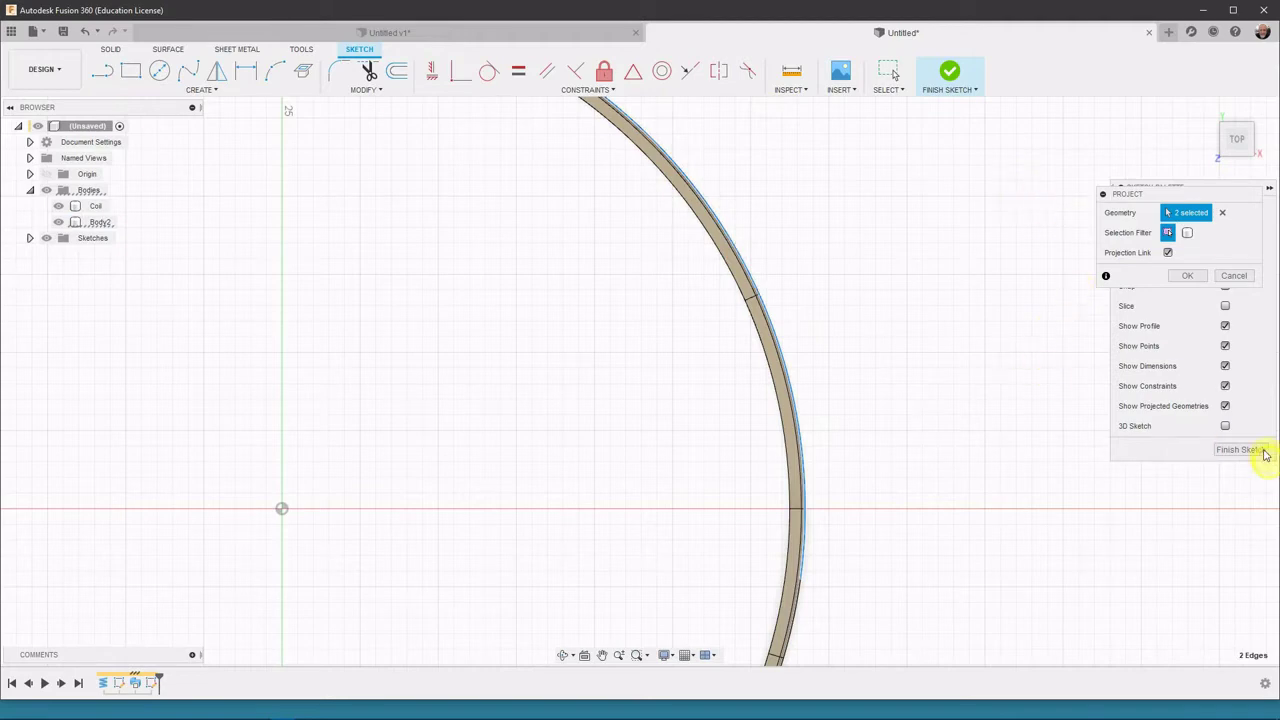
click(1198, 277)
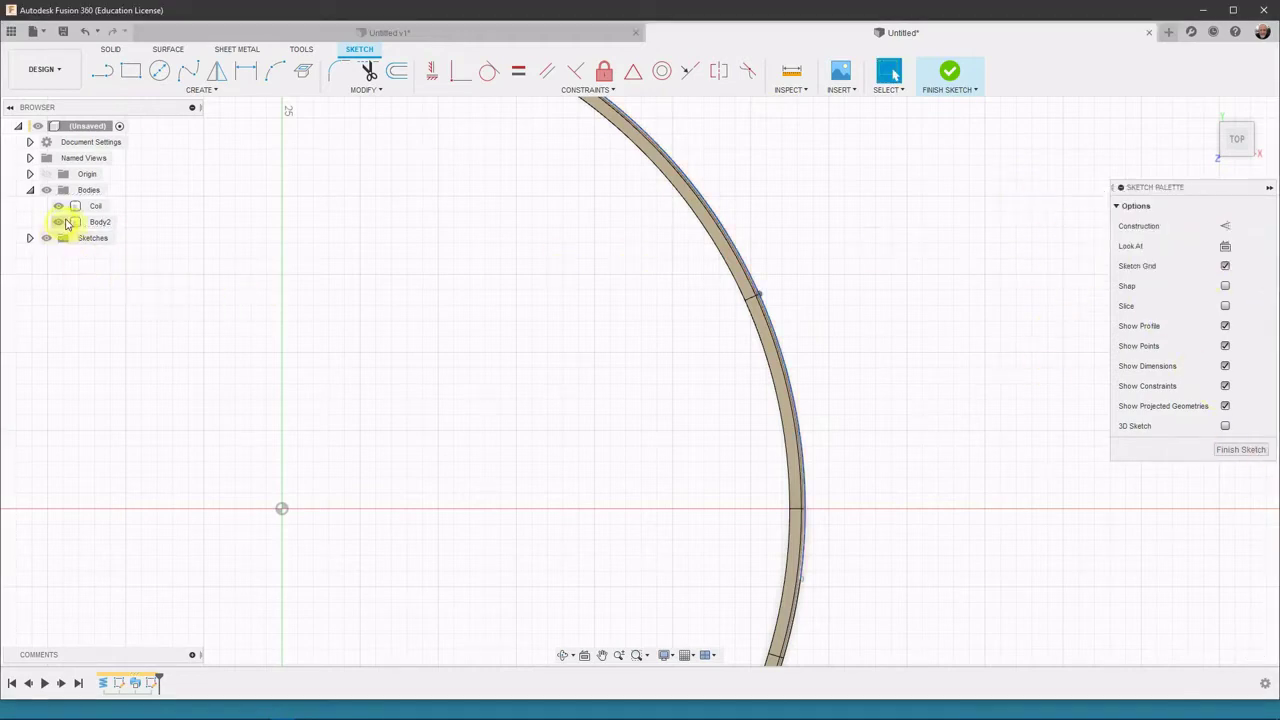
Step: Hide the swept thread body, project the coil's outer edge into the sketch, and hide the Coil body as well
click(63, 206)
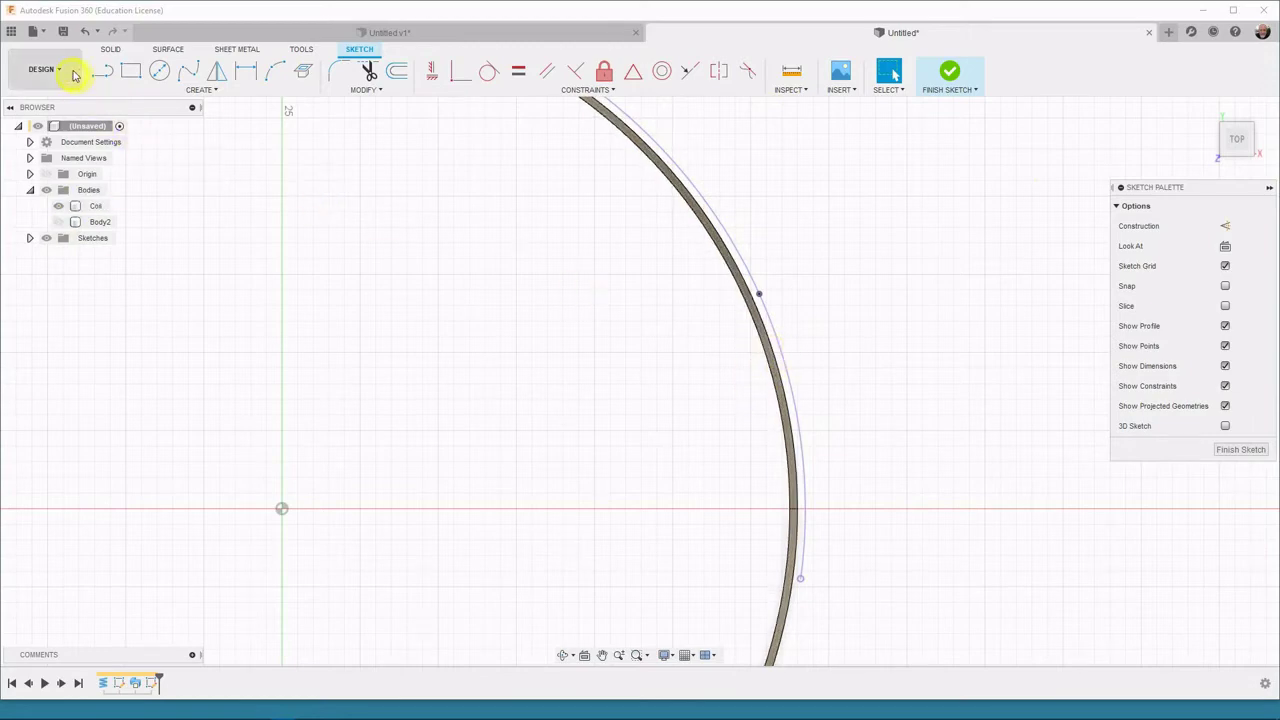
key(p)
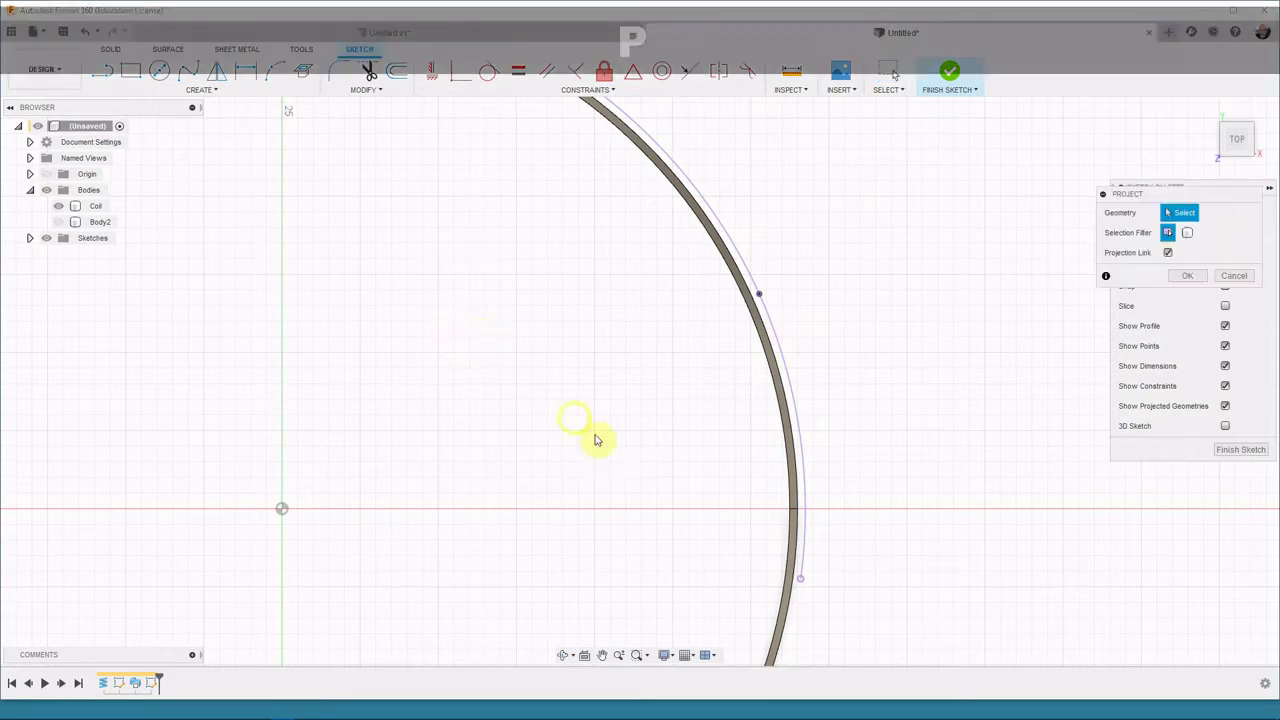
click(781, 391)
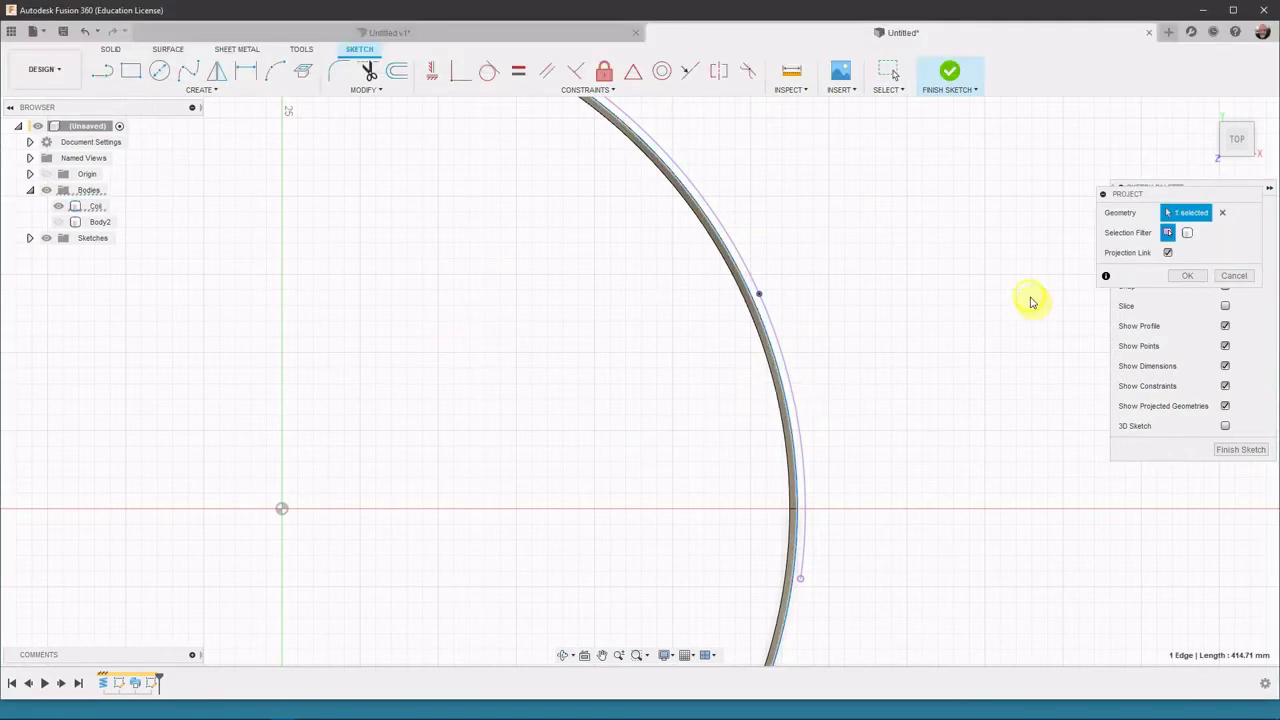
click(1189, 277)
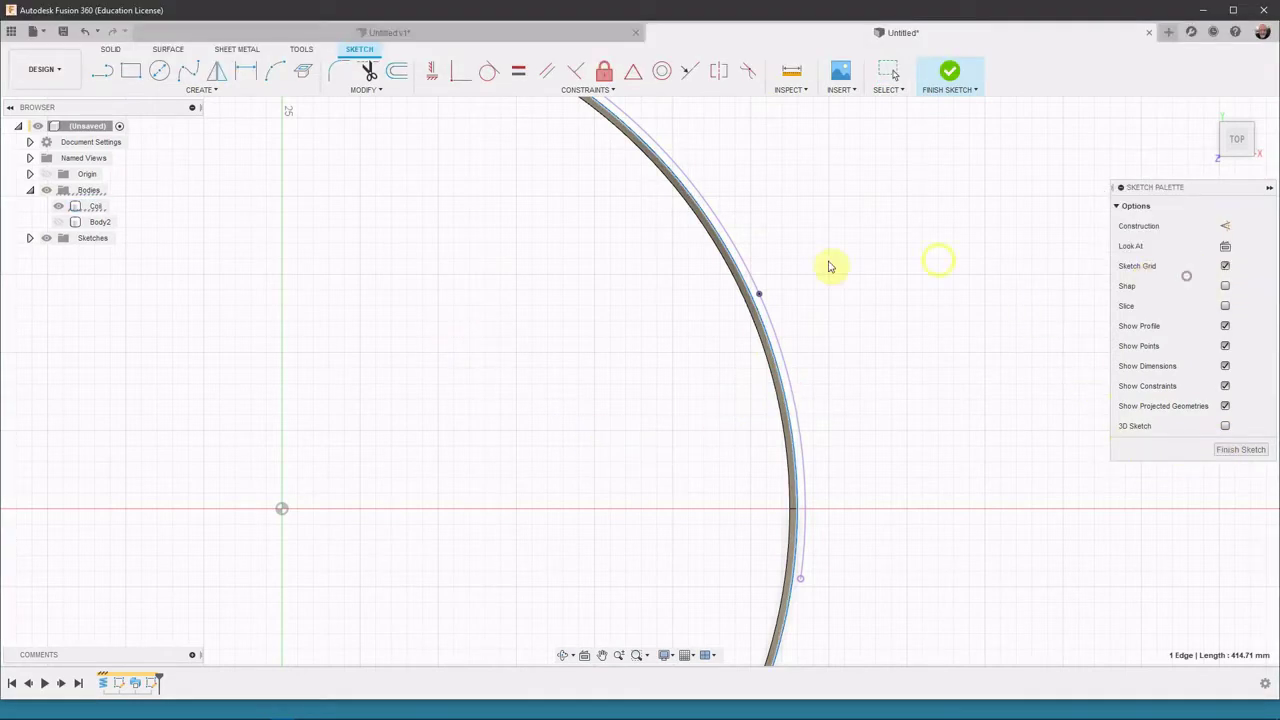
click(57, 208)
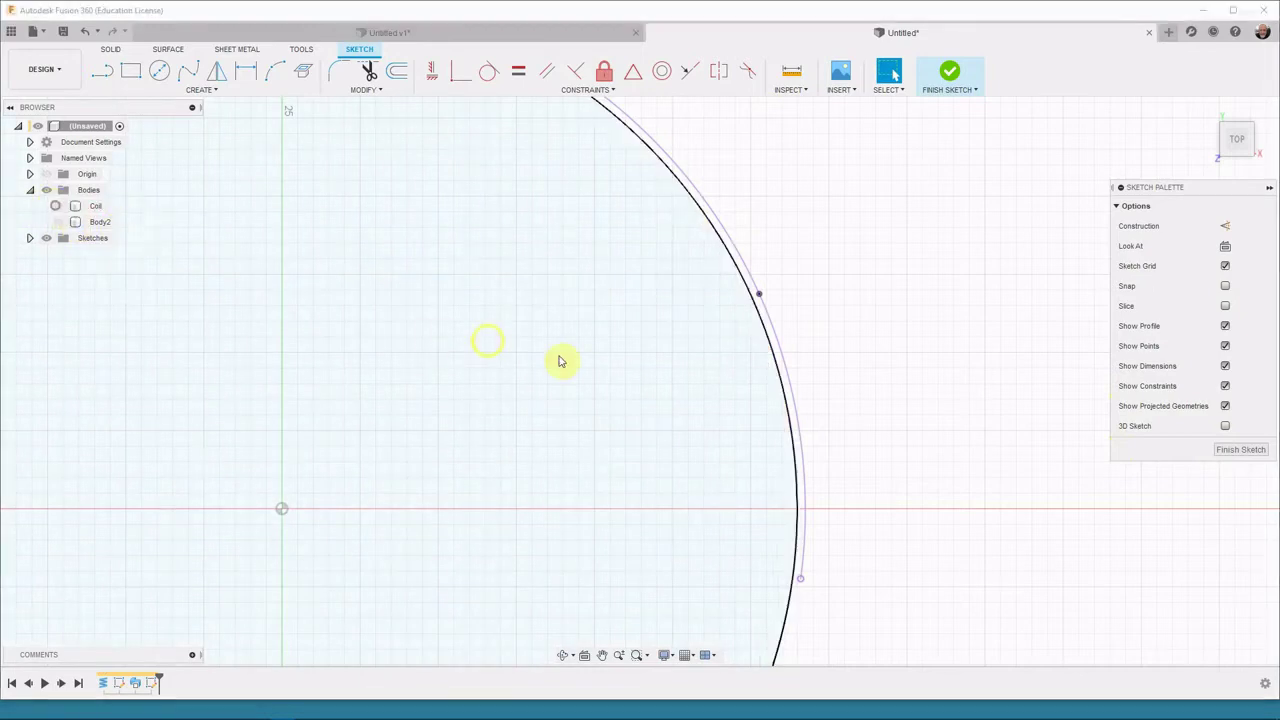
Step: Examine the tapered thread ends on the green ring in the Untitled v1 document and return to the sketch
scroll(617, 429, down, 2)
mouse_move(617, 429)
middle_down()
mouse_move(631, 323)
mouse_move(614, 374)
middle_up()
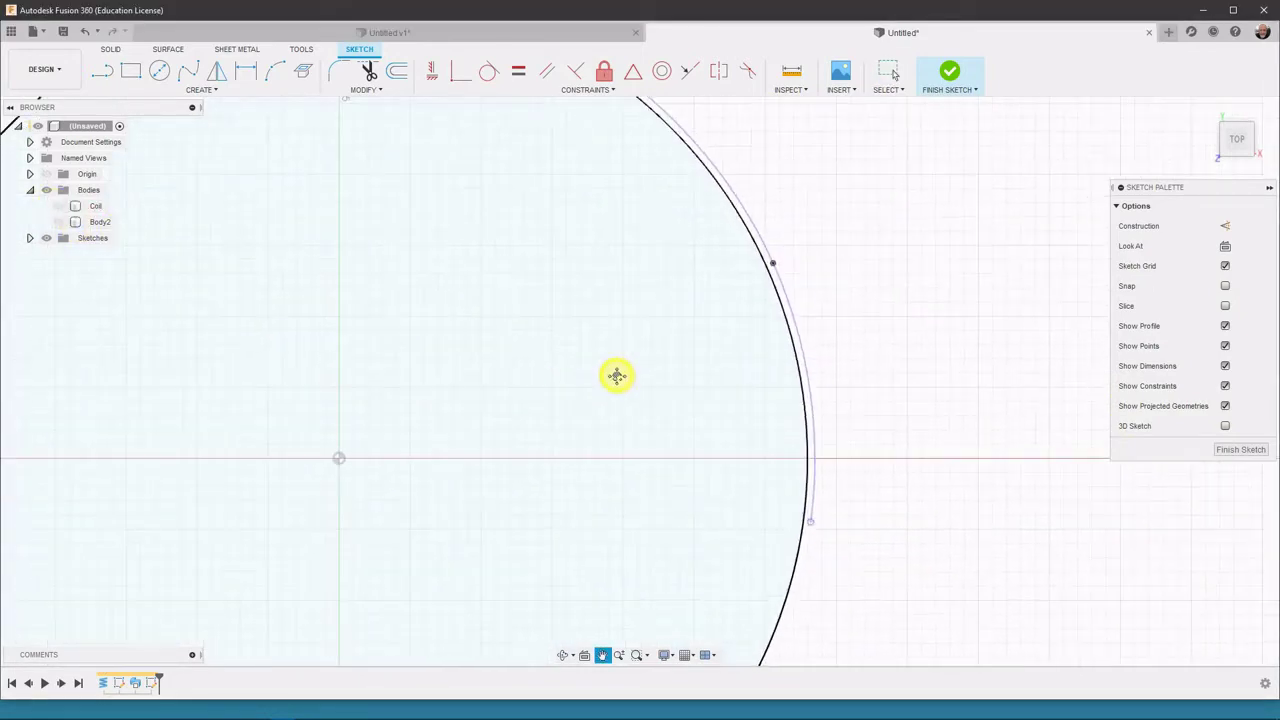
middle_drag(489, 343, 578, 338)
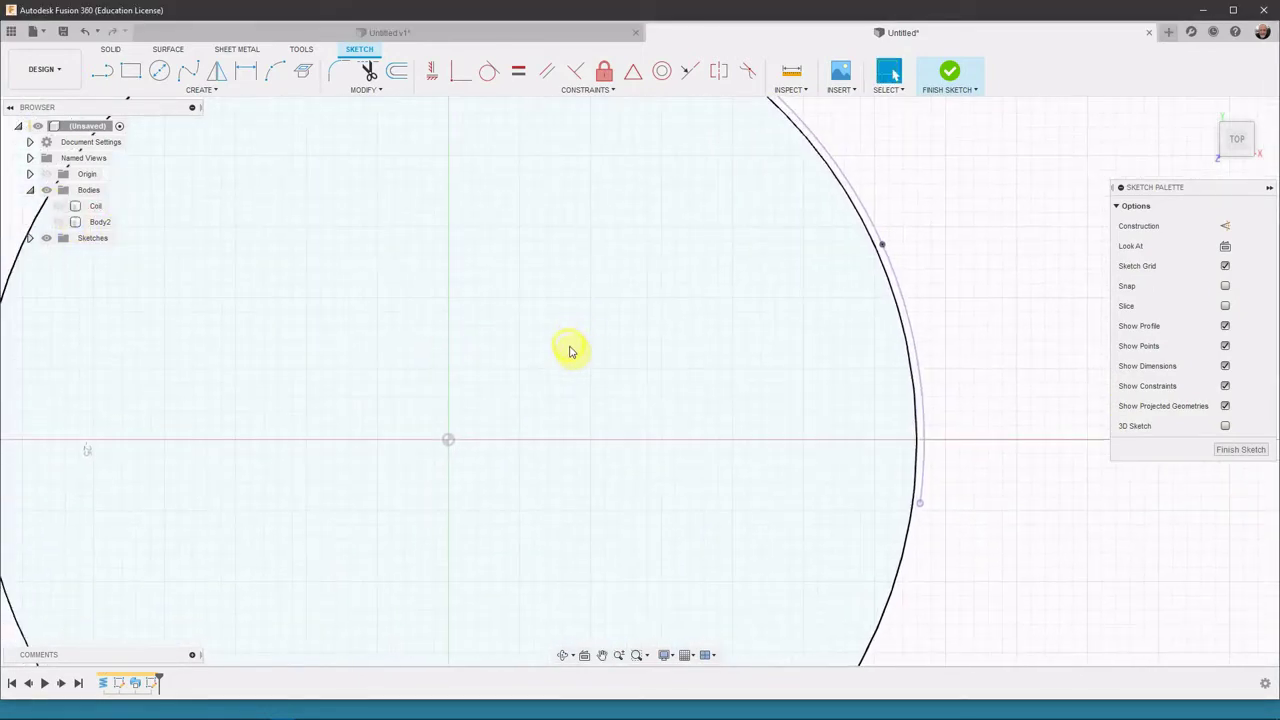
click(348, 31)
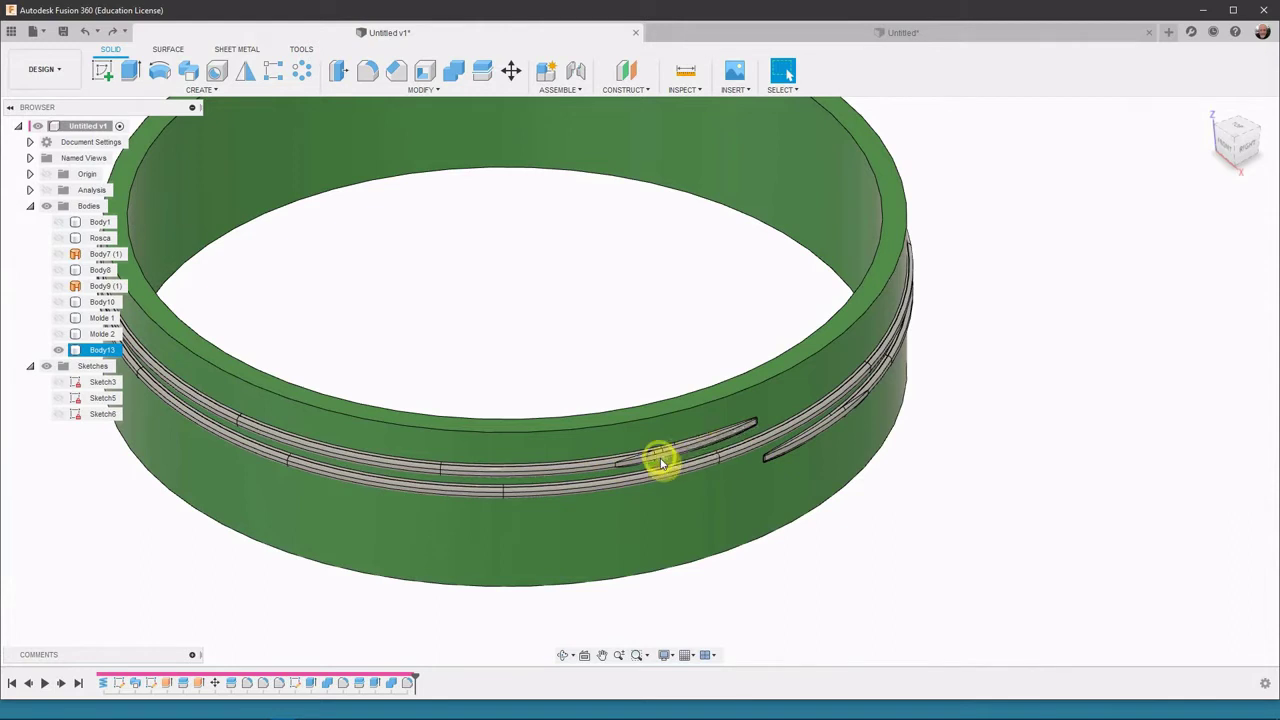
click(845, 31)
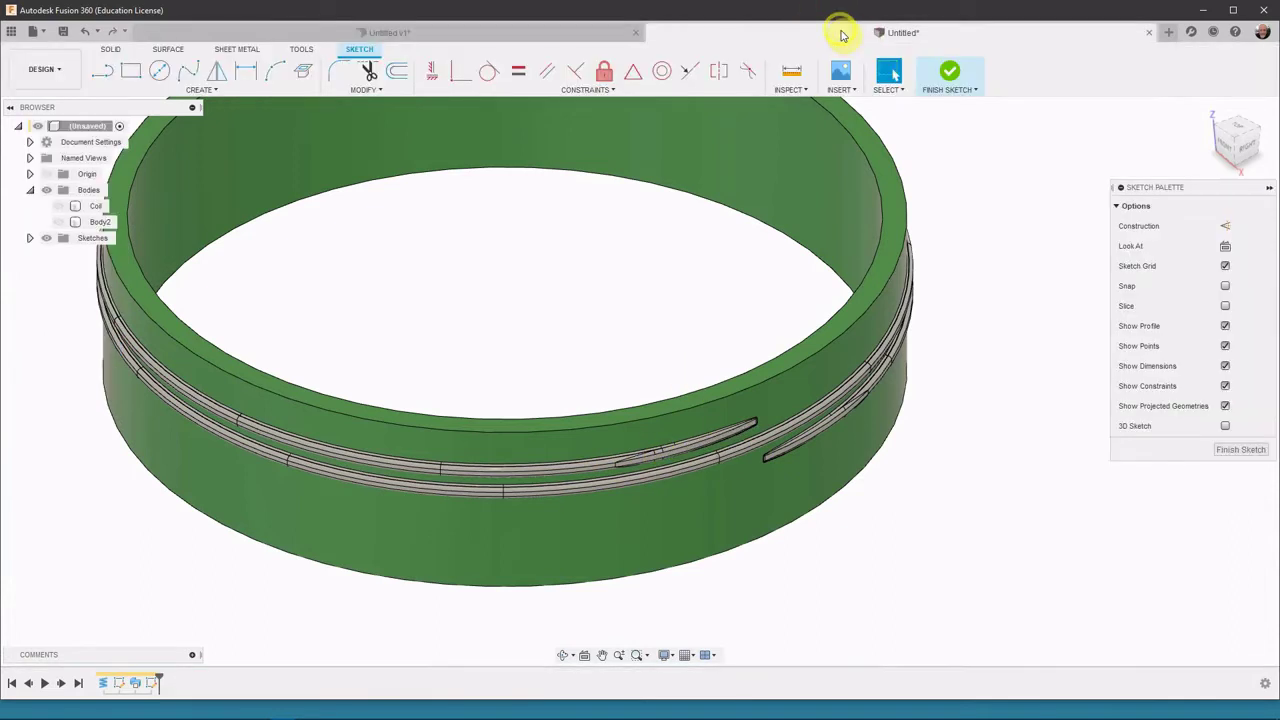
scroll(663, 440, down, 2)
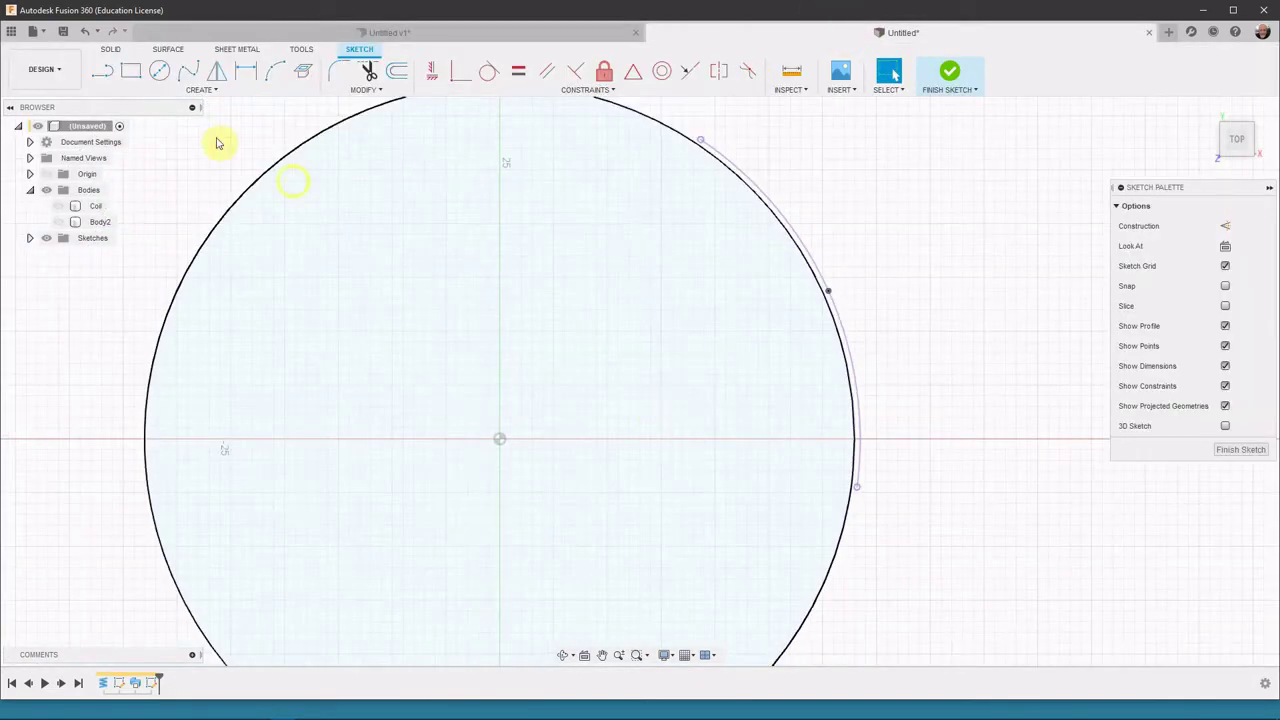
Step: Draw two lines from the origin to the projected outer arc, one horizontal and one about 30.5° above it
click(106, 75)
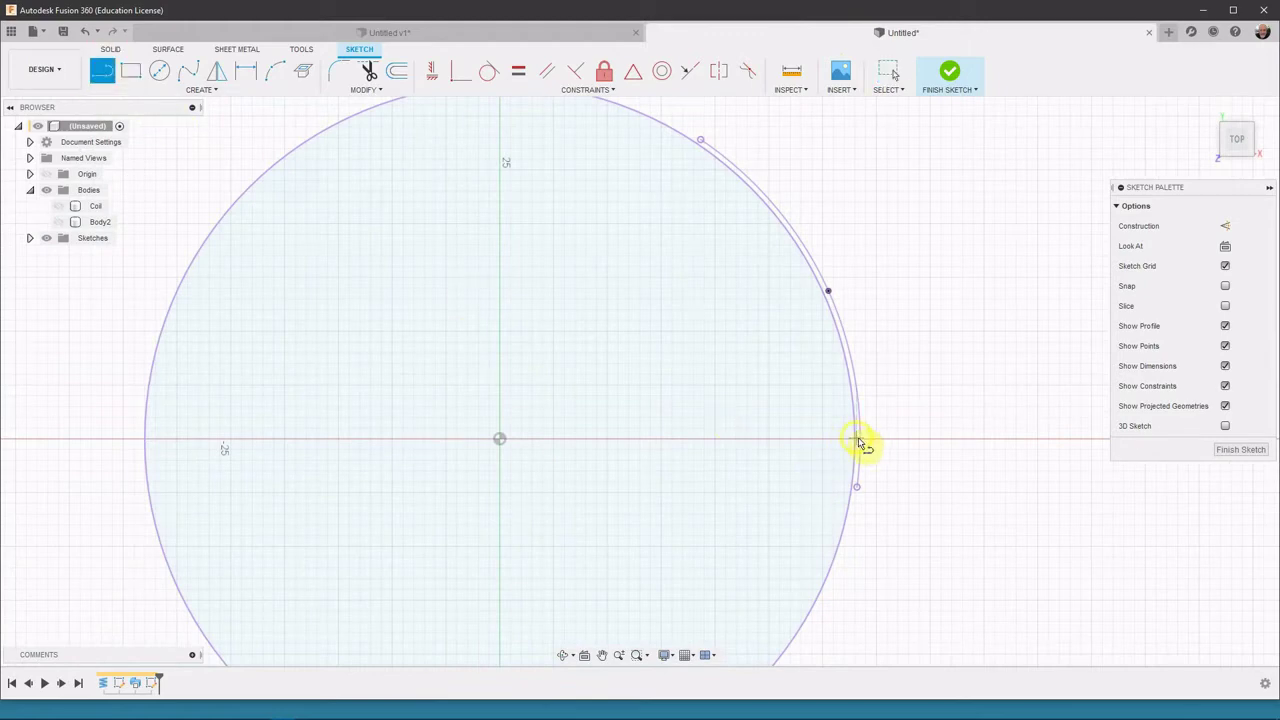
scroll(928, 440, up, 2)
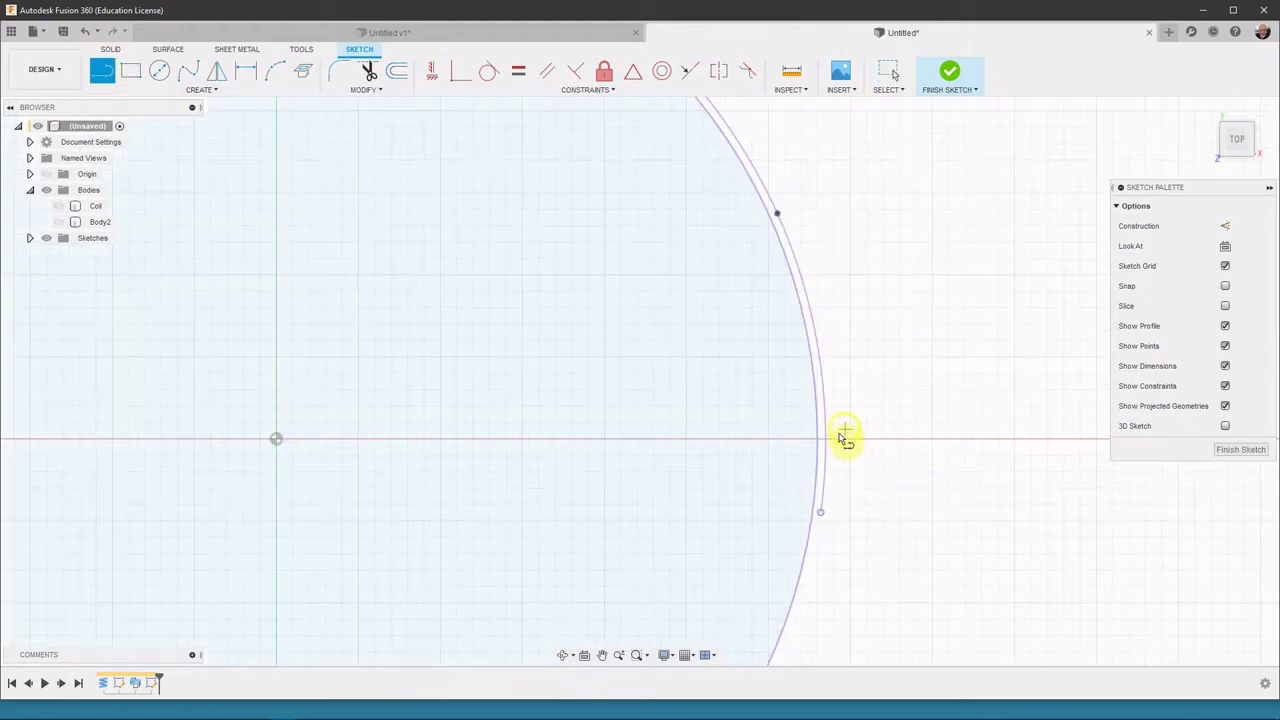
click(276, 439)
click(825, 439)
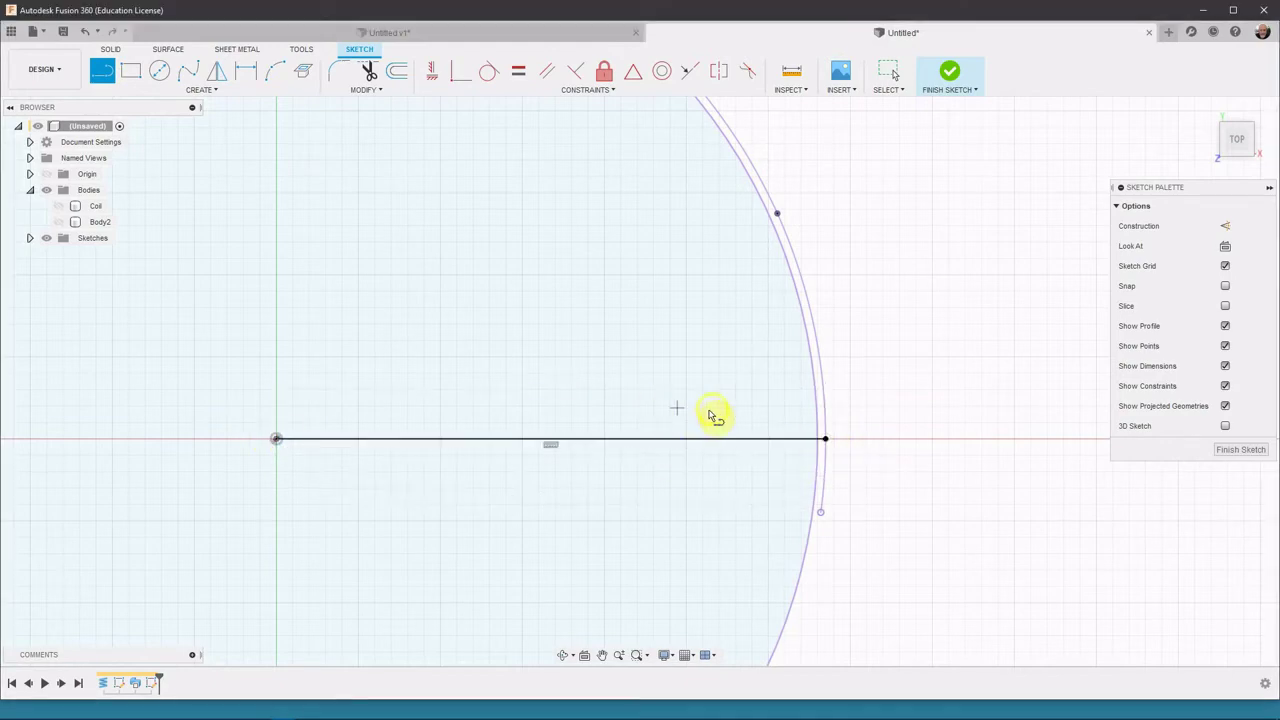
click(276, 439)
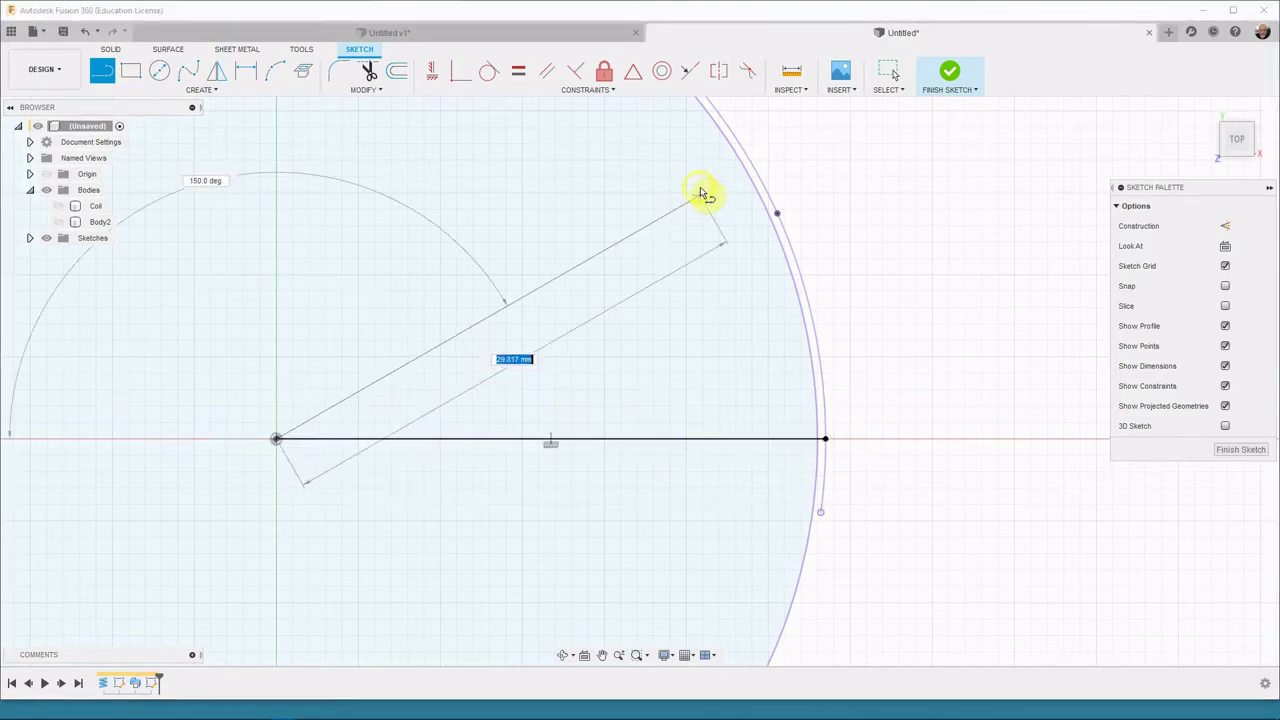
click(749, 162)
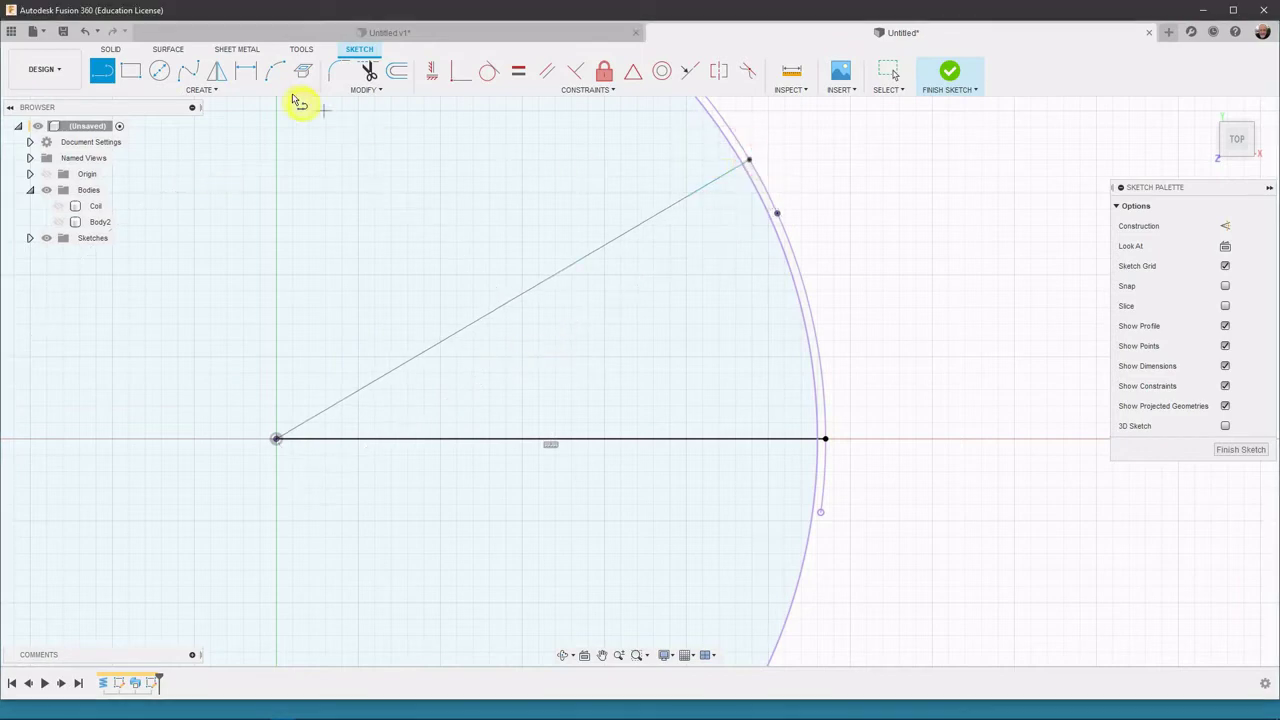
Step: Dimension the angle between the two lines from the origin at 26° and end the dimension command
click(243, 72)
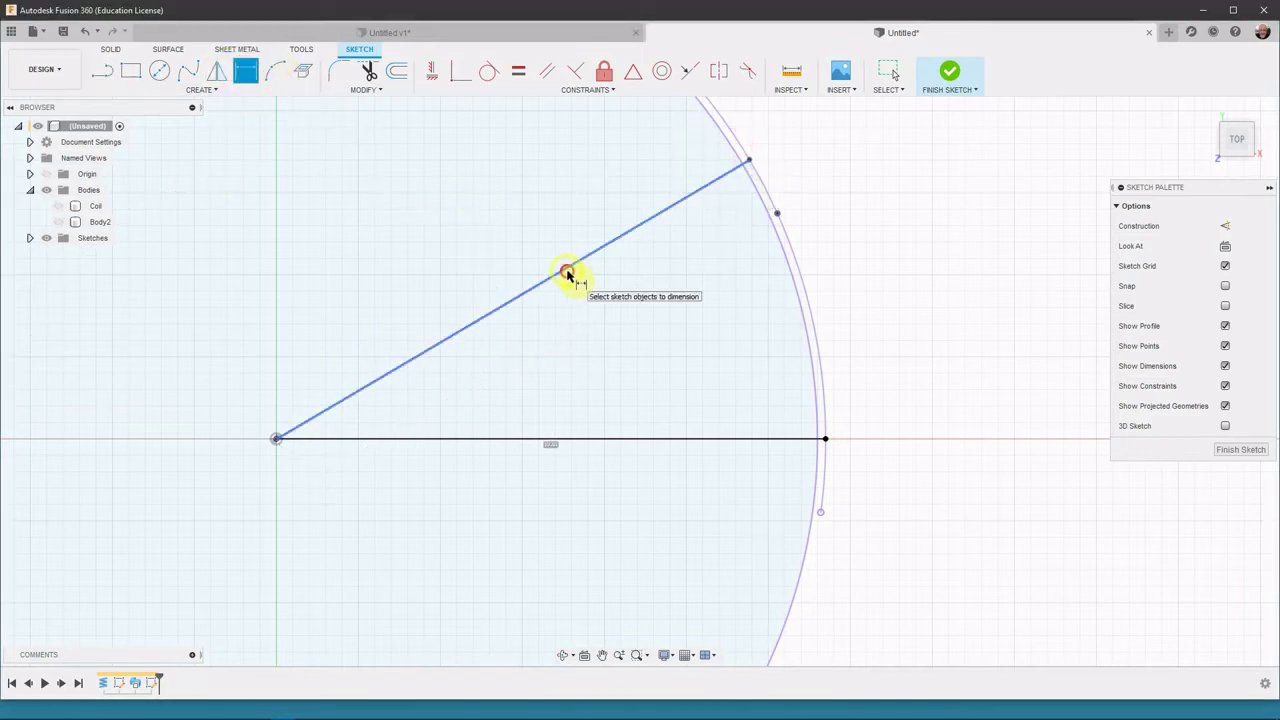
click(567, 268)
click(638, 440)
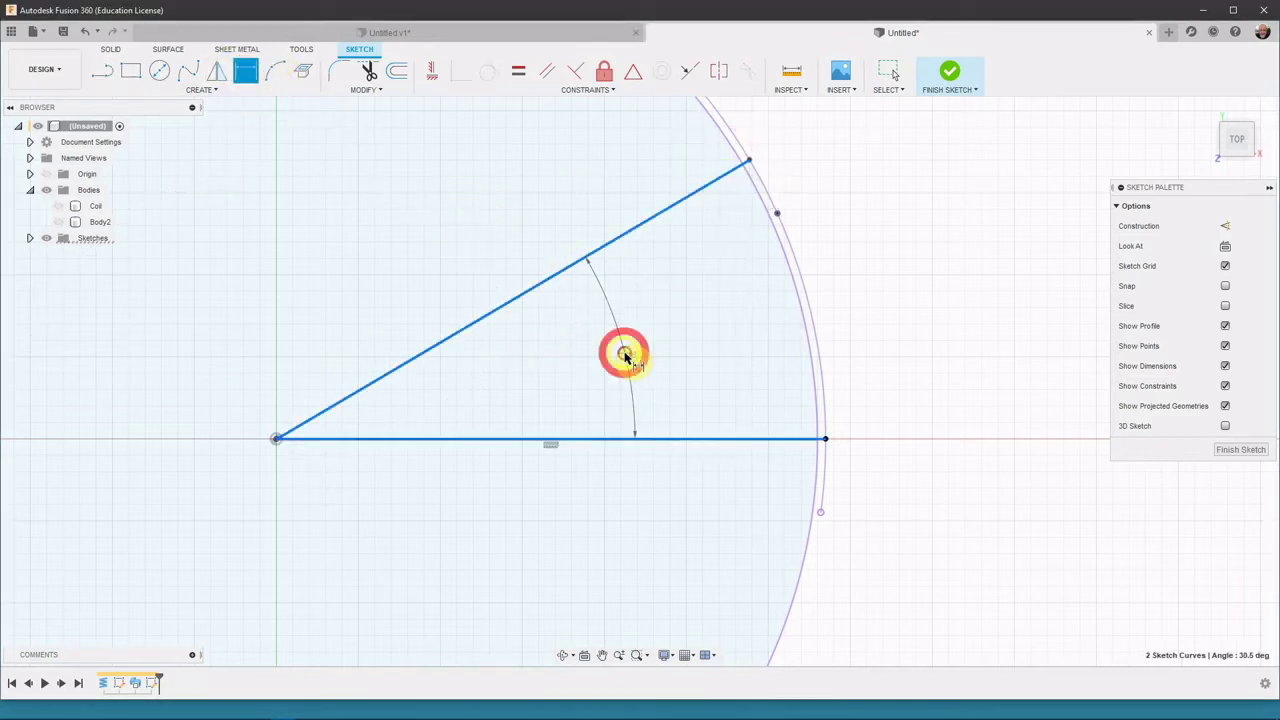
click(624, 355)
text(26)
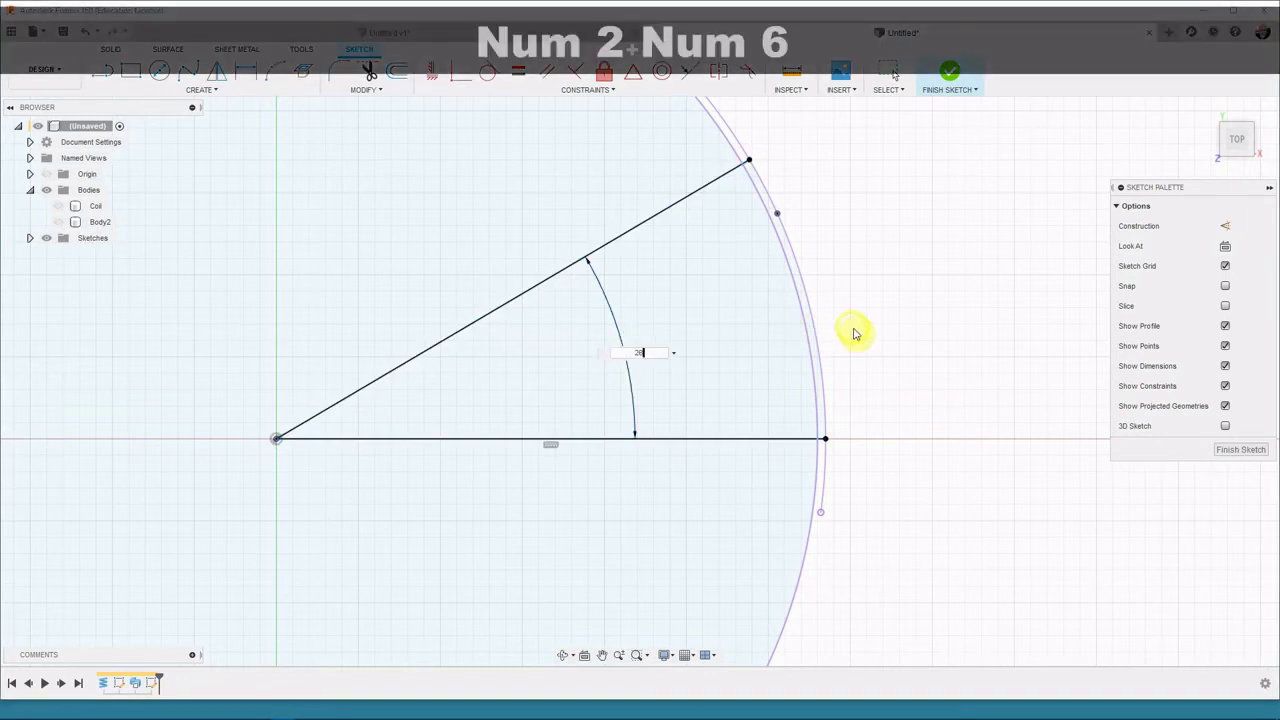
key(Return)
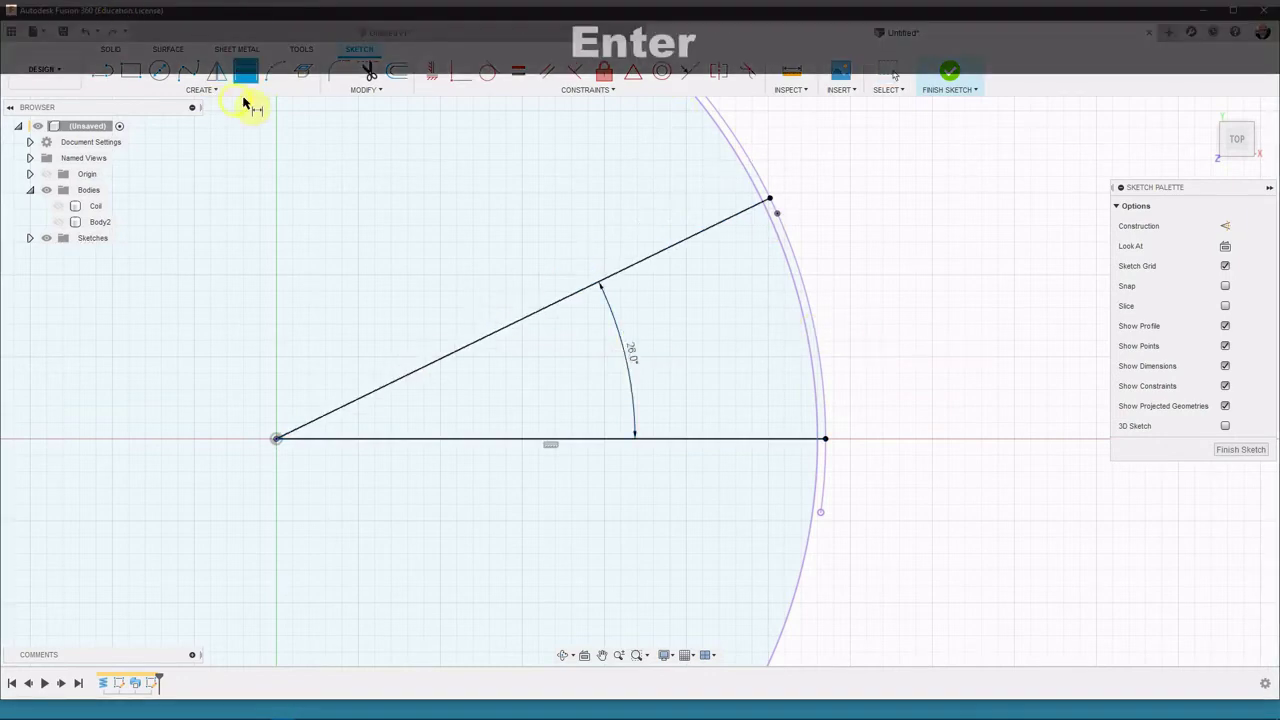
scroll(818, 420, down, 2)
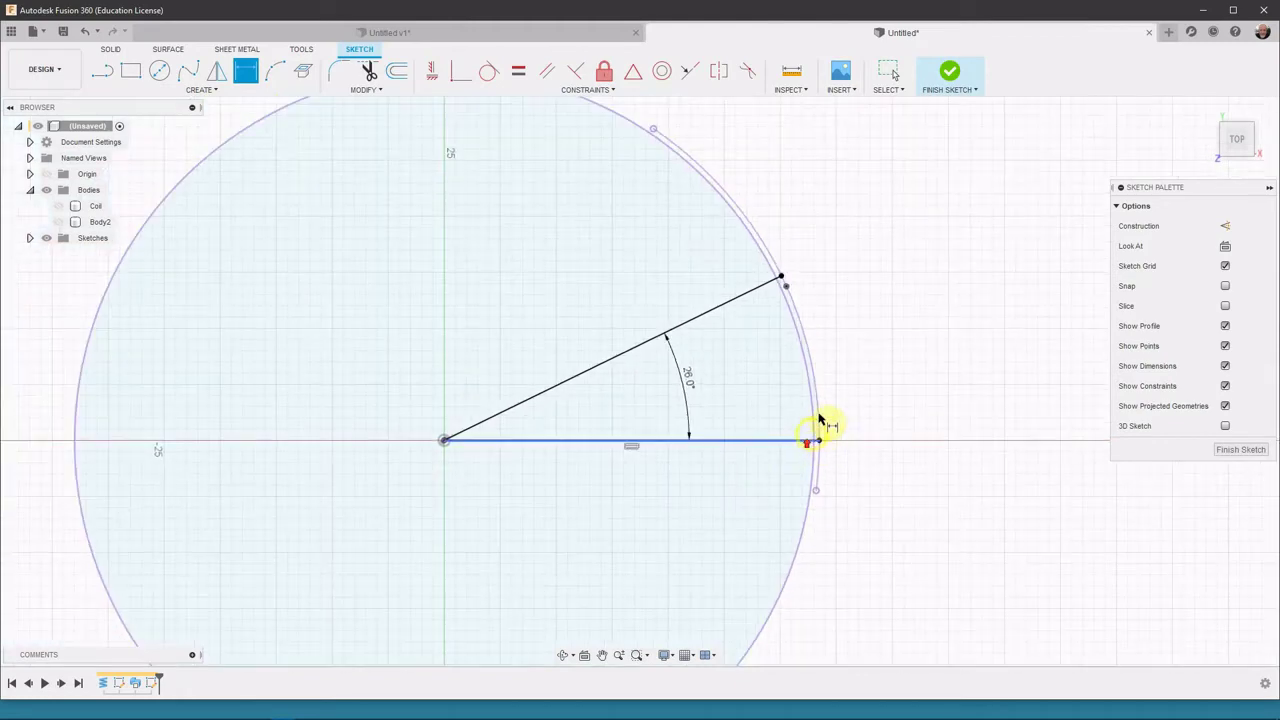
key(Escape)
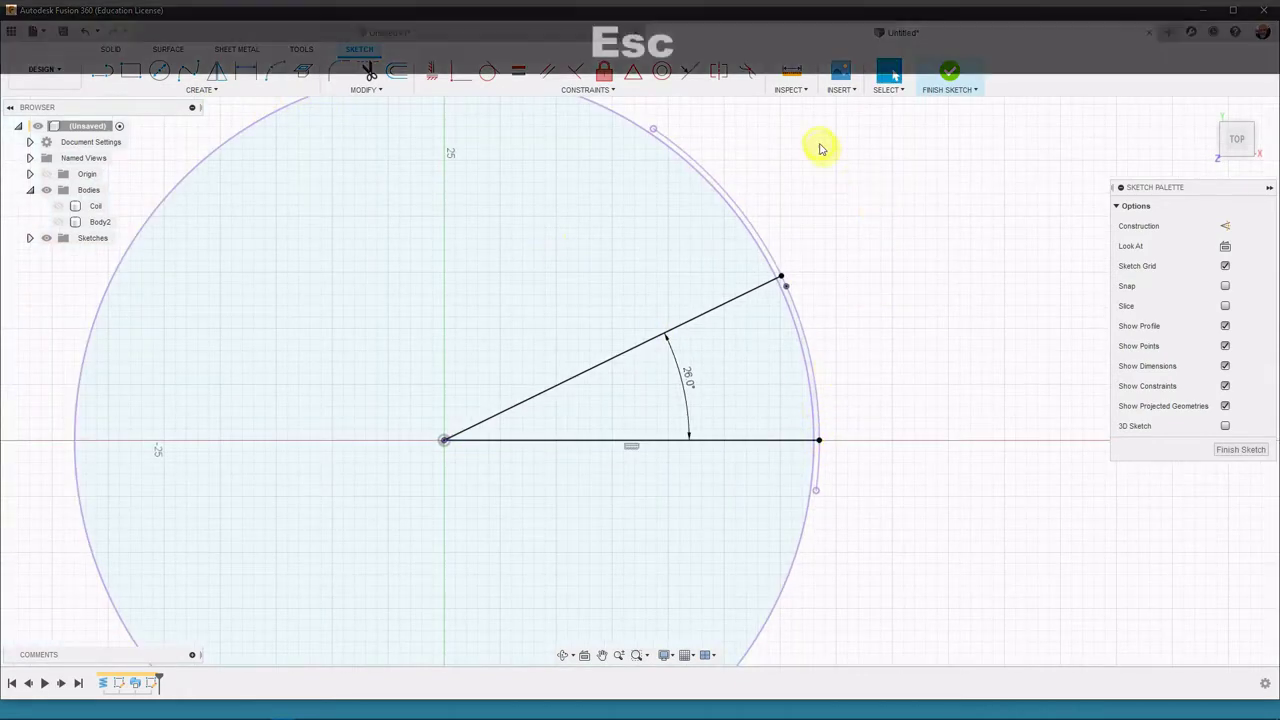
Step: Convert the projected coil circle and both projected outer thread arcs to construction geometry
drag(640, 240, 640, 240)
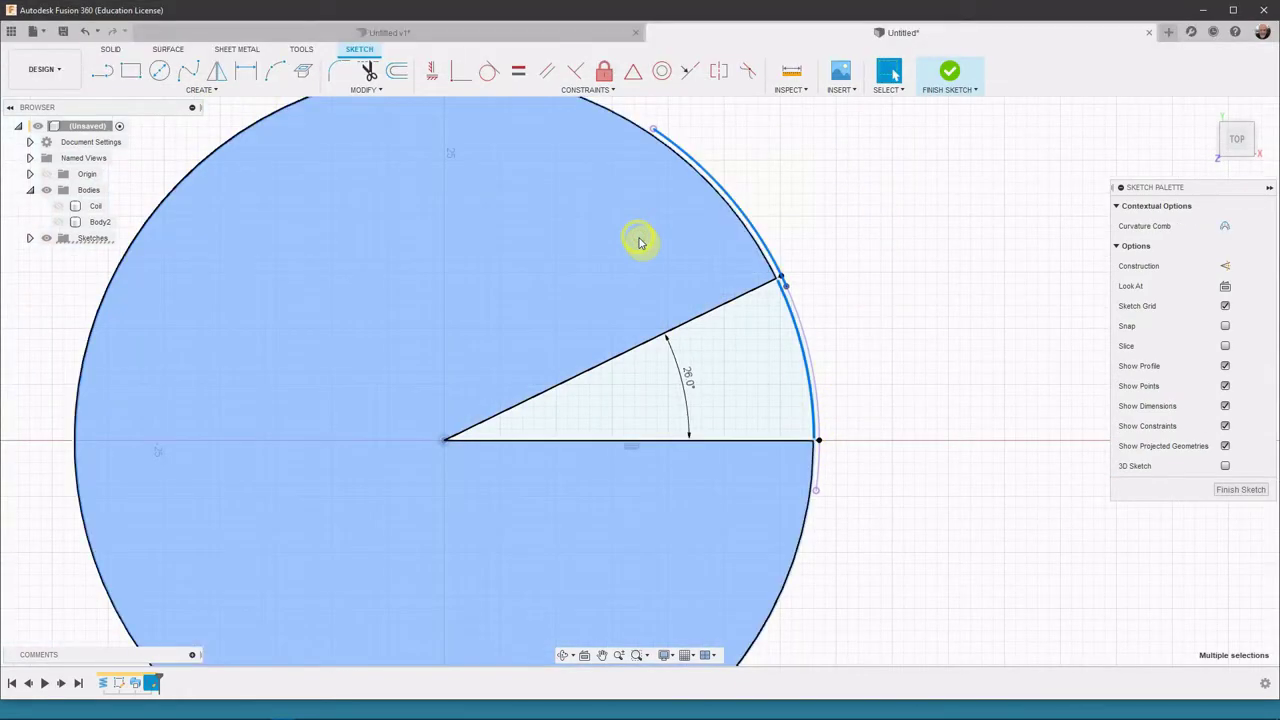
key(x)
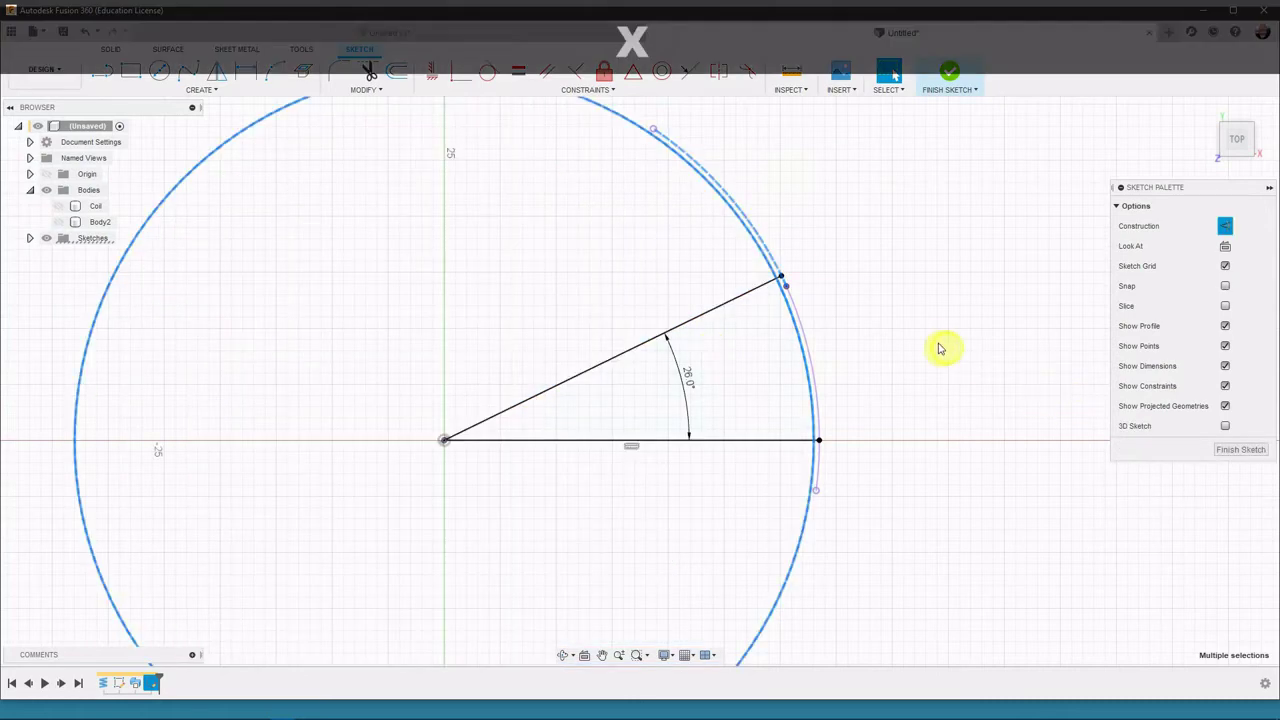
click(868, 330)
drag(862, 321, 772, 385)
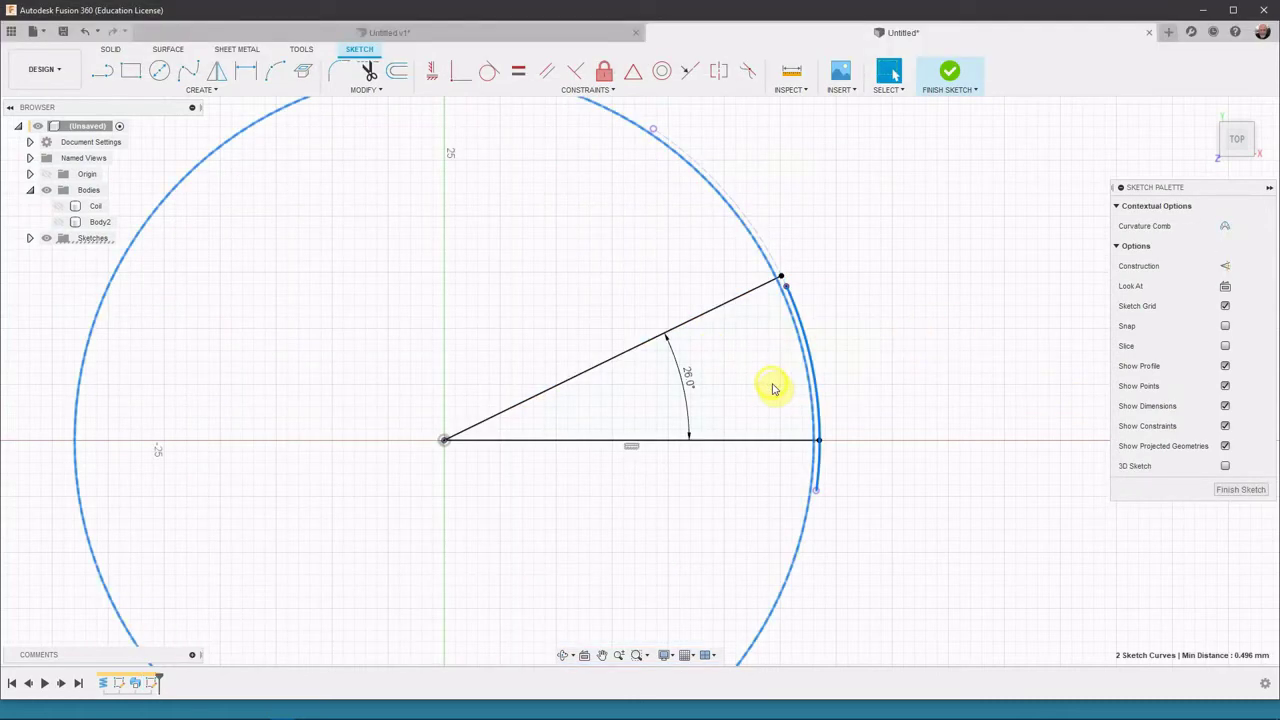
key(x)
click(925, 328)
Step: Draw a 3-point arc from the slanted line's outer end to where the horizontal line crosses the projected coil circle
scroll(865, 315, up, 4)
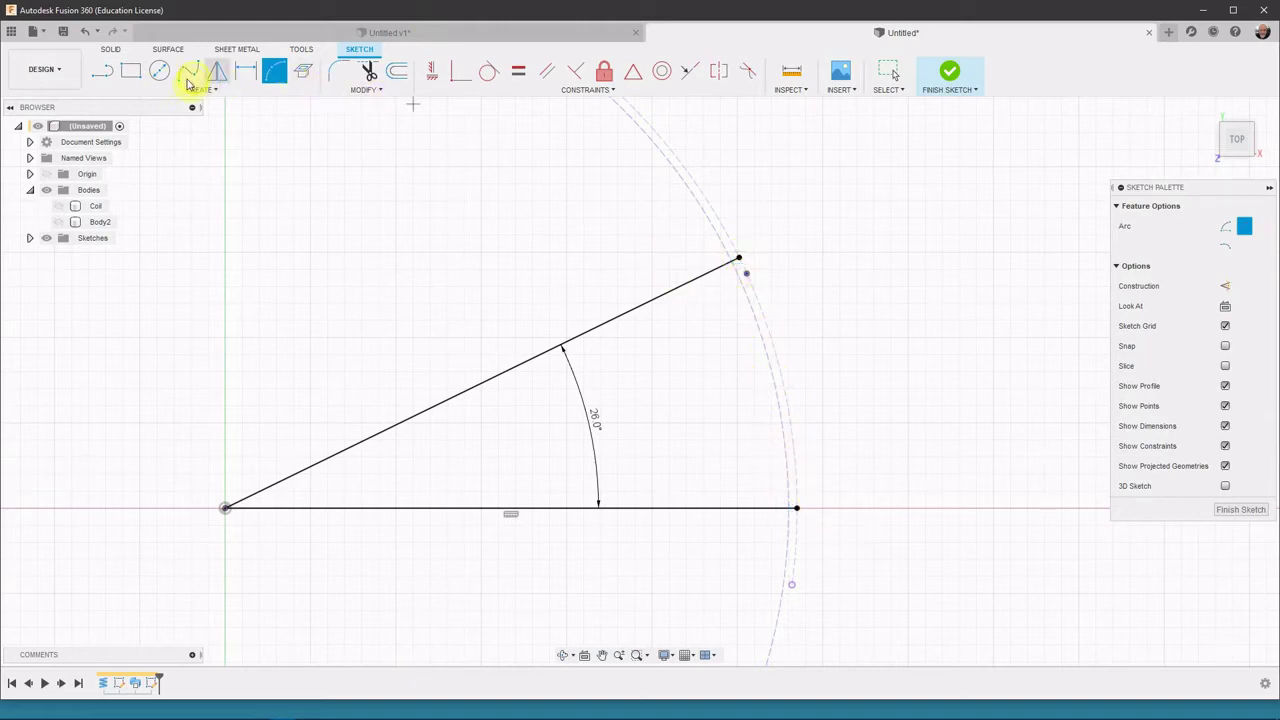
click(740, 260)
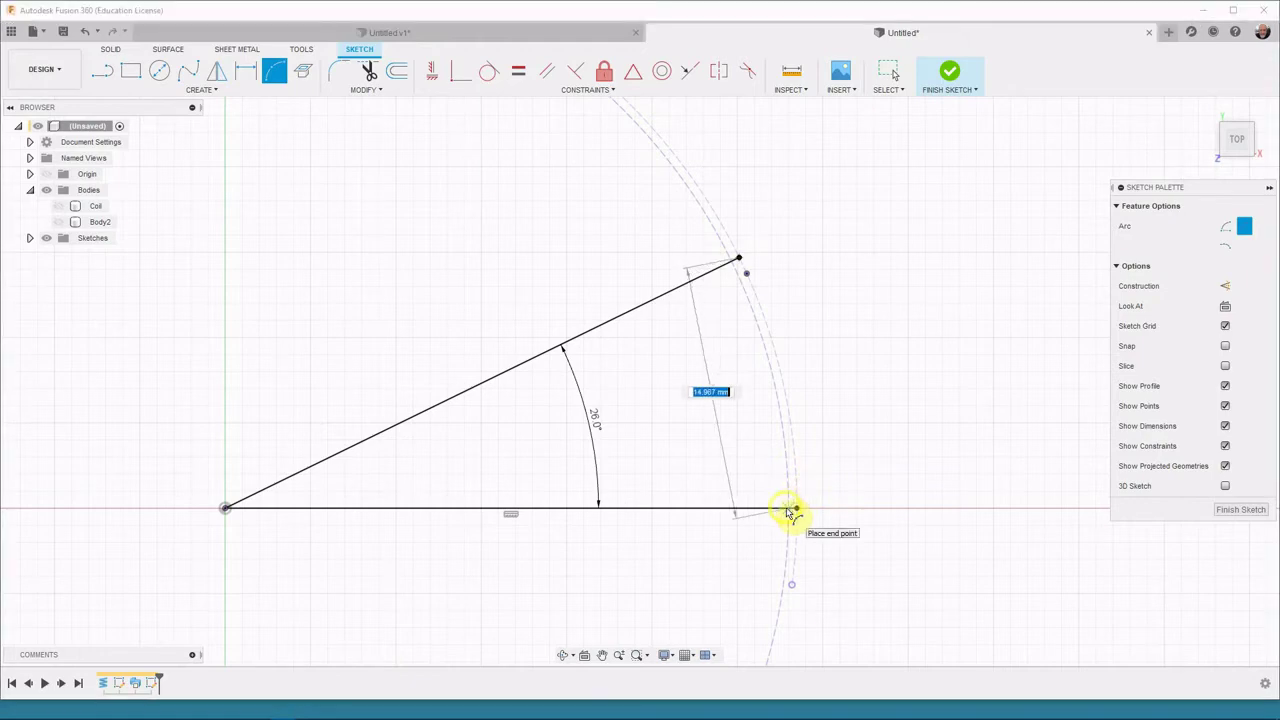
click(790, 511)
click(740, 260)
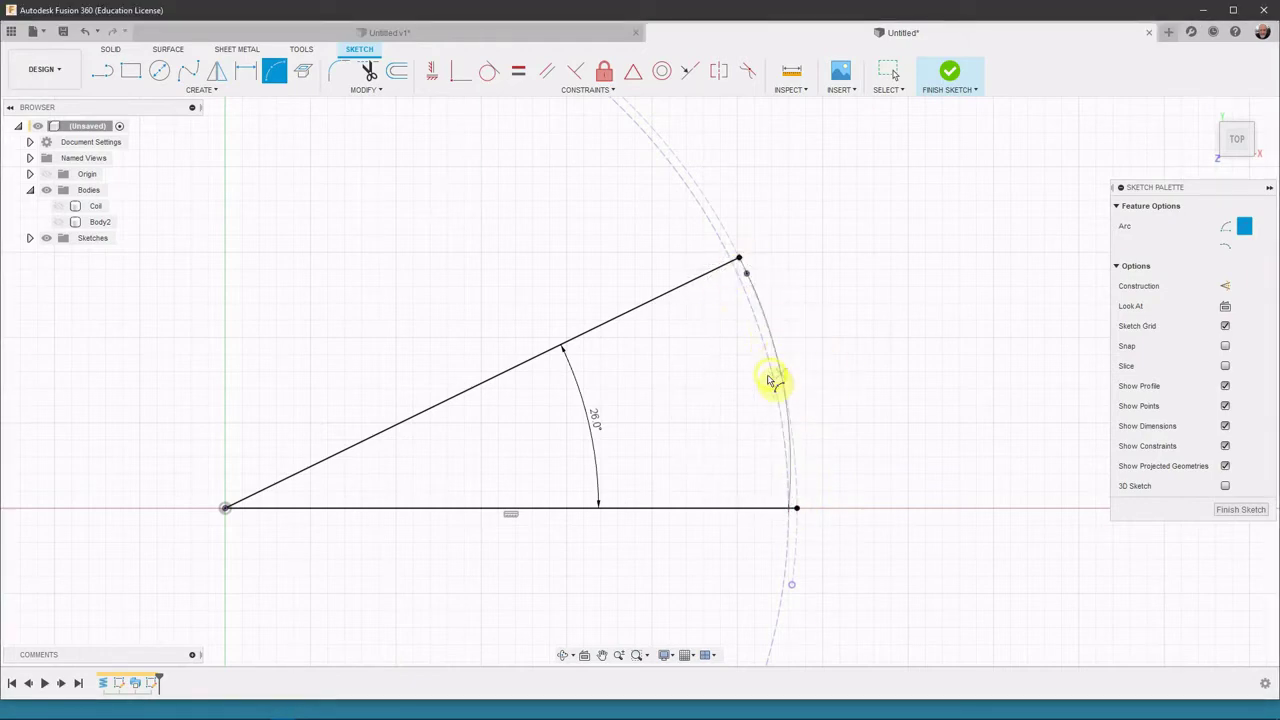
Step: Finish the 3-point arc by placing its curve point about midway between the slanted and horizontal lines
scroll(772, 372, up, 4)
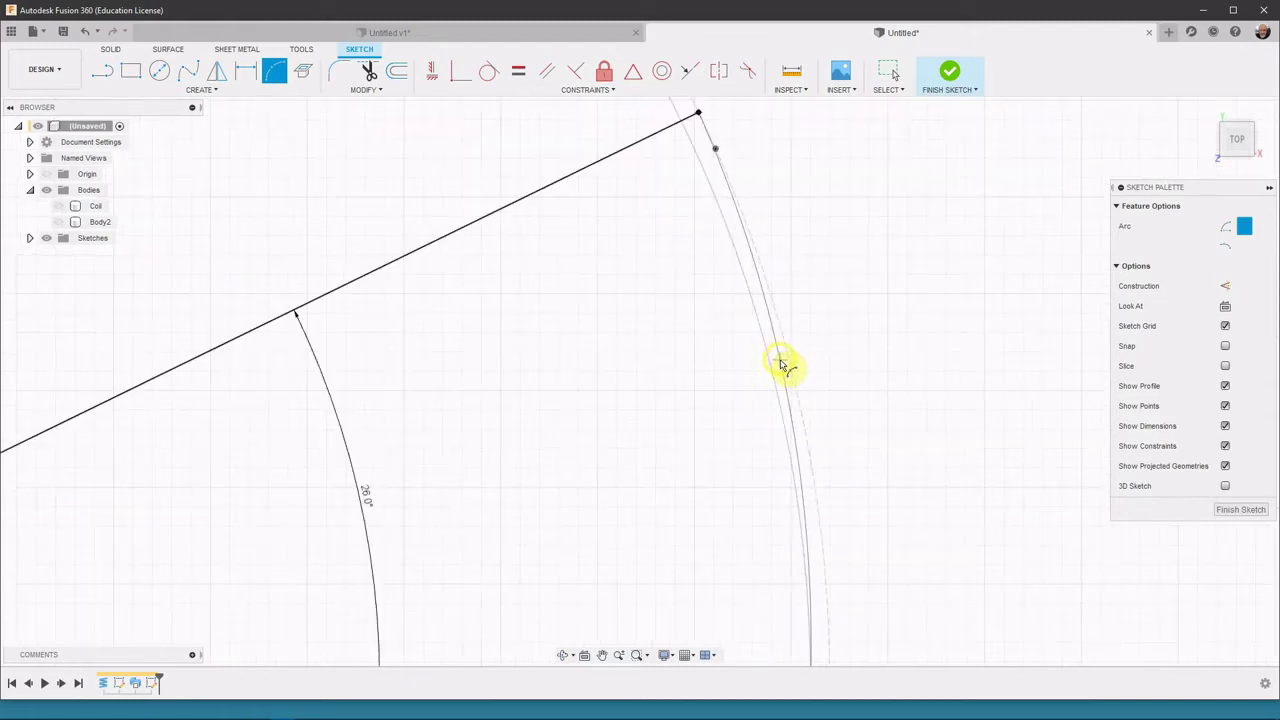
click(779, 361)
Step: Try to make the new arc tangent to the projected outer arc
click(489, 71)
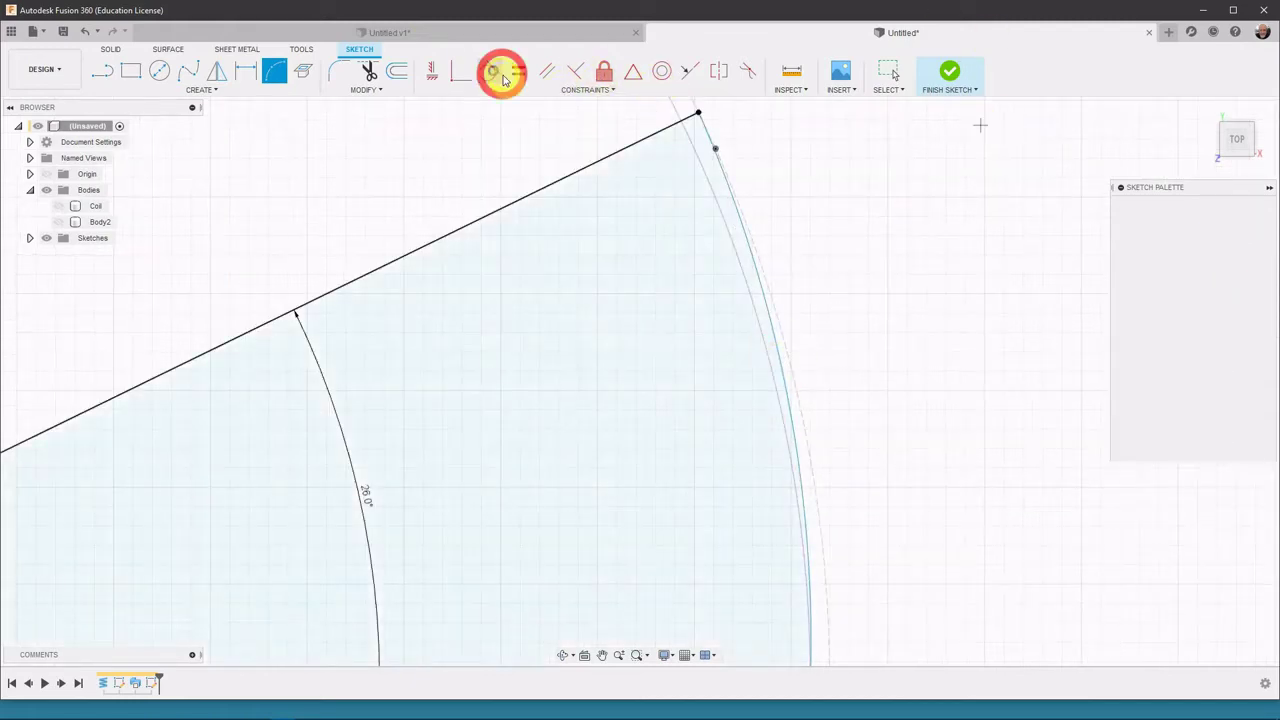
click(767, 304)
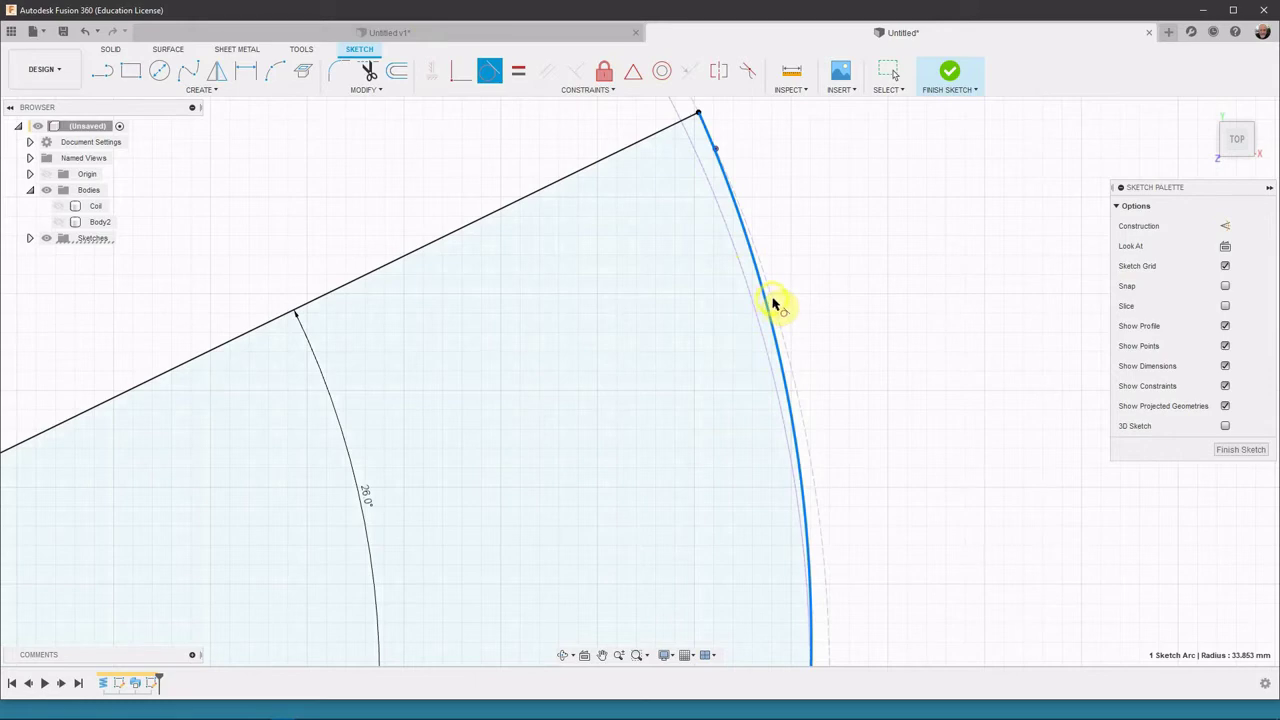
middle_drag(700, 160, 696, 421)
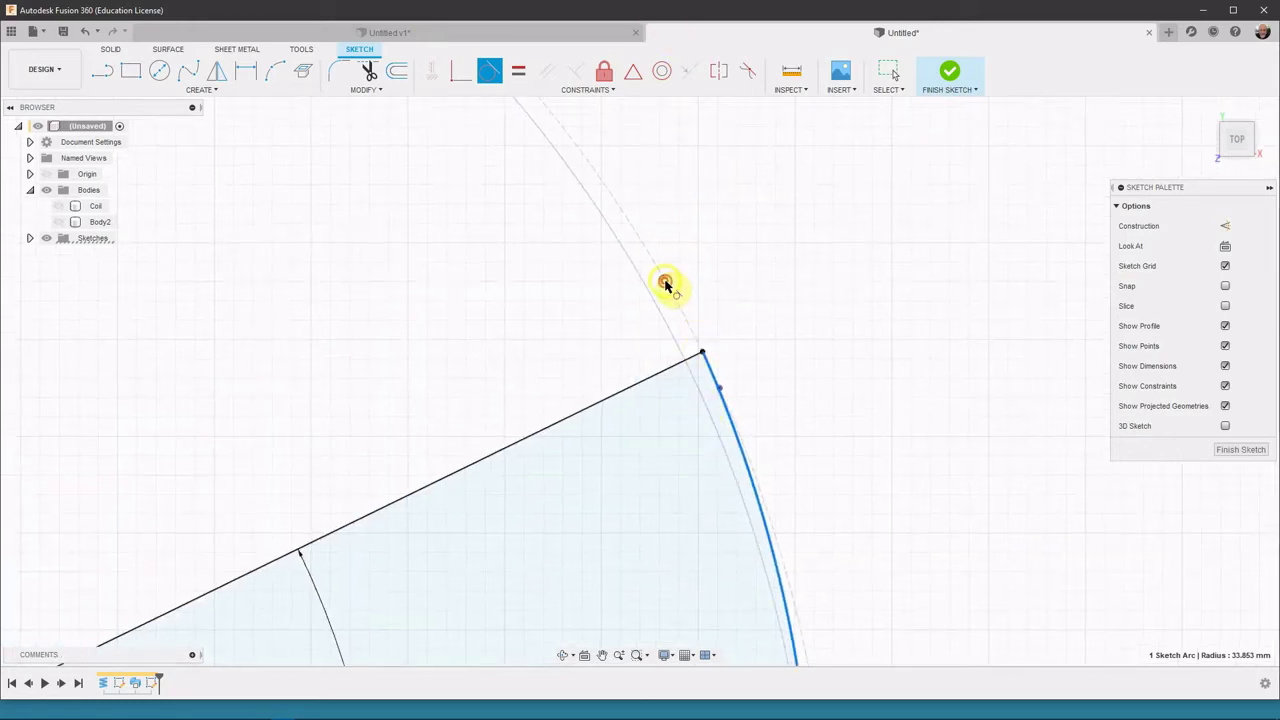
key(Escape)
key(Escape)
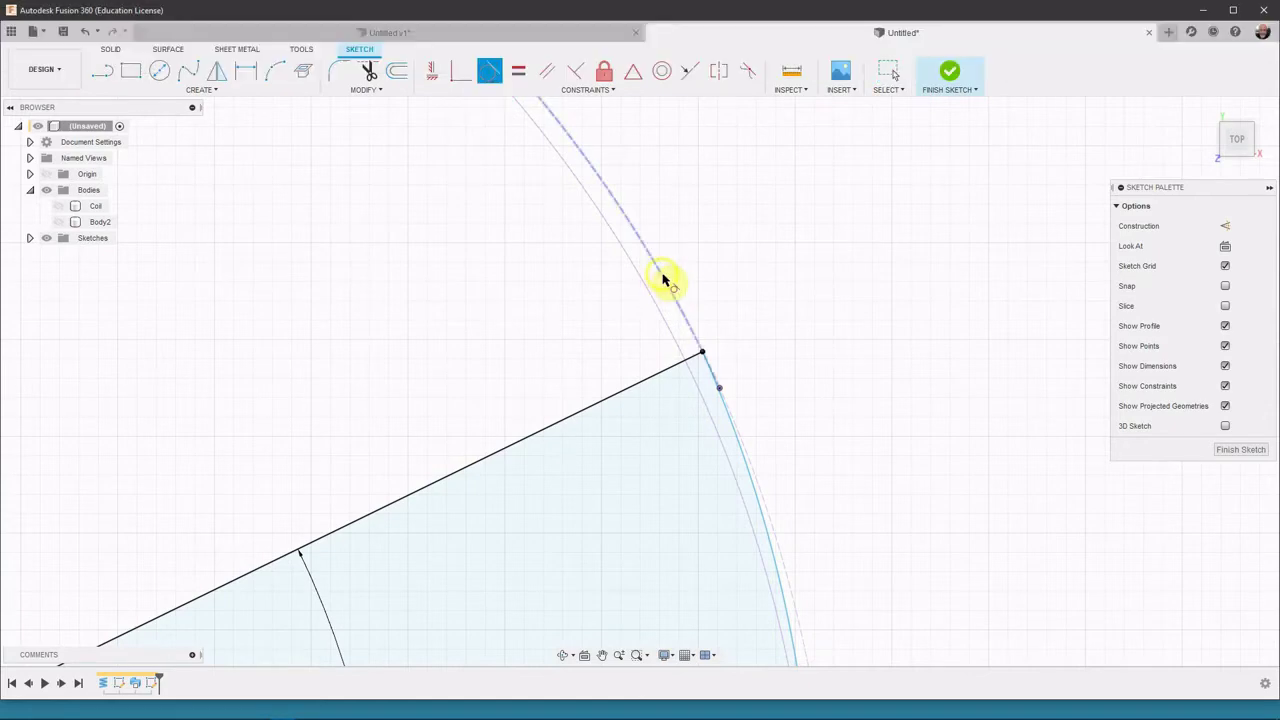
click(761, 473)
key(Escape)
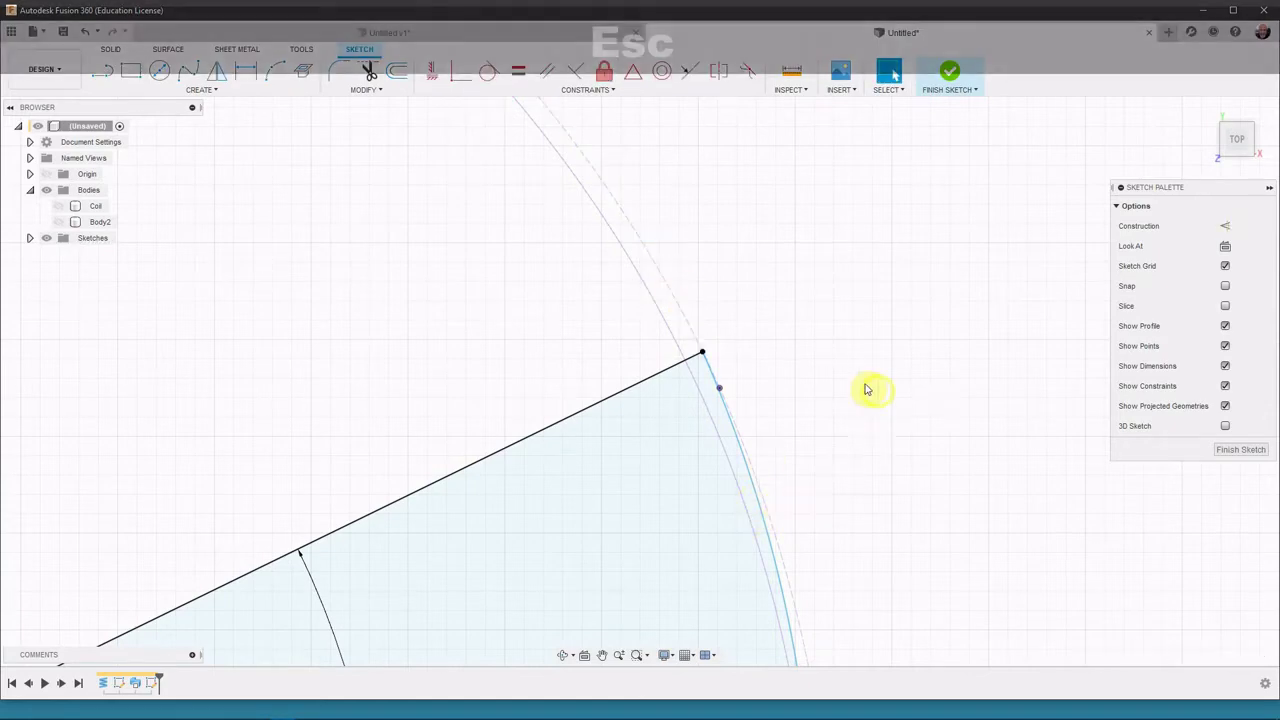
Step: Constrain the new arc's center point coincident with the slanted line from the origin
scroll(877, 366, down, 3)
mouse_move(302, 431)
middle_down()
mouse_move(403, 353)
mouse_move(368, 399)
middle_up()
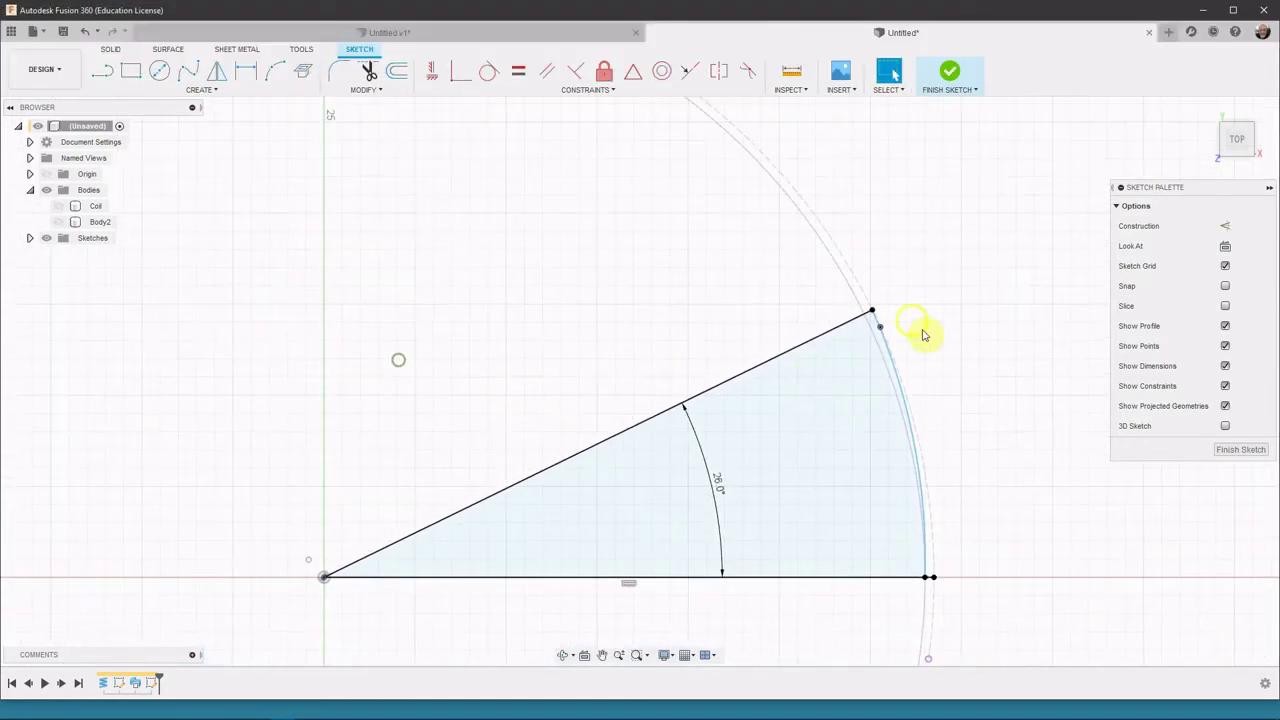
click(914, 440)
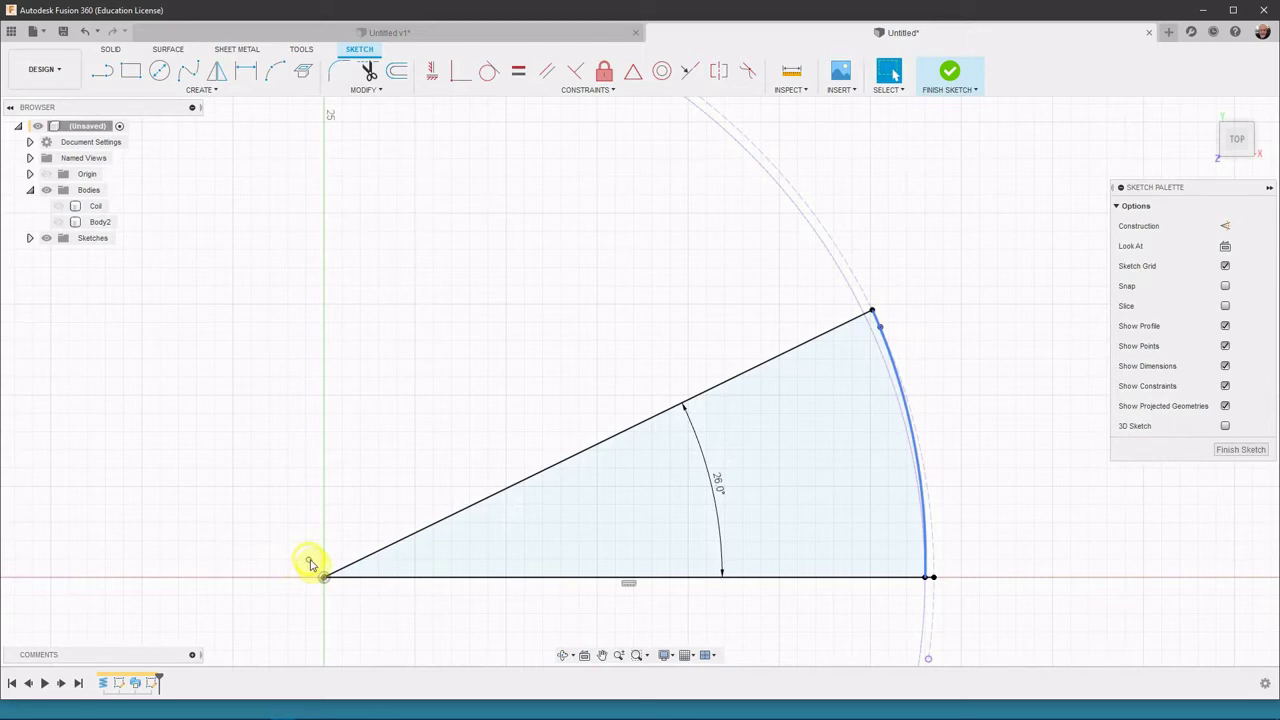
click(493, 497)
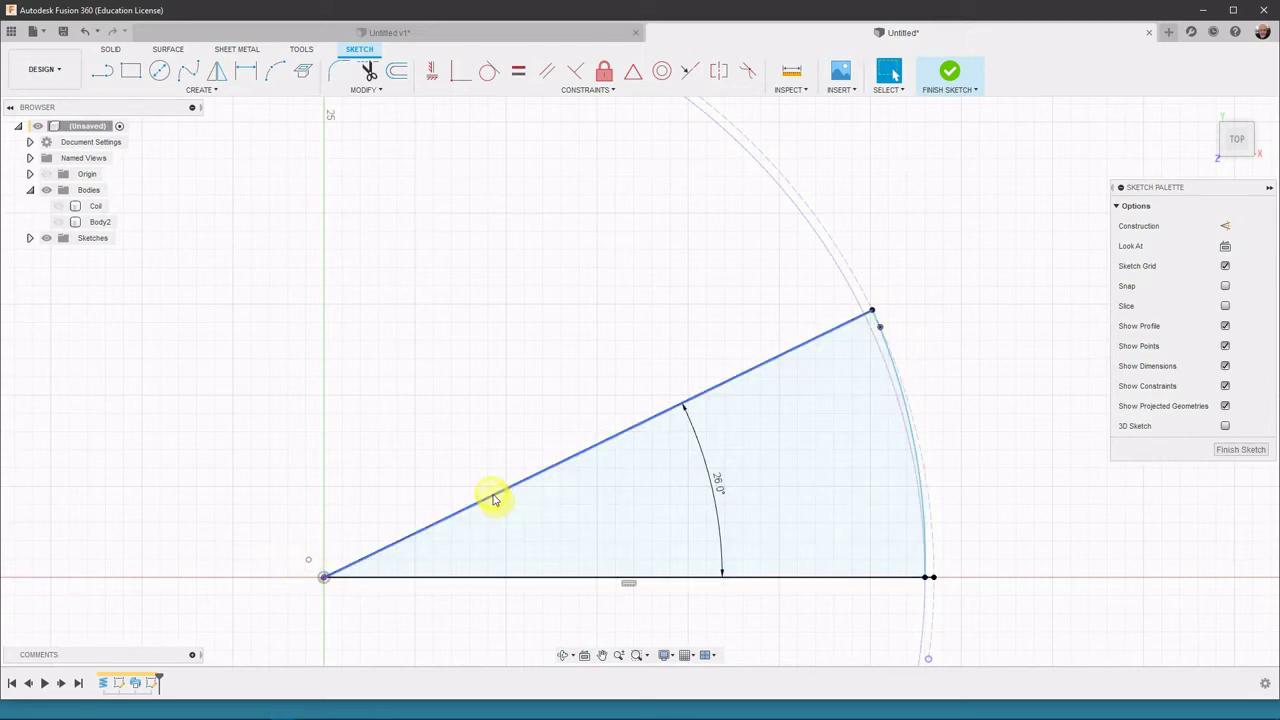
click(462, 72)
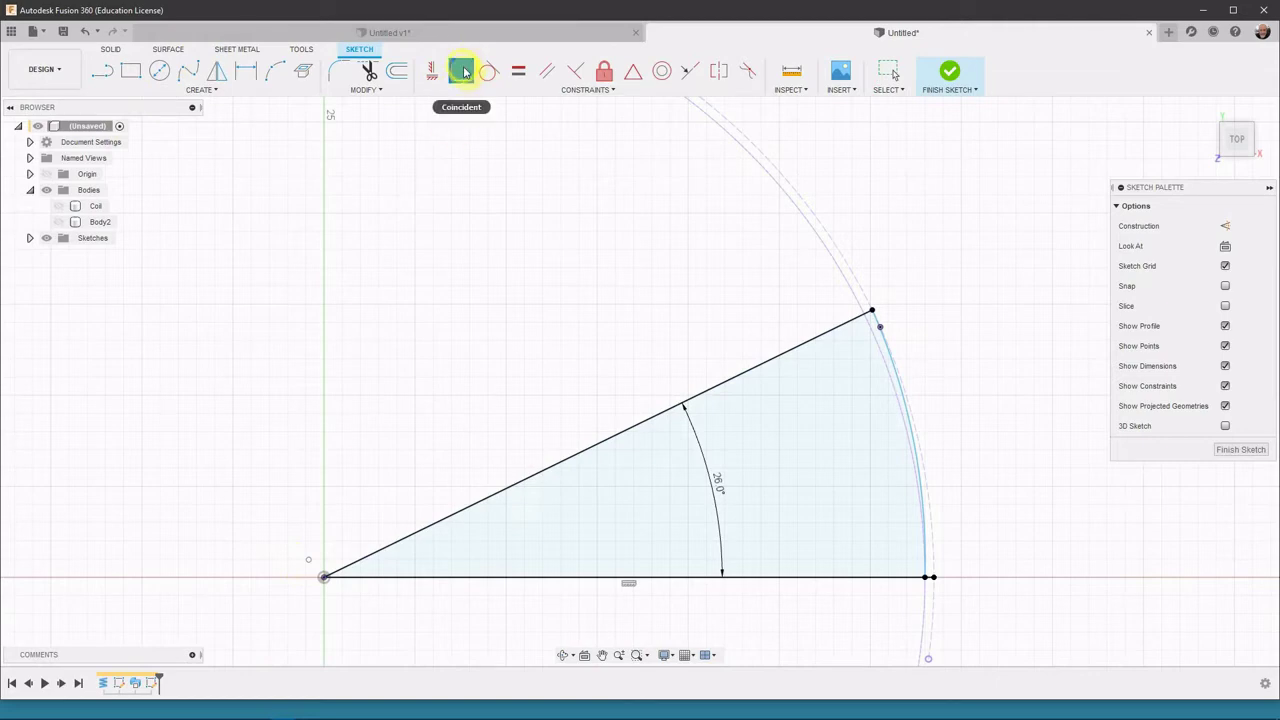
click(309, 566)
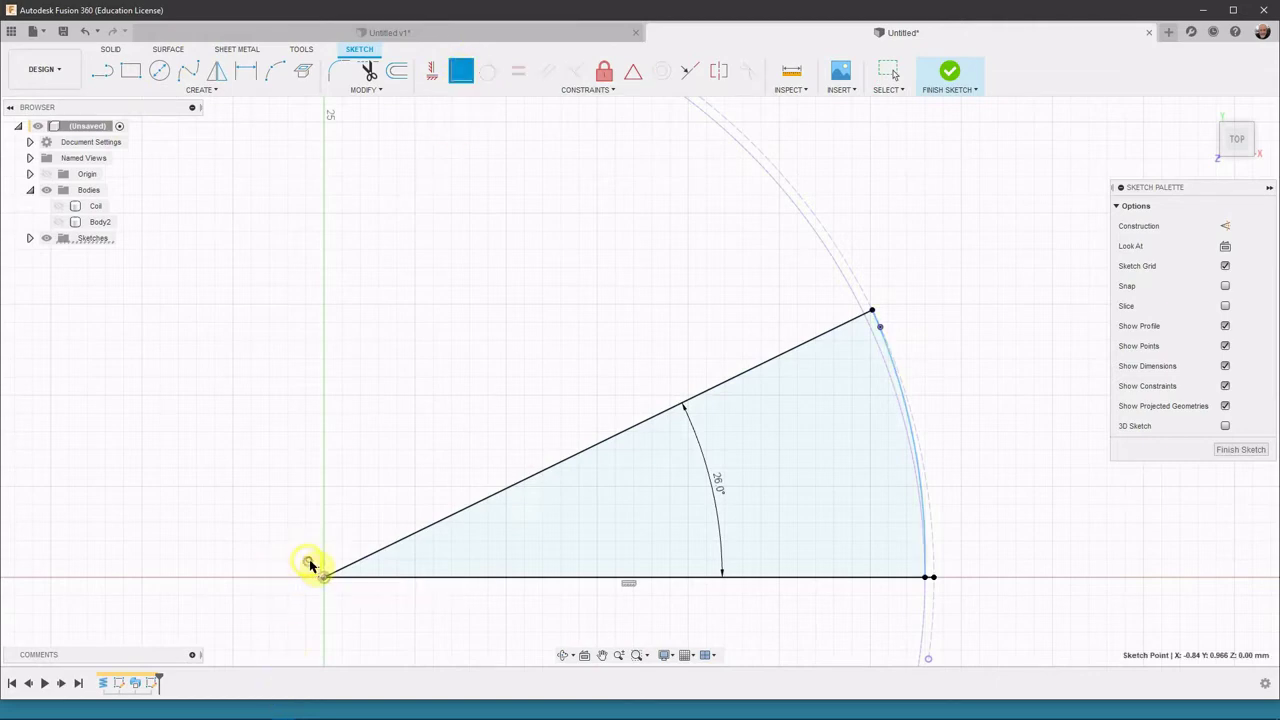
click(426, 526)
scroll(897, 322, up, 5)
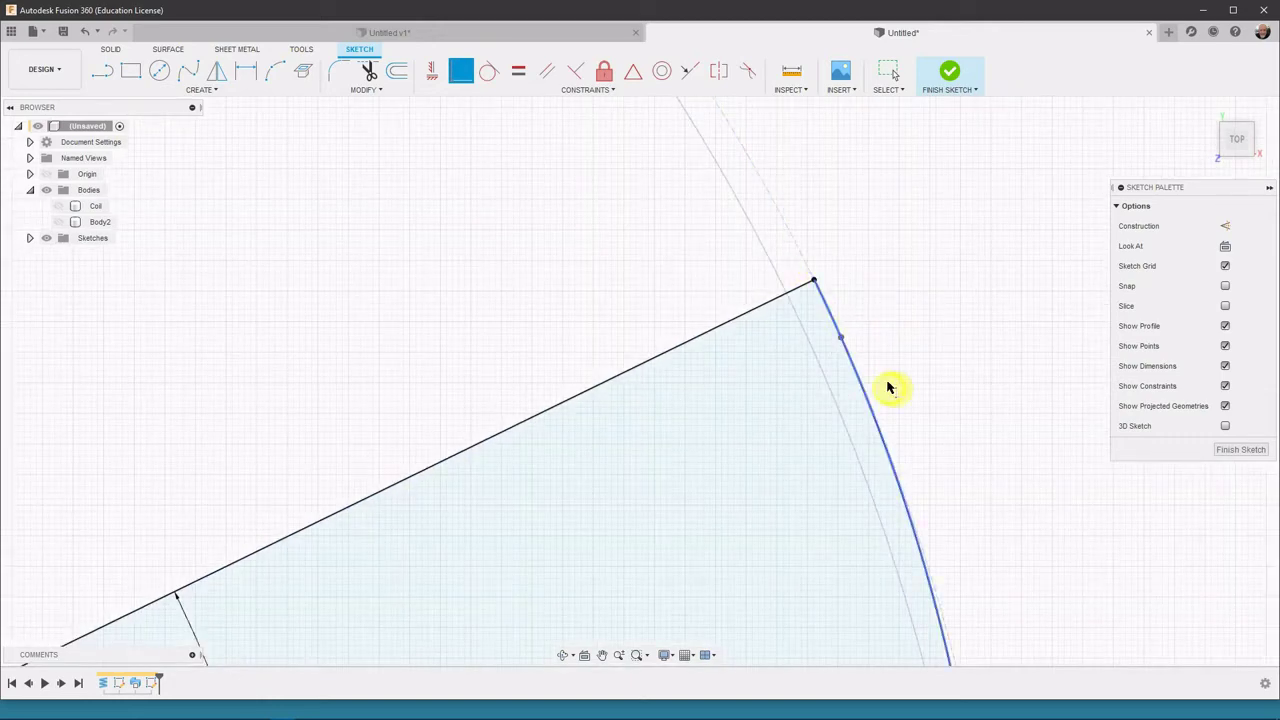
click(771, 331)
scroll(796, 317, down, 4)
click(826, 308)
scroll(845, 343, down, 3)
Step: Mirror the new arc across the horizontal line from the origin
middle_drag(866, 334, 871, 200)
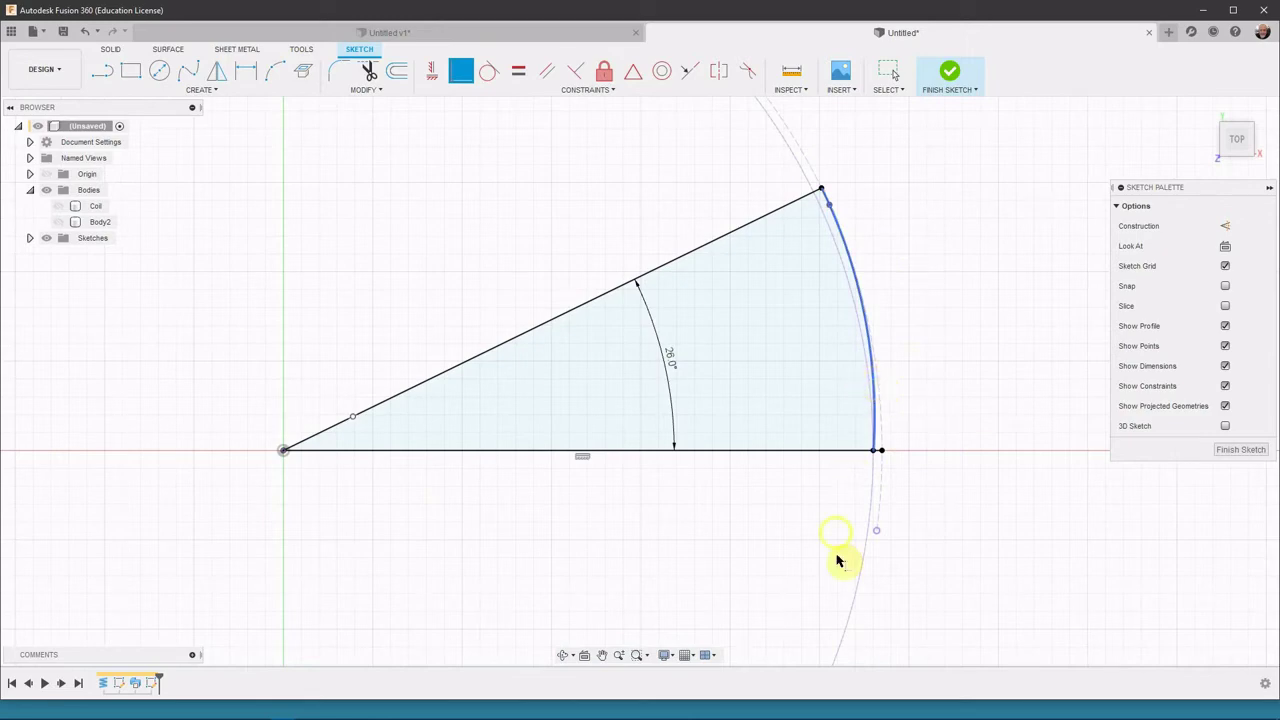
middle_drag(634, 562, 647, 481)
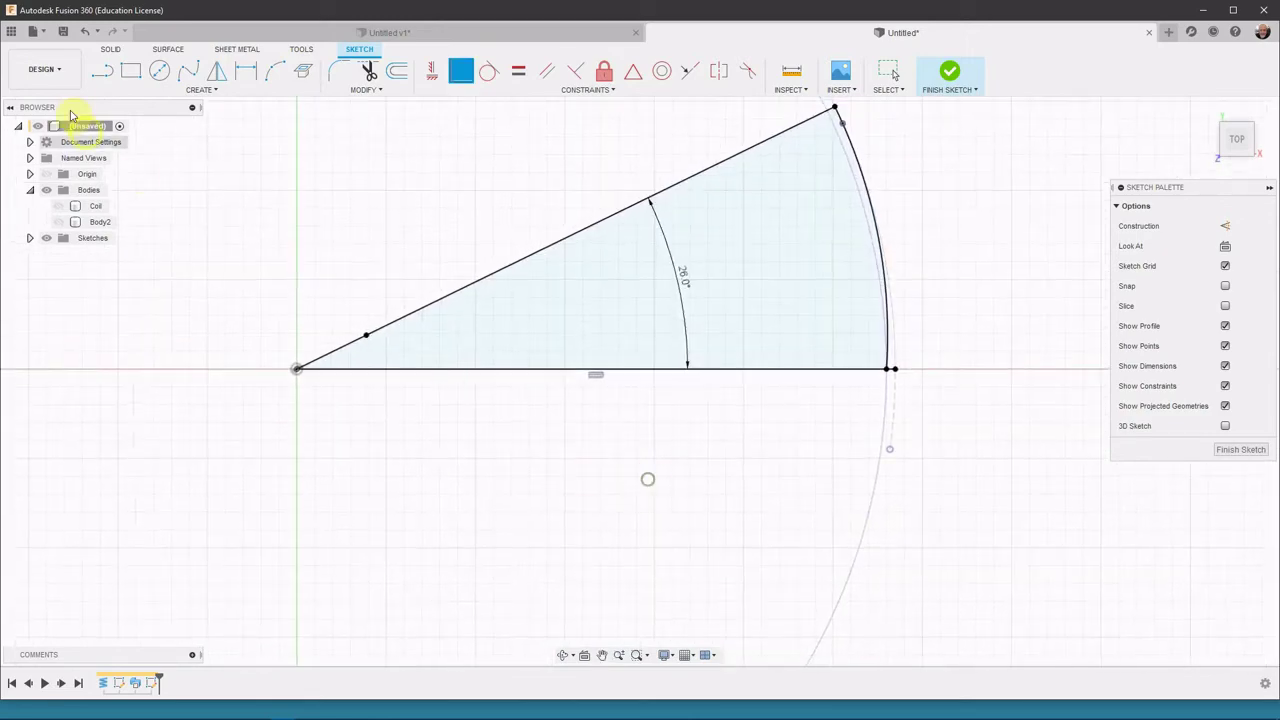
click(342, 74)
click(217, 73)
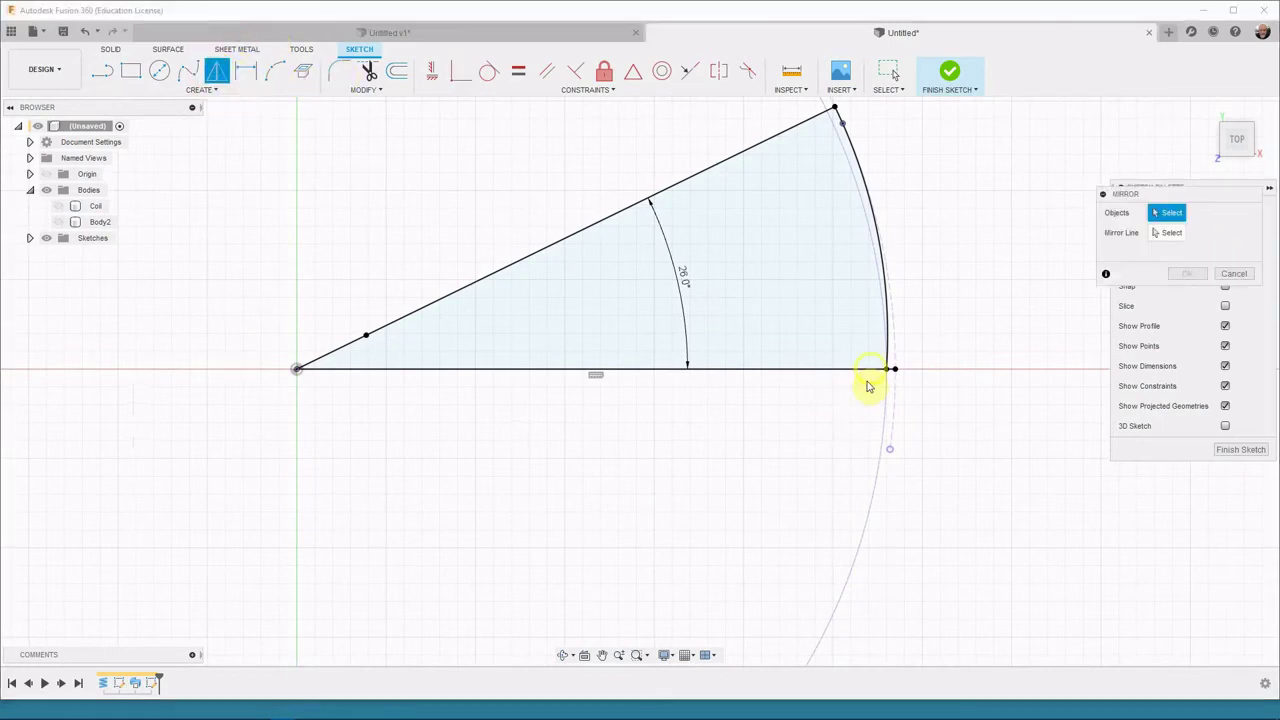
click(887, 315)
click(1166, 231)
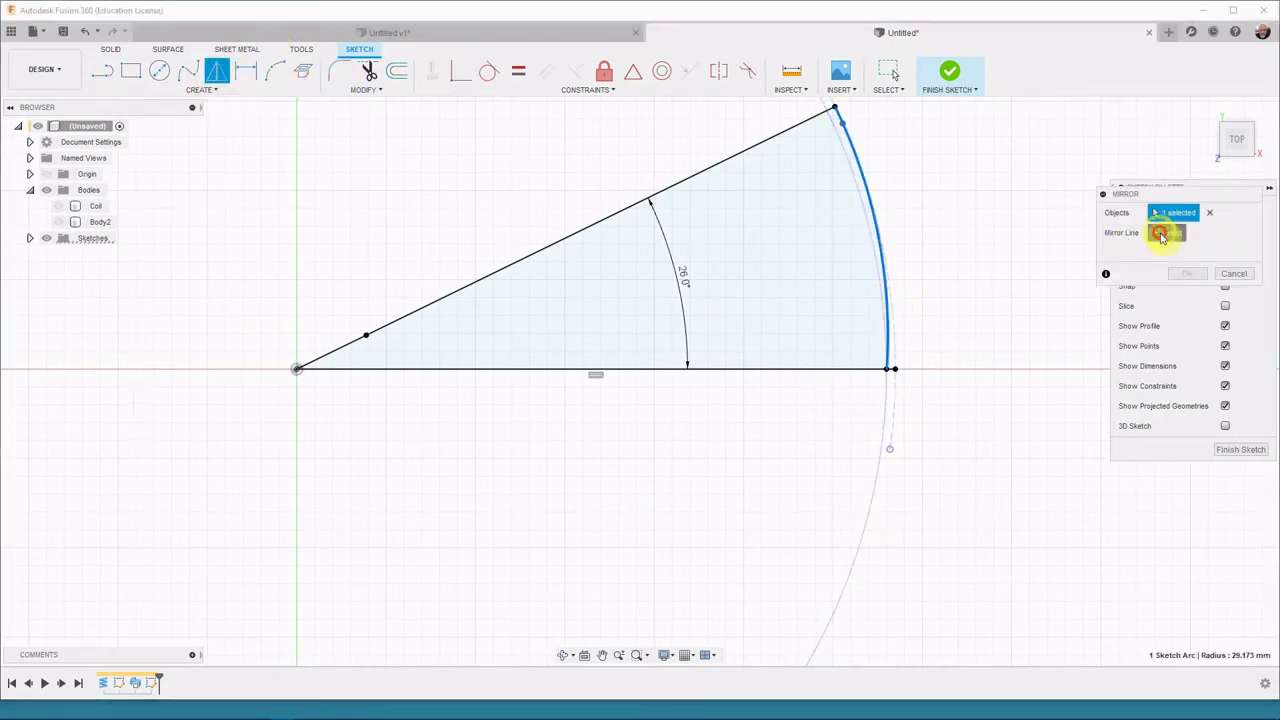
click(779, 370)
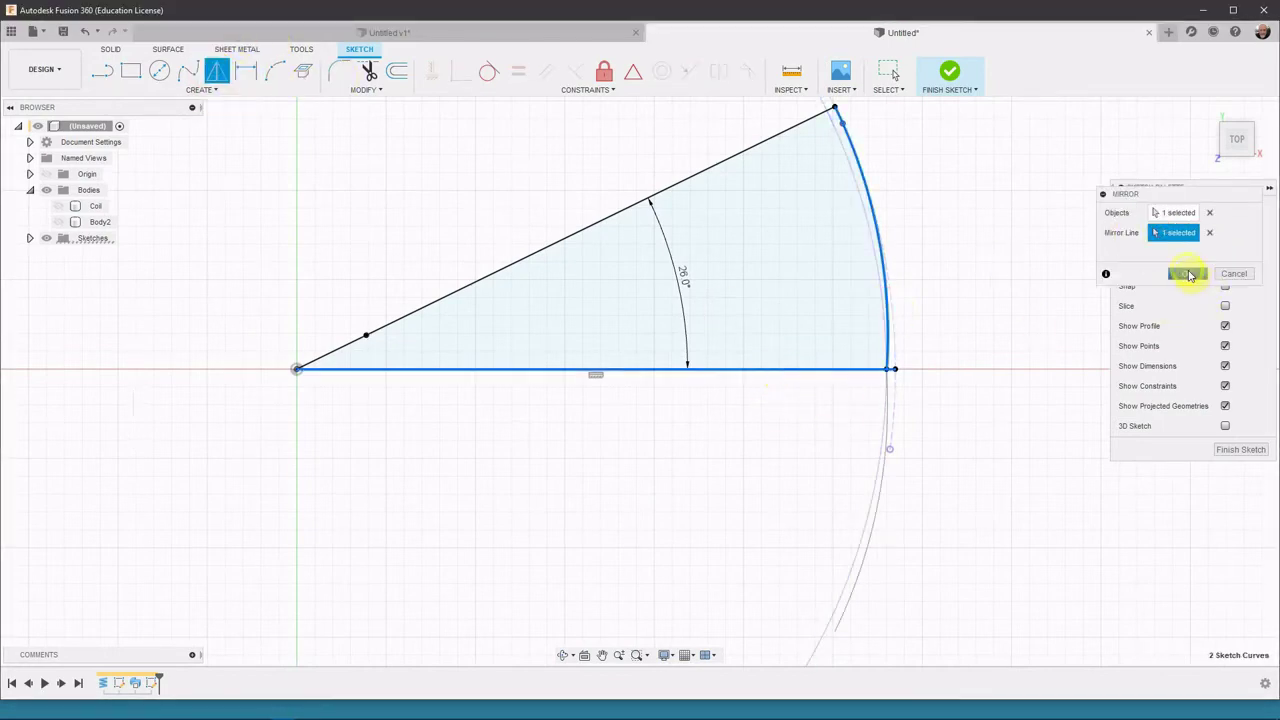
click(1187, 274)
Step: Convert the slanted and horizontal lines to construction geometry and finish the sketch
drag(549, 491, 457, 210)
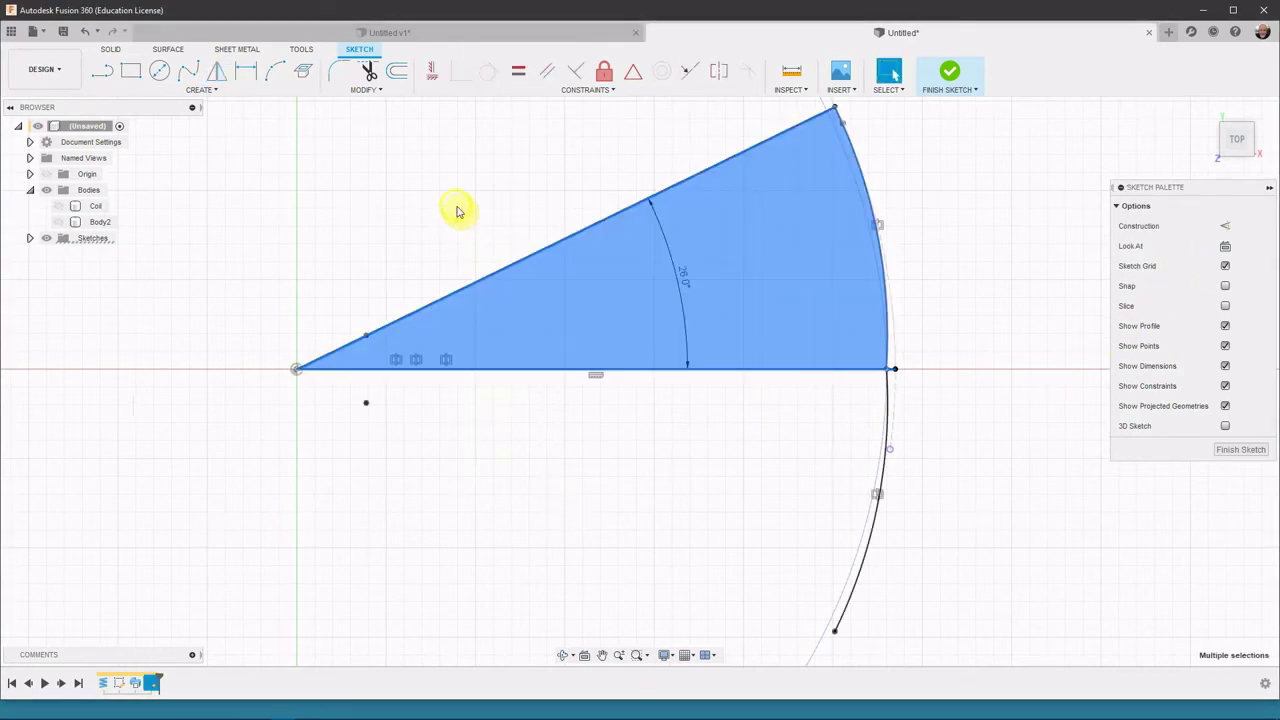
key(x)
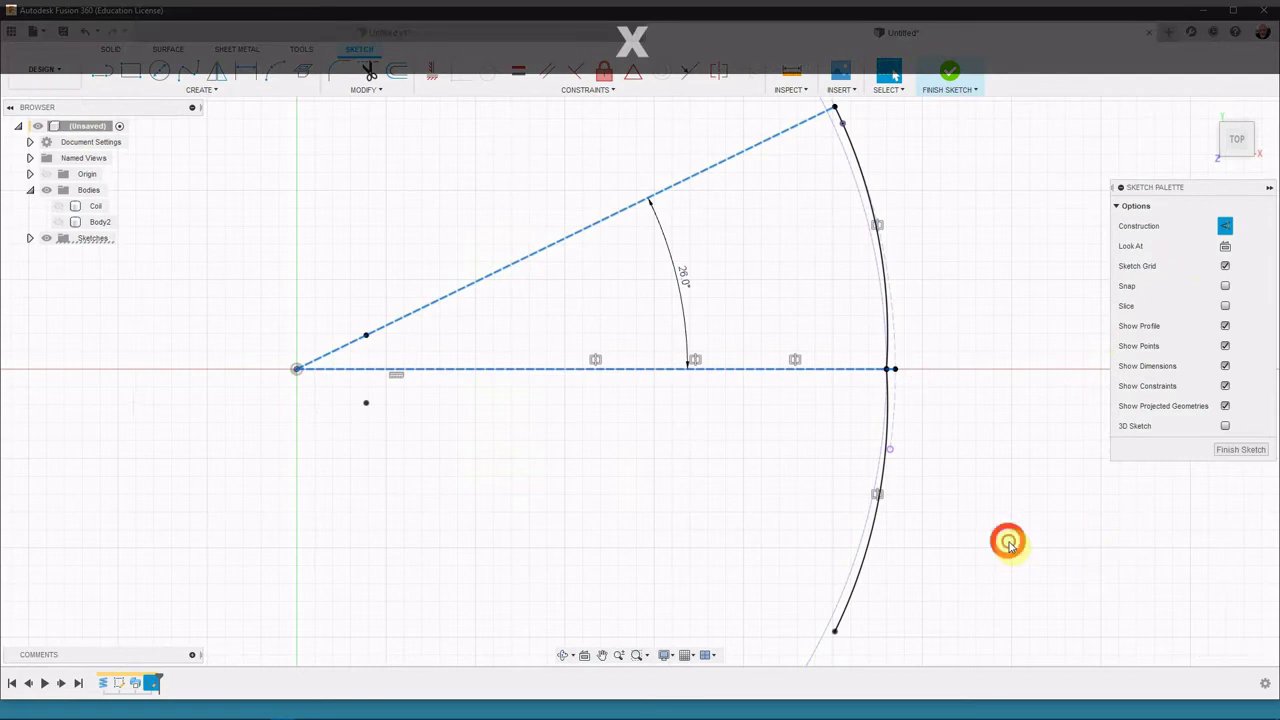
click(1240, 451)
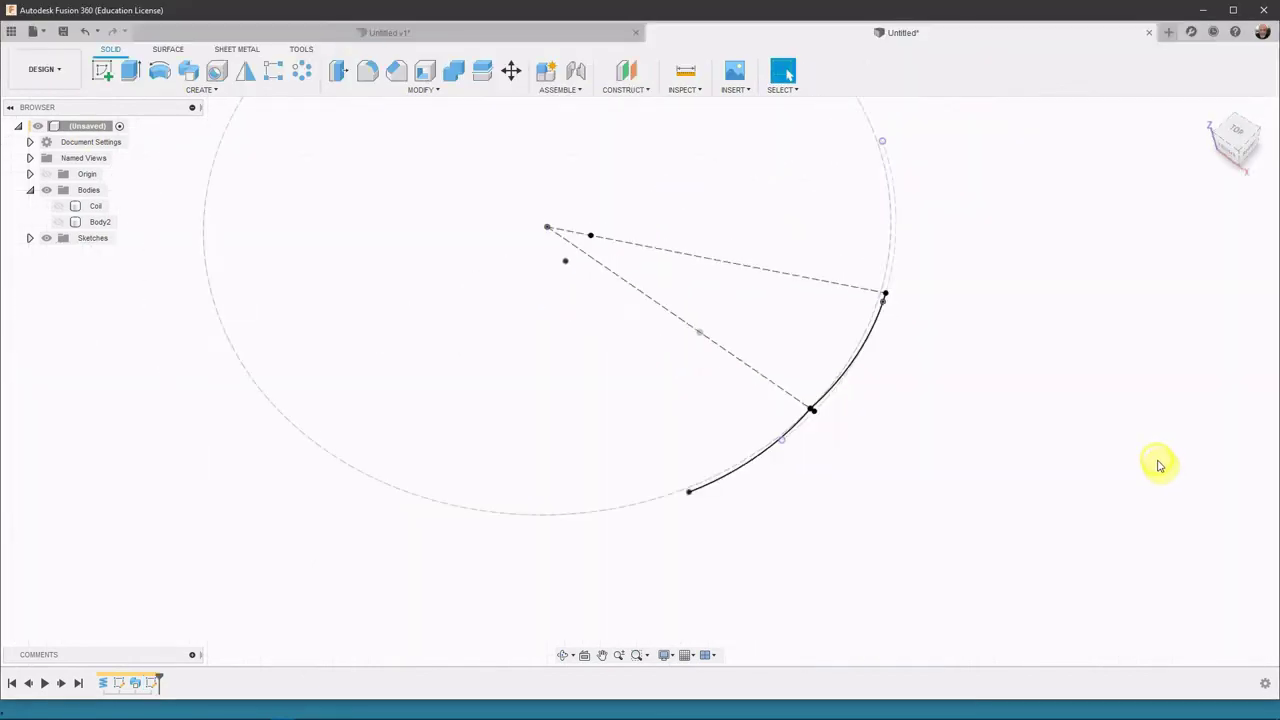
Step: Rename the thread body Body2 as Rosca and make it visible
click(90, 222)
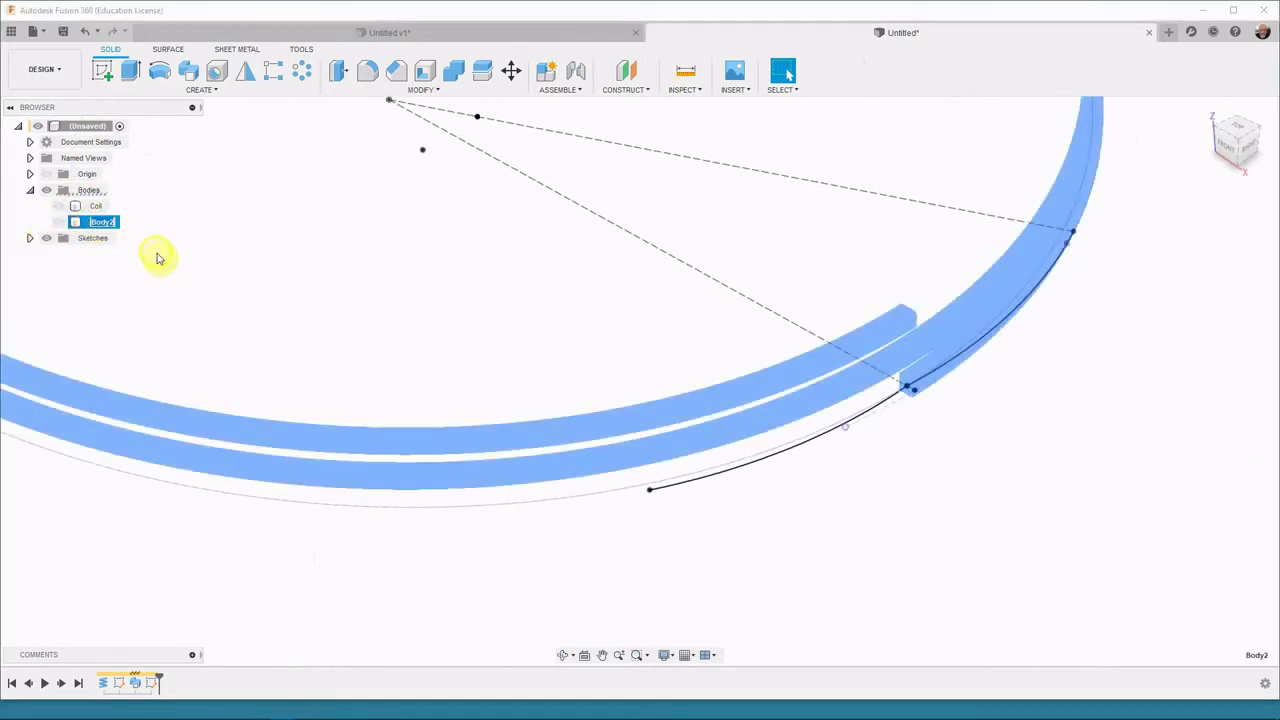
text(R)
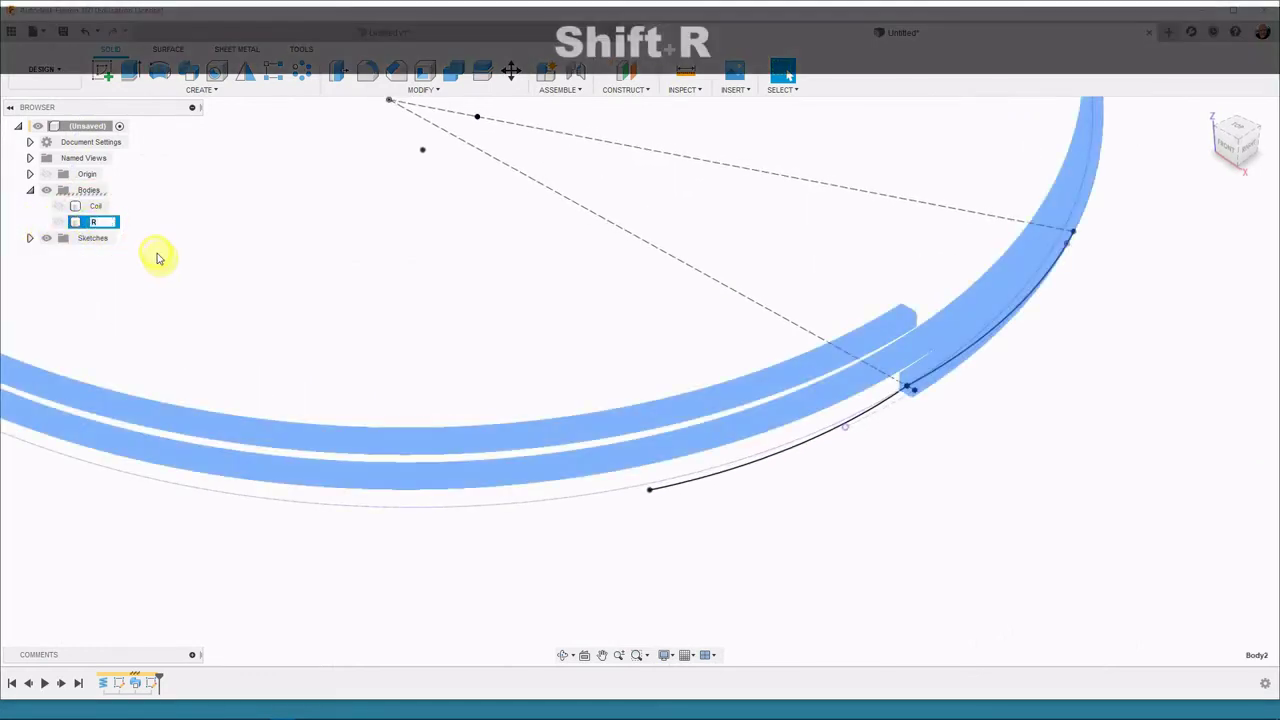
text(oscas)
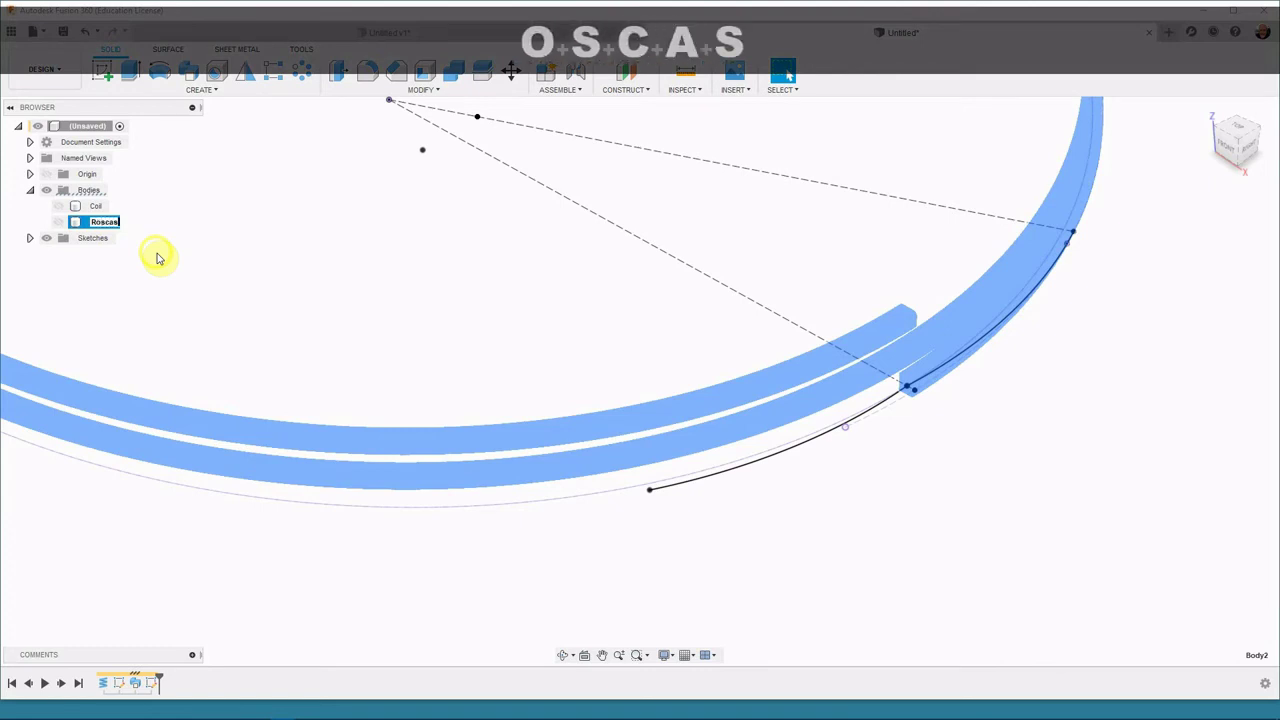
key(BackSpace)
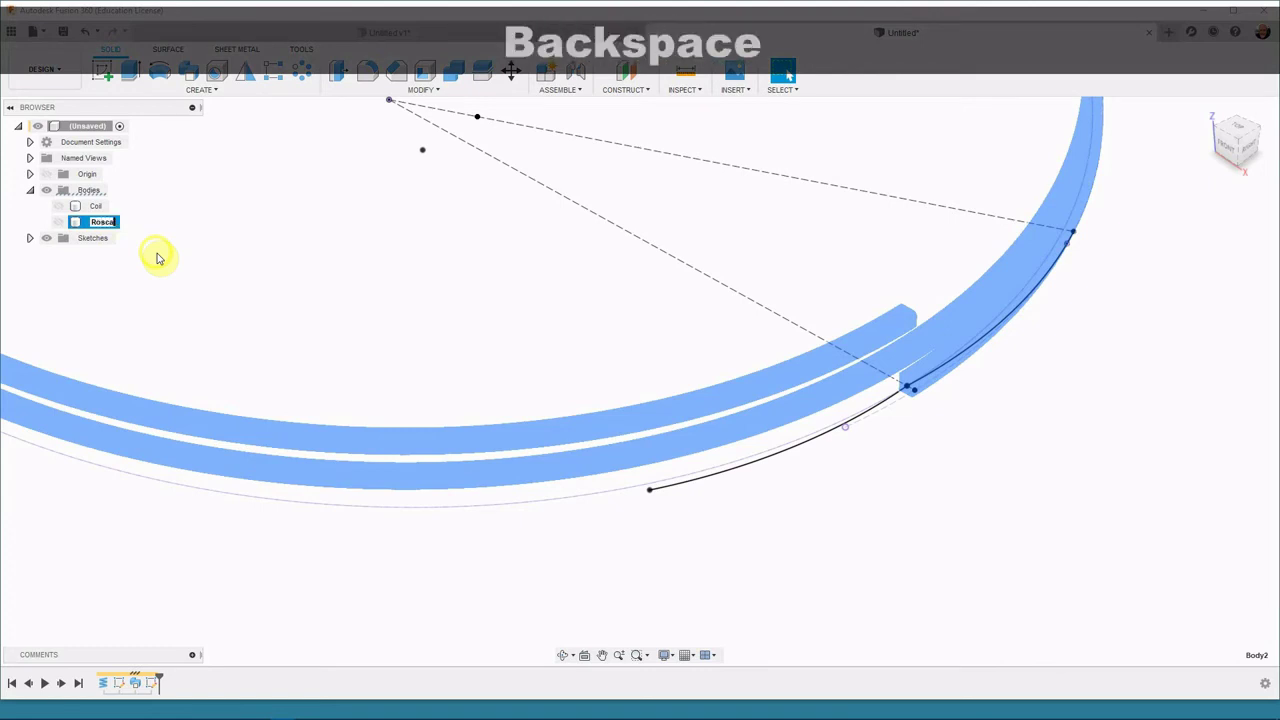
key(Return)
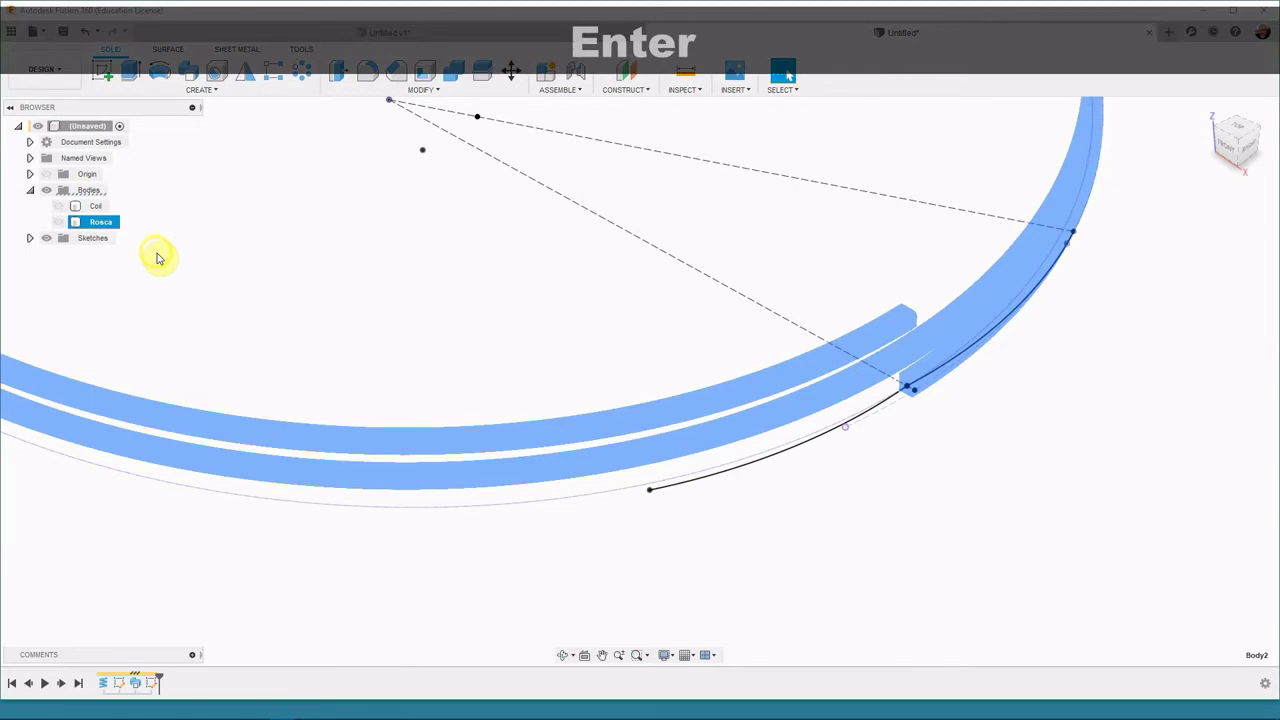
click(512, 320)
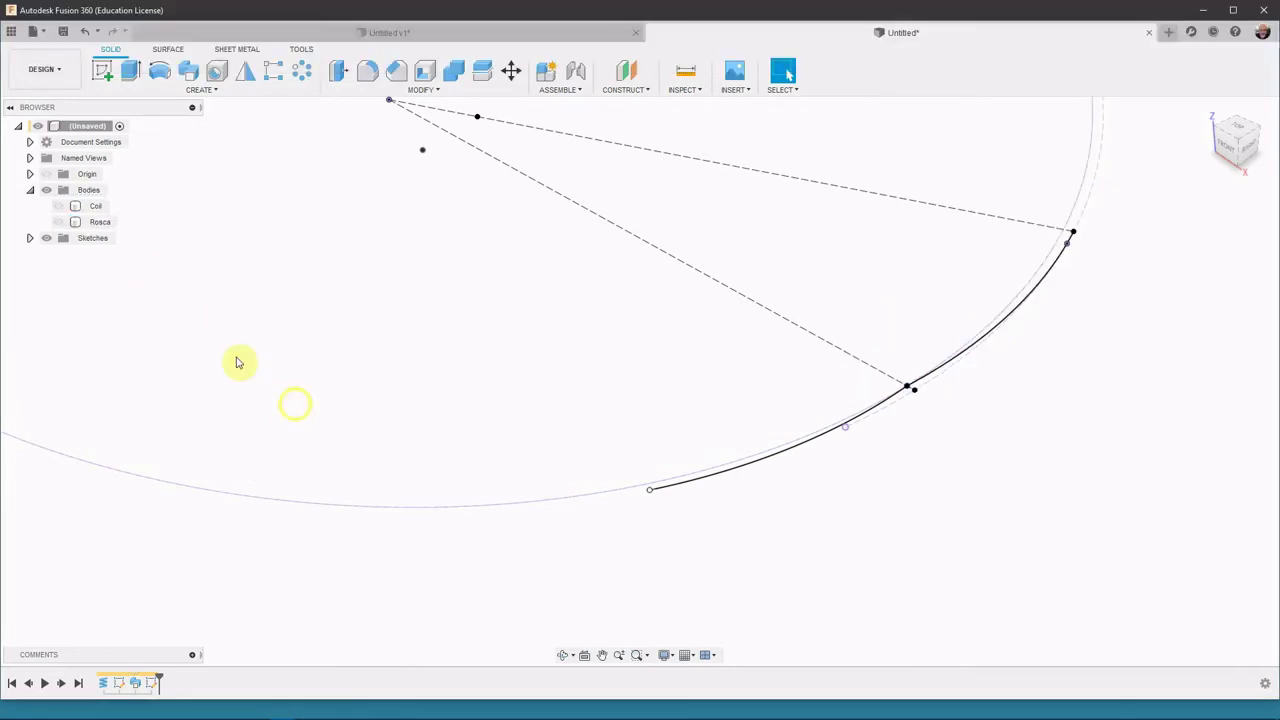
click(58, 224)
Step: Extrude the sketched arc running through the lower thread end as a new surface body, symmetric with a distance of 1 mm
scroll(729, 580, up, 5)
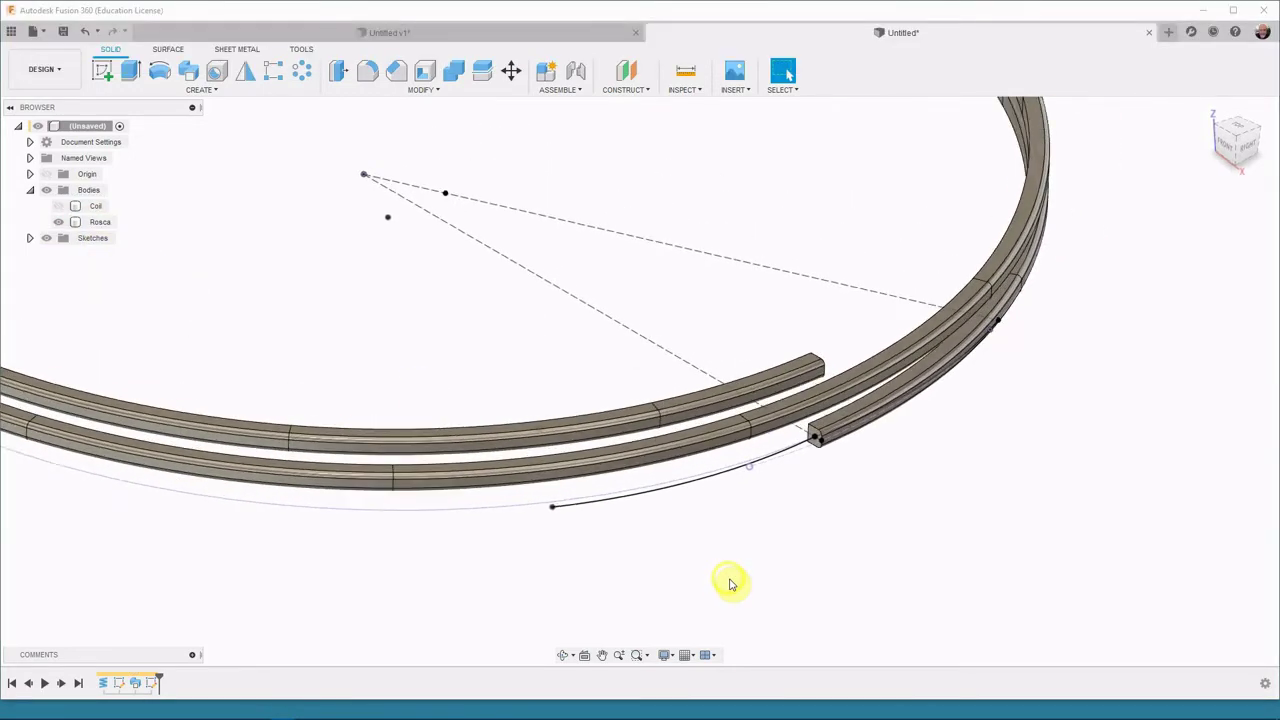
shift+middle_drag(750, 588, 760, 442)
scroll(763, 466, up, 3)
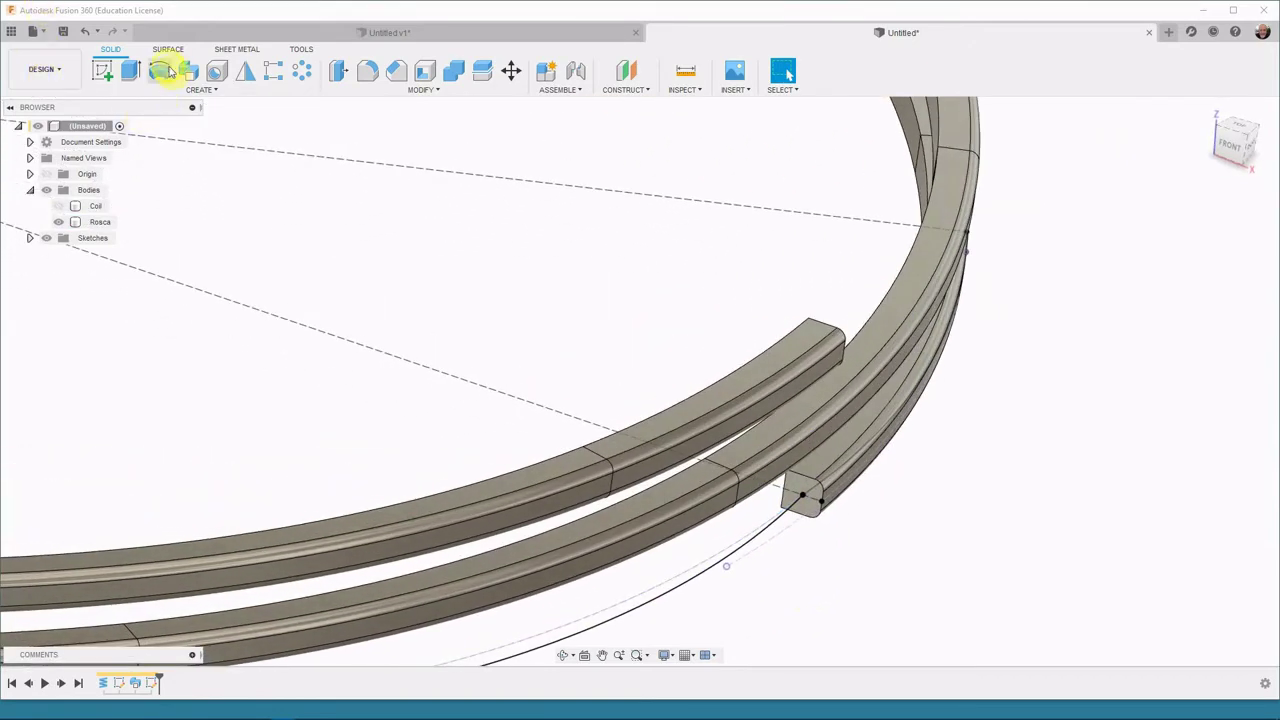
click(170, 52)
shift+middle_drag(729, 460, 876, 477)
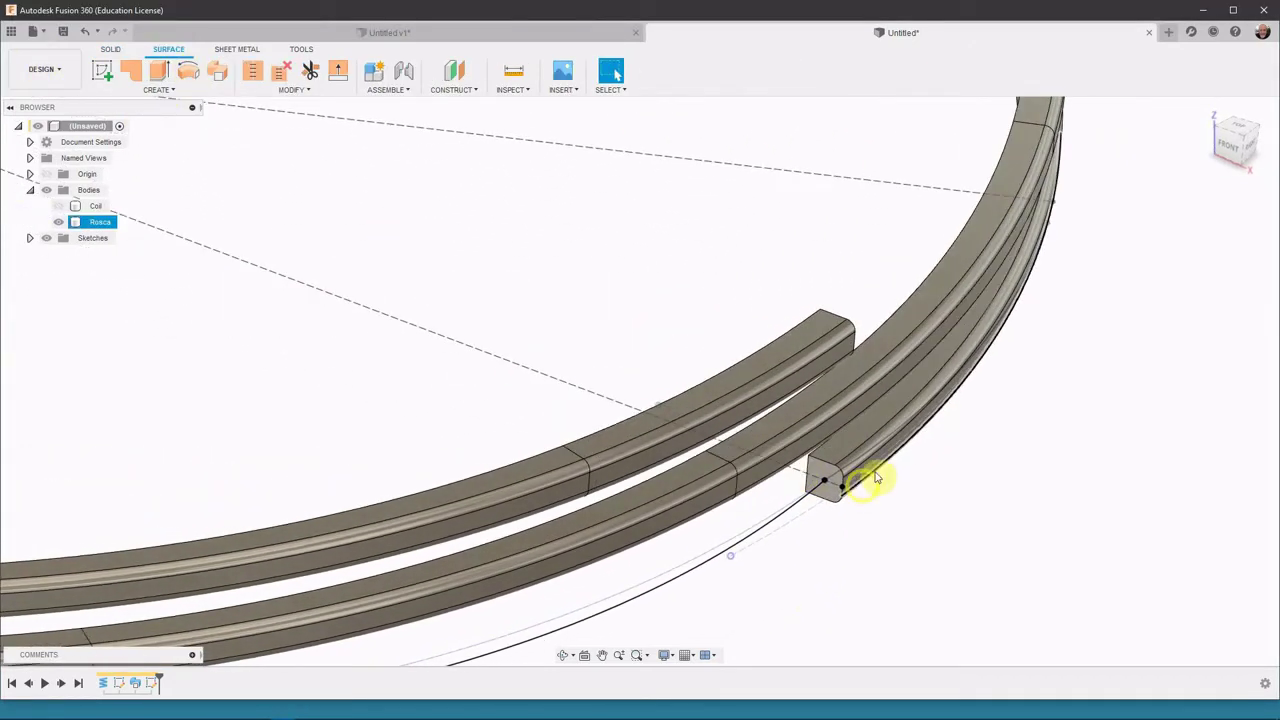
click(873, 453)
click(875, 449)
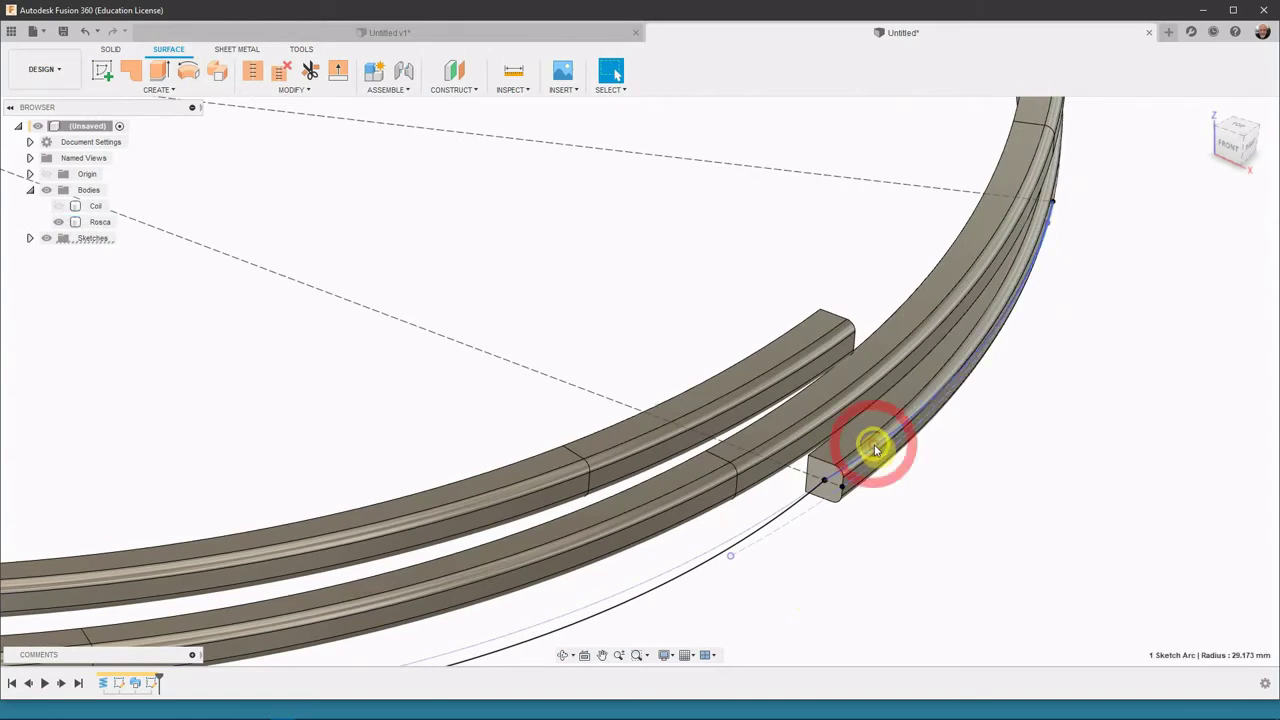
click(157, 77)
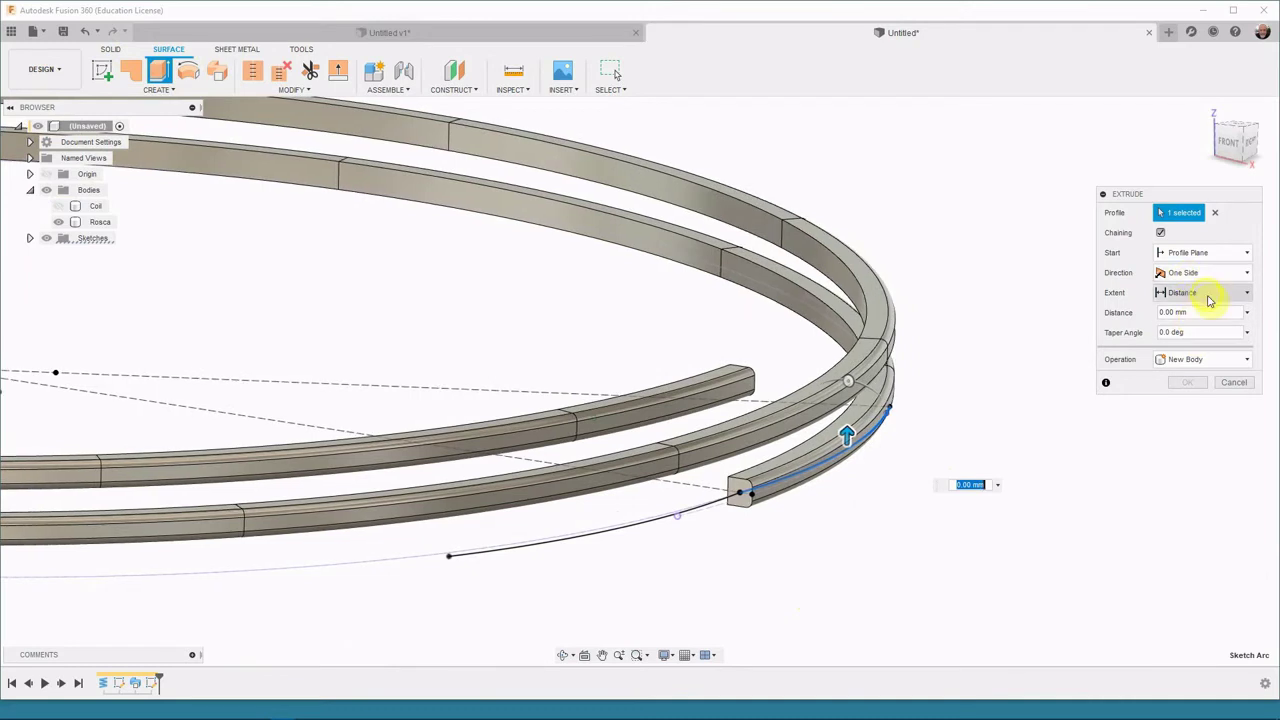
click(1207, 293)
click(1205, 277)
click(1206, 320)
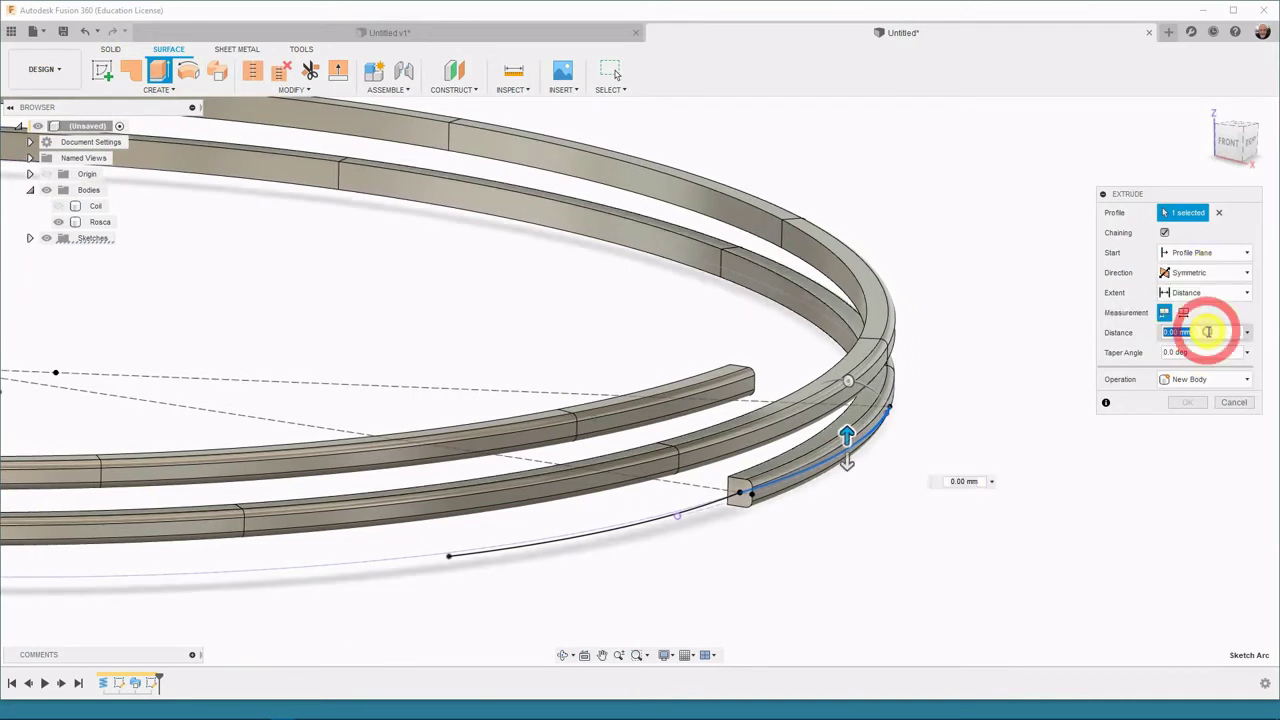
text(1)
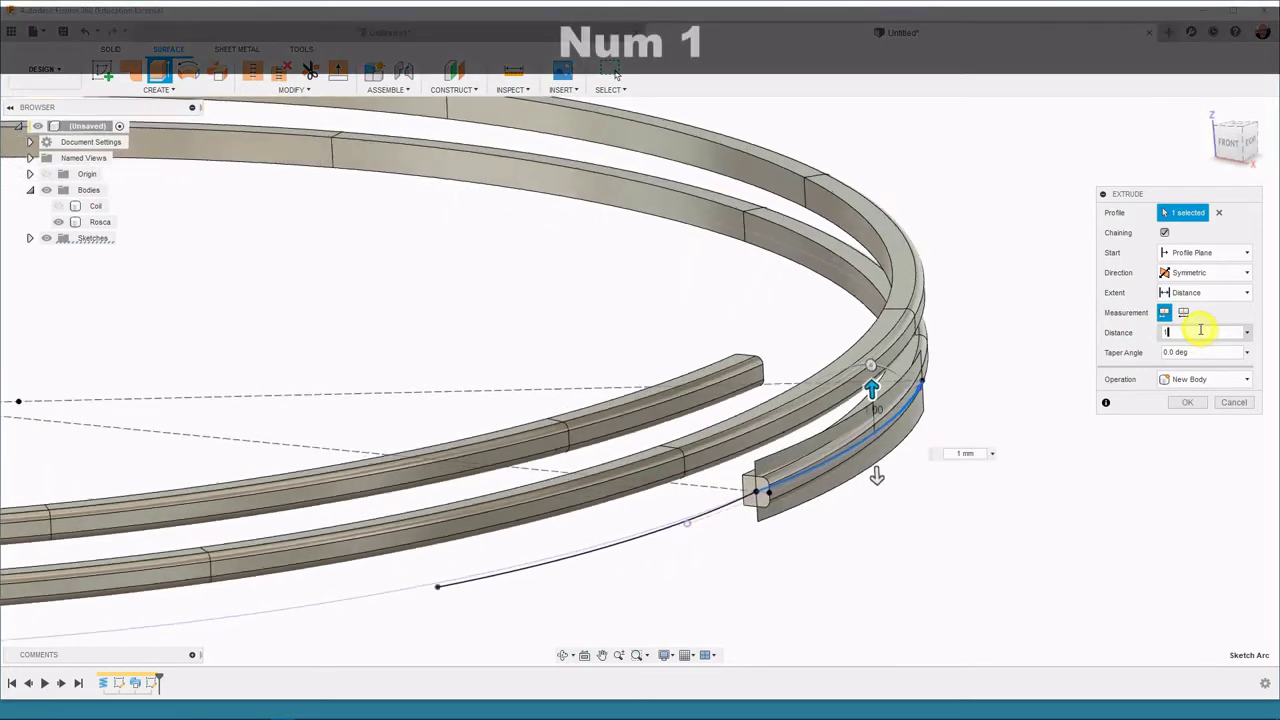
click(1190, 401)
Step: Show Sketch3 with the thread-end arcs again
shift+middle_drag(1191, 400, 157, 137)
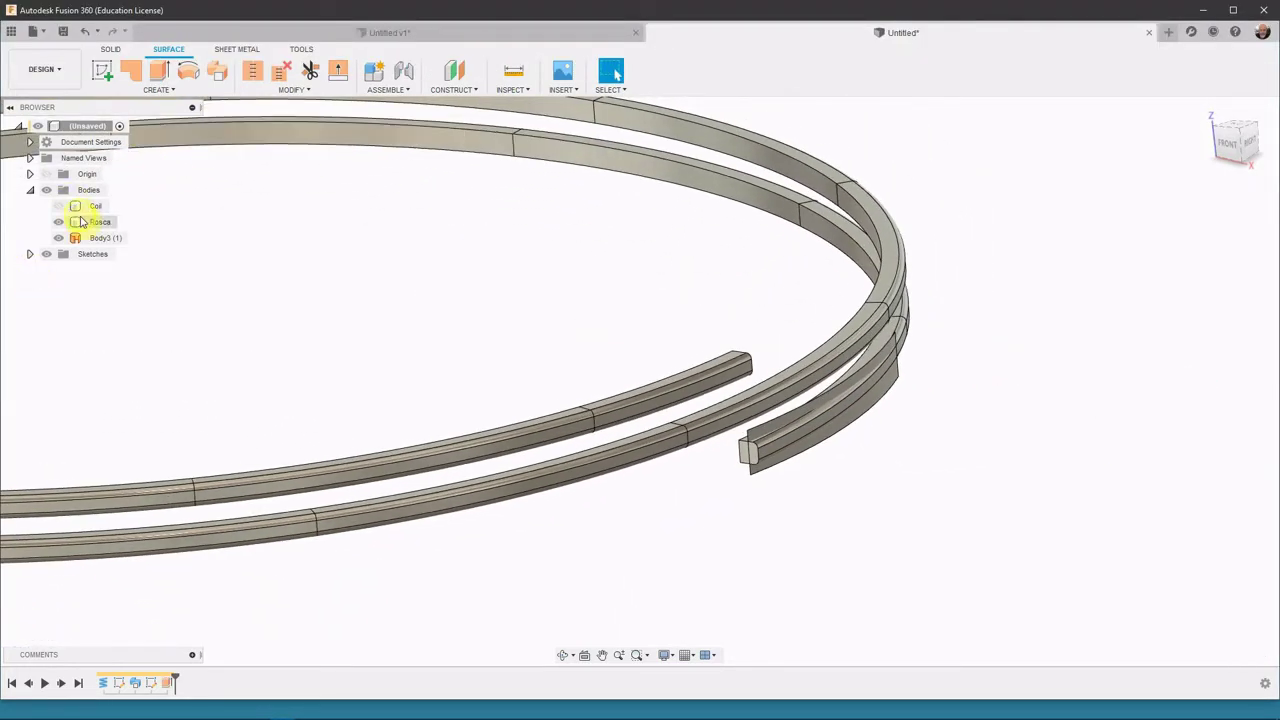
click(30, 254)
click(57, 286)
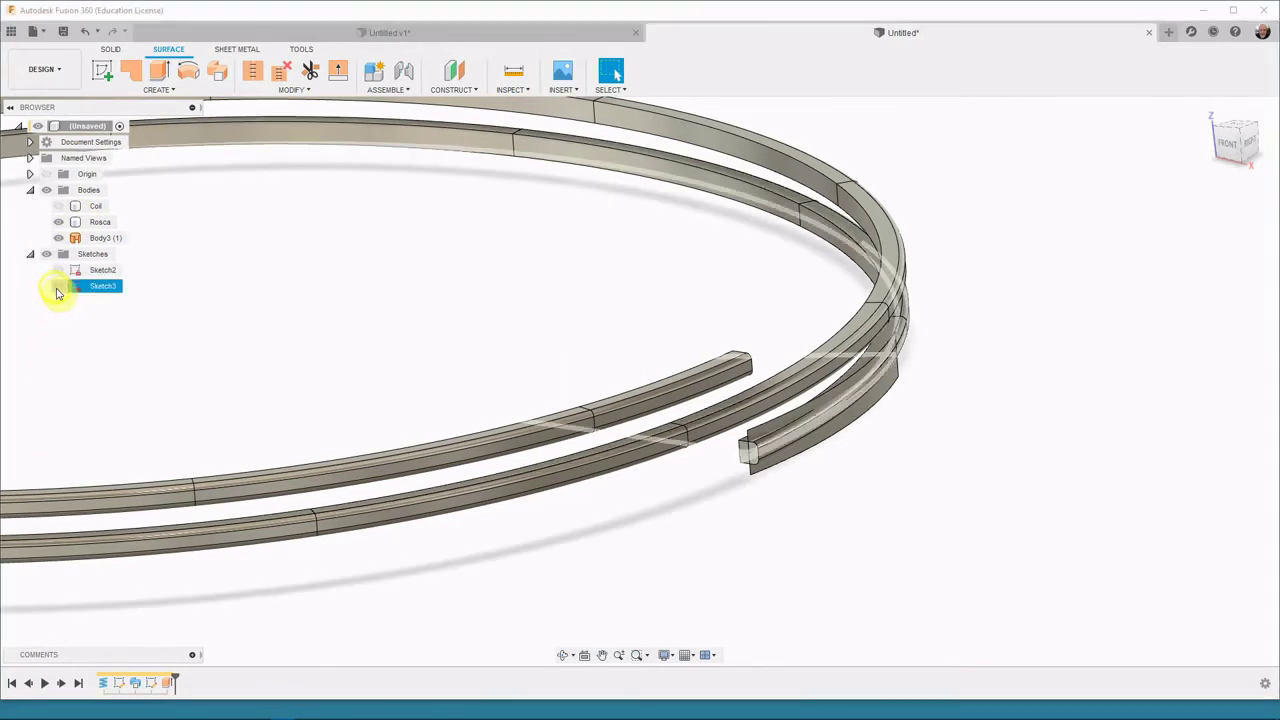
Step: Extrude the second sketched arc, beyond the lower thread end, as a new surface body, symmetric with a distance of 1 mm
shift+middle_drag(437, 344, 482, 378)
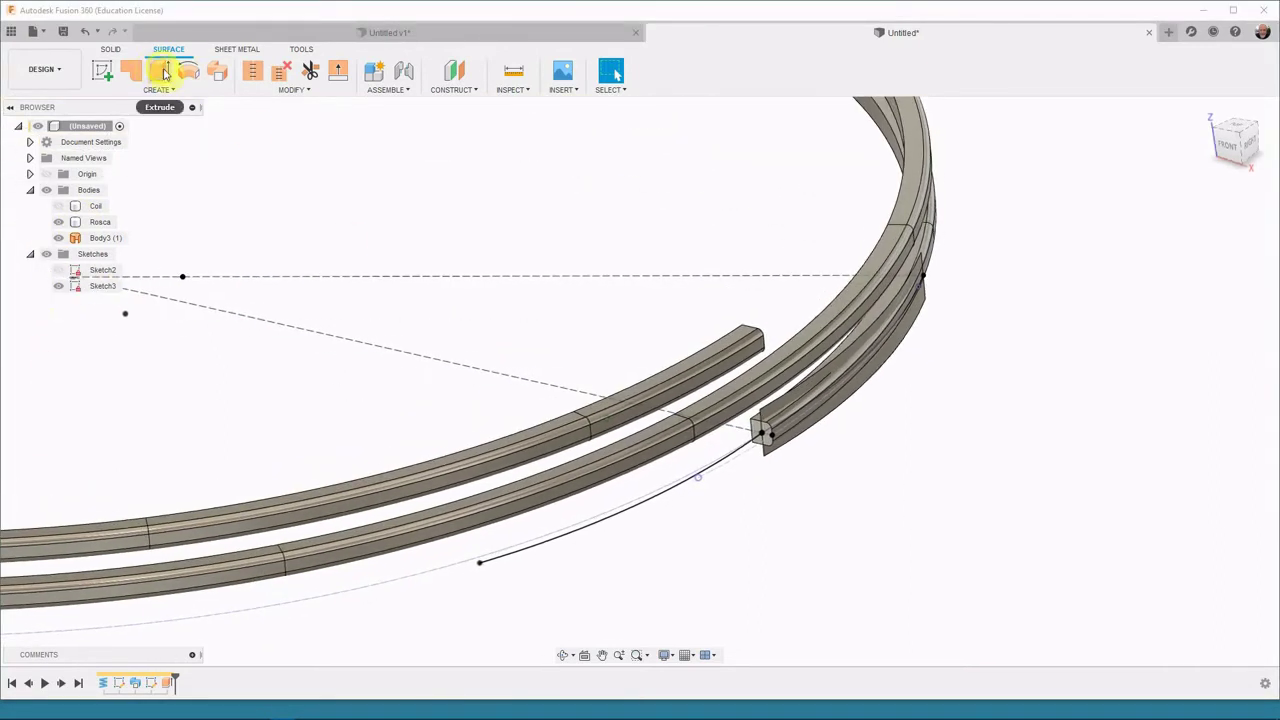
click(156, 75)
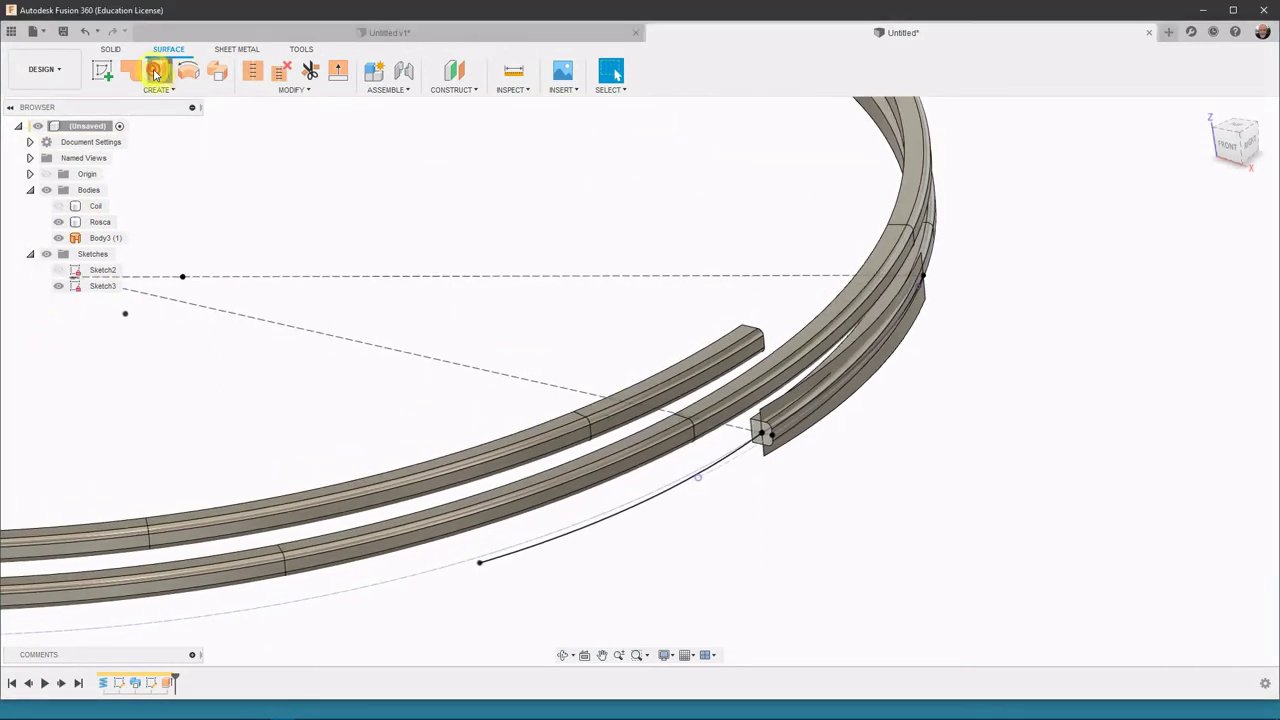
click(575, 532)
click(1240, 274)
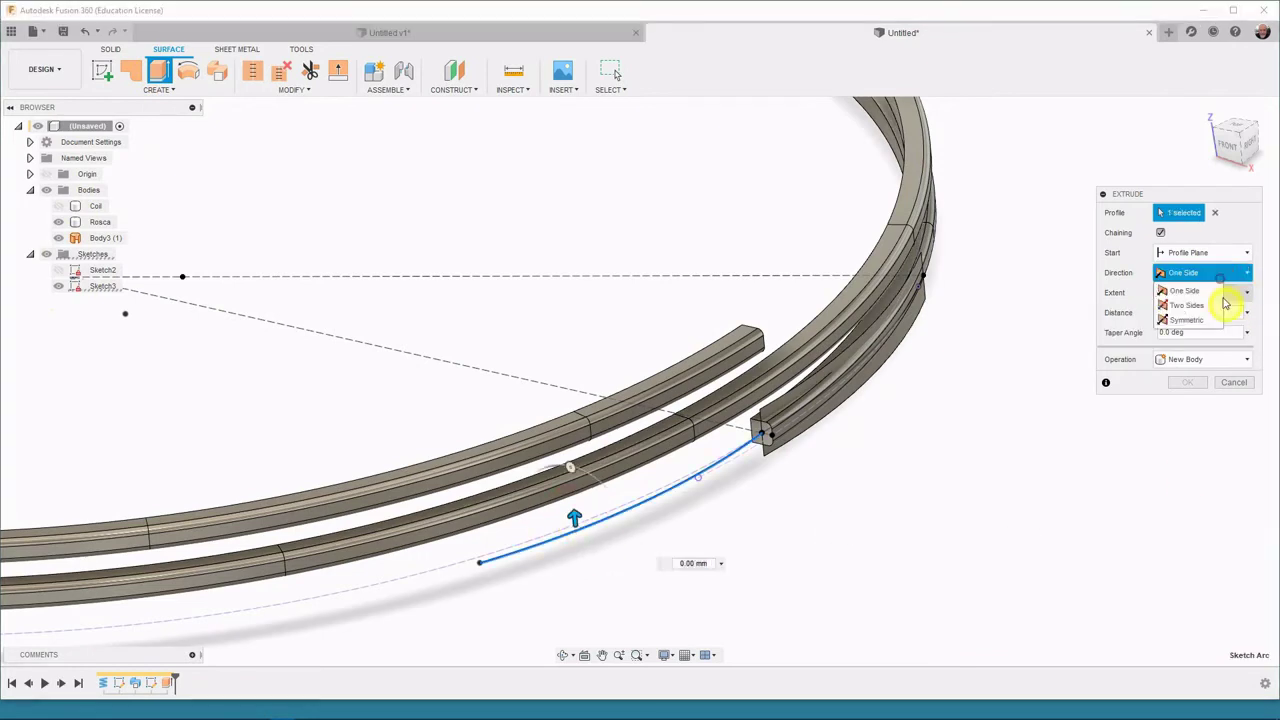
click(1190, 320)
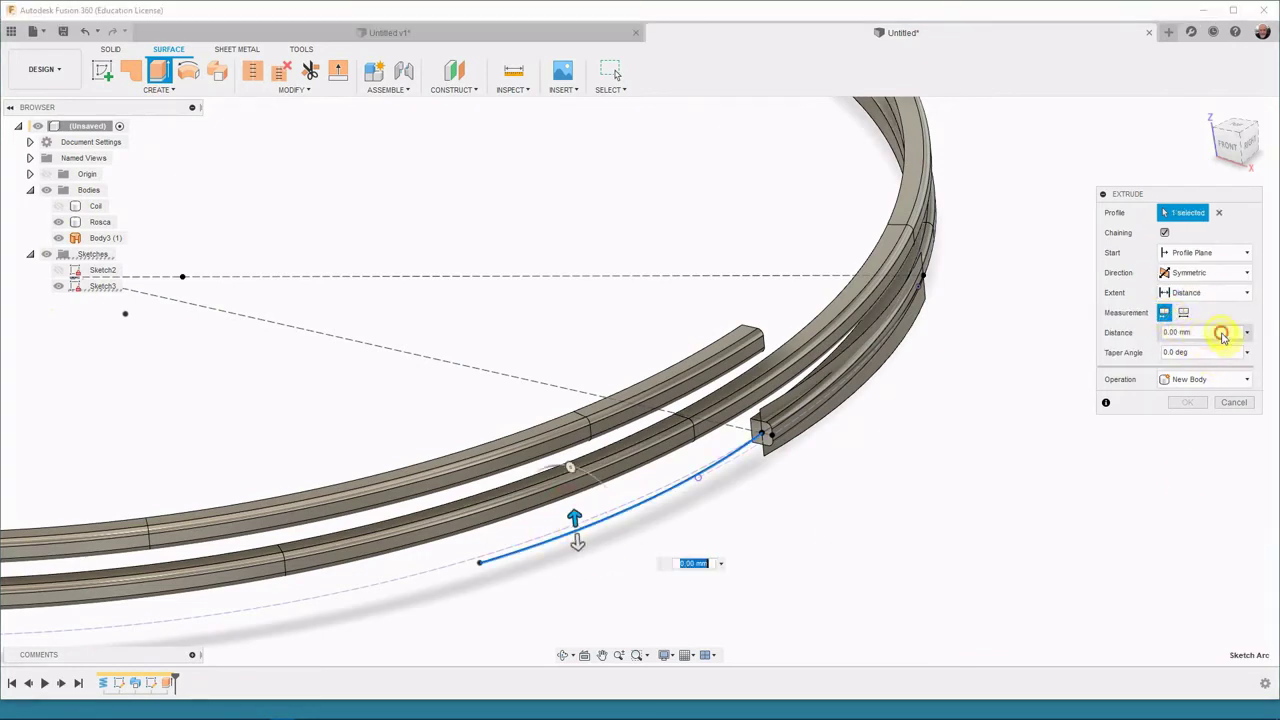
double_click(1221, 332)
text(1)
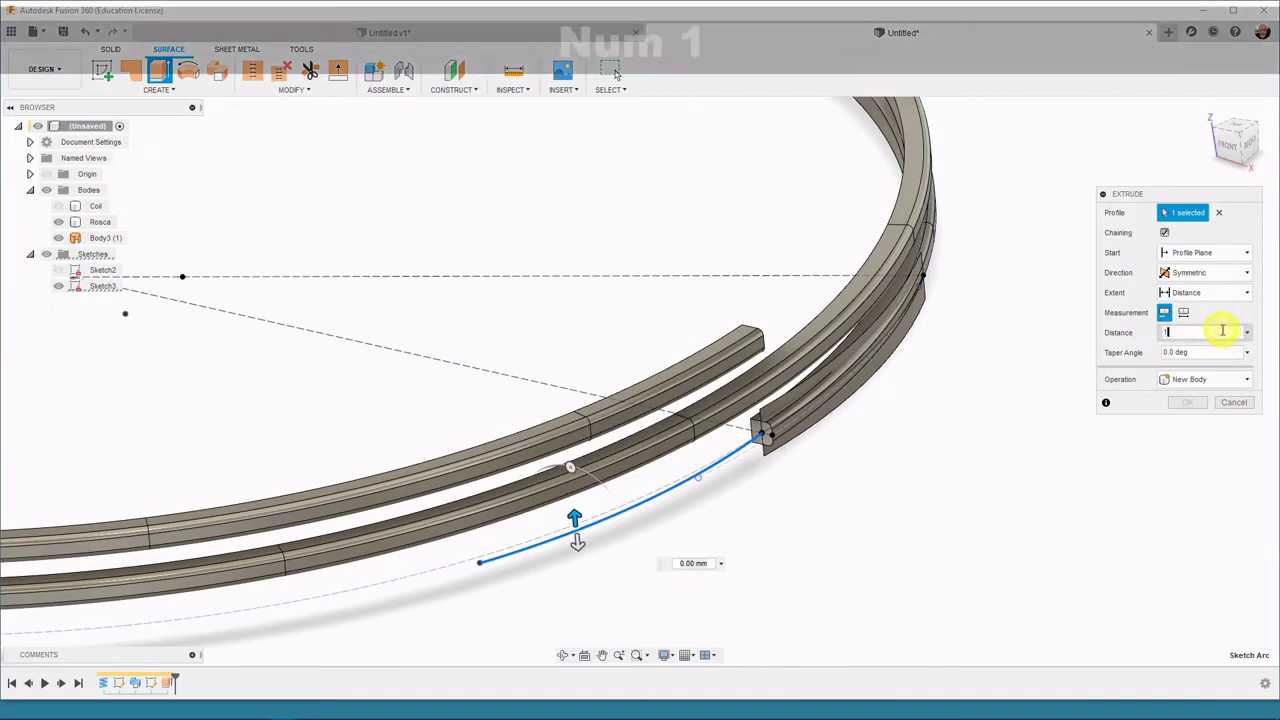
key(Return)
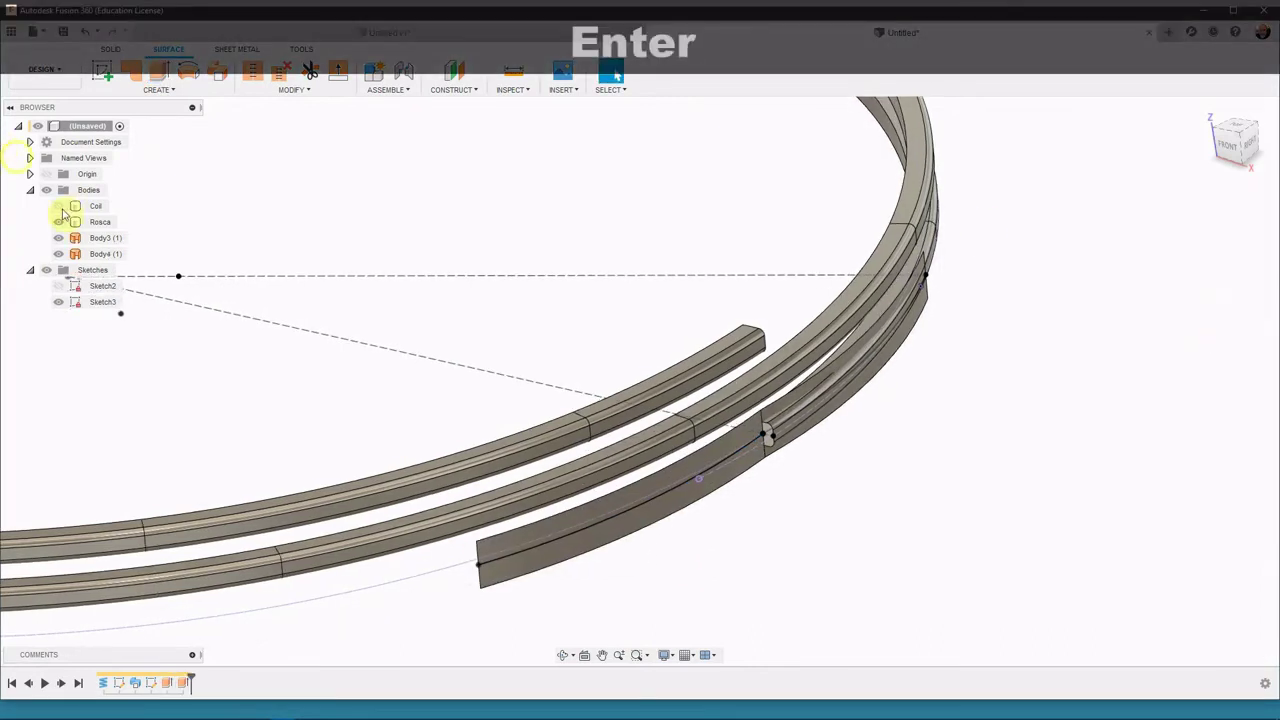
Step: Move the surface Body4 up 4 mm in Z so it runs through the upper thread end
click(97, 254)
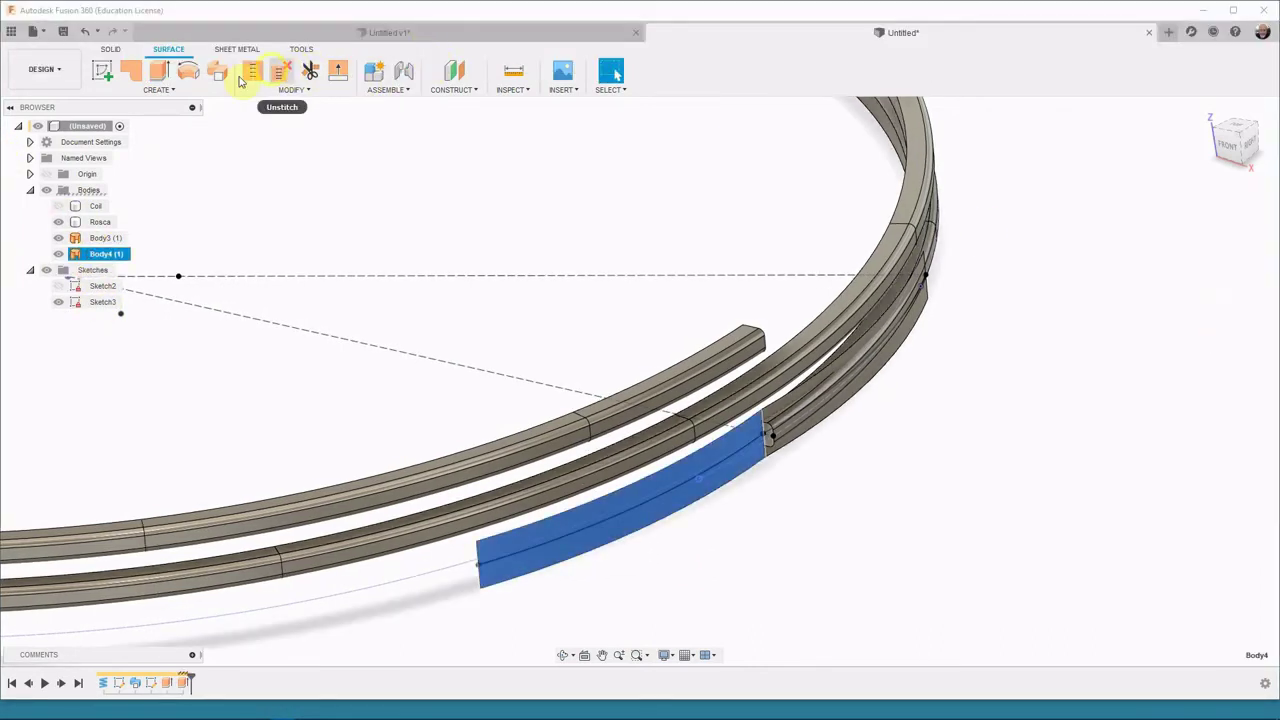
key(m)
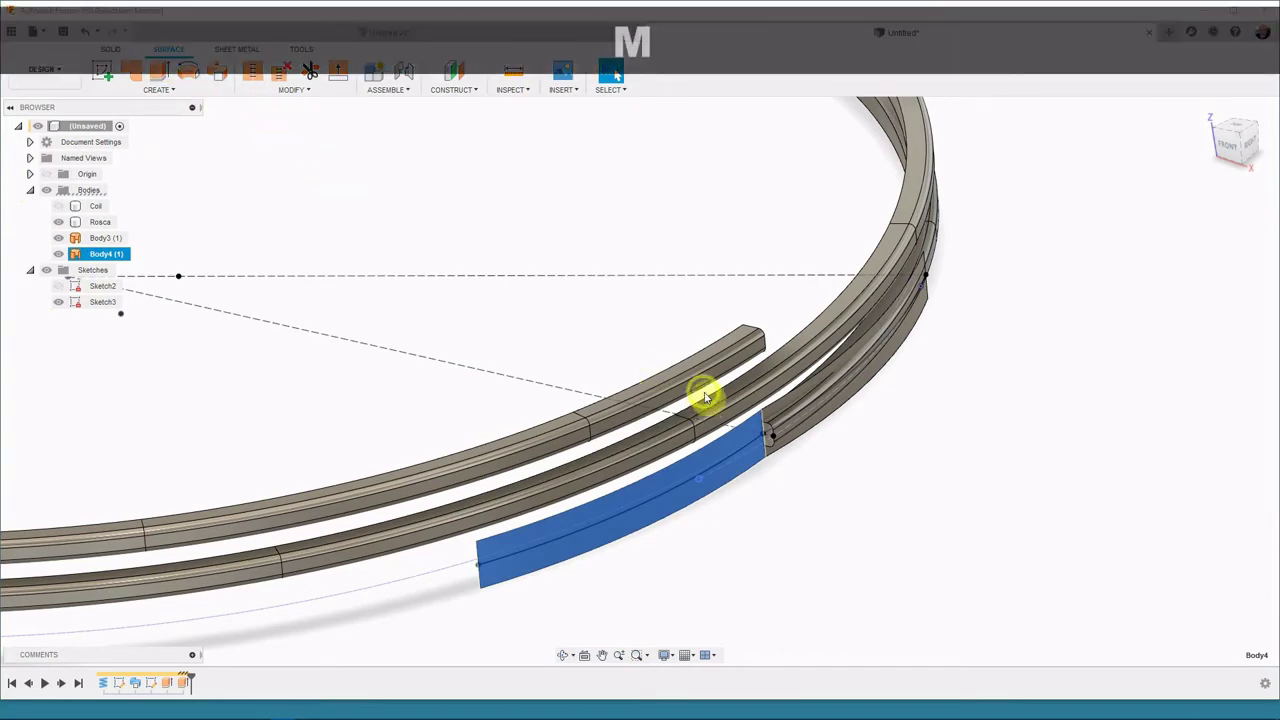
scroll(924, 483, up, 2)
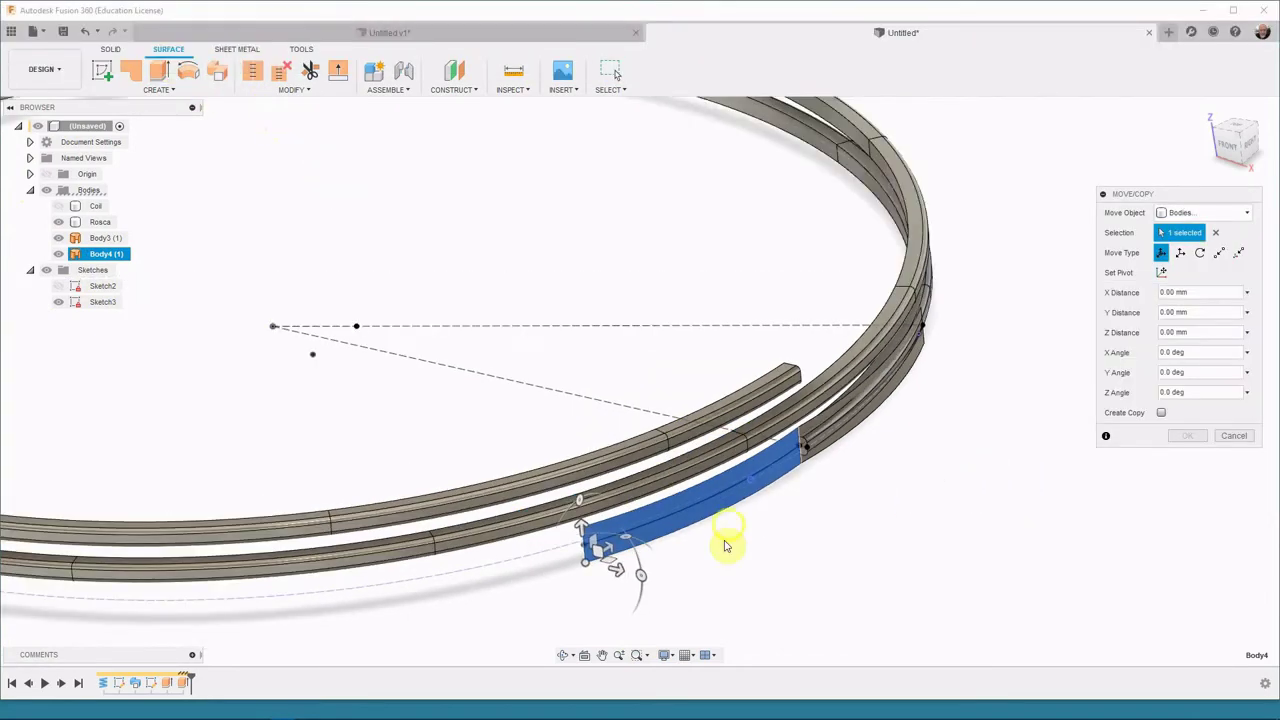
scroll(602, 541, down, 3)
drag(563, 514, 551, 406)
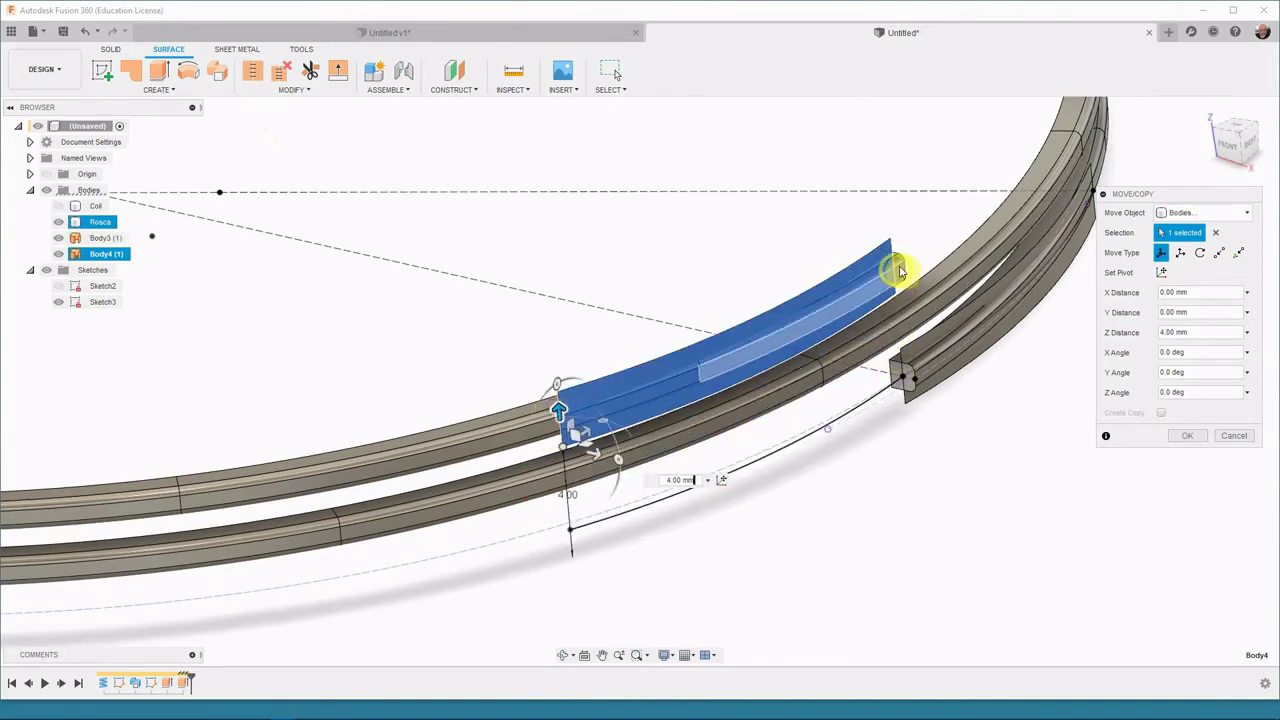
shift+middle_drag(894, 271, 771, 434)
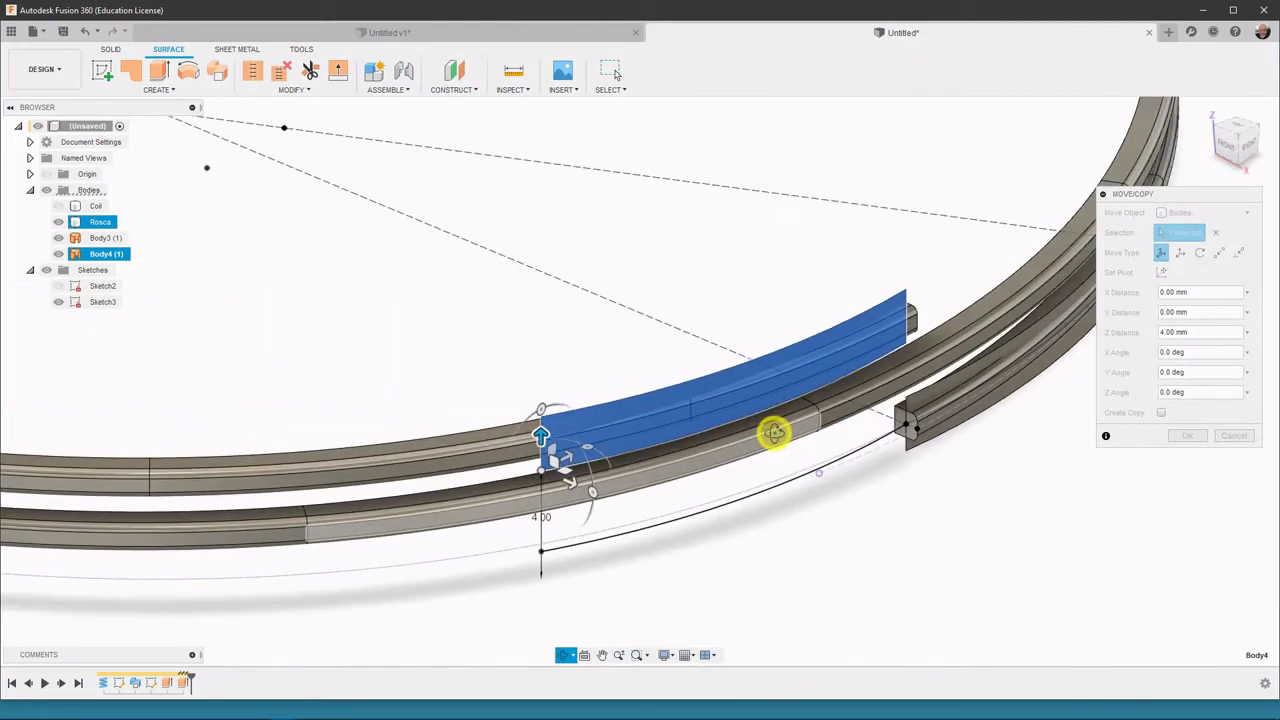
middle_drag(1025, 525, 781, 590)
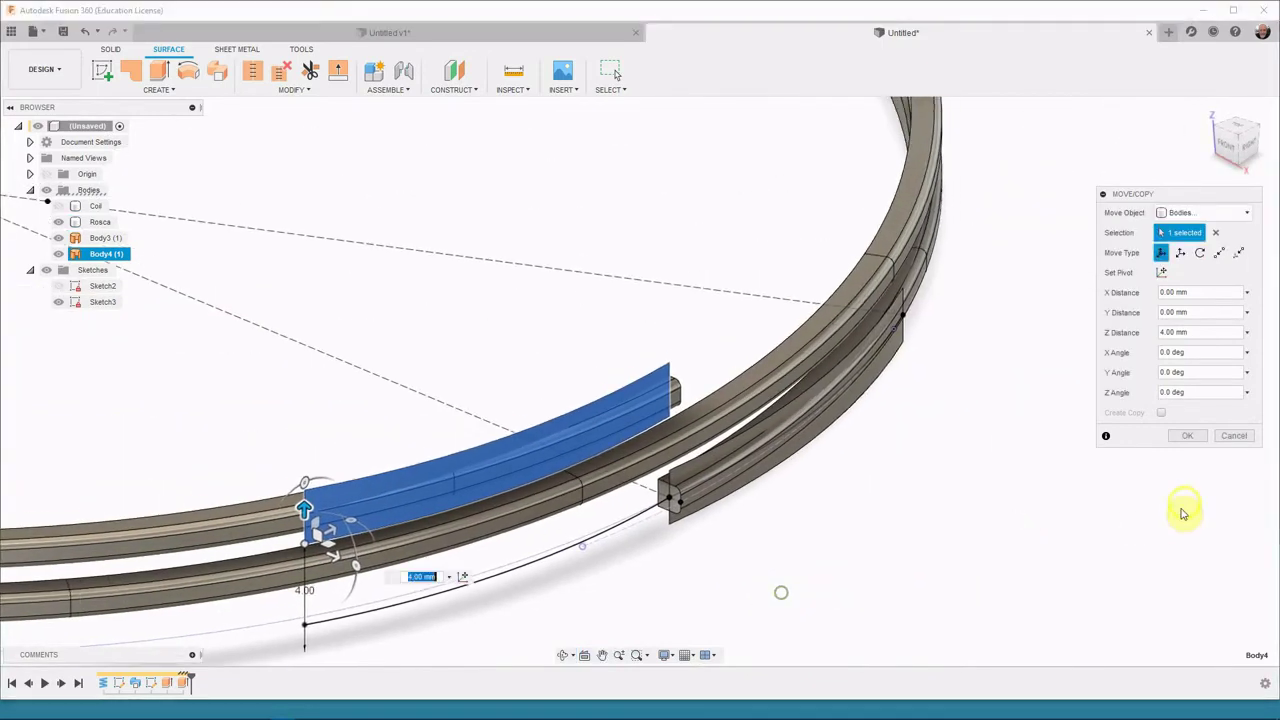
click(1188, 435)
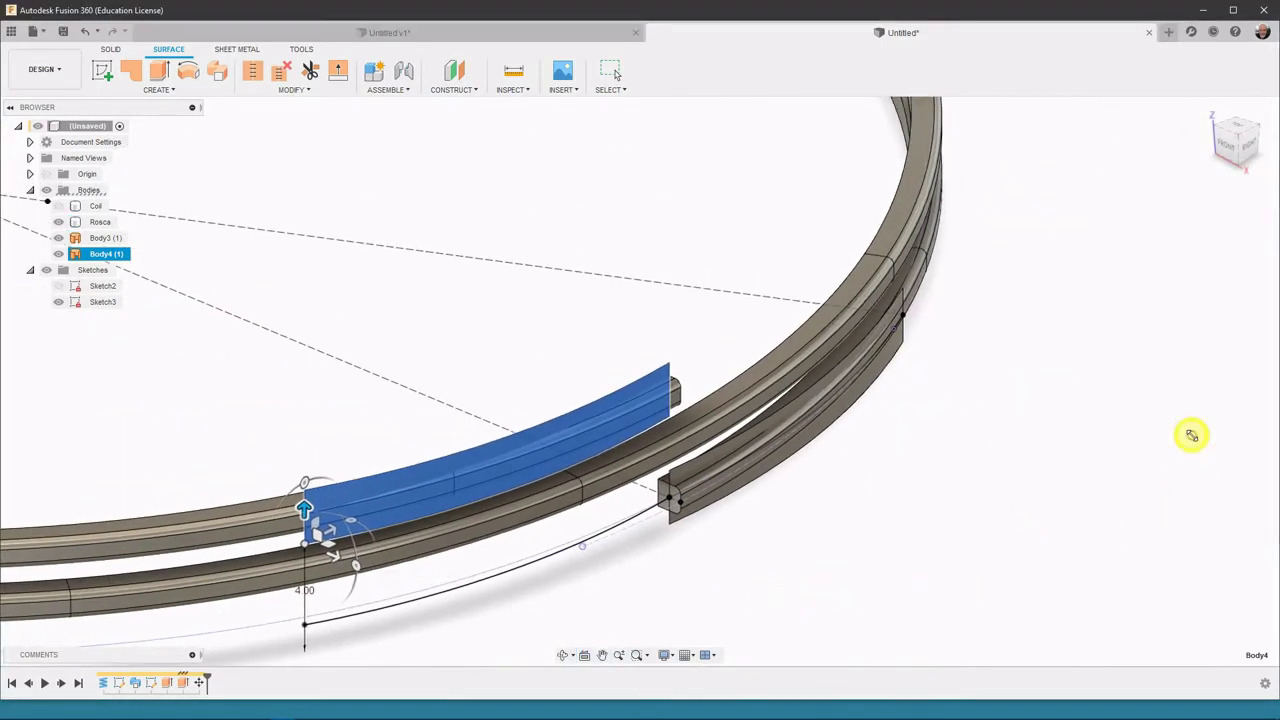
Step: Split the Rosca body at its lower end with the surface Body3, with Extend Splitting Tool(s) turned off
click(113, 49)
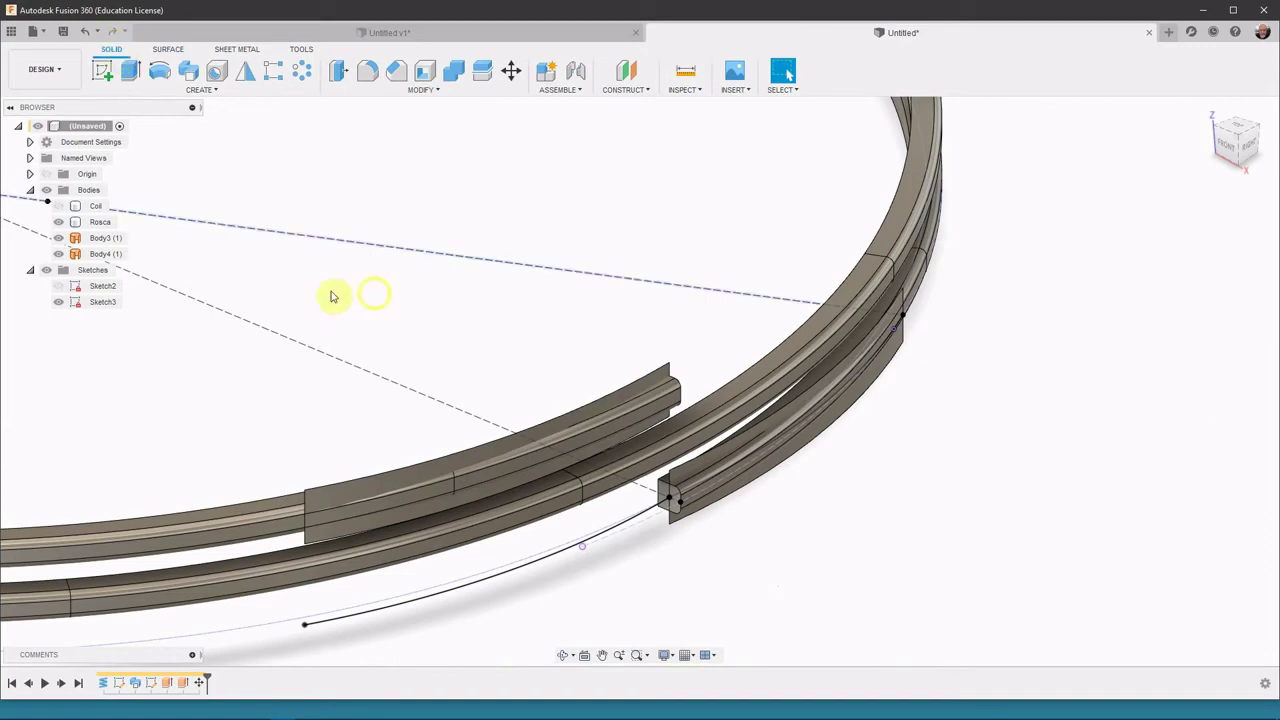
click(482, 77)
scroll(1084, 448, up, 3)
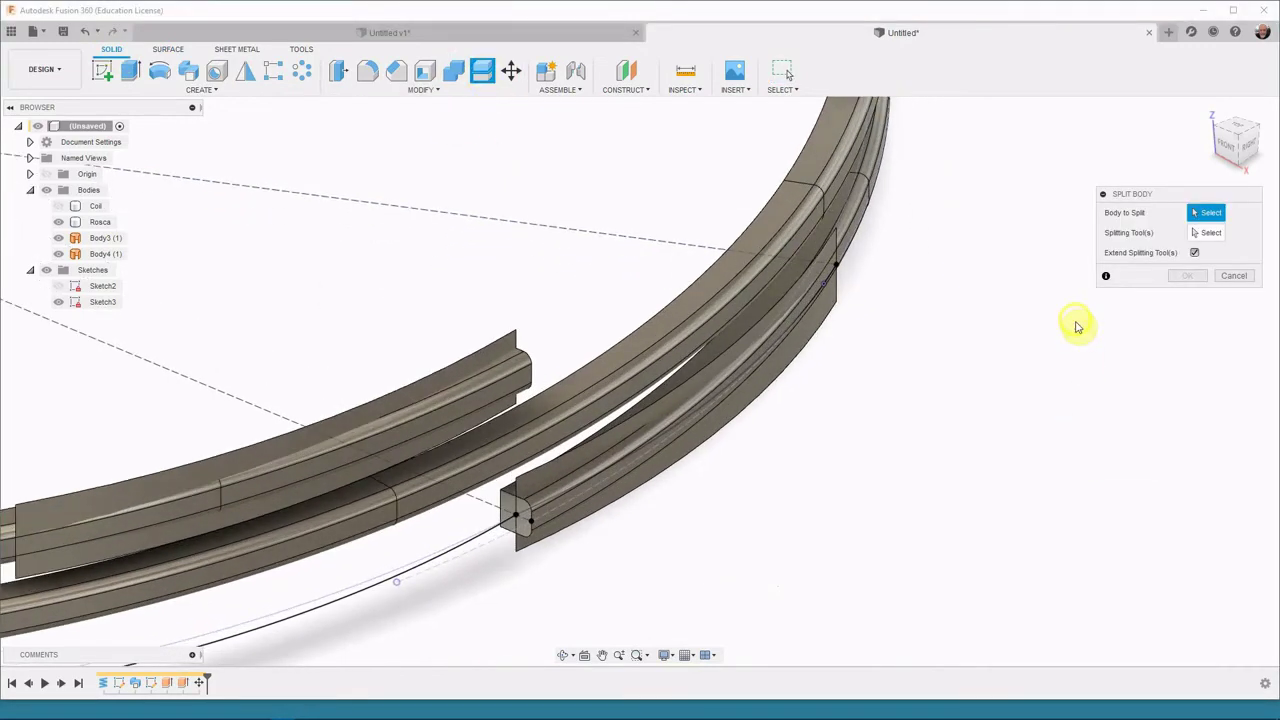
click(856, 196)
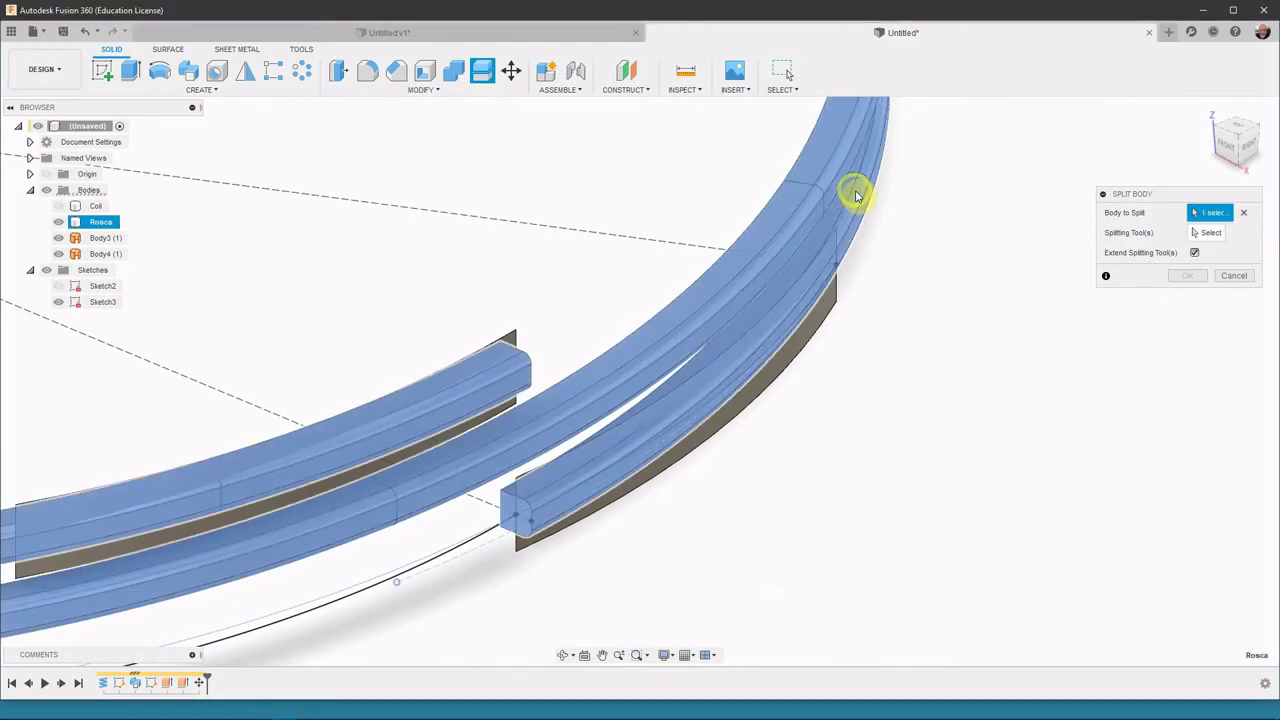
click(1213, 233)
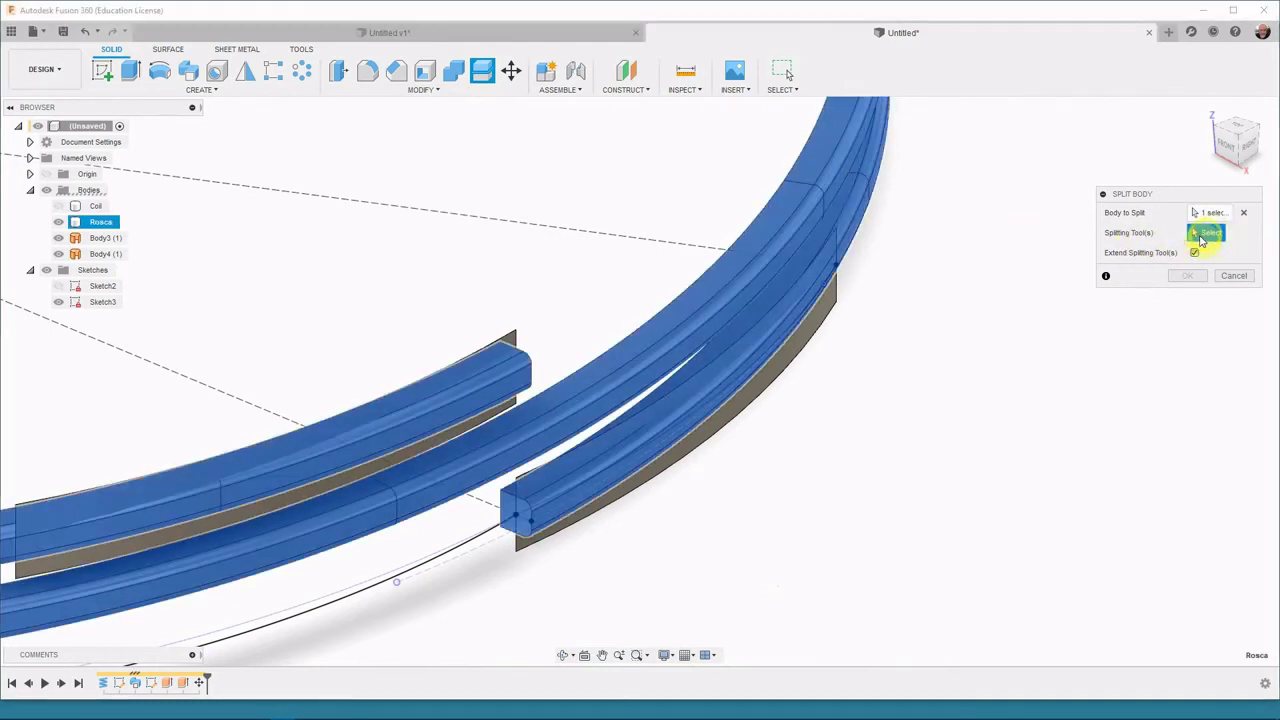
click(674, 456)
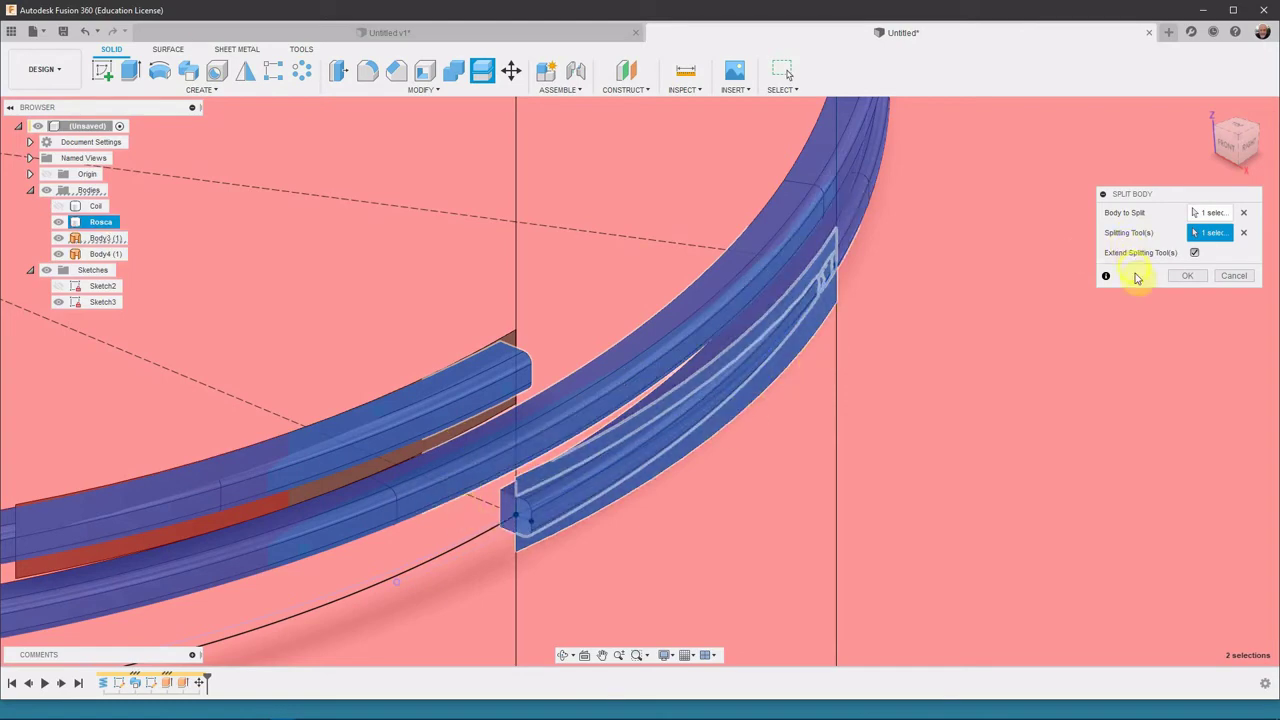
click(1196, 254)
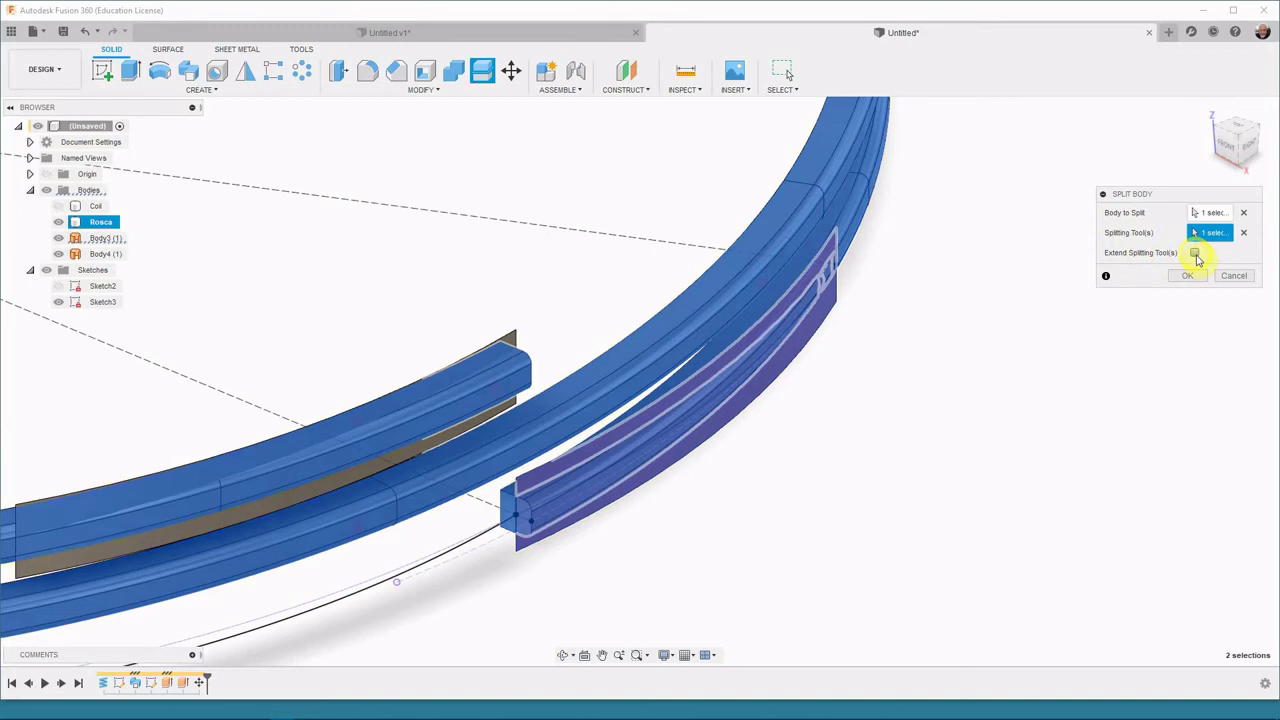
click(1190, 276)
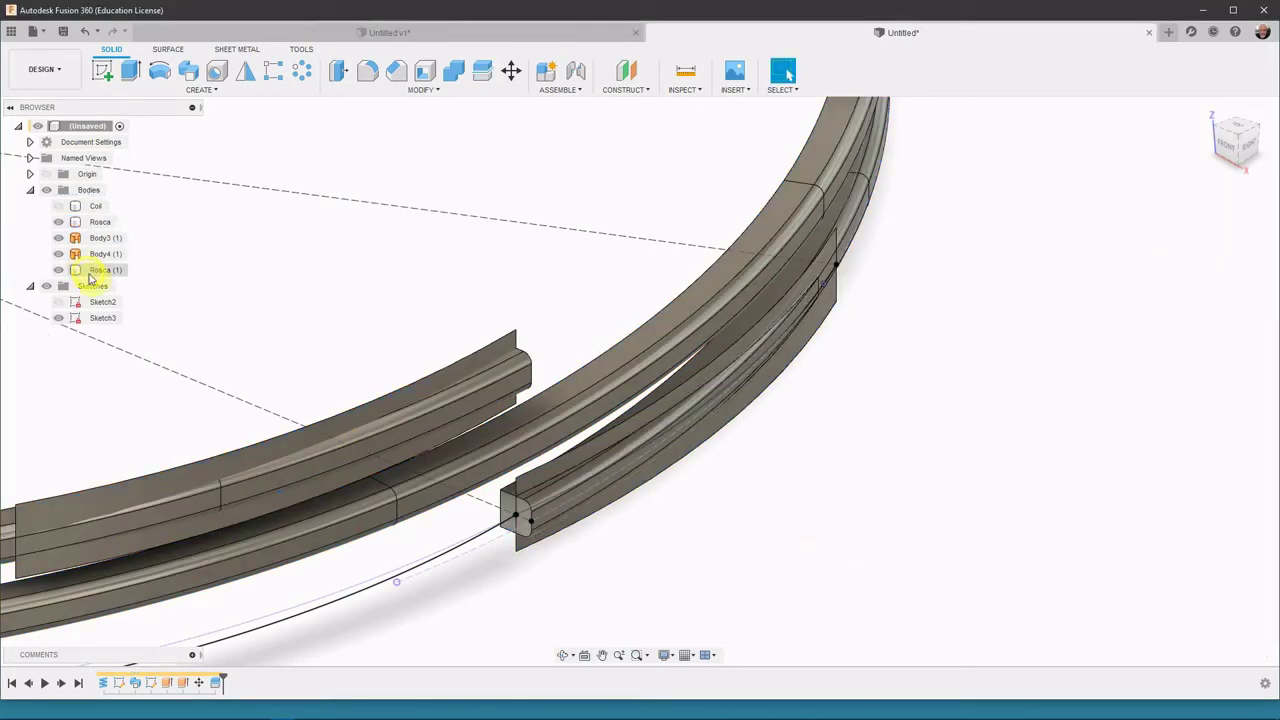
Step: Remove the cut-off outer piece Rosca (1) from the lower thread end
click(90, 274)
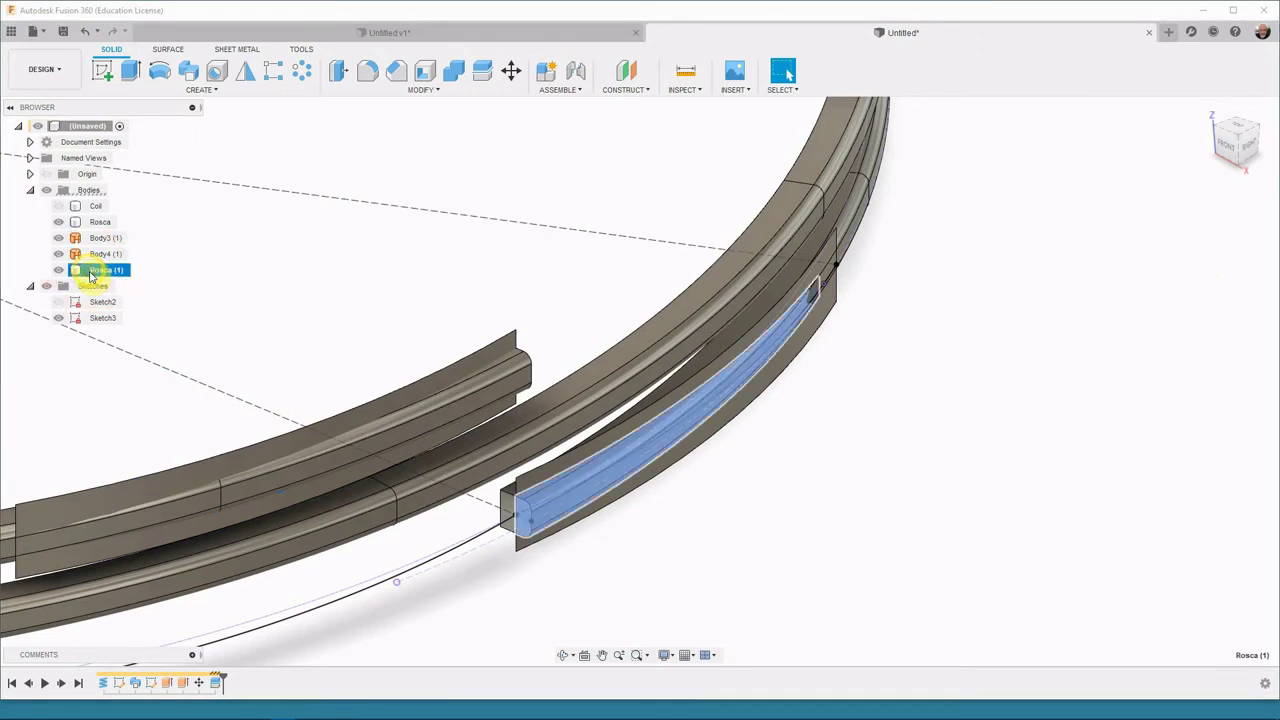
right_click(90, 274)
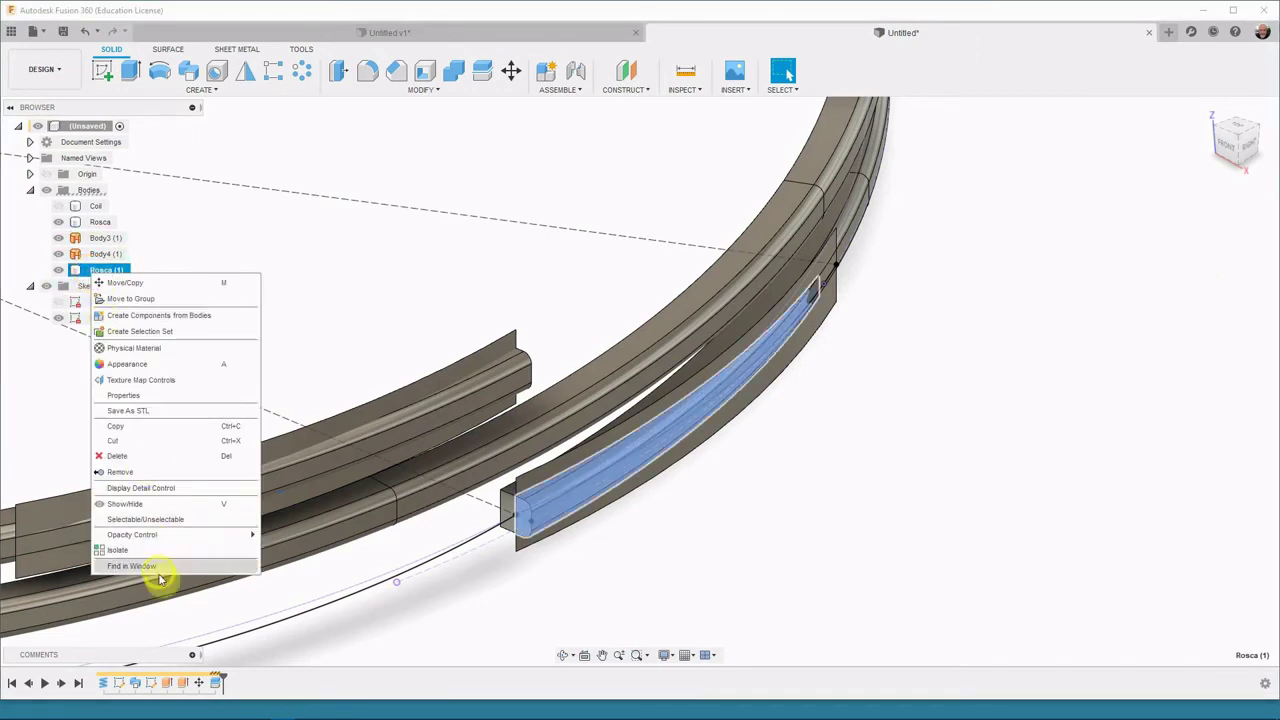
click(122, 472)
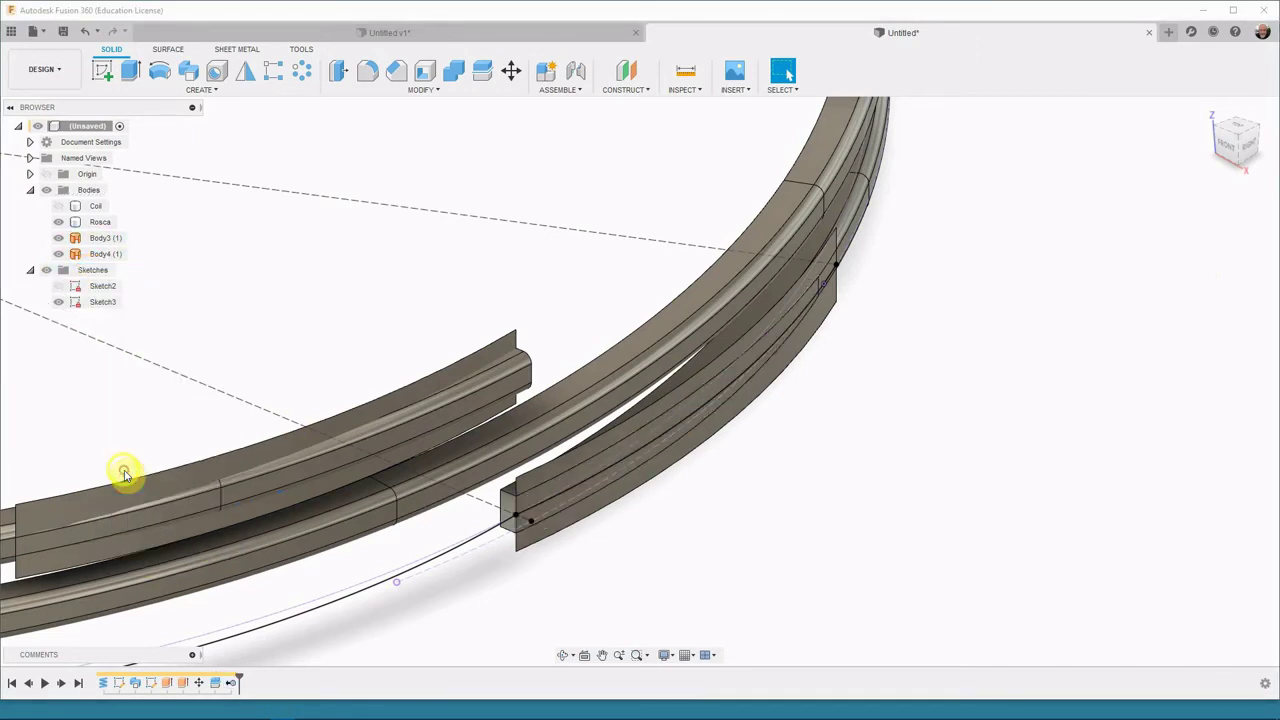
Step: Remove the splitting surface Body3 at the lower thread end and hide Sketch3
middle_drag(815, 498, 920, 463)
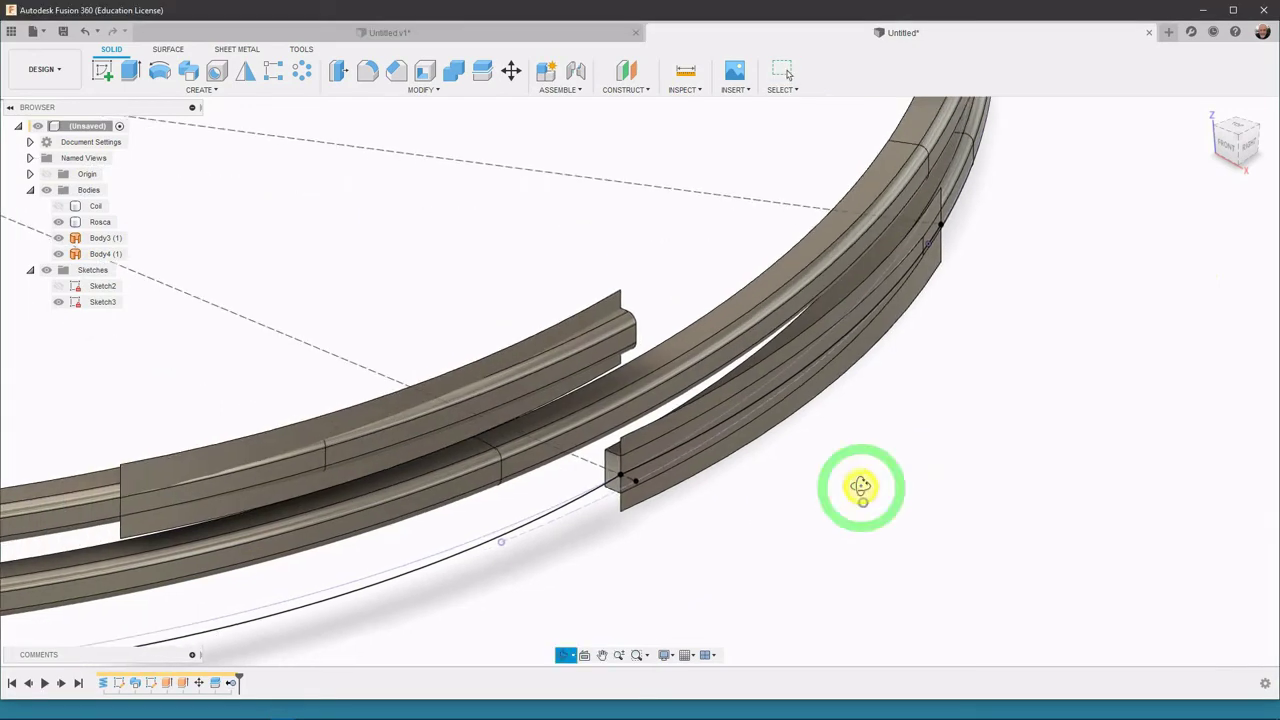
mouse_move(857, 491)
shift+middle_down()
mouse_move(857, 480)
mouse_move(860, 492)
shift+middle_up()
key(Escape)
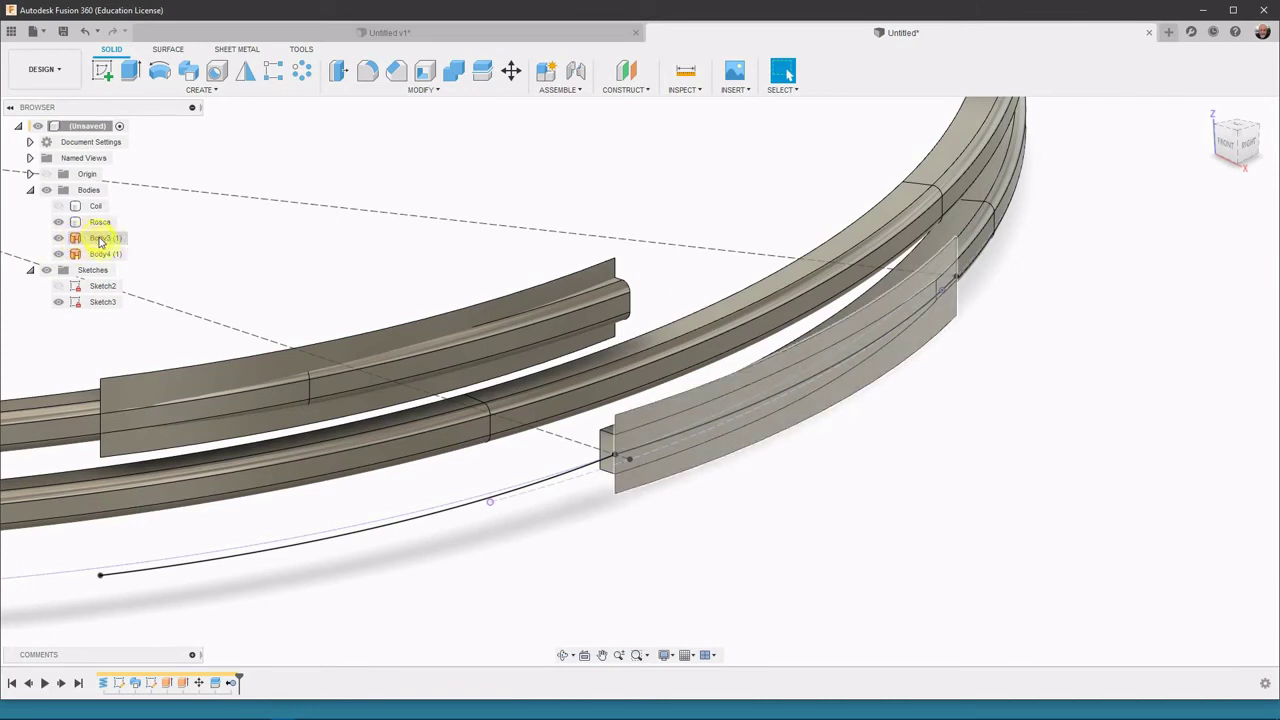
right_click(100, 241)
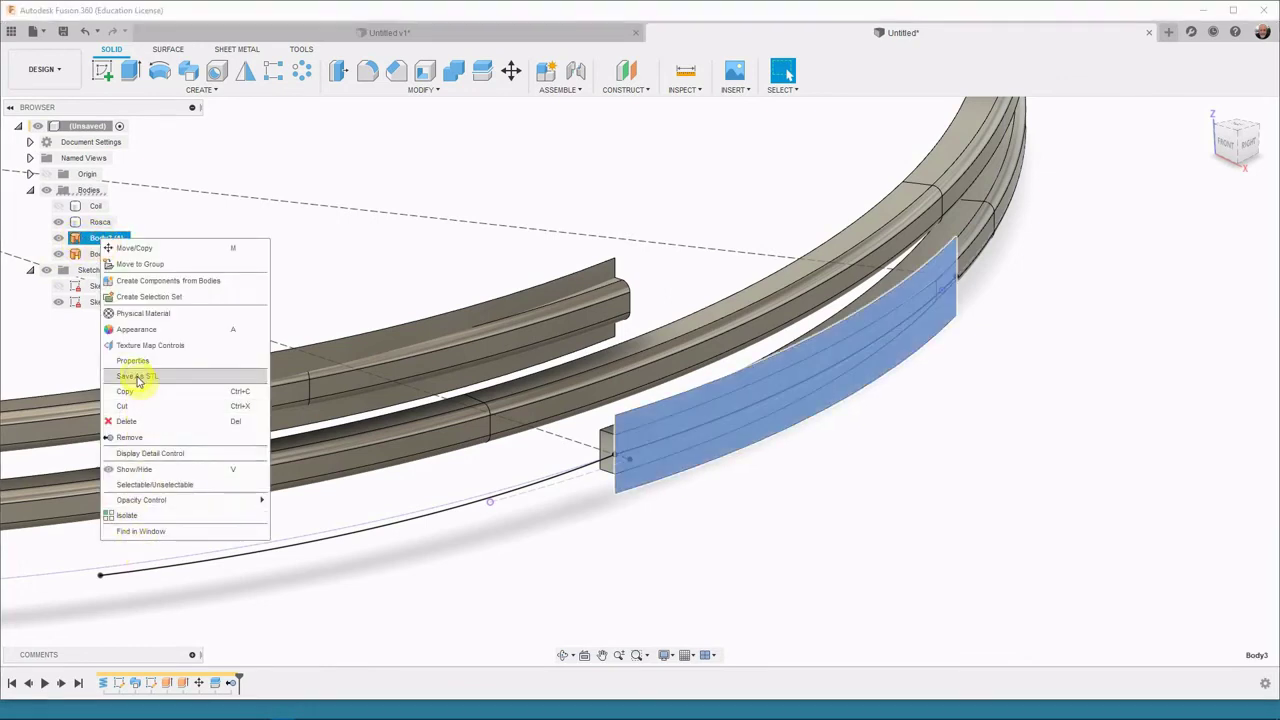
click(124, 421)
shift+middle_drag(600, 586, 591, 586)
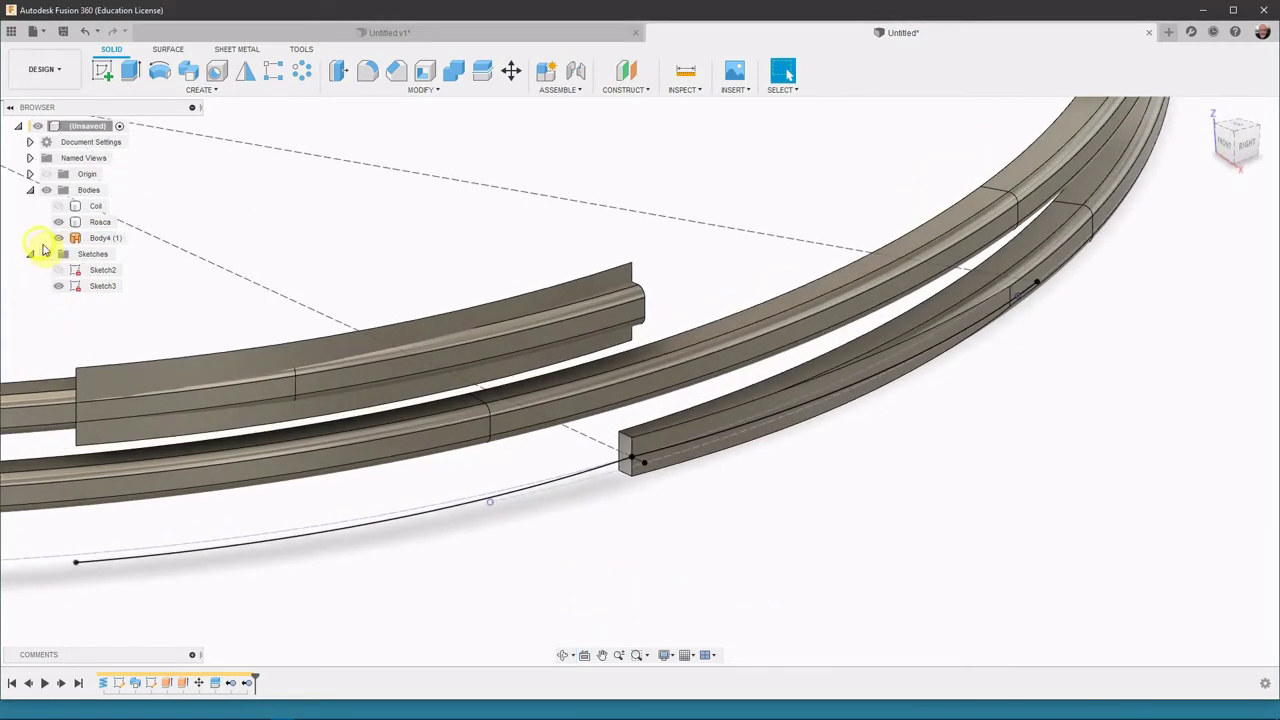
click(60, 287)
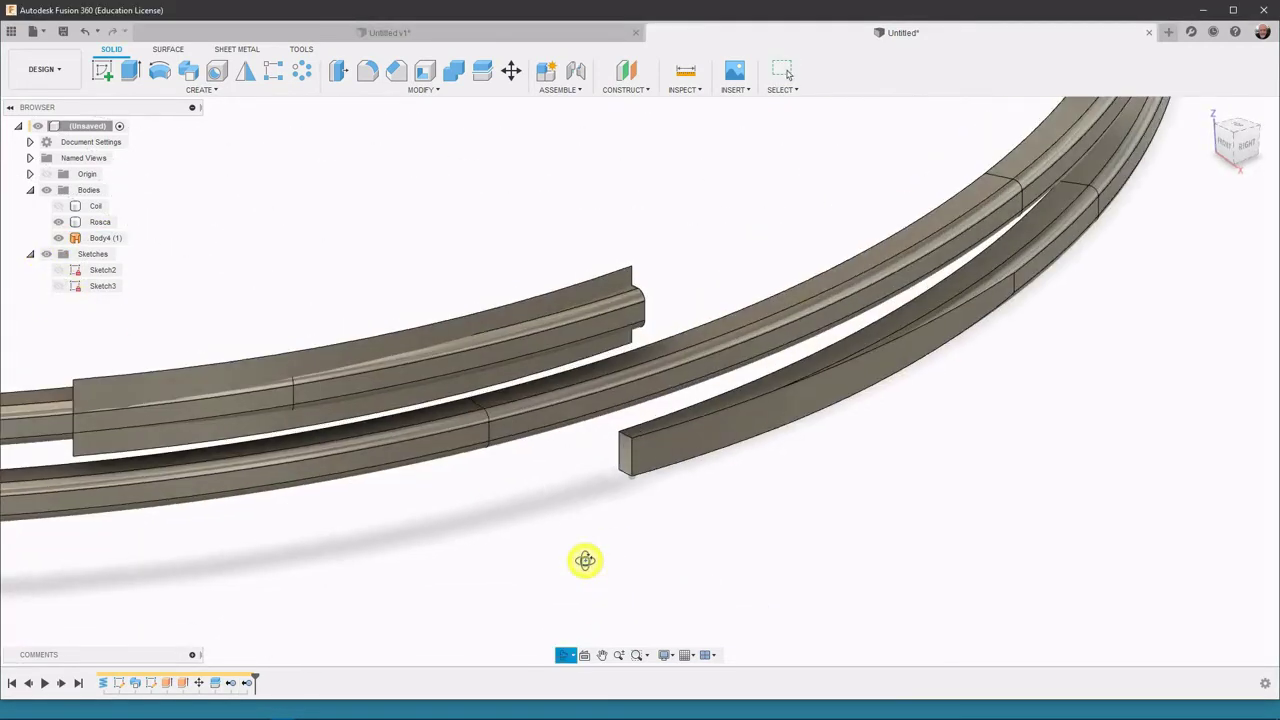
Step: Split the Rosca body at its upper end with the surface Body4, without extending the splitting tool, and remove that surface
mouse_move(586, 560)
middle_down()
mouse_move(709, 506)
mouse_move(664, 530)
middle_up()
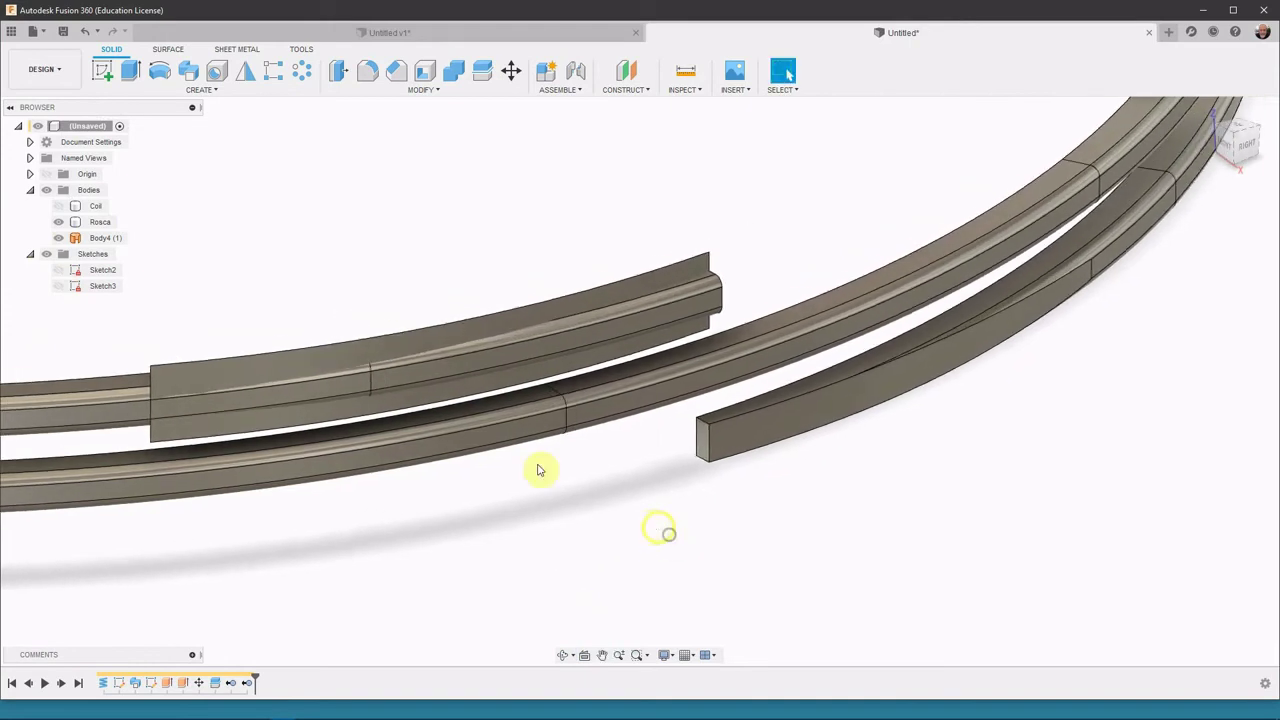
click(484, 72)
click(624, 331)
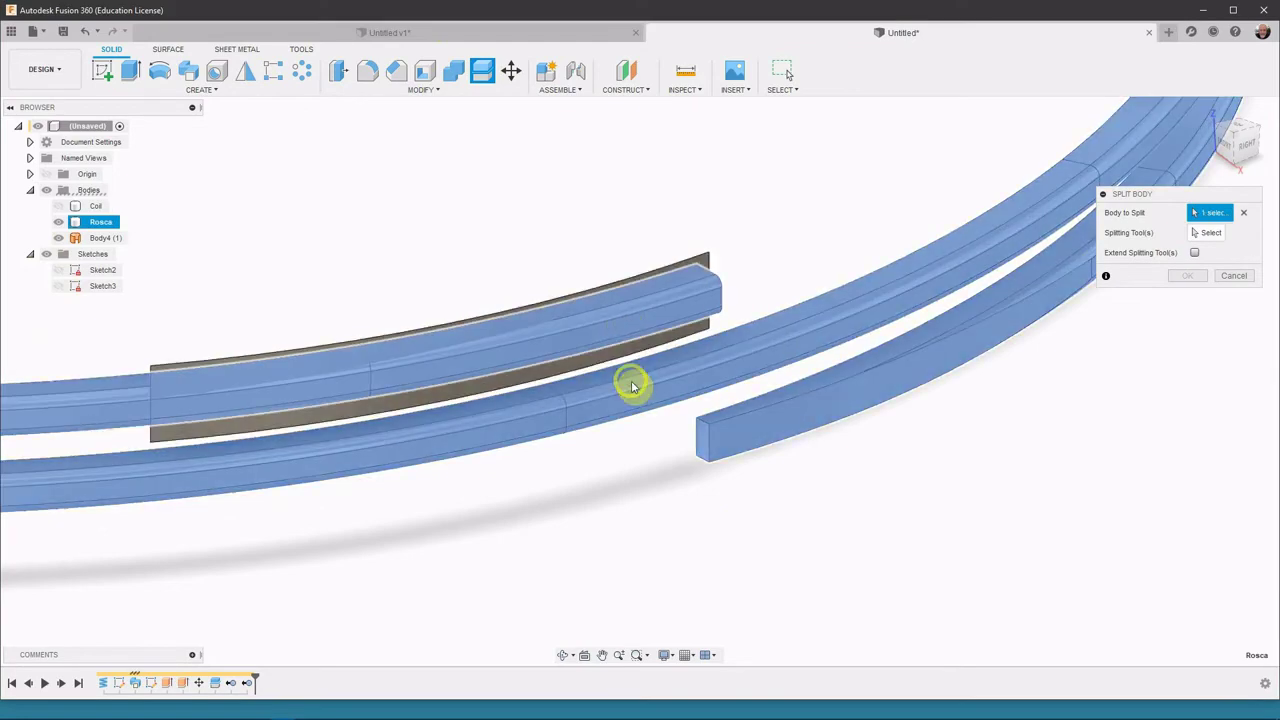
click(1203, 234)
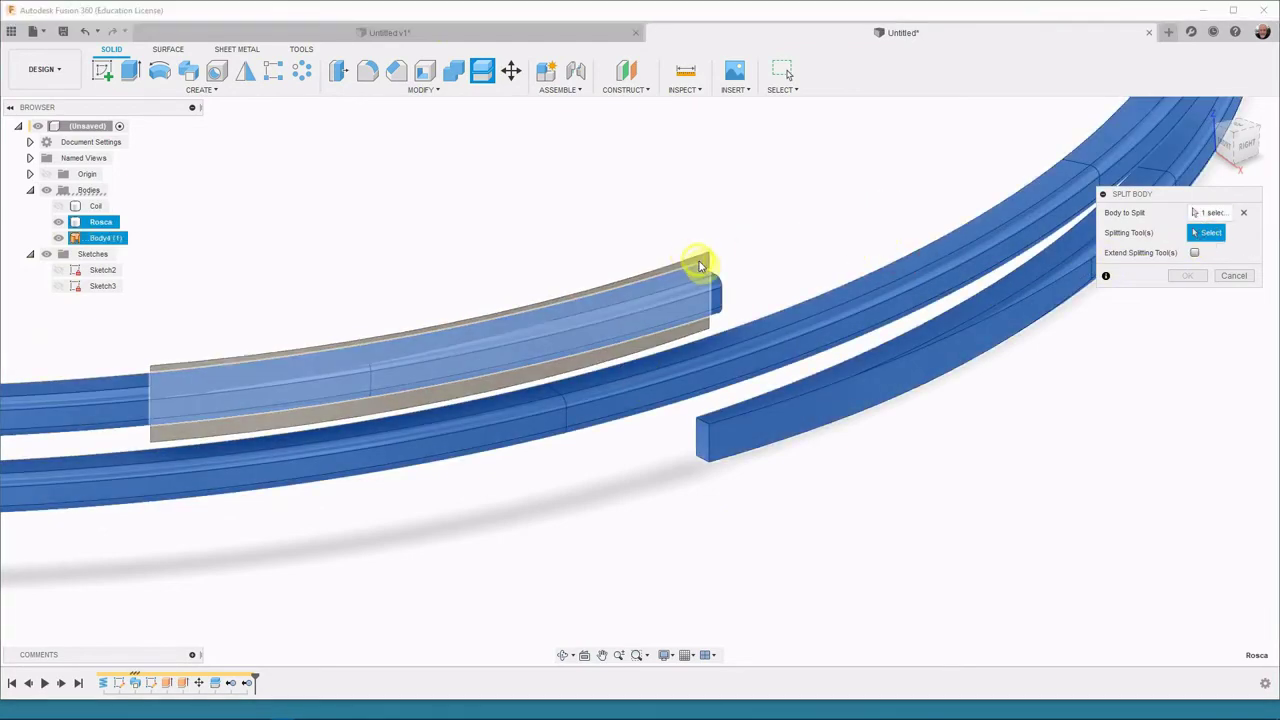
click(700, 266)
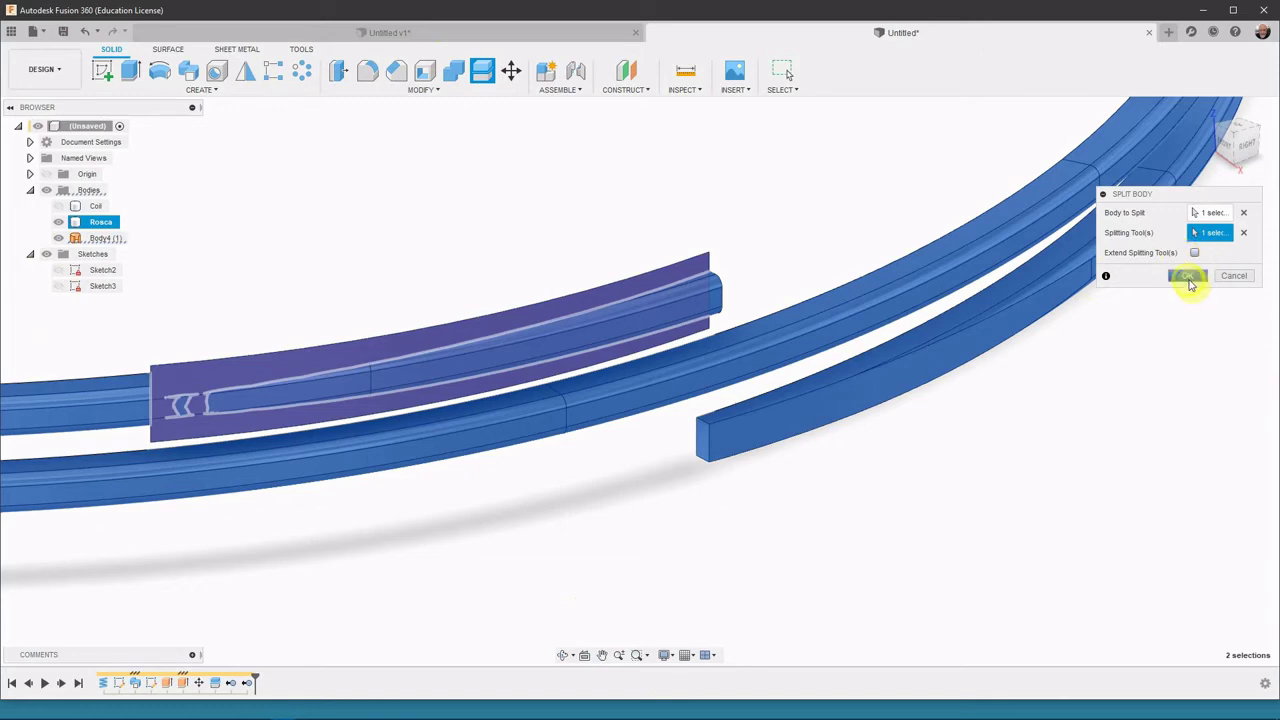
click(1188, 277)
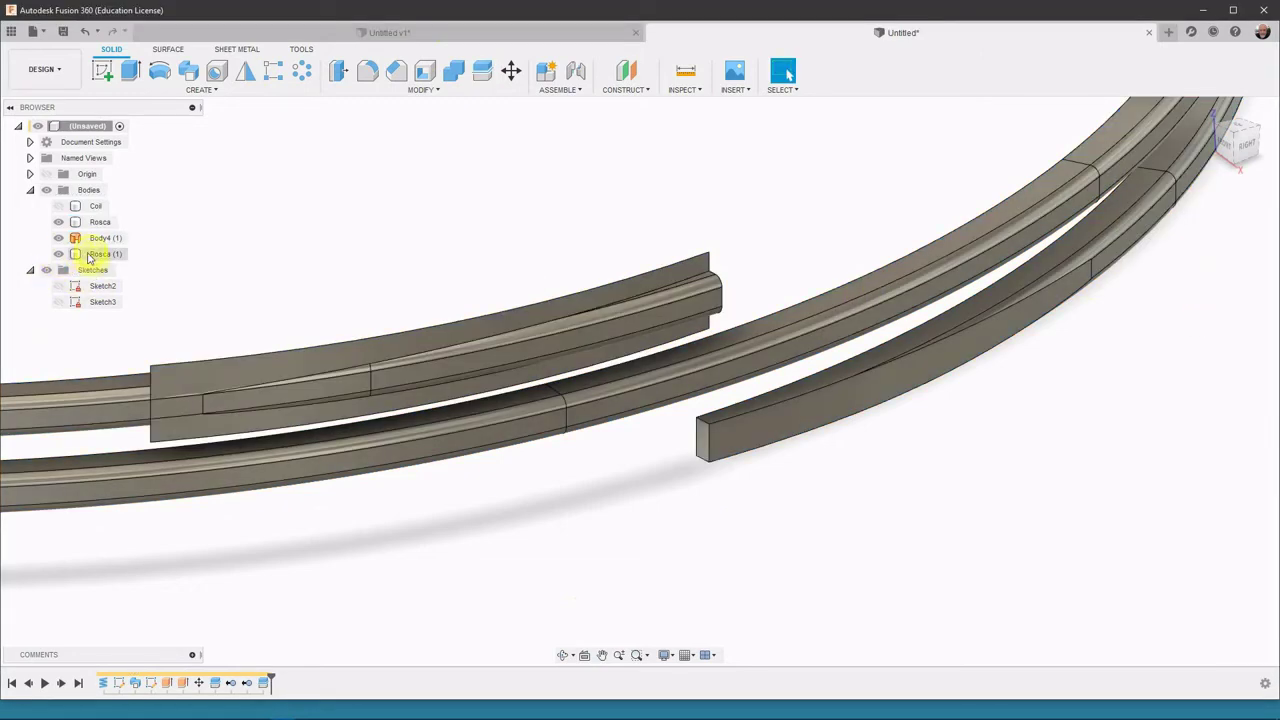
right_click(92, 241)
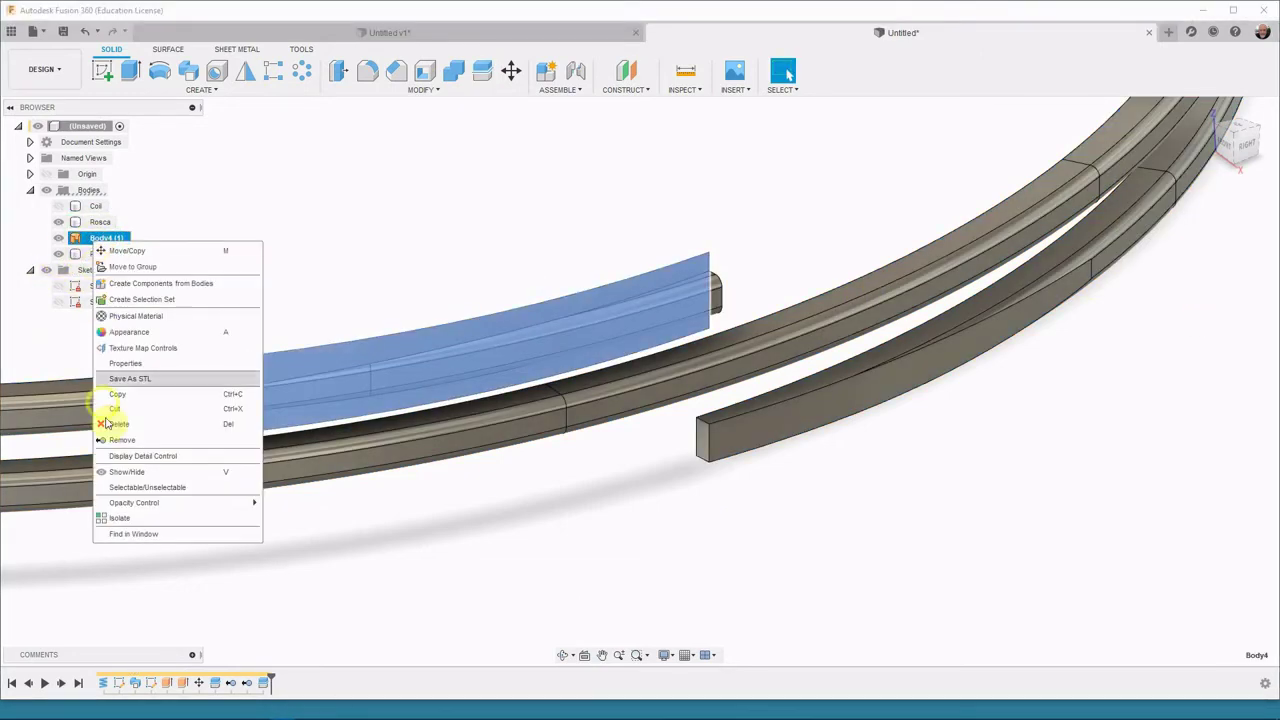
click(137, 443)
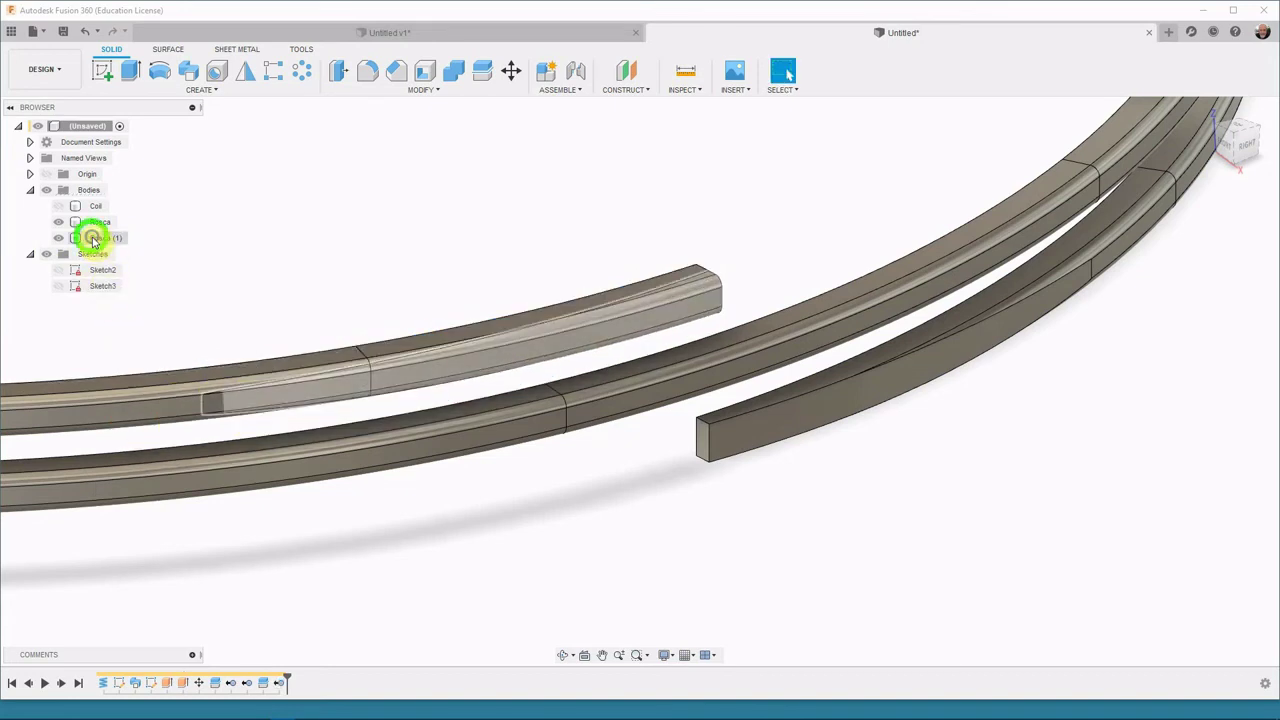
Step: Remove the cut-off outer piece Rosca (1) from the upper thread end
right_click(92, 240)
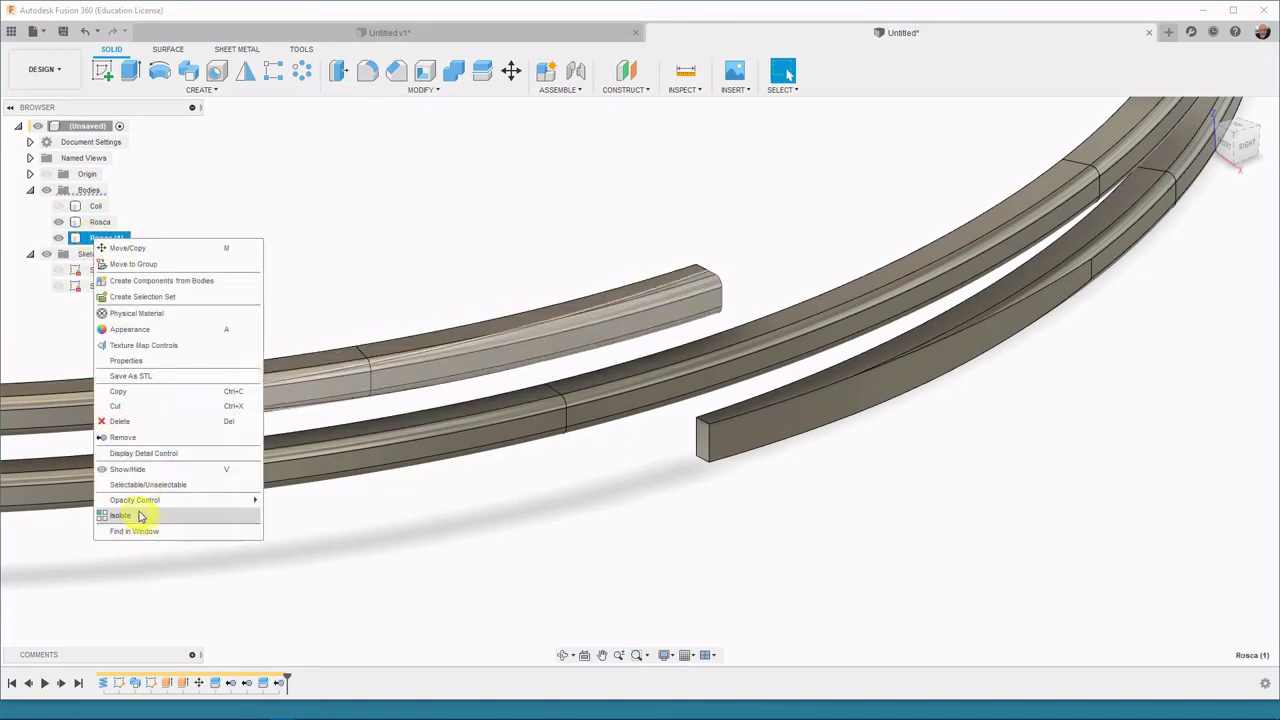
click(128, 440)
shift+middle_drag(923, 589, 988, 364)
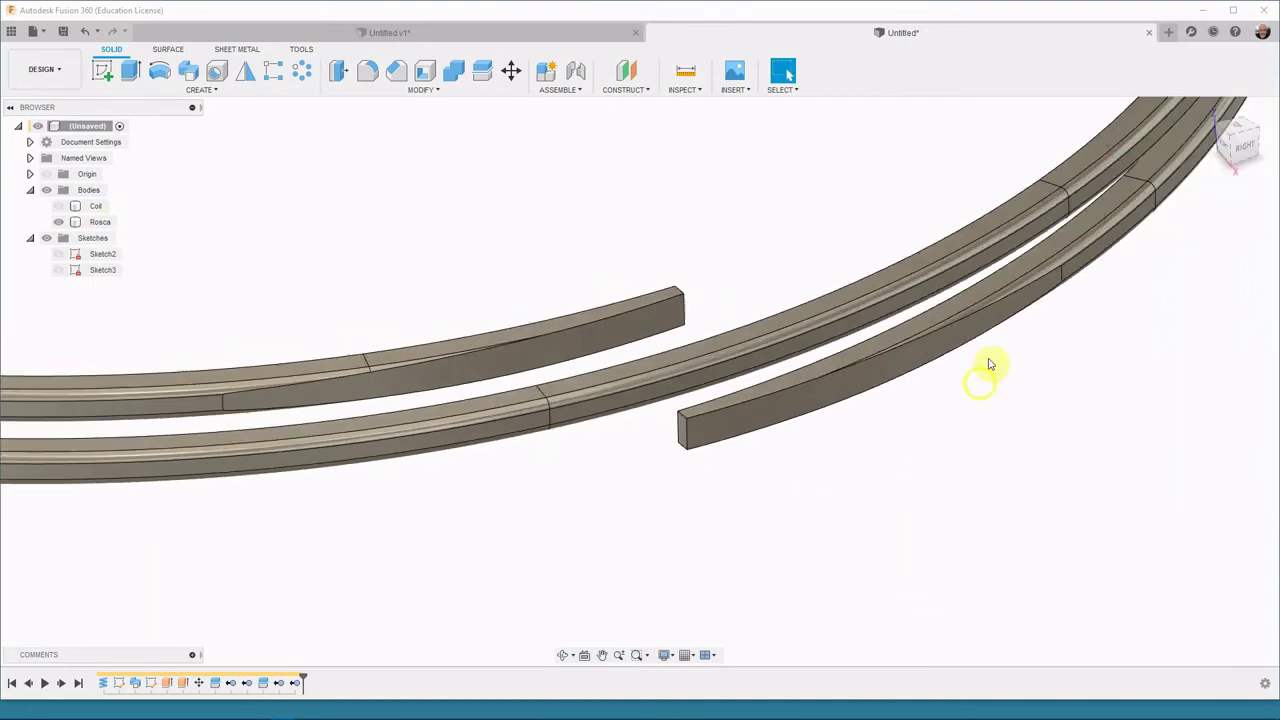
click(1065, 280)
Step: Fillet the vertical outer edge at the tip of both tapered thread ends with a 0.4 mm radius
shift+middle_drag(768, 476, 400, 84)
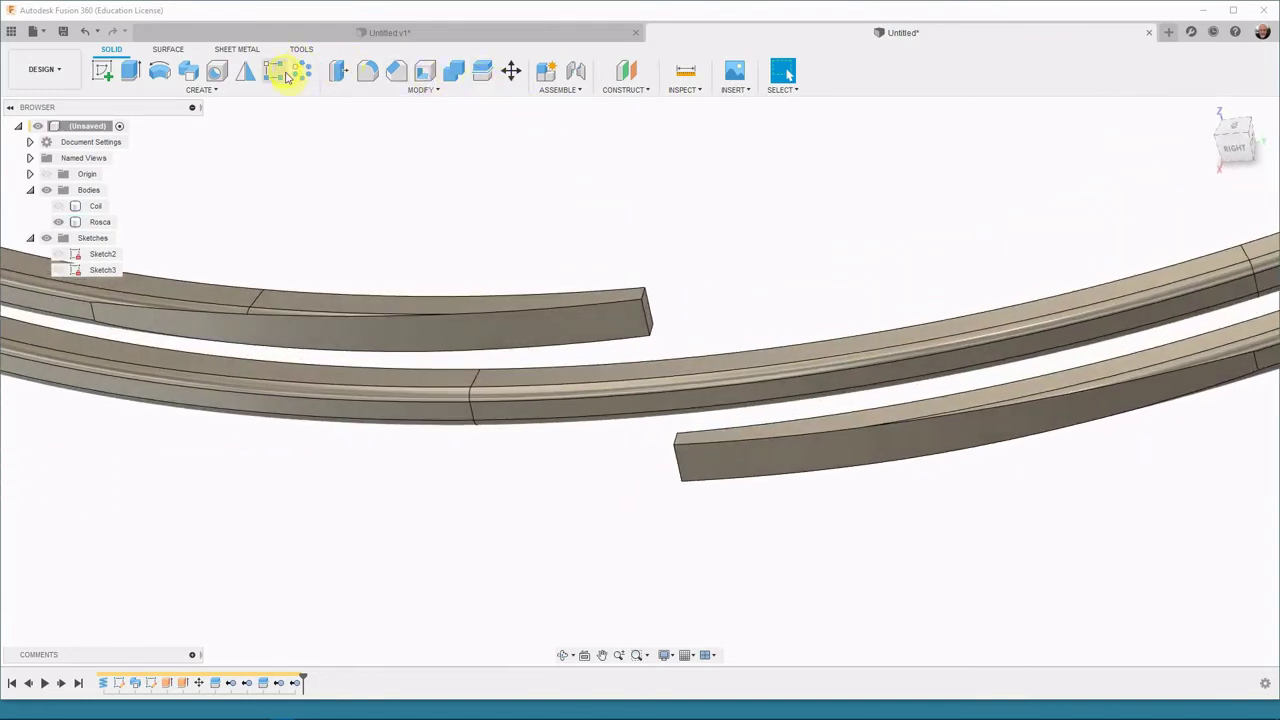
click(376, 78)
click(645, 312)
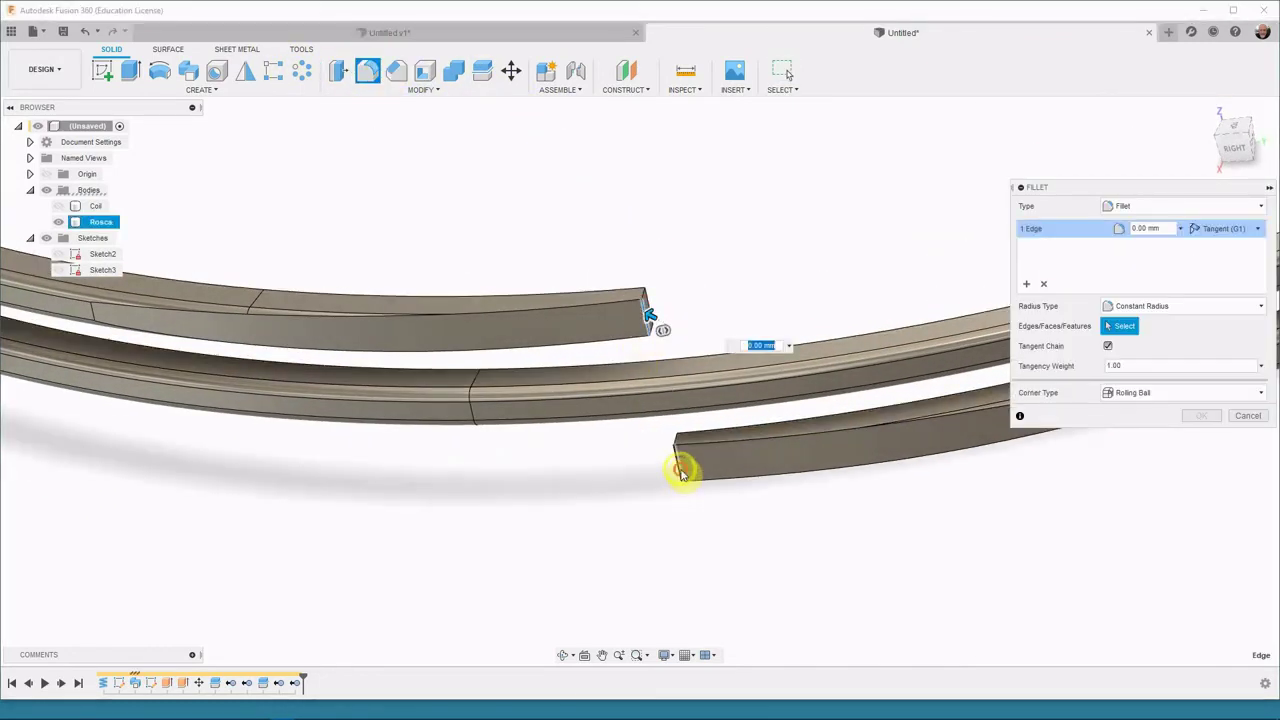
text(.4)
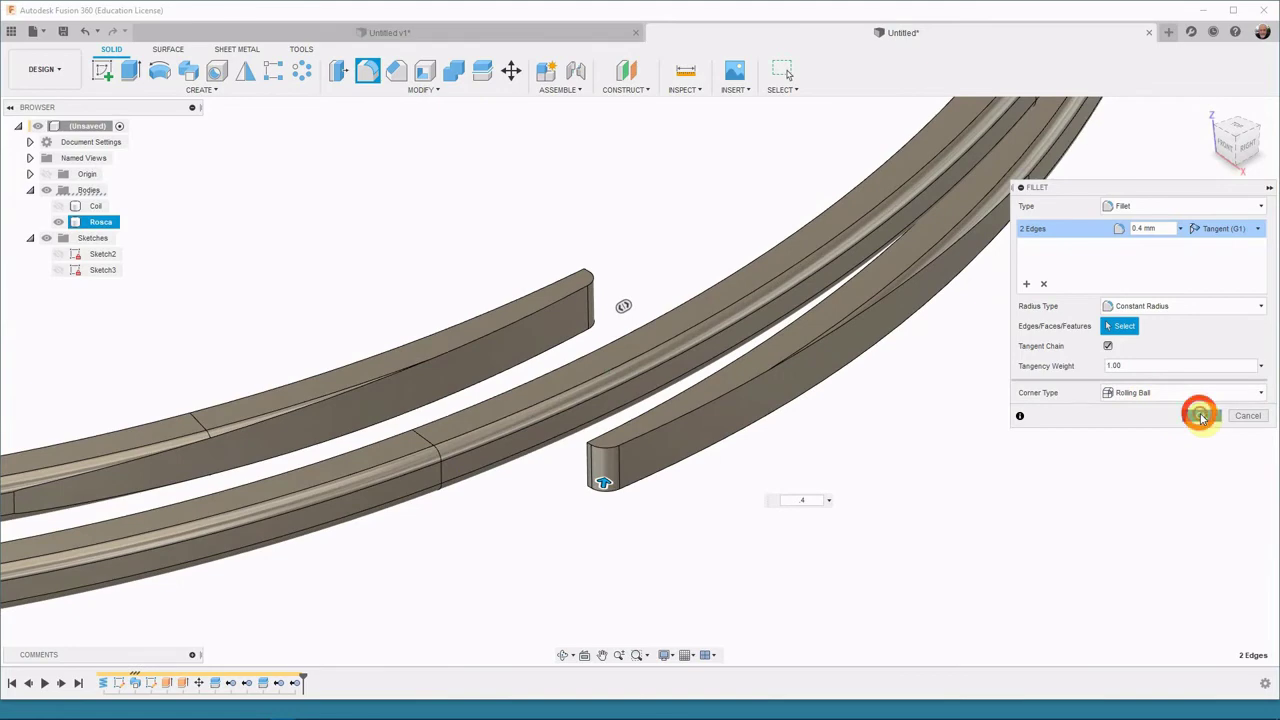
click(1200, 416)
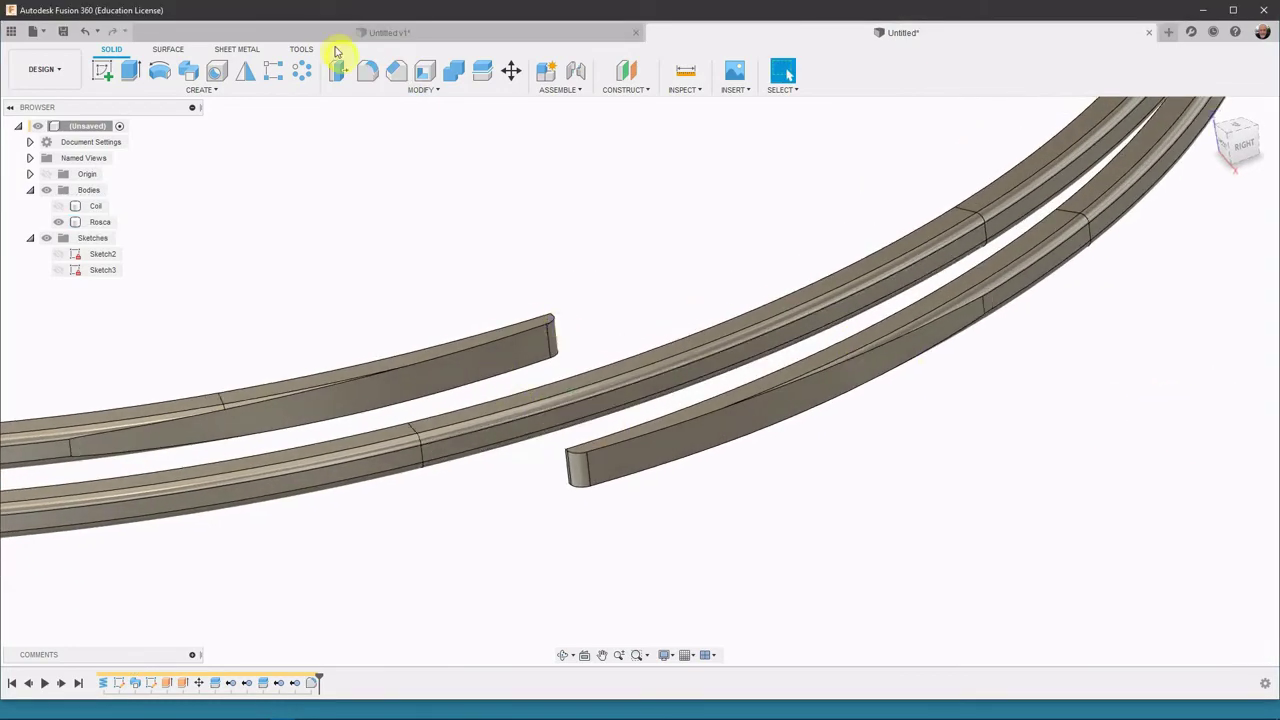
Step: Fillet the tangent edge chain around the tapered lower thread end with a 0.2 mm radius
click(370, 72)
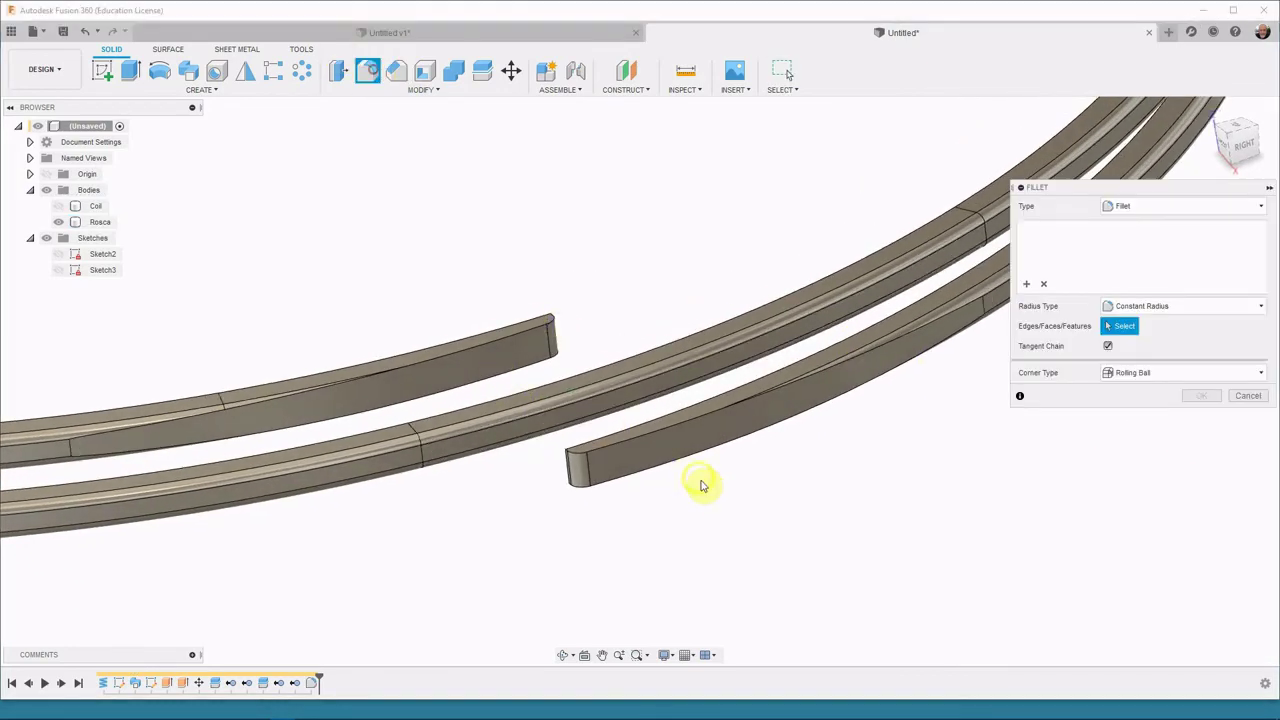
click(640, 434)
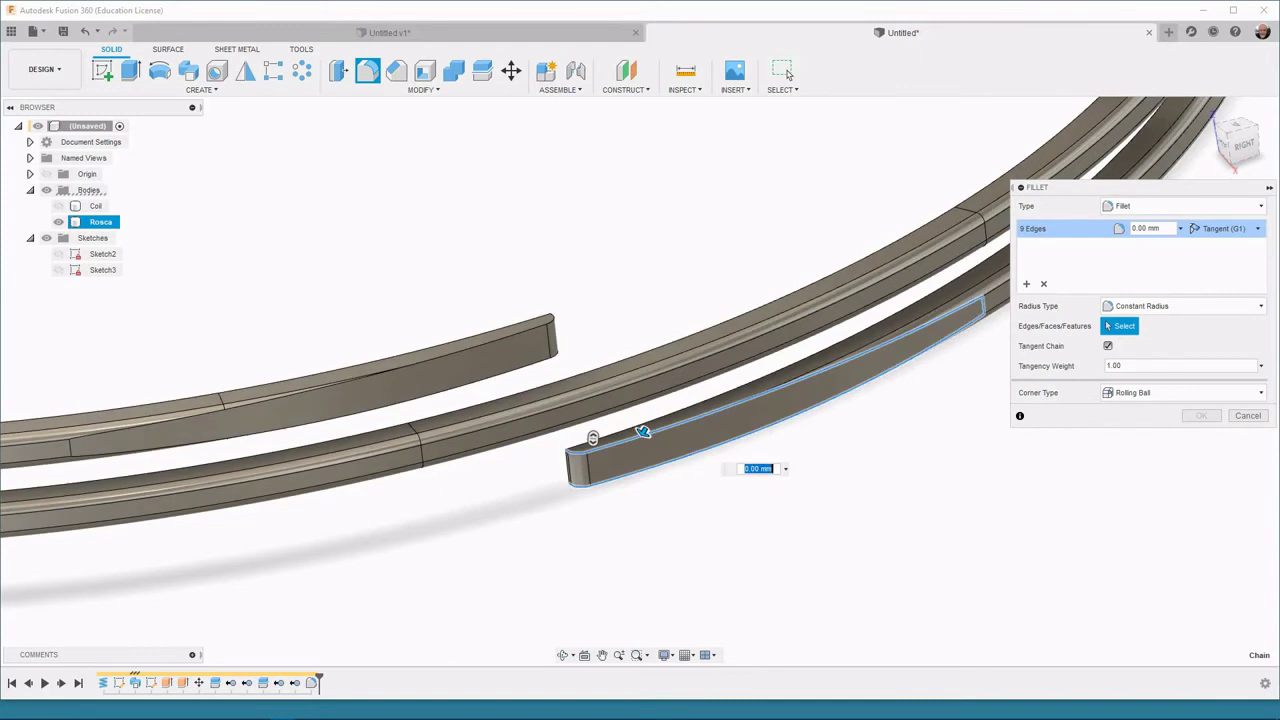
text(.25)
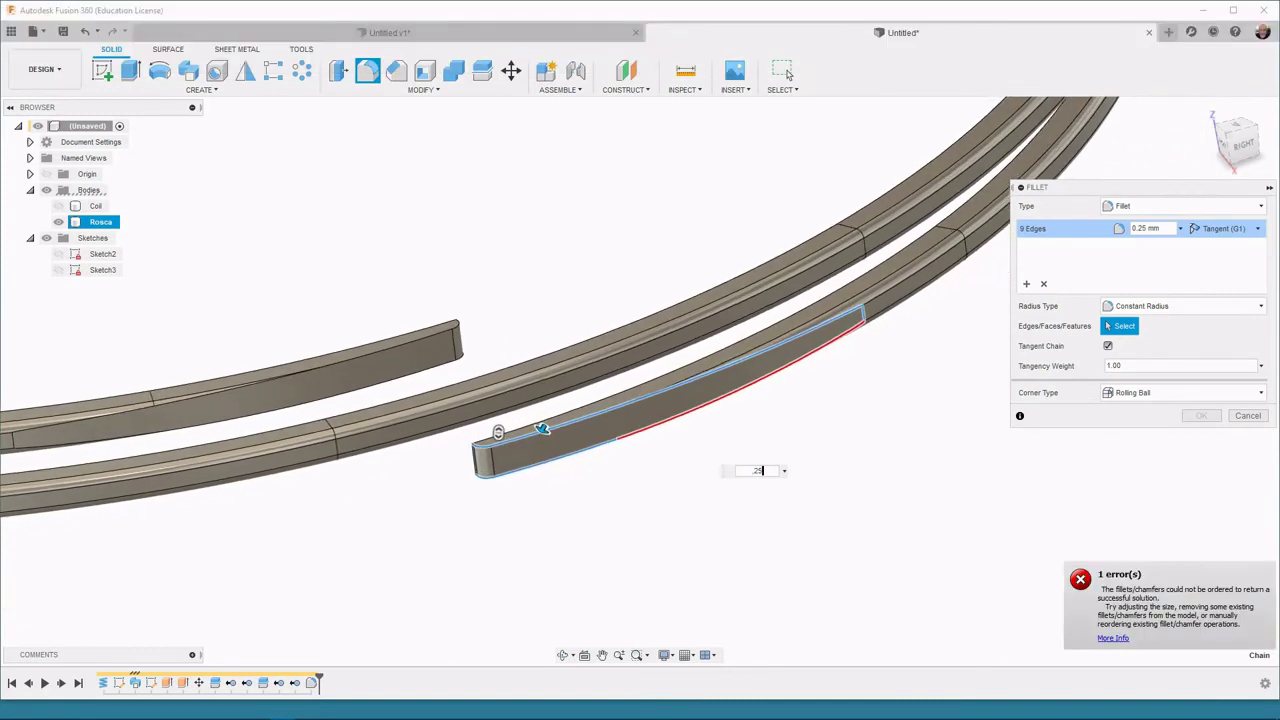
key(BackSpace)
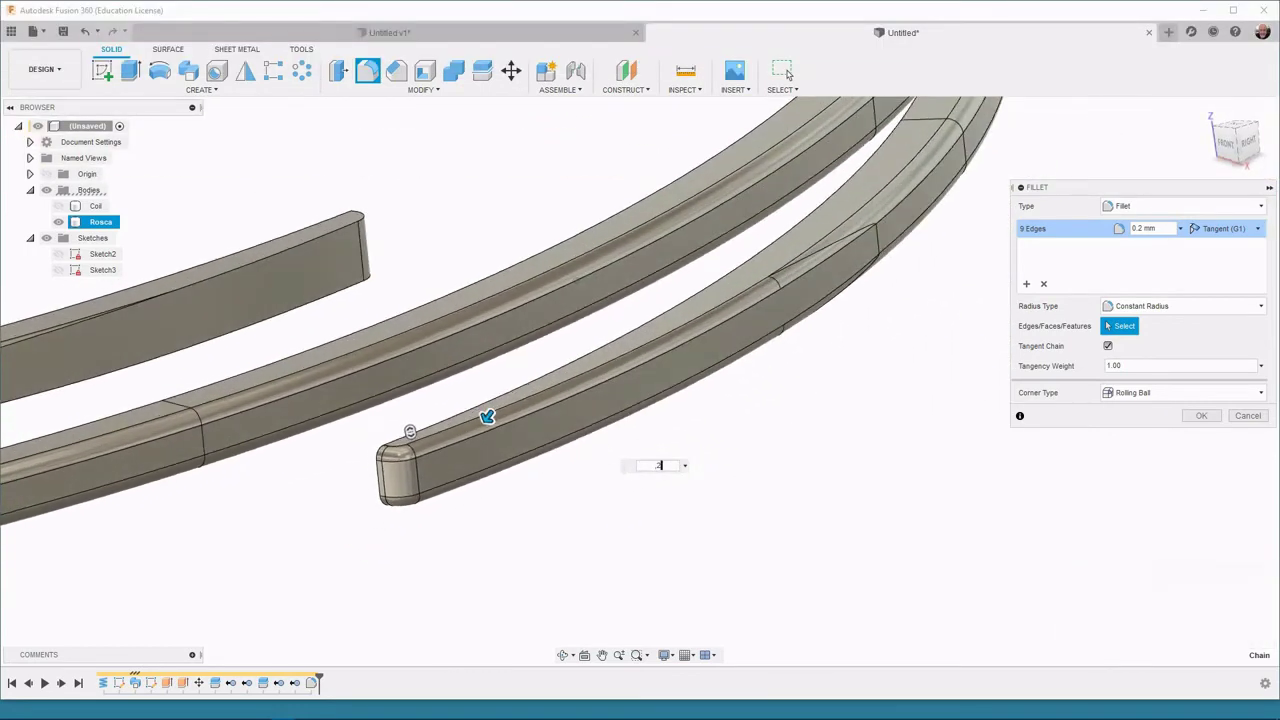
key(BackSpace)
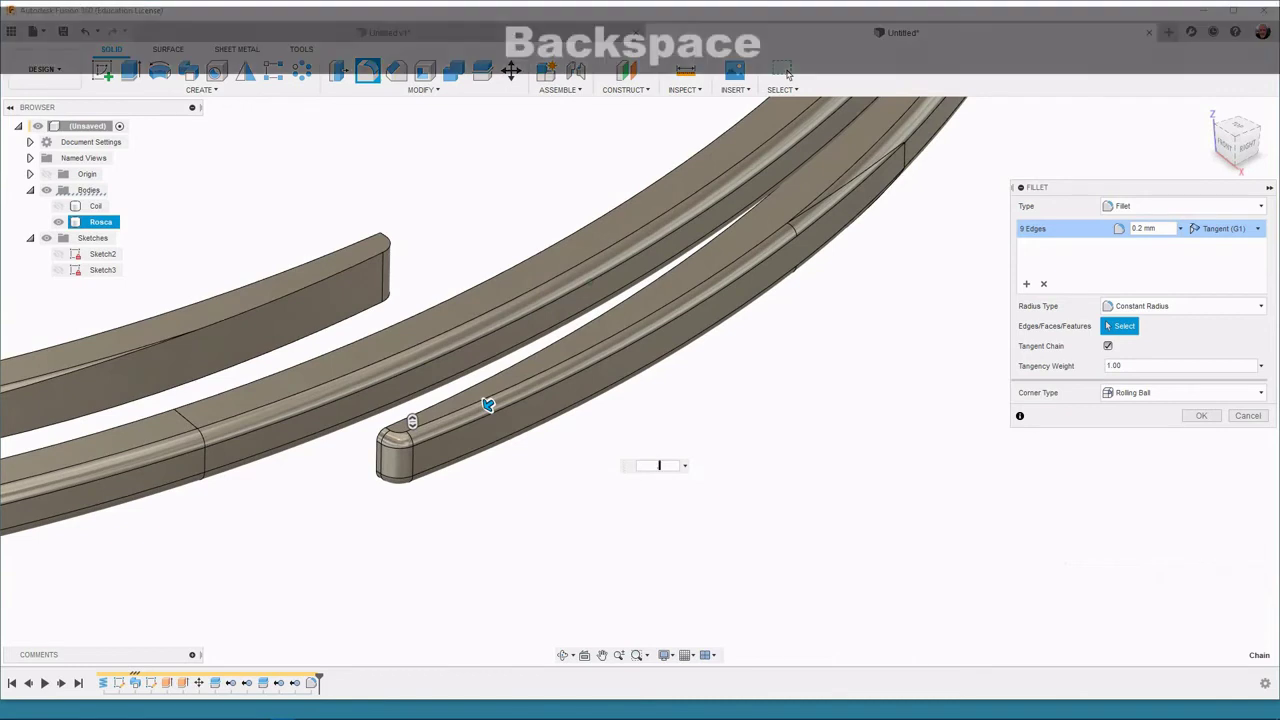
text(3)
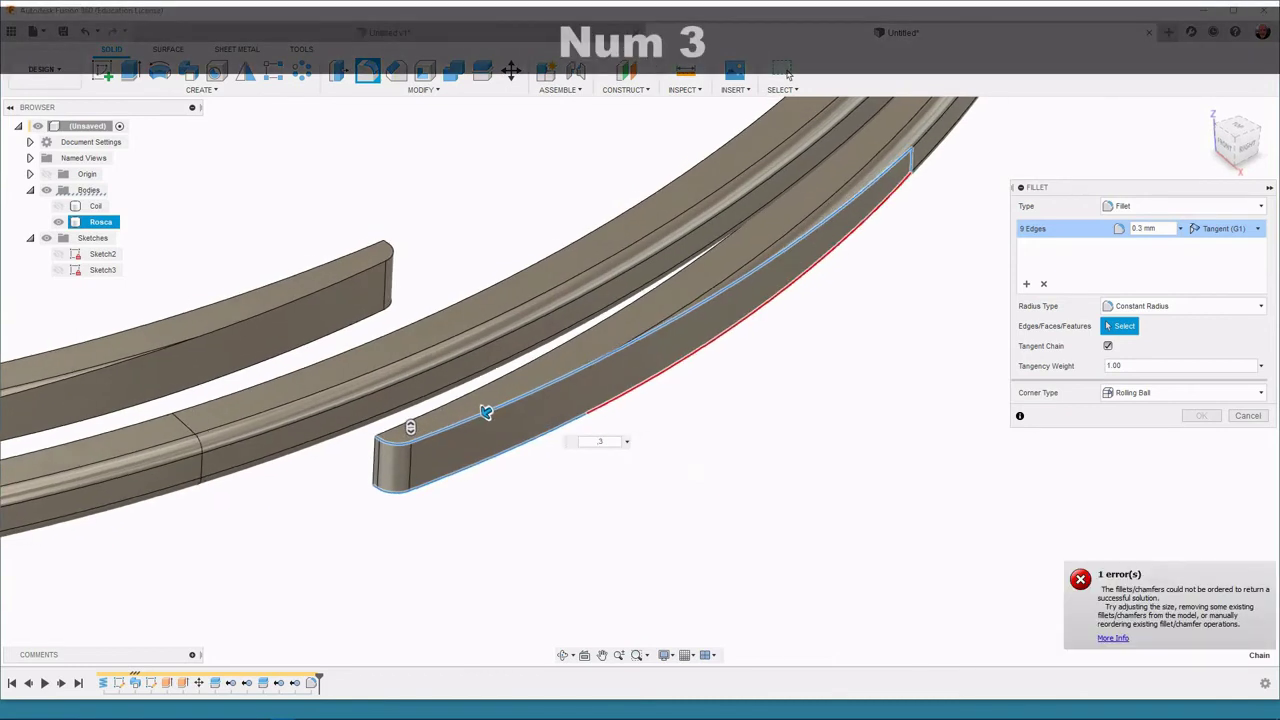
key(BackSpace)
text(2)
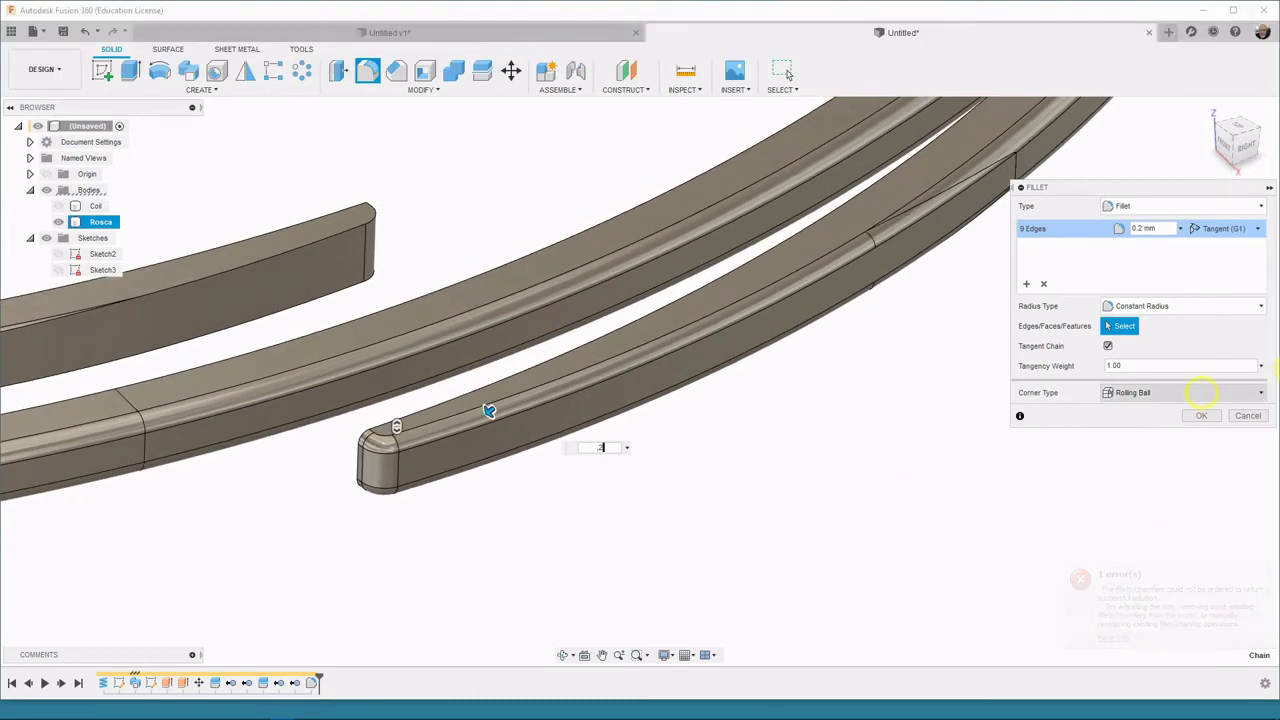
click(1218, 417)
Step: Fillet the tangent edge chain around the tapered upper thread end with the same 0.2 mm radius
shift+middle_drag(226, 246, 372, 252)
click(366, 69)
click(585, 315)
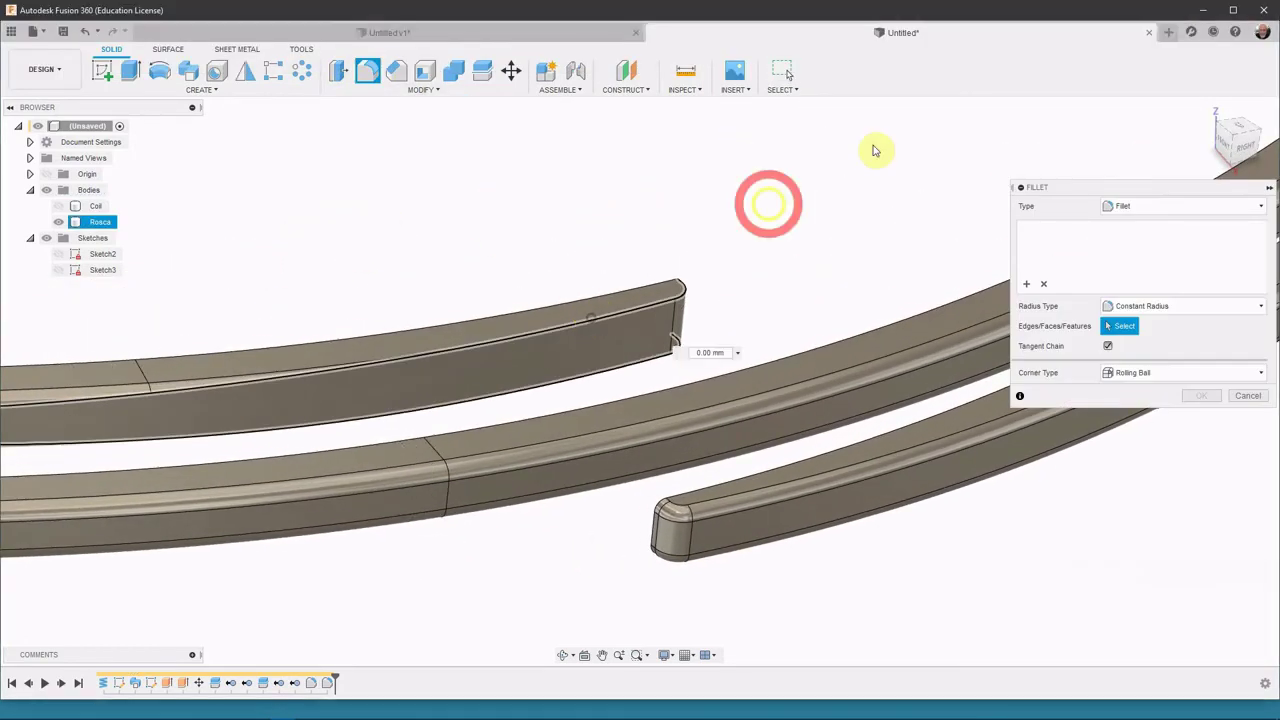
text(2)
key(Return)
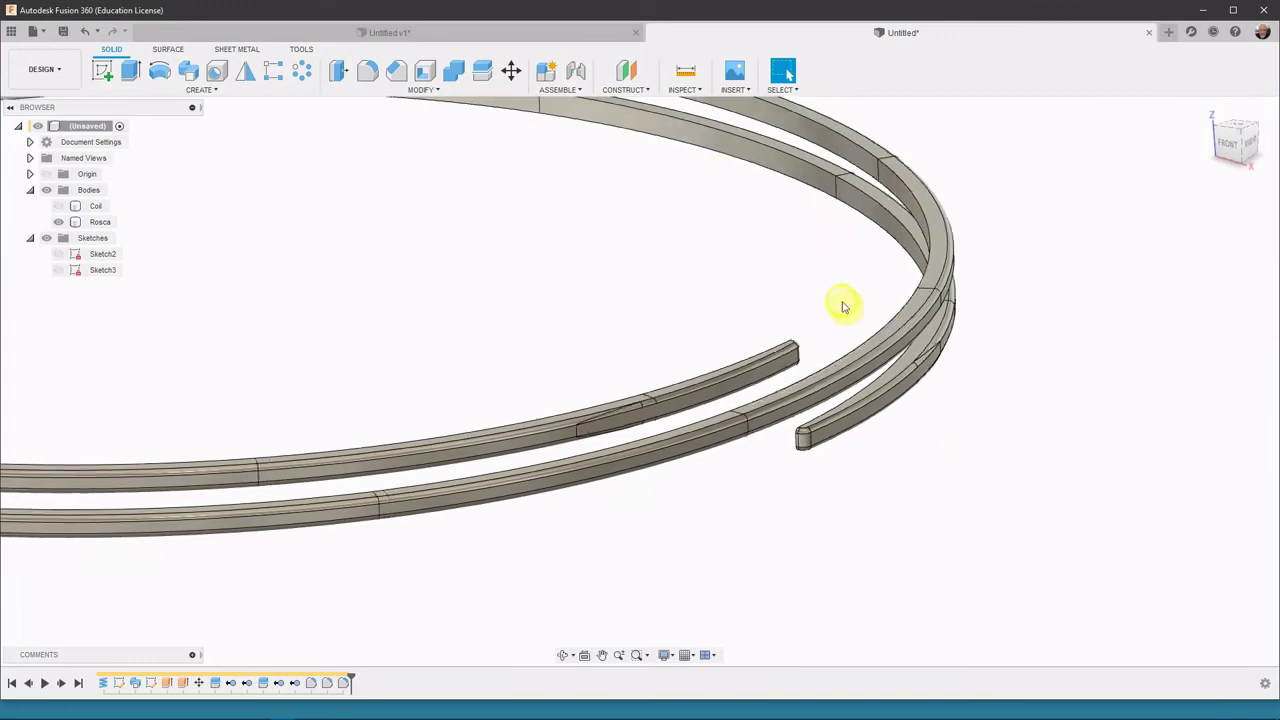
Step: Examine the rounded thread ends and compare them with the green threaded ring in the Untitled v1 document
scroll(843, 306, down, 3)
shift+middle_drag(843, 306, 820, 389)
scroll(860, 388, up, 3)
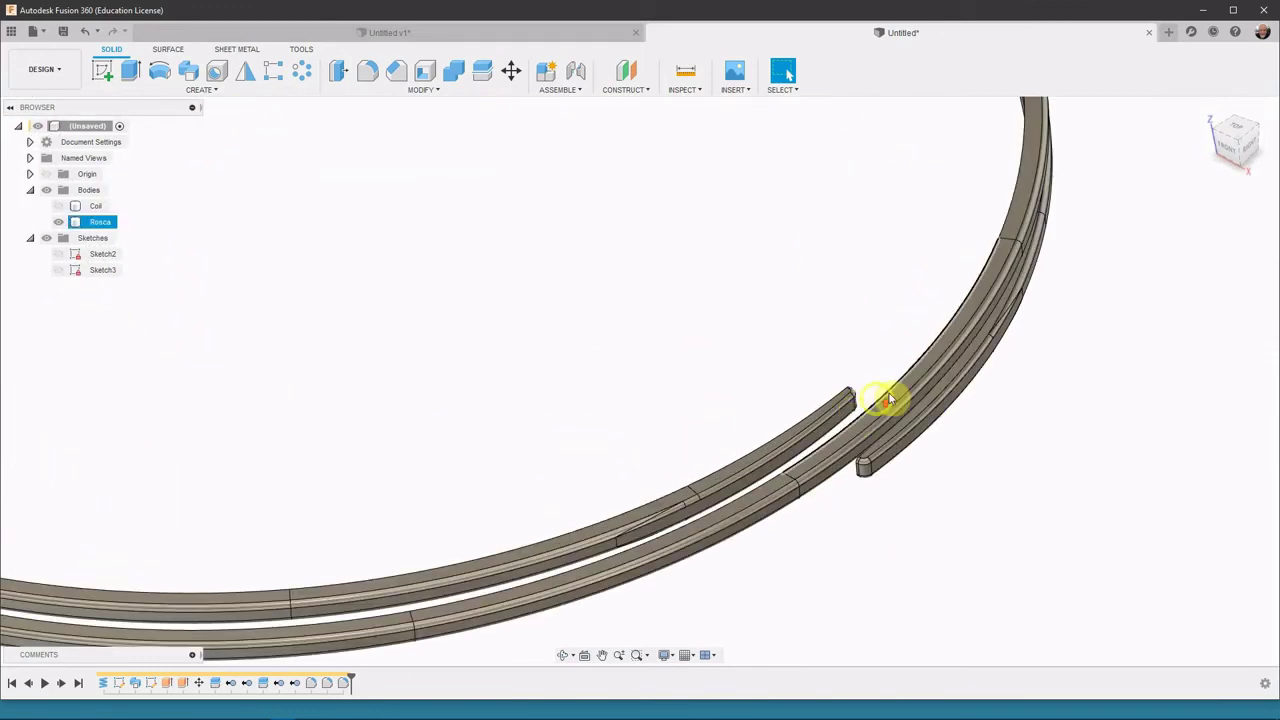
scroll(1023, 434, down, 5)
shift+middle_drag(1029, 438, 806, 296)
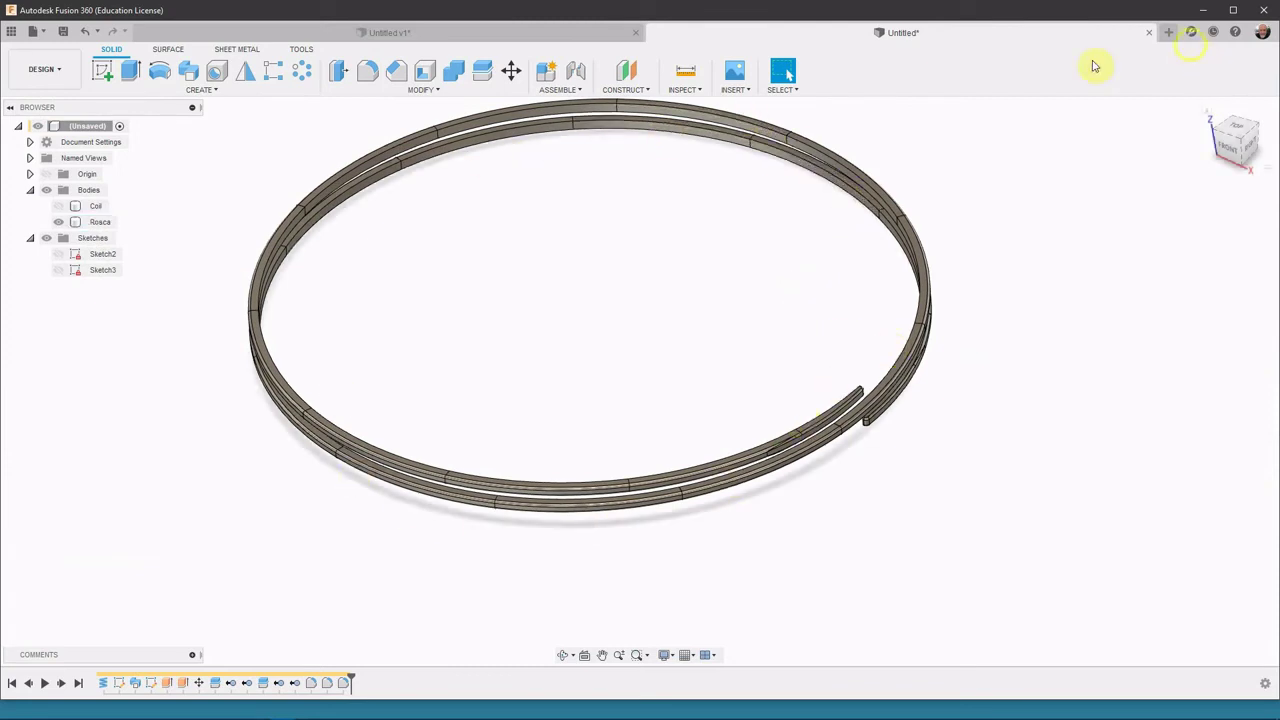
click(414, 31)
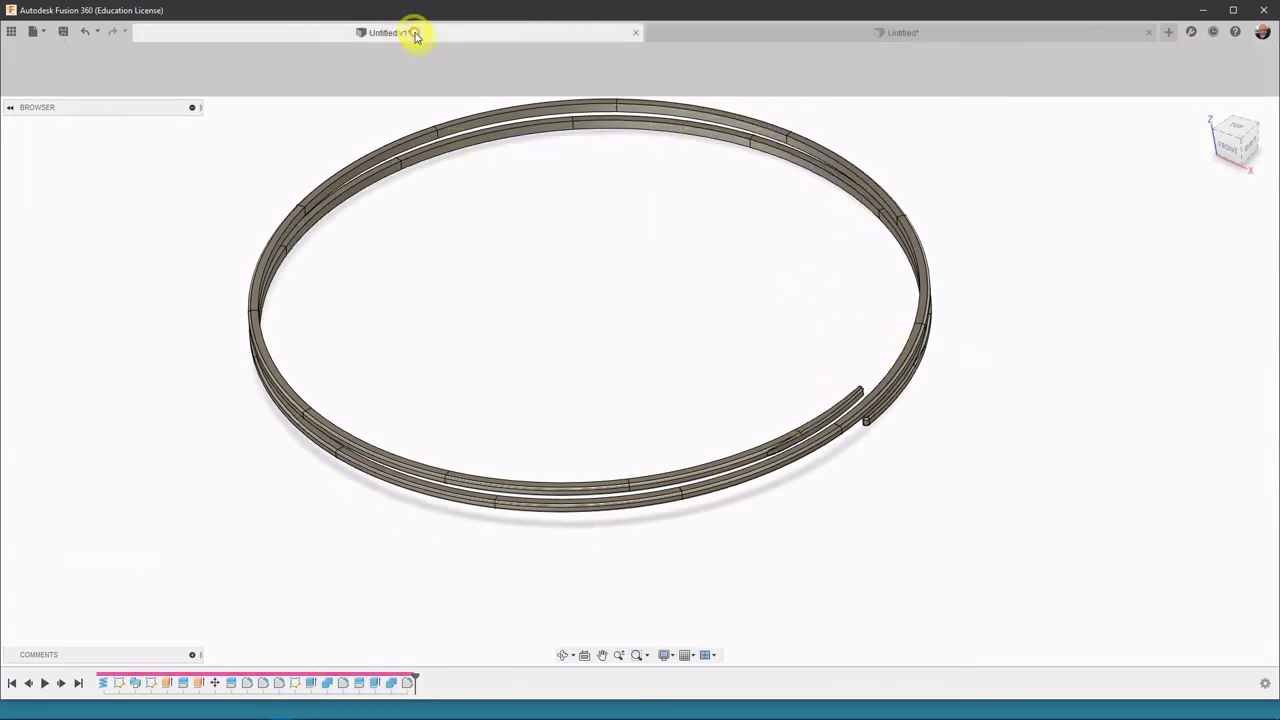
click(718, 457)
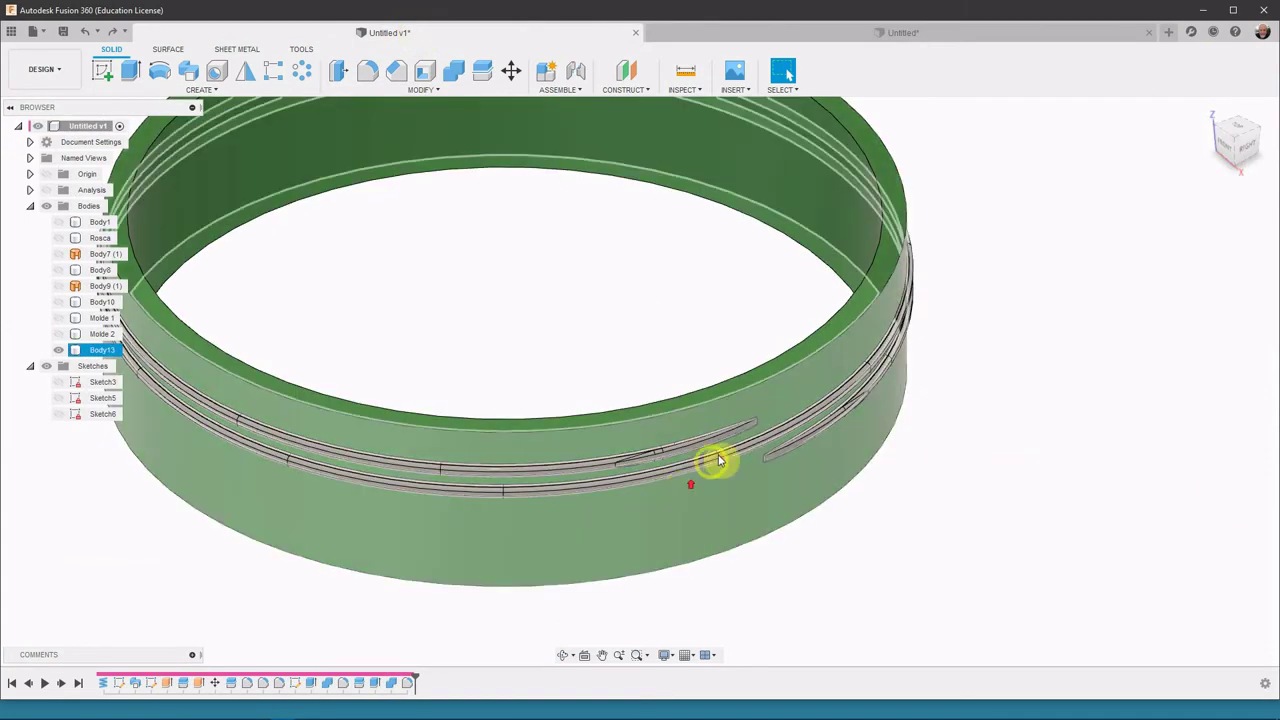
shift+middle_drag(722, 457, 793, 465)
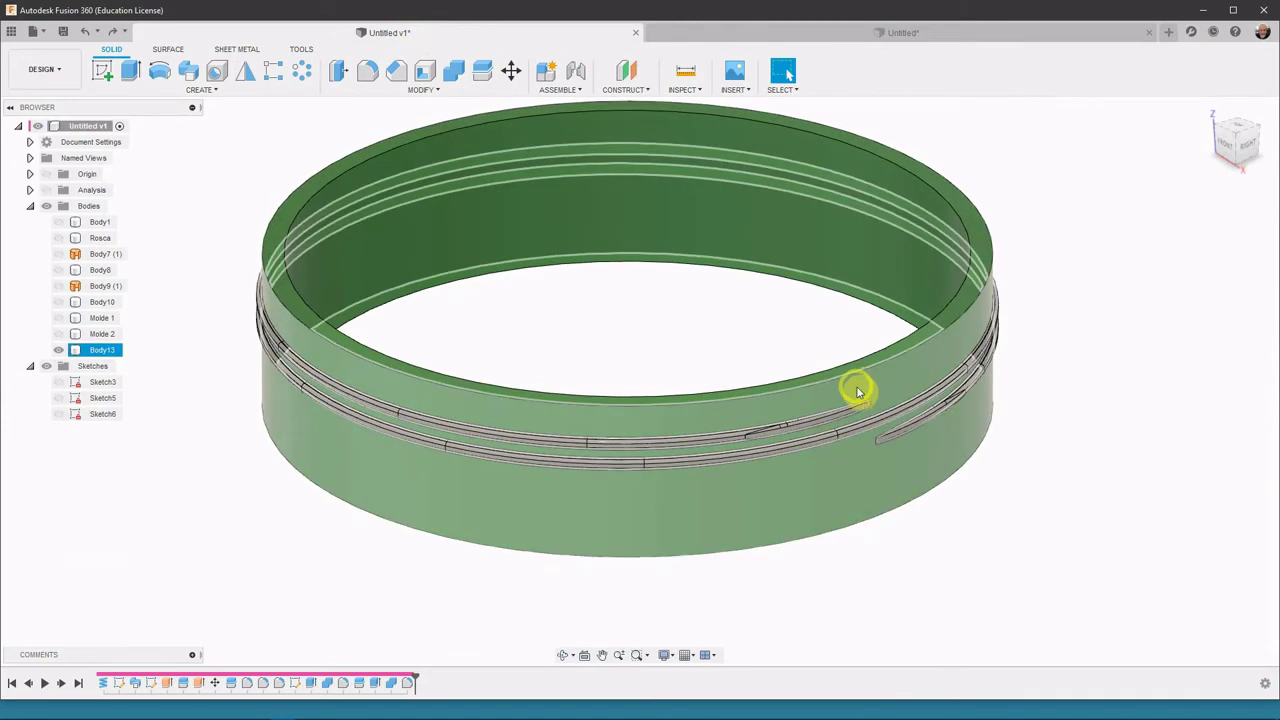
middle_drag(371, 609, 571, 562)
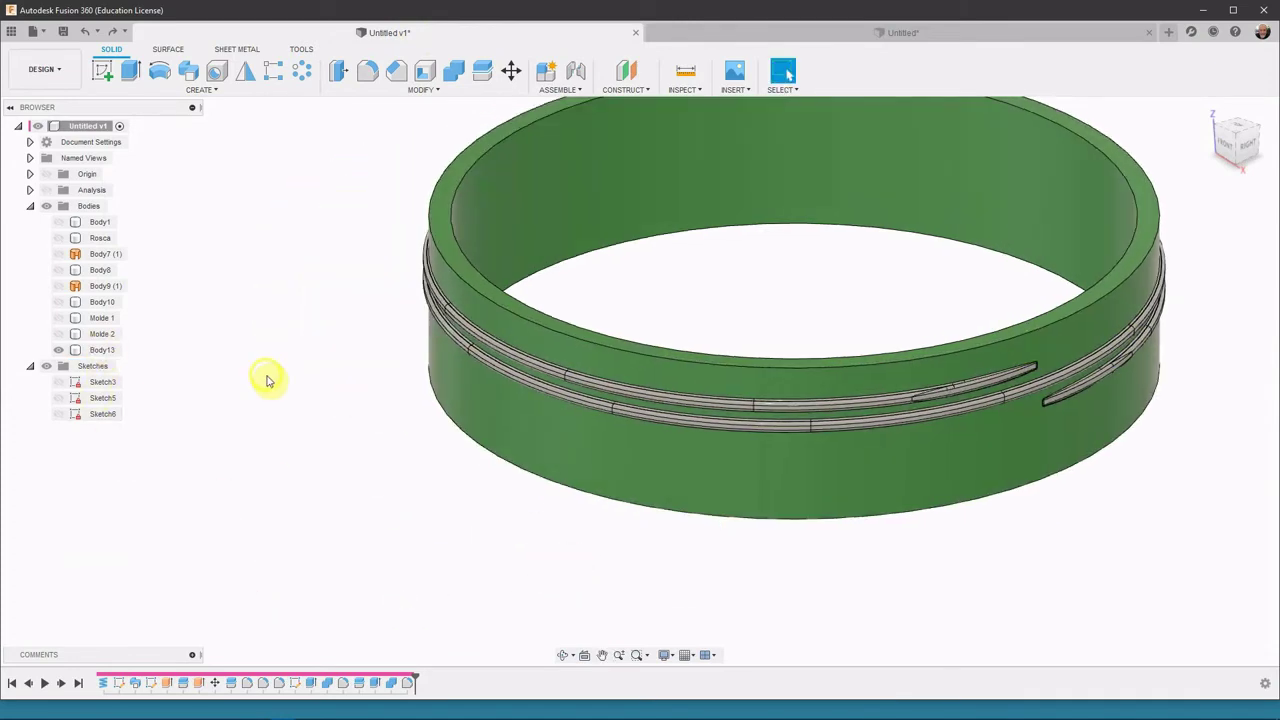
Step: Show Molde 1 and Molde 2 and hide Body13 to inspect the thread groove inside the mould
click(59, 319)
click(58, 334)
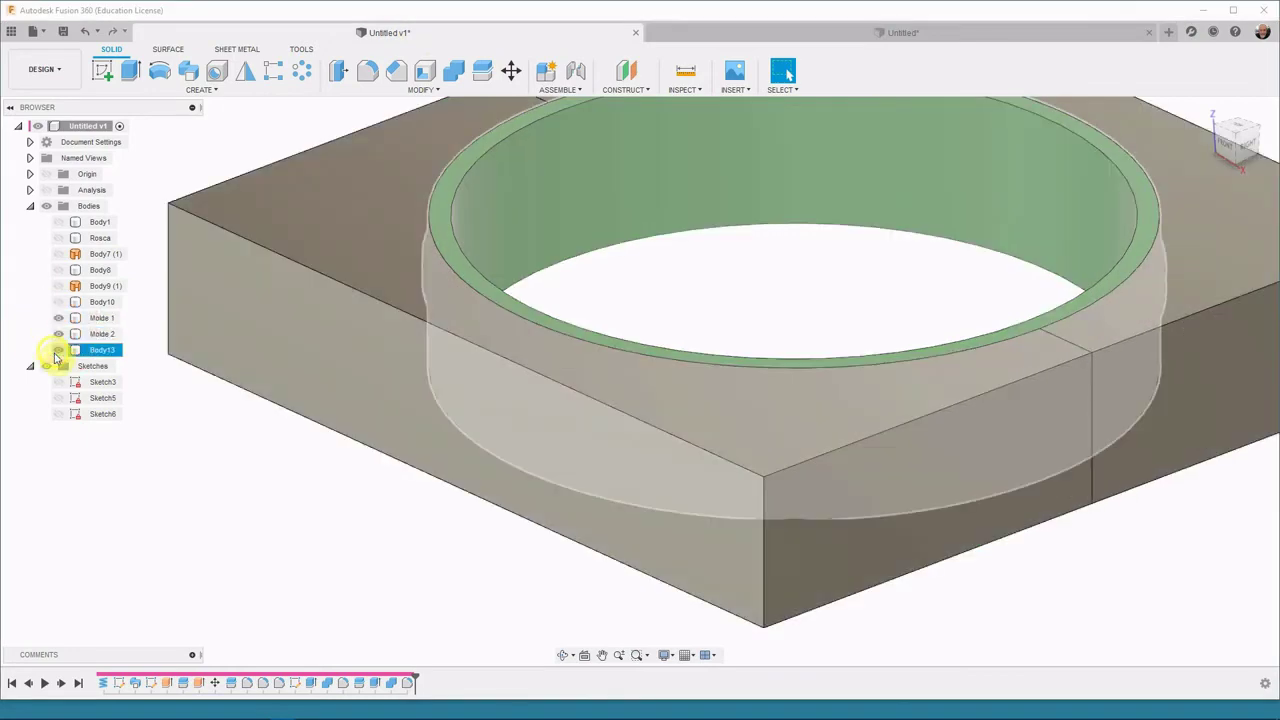
click(56, 350)
scroll(453, 543, down, 3)
mouse_move(459, 543)
shift+middle_down()
mouse_move(483, 562)
mouse_move(473, 547)
shift+middle_up()
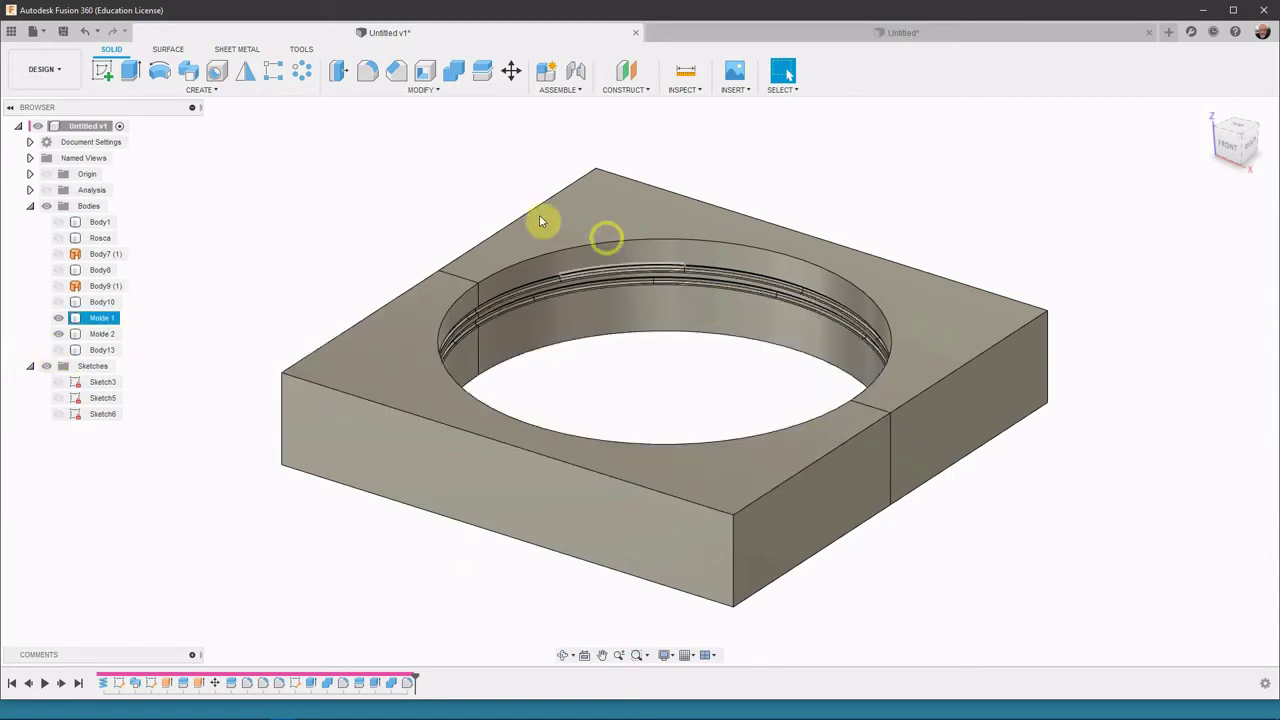
Step: Return to the unsaved thread document and start a sketch on the horizontal origin plane
click(928, 36)
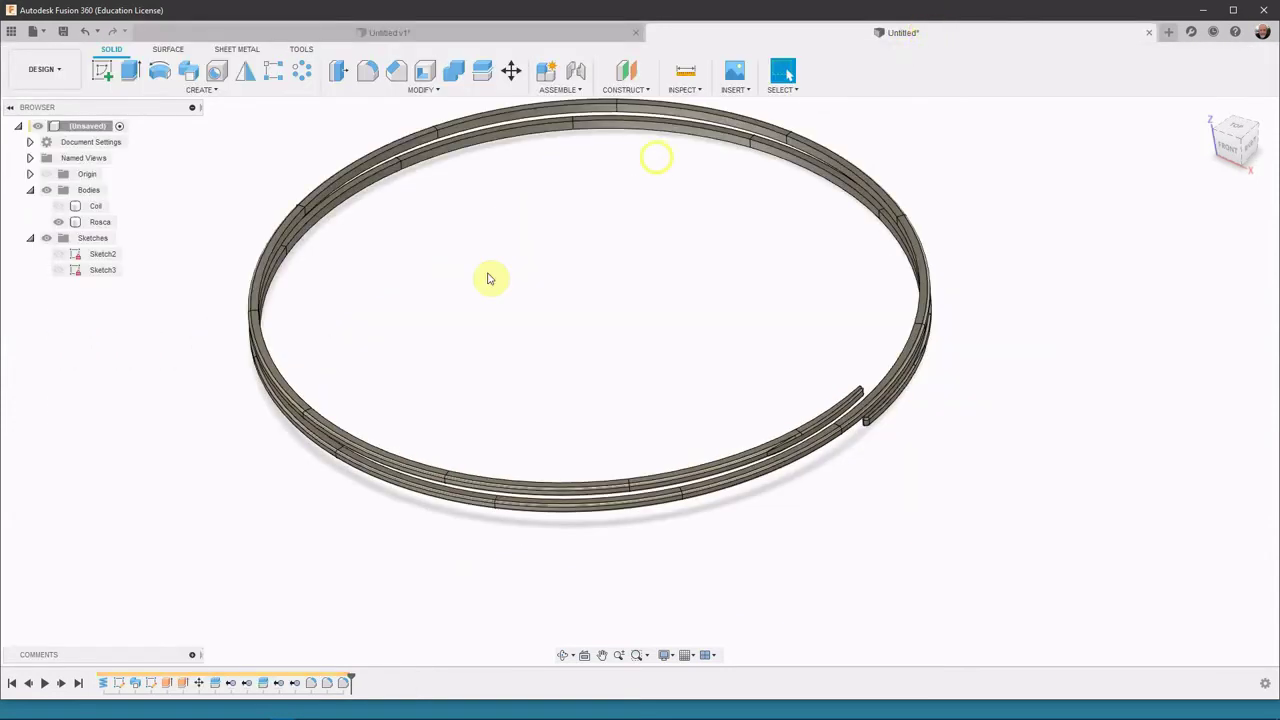
shift+middle_drag(623, 342, 680, 360)
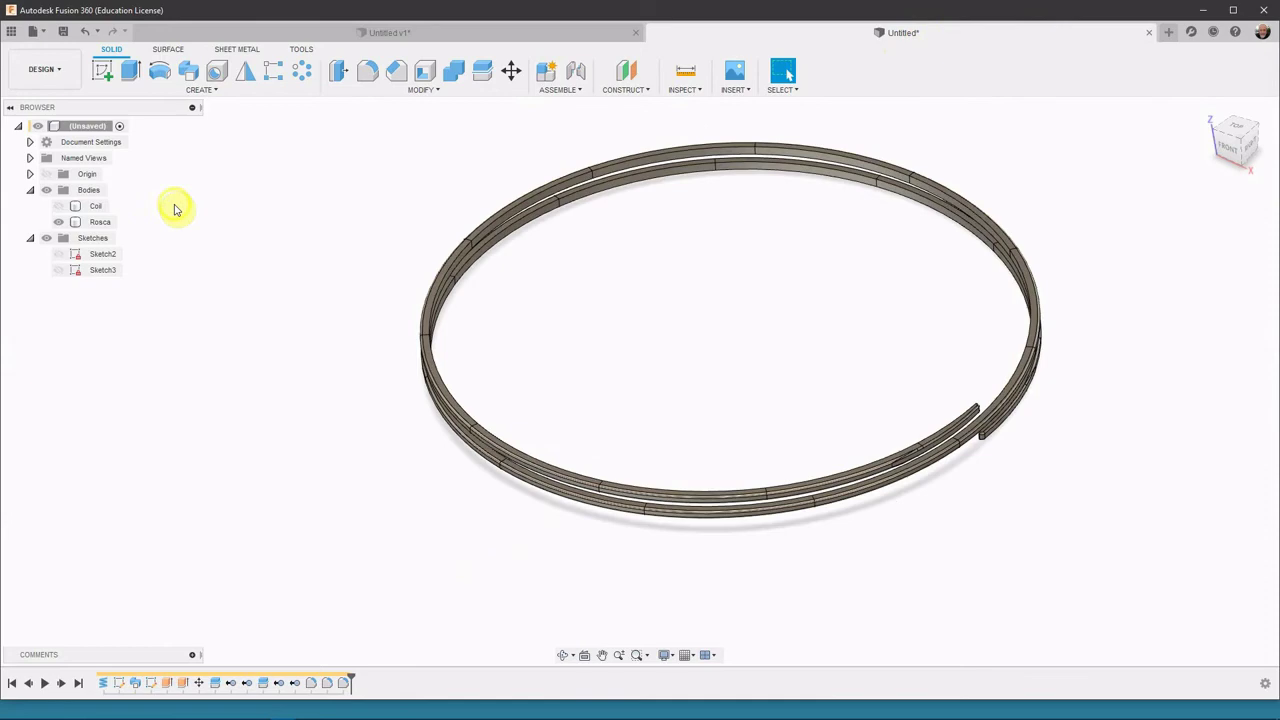
click(103, 72)
click(814, 334)
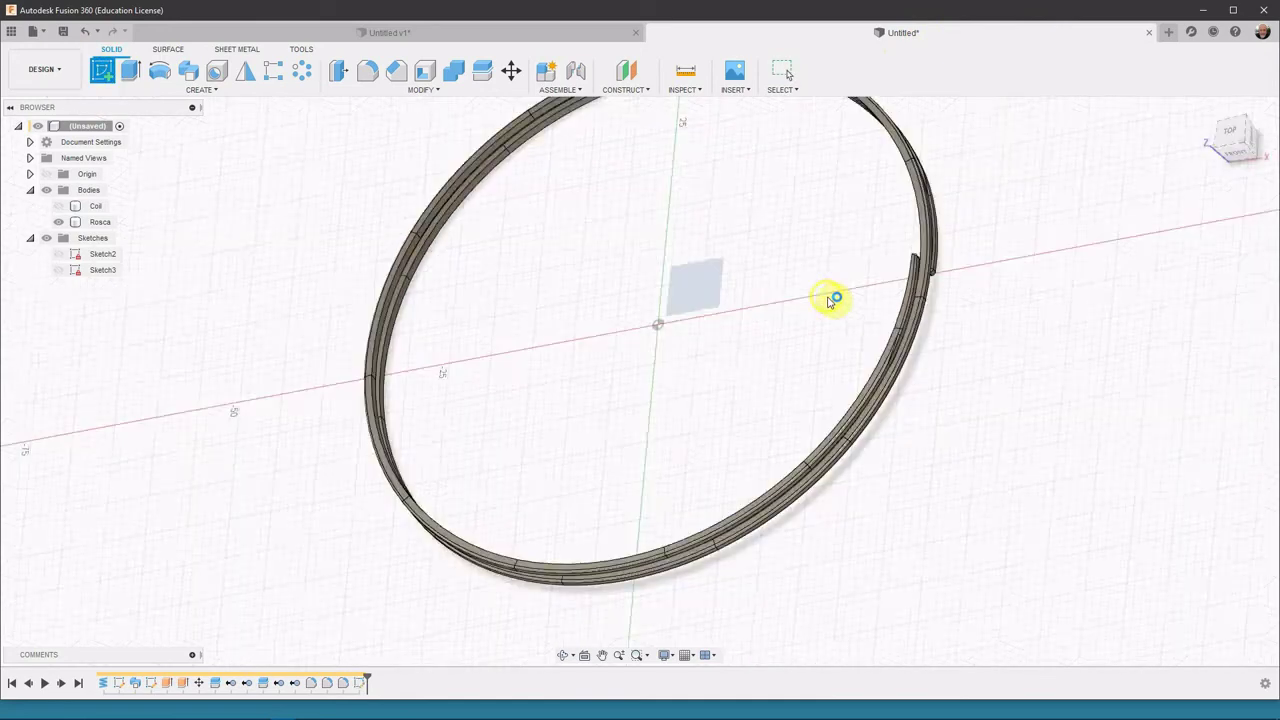
mouse_move(580, 514)
middle_down()
mouse_move(734, 386)
mouse_move(689, 436)
middle_up()
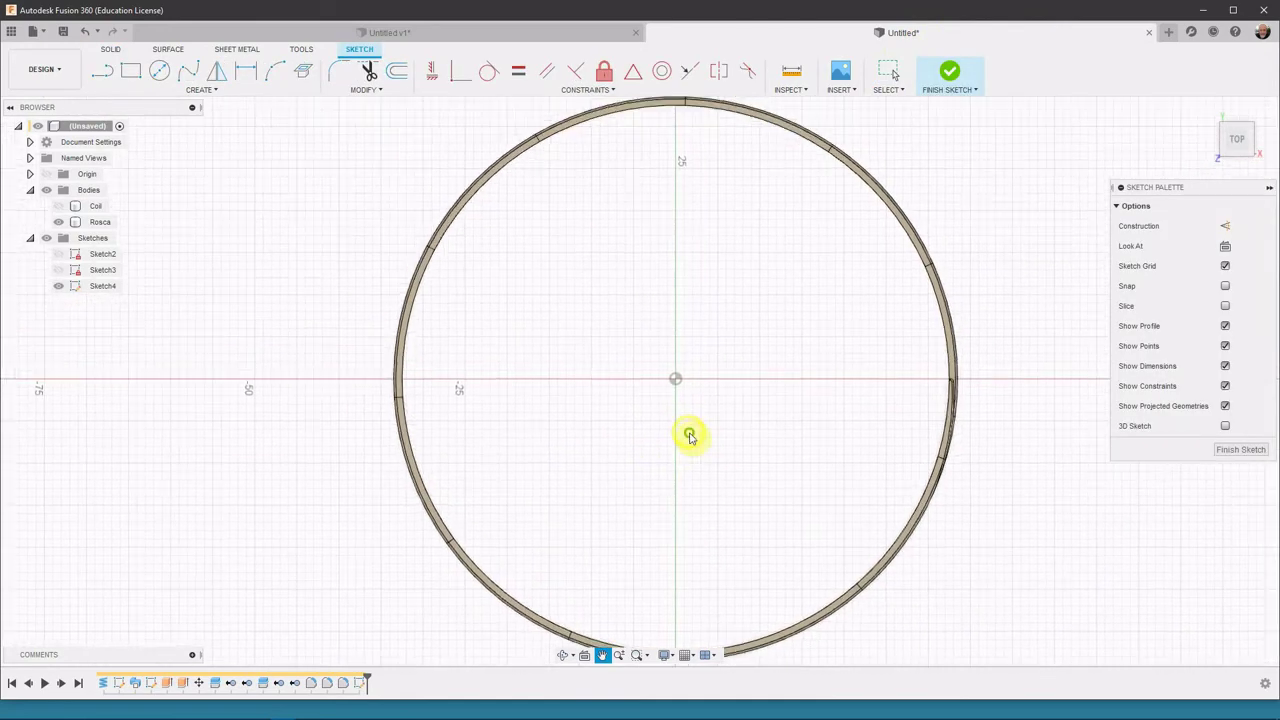
Step: Sketch a circle centred on the origin and dimension its diameter to 66 mm
click(160, 71)
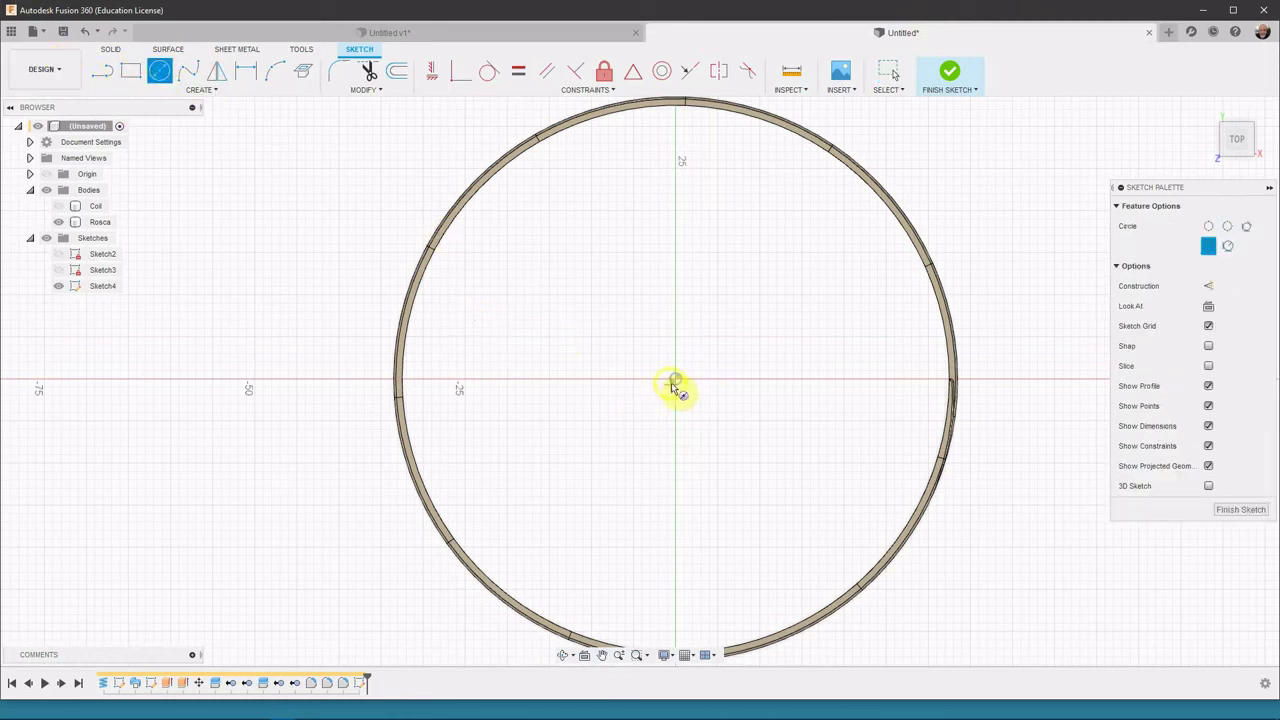
click(675, 380)
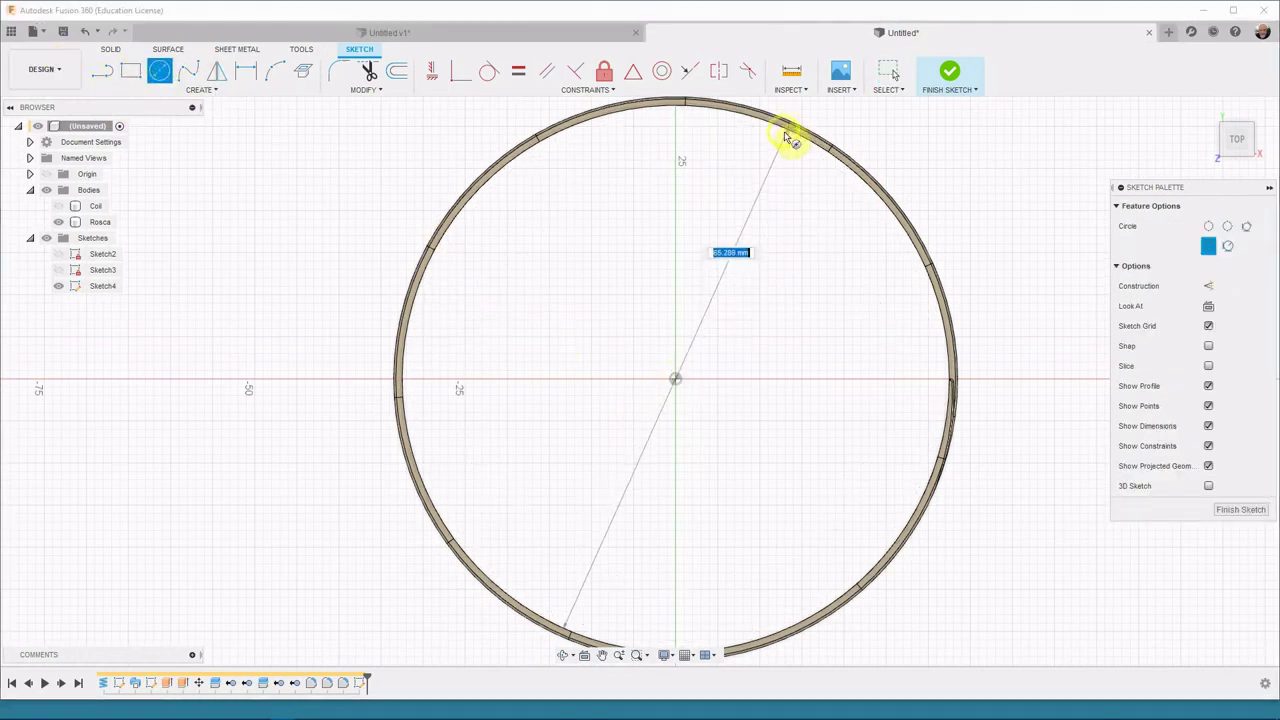
click(811, 200)
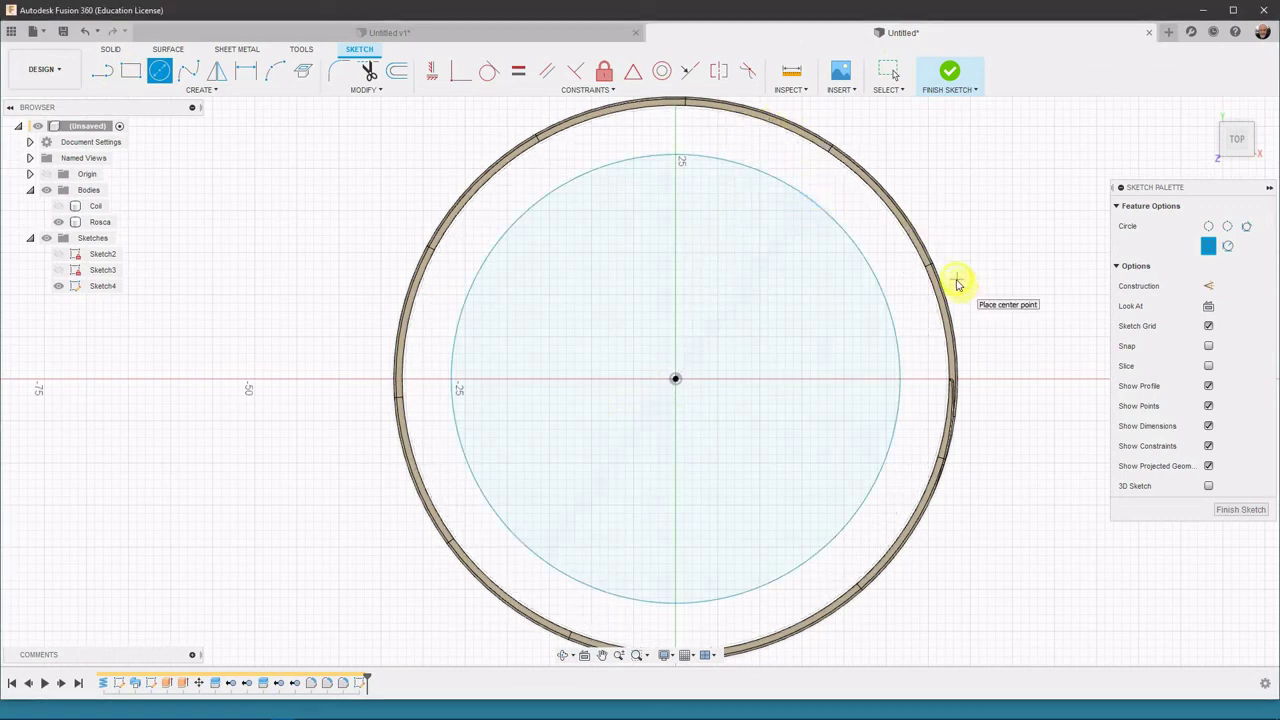
key(d)
click(862, 261)
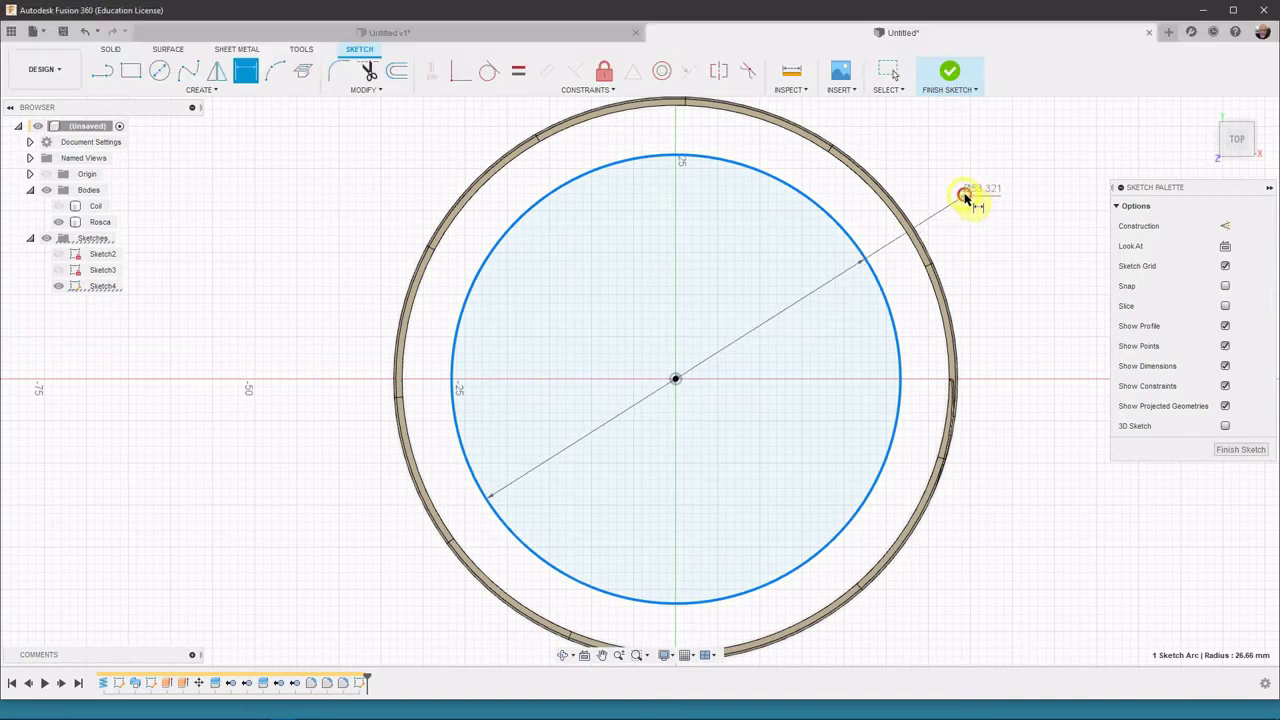
click(968, 196)
text(66)
key(Return)
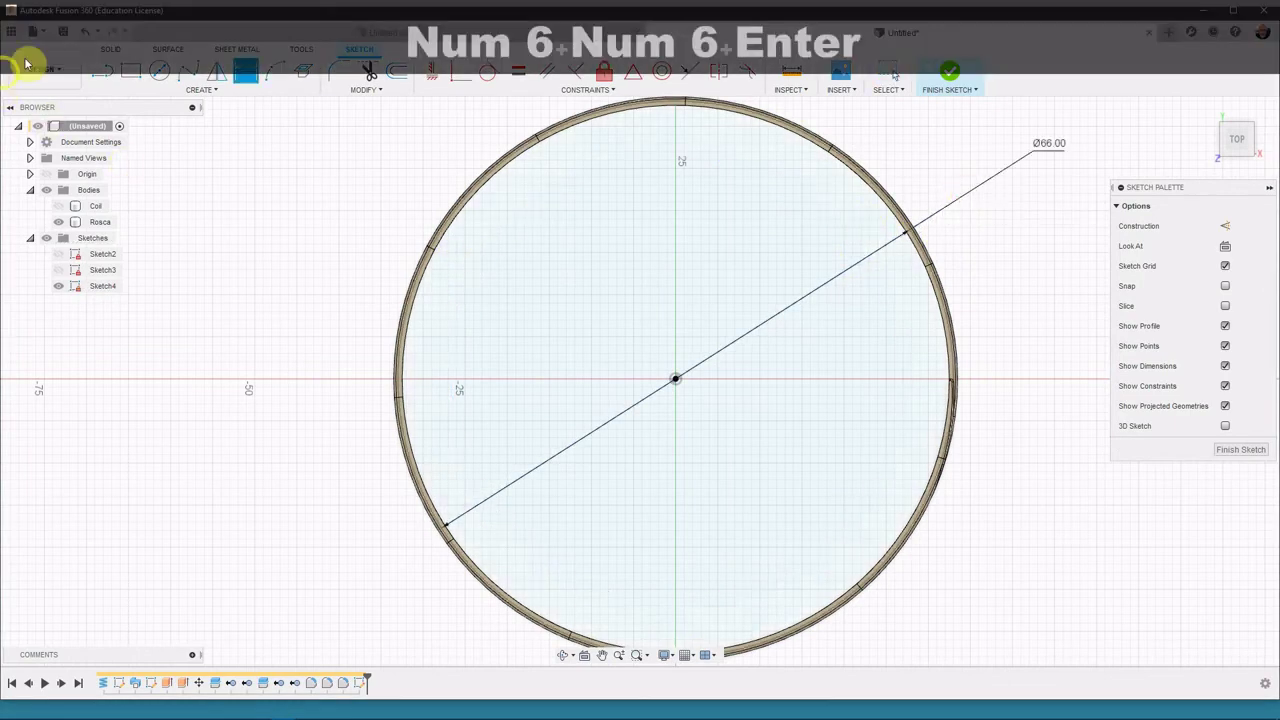
Step: Add a concentric inner circle with a 62 mm diameter at the origin
click(160, 72)
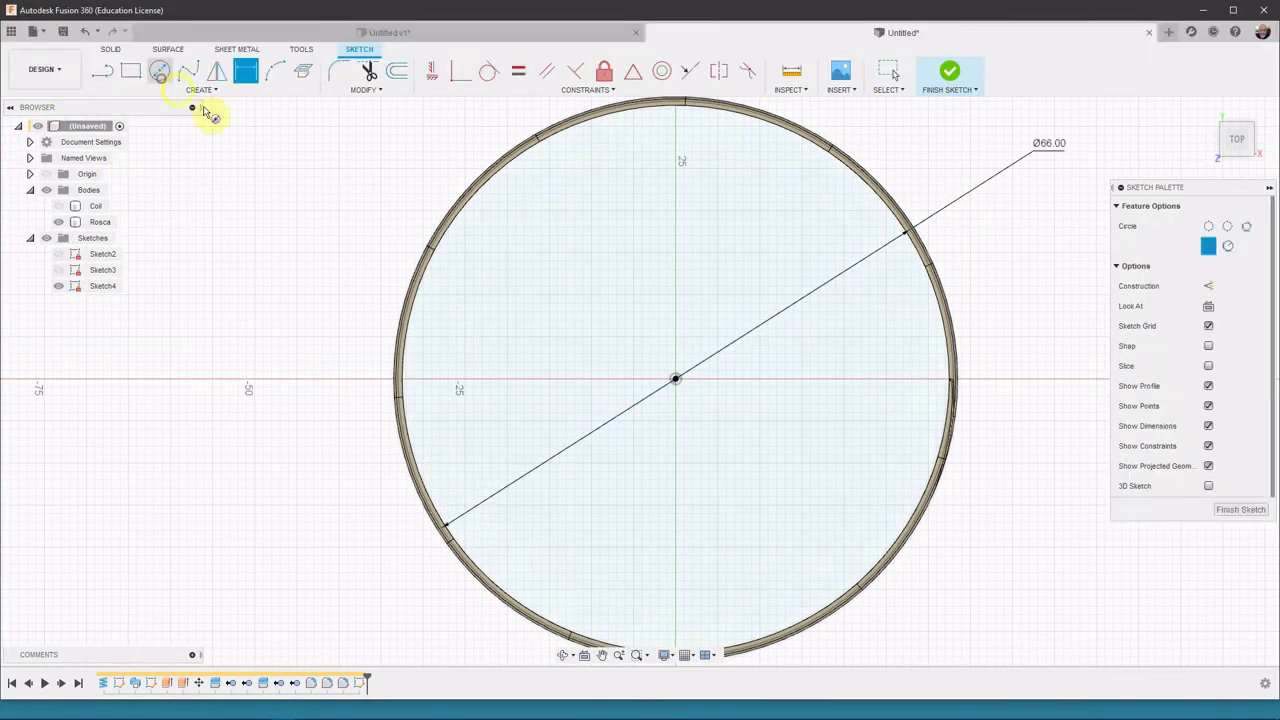
click(673, 380)
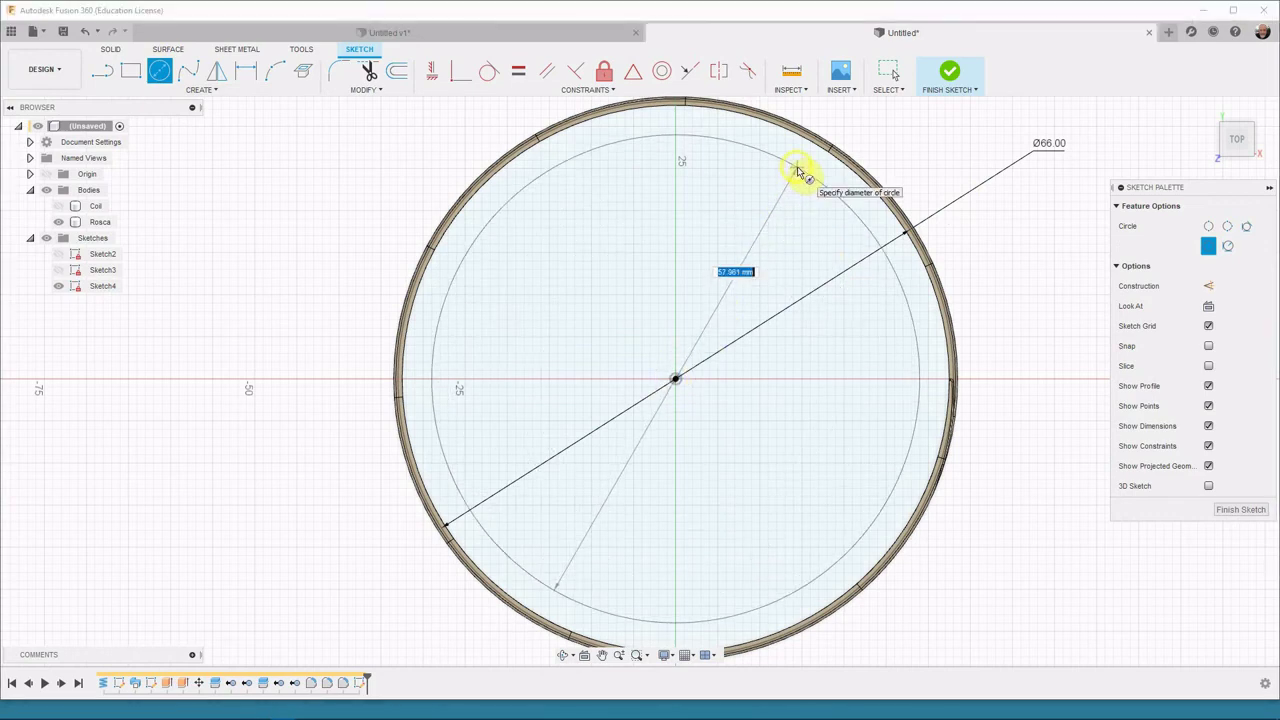
text(62)
key(Return)
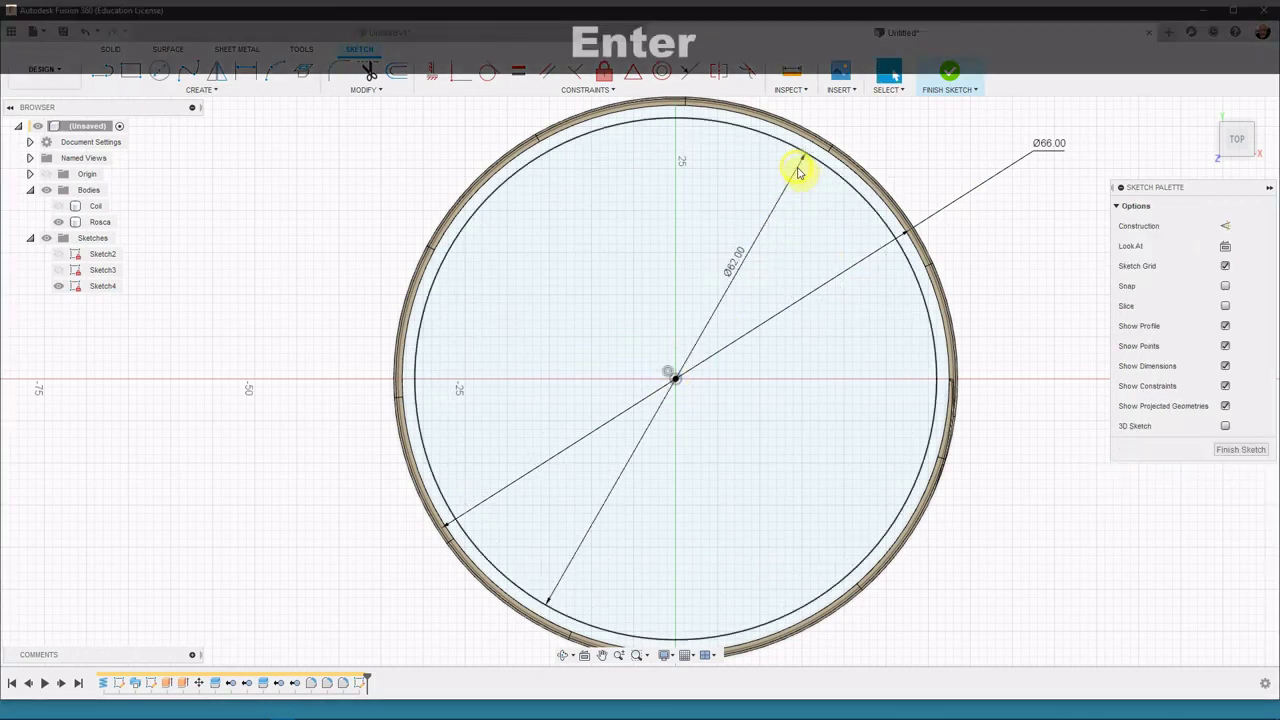
Step: Draw an 80 by 80 mm center rectangle around the circles from the origin and finish the sketch
scroll(557, 320, down, 2)
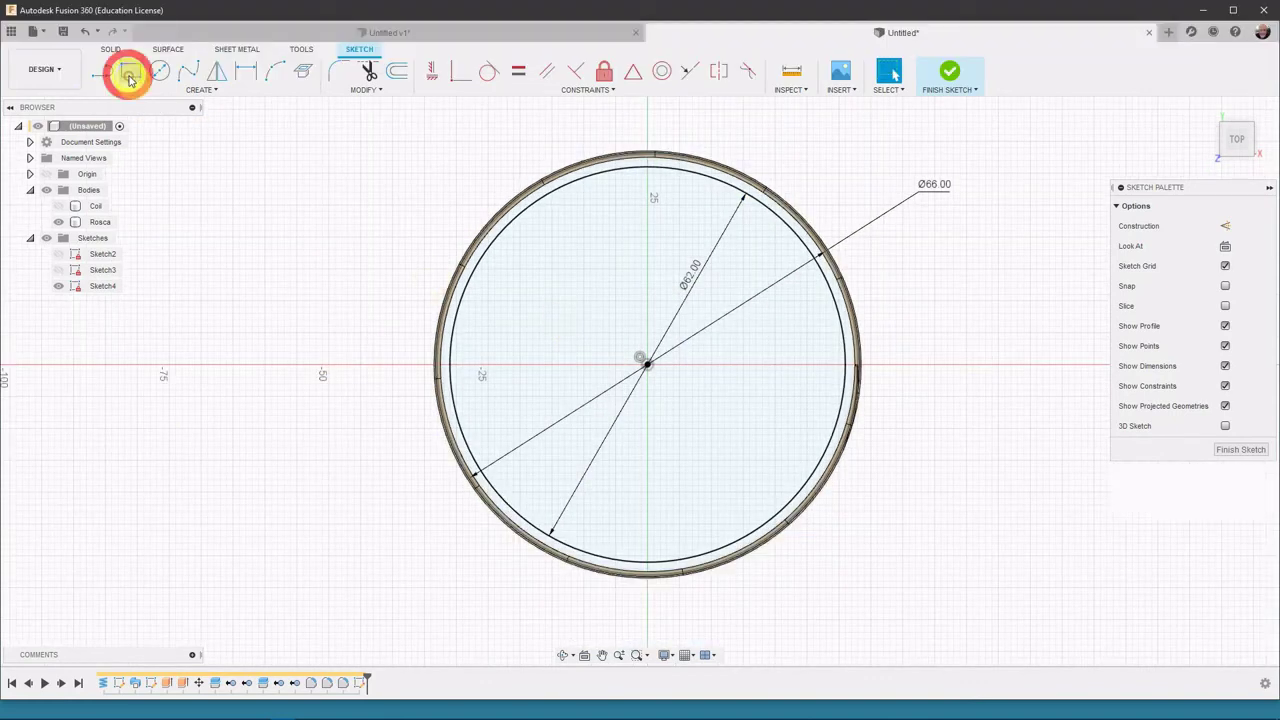
click(129, 74)
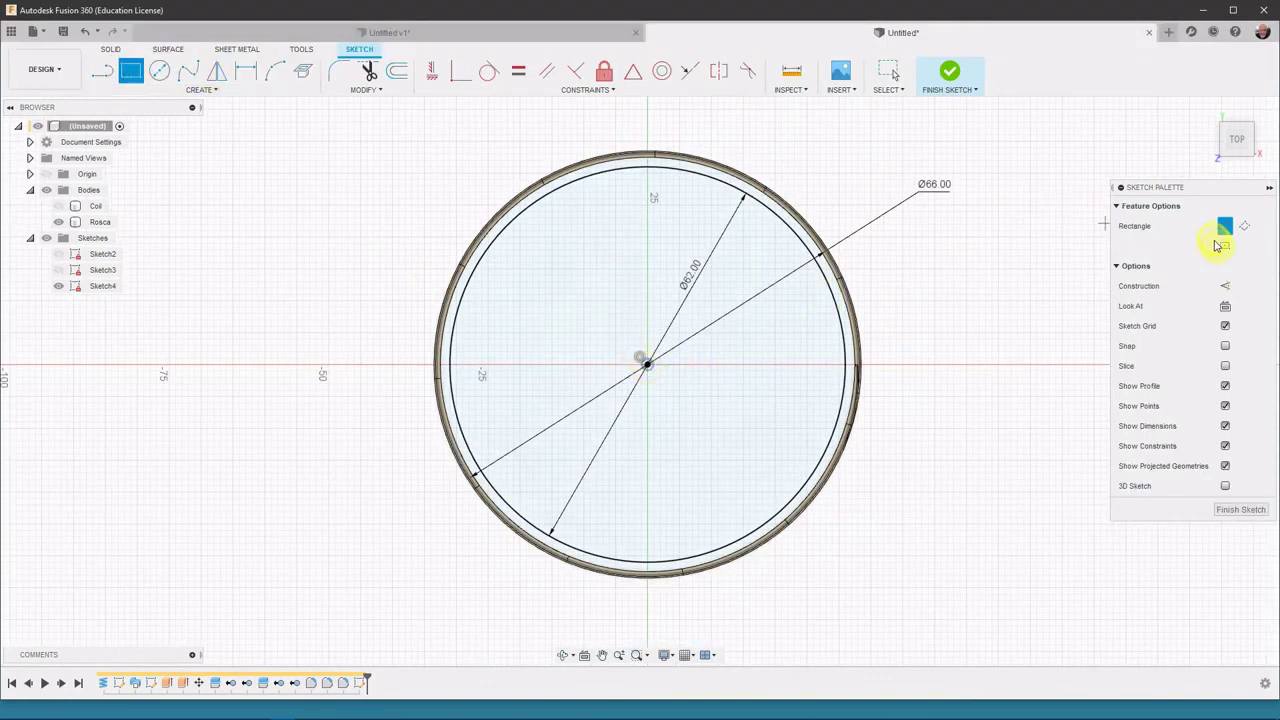
click(647, 363)
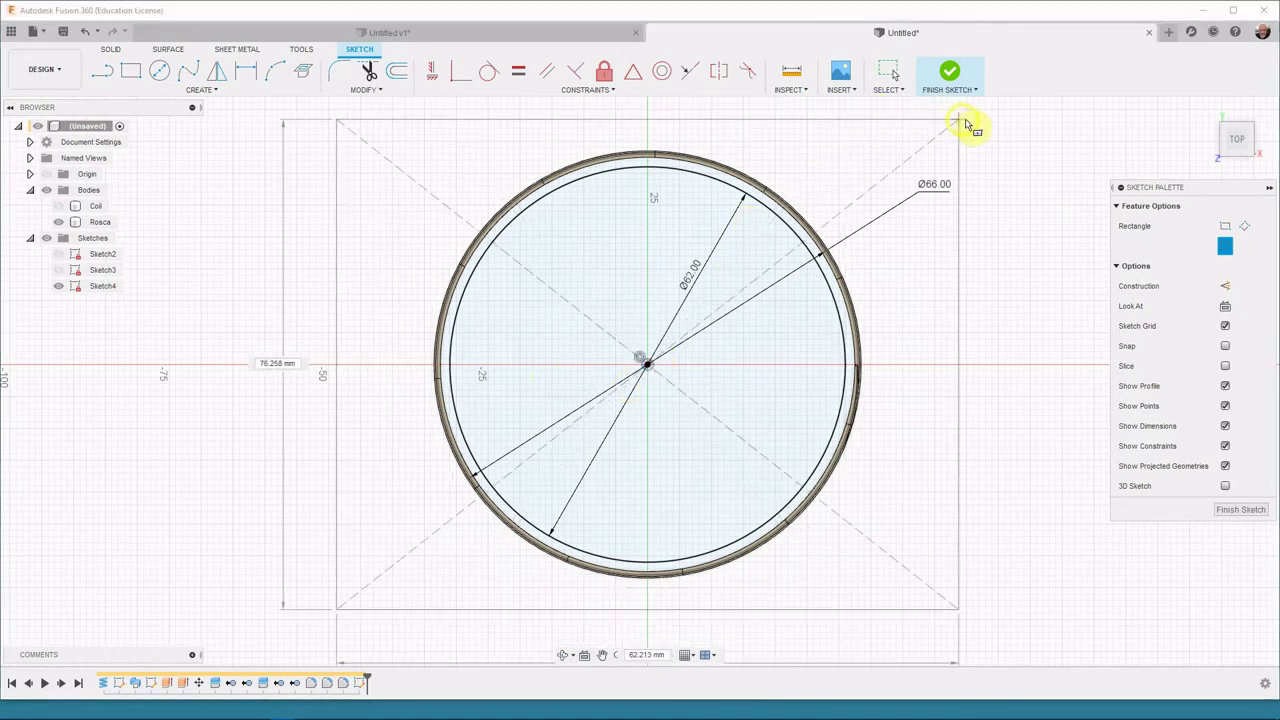
text(80)
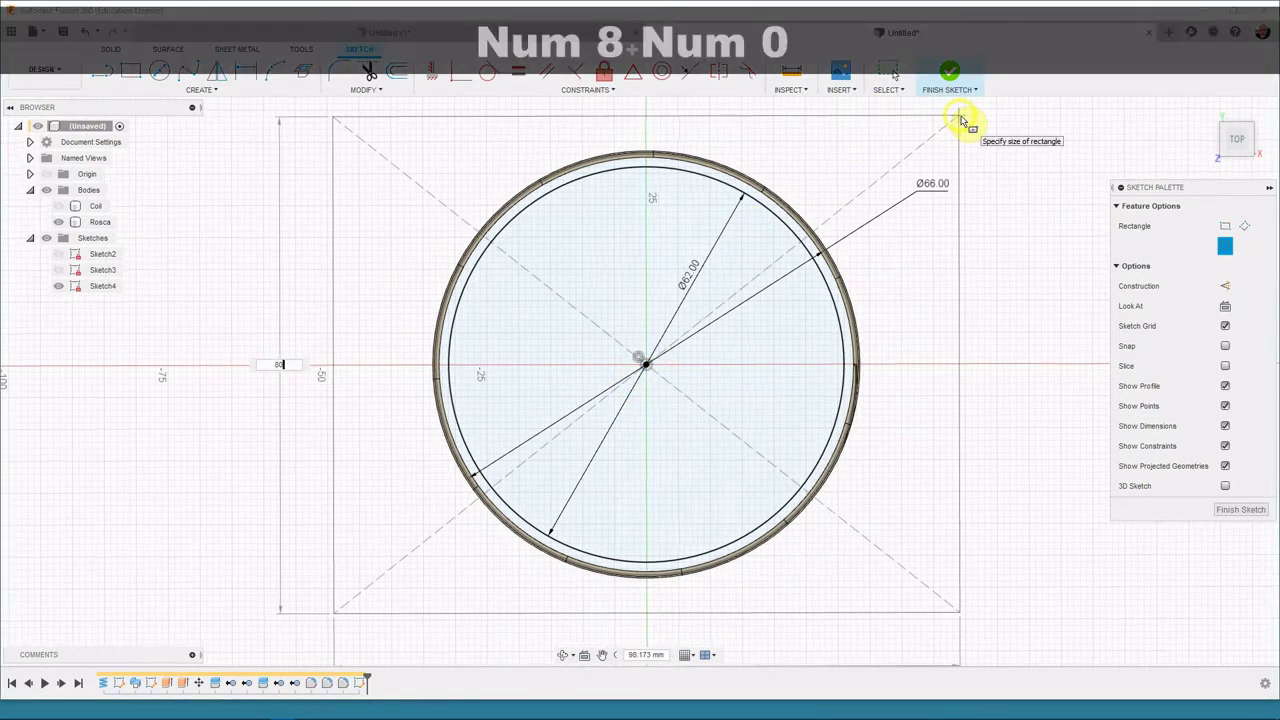
key(Tab)
text(80)
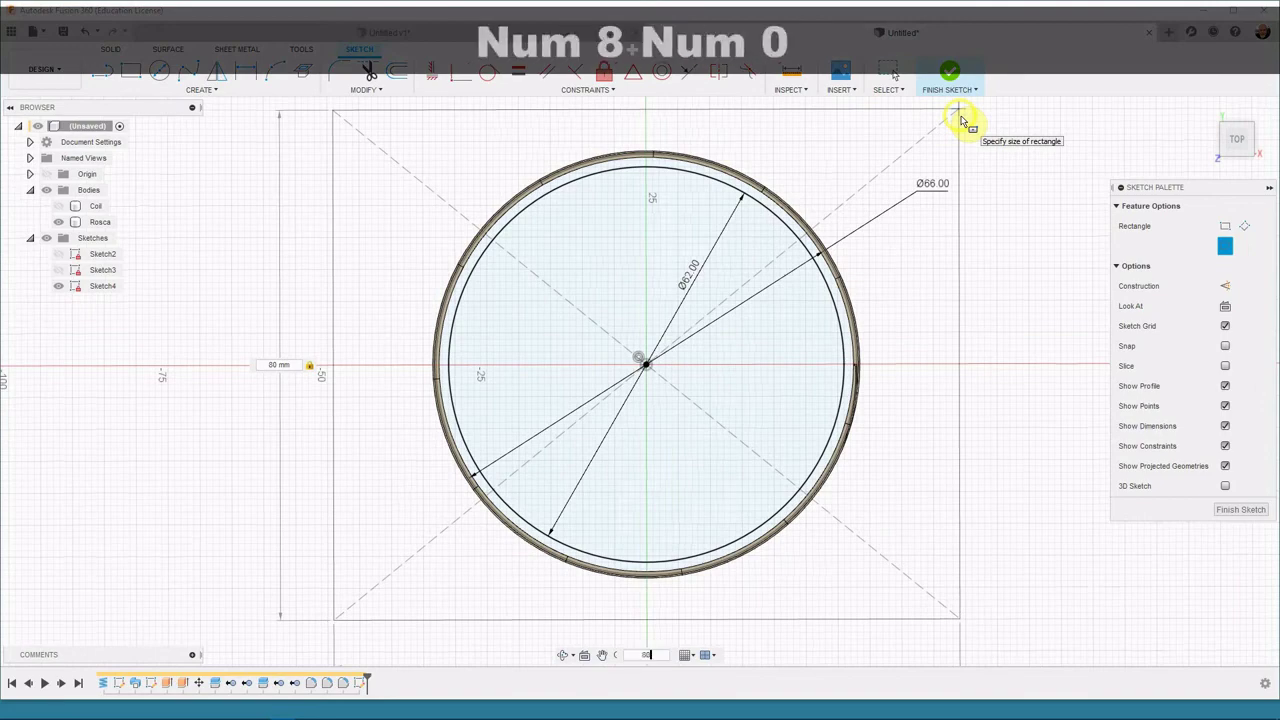
key(Return)
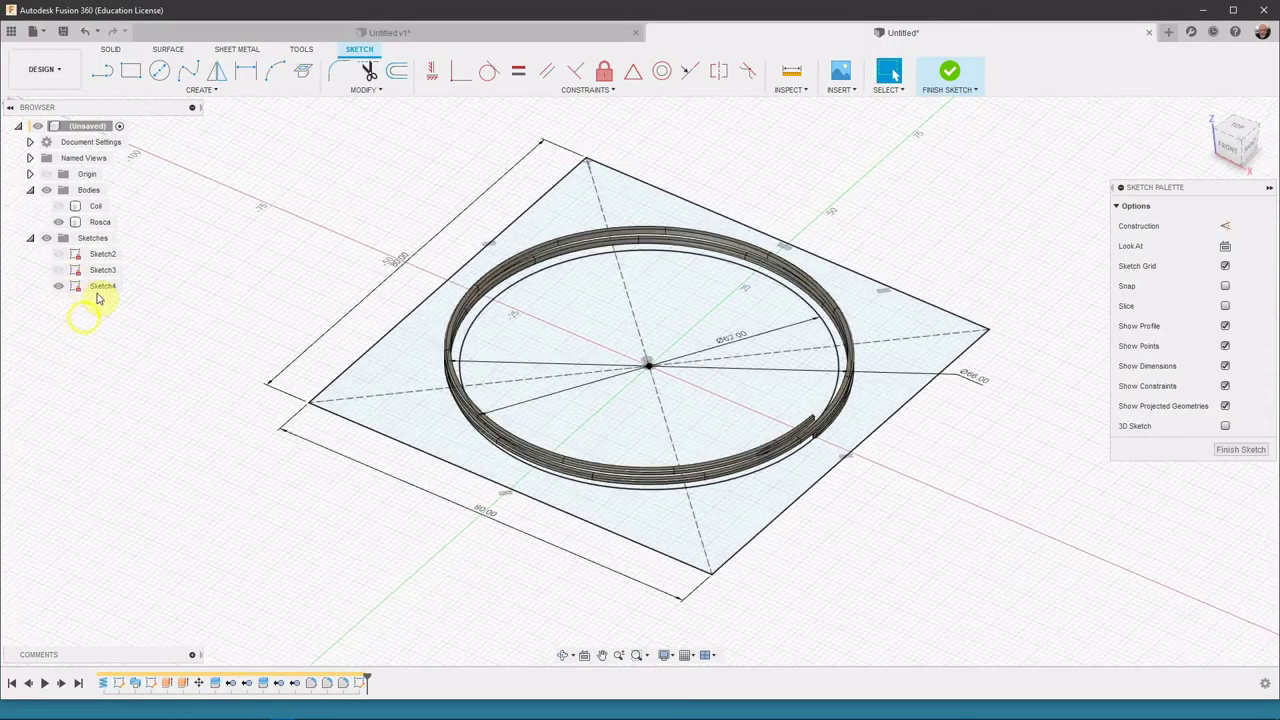
click(1254, 448)
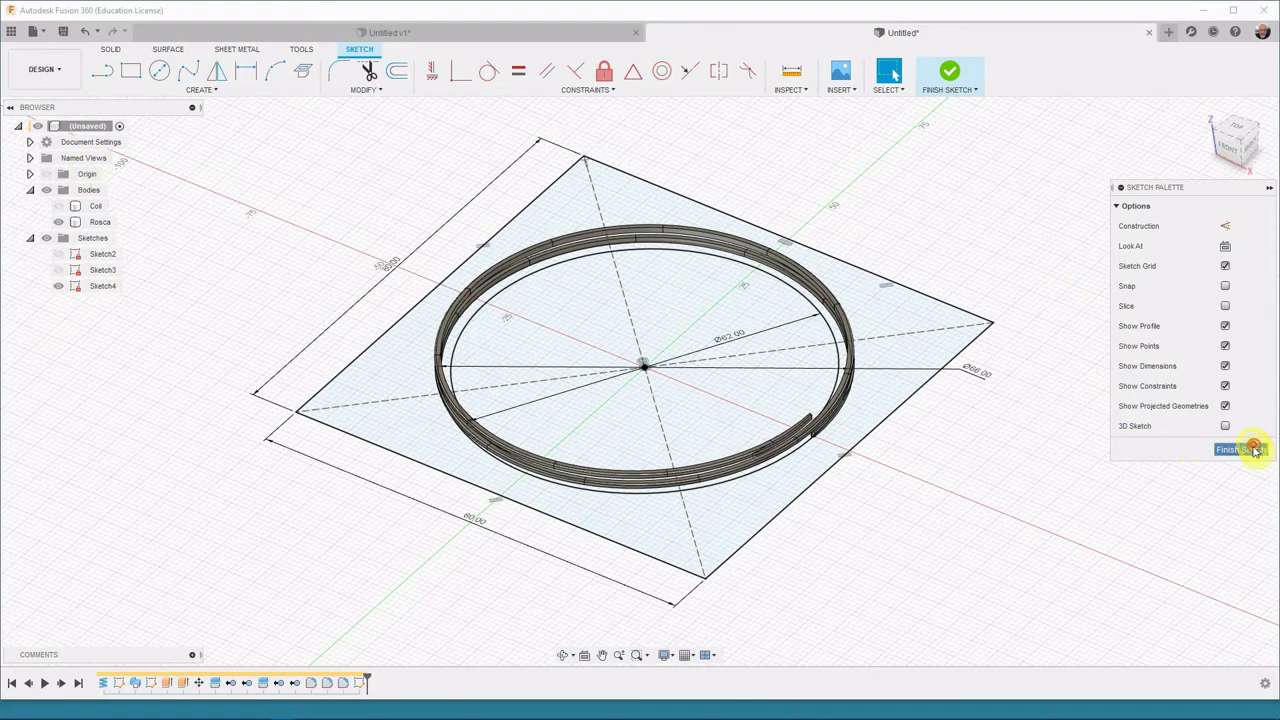
Step: Extrude the square profile outside the 66 mm circle symmetrically by 15 mm as a new body
click(126, 68)
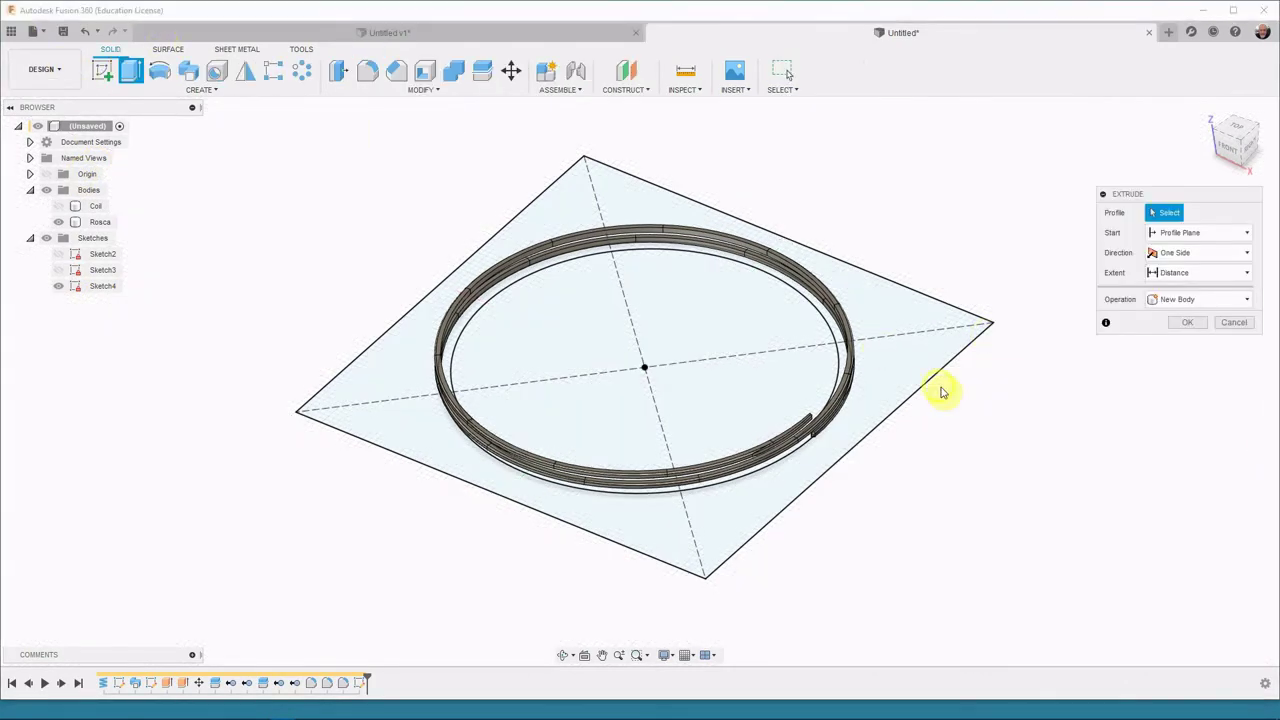
click(927, 333)
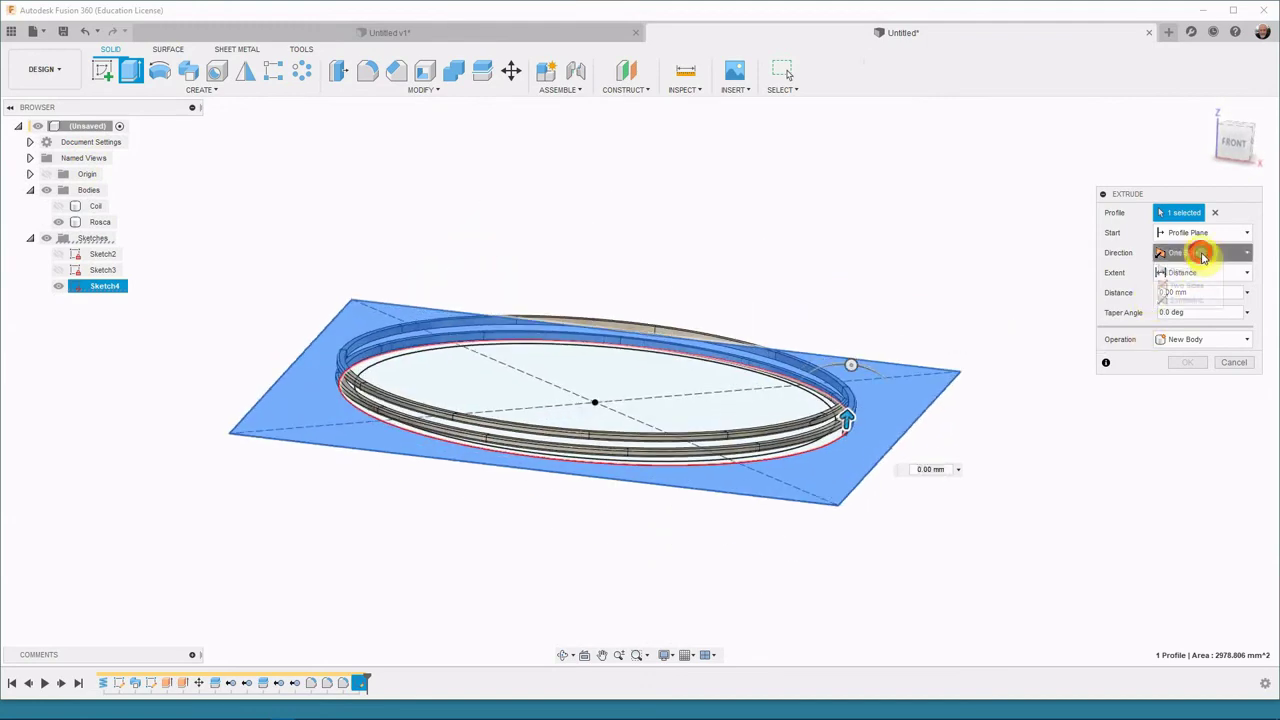
click(1199, 299)
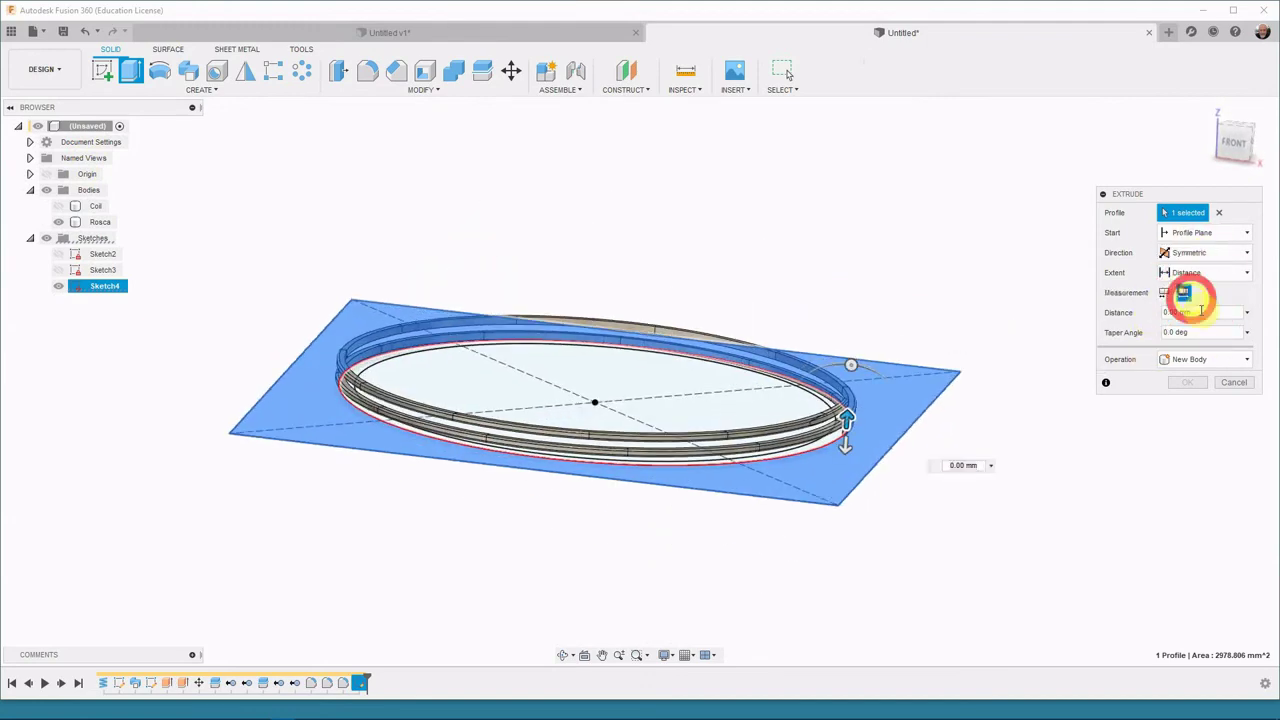
text(15)
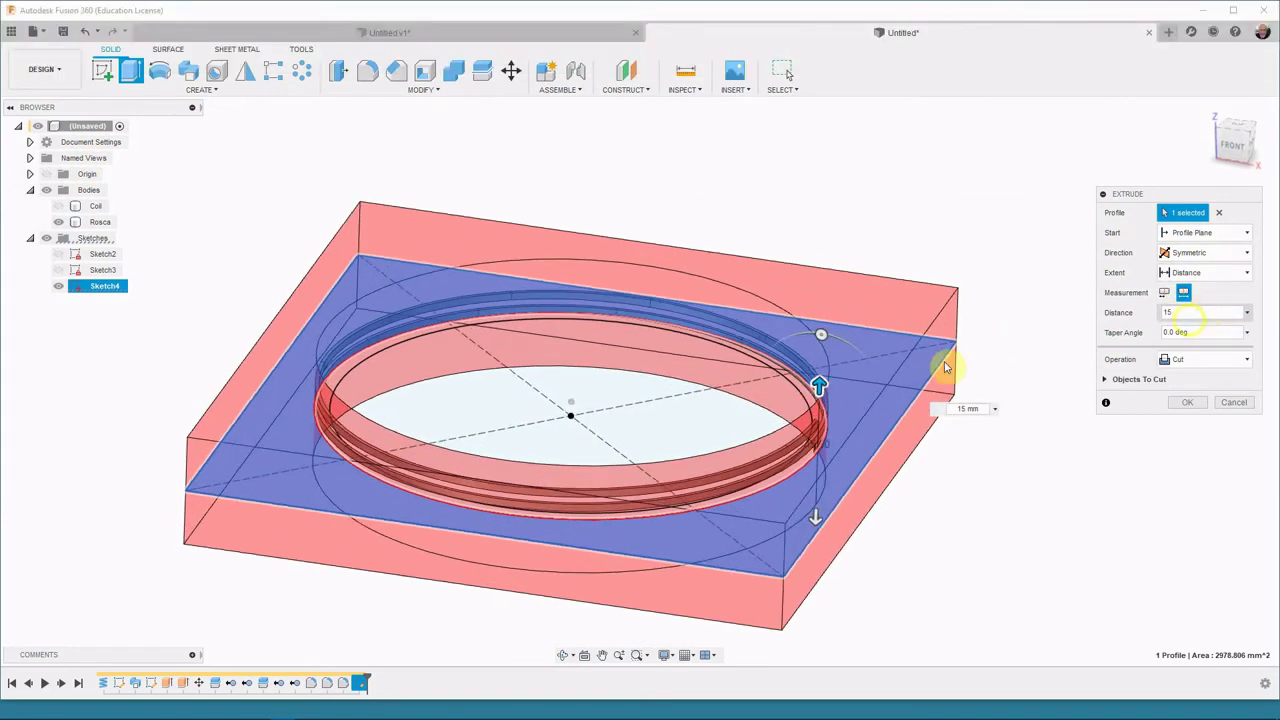
click(1183, 360)
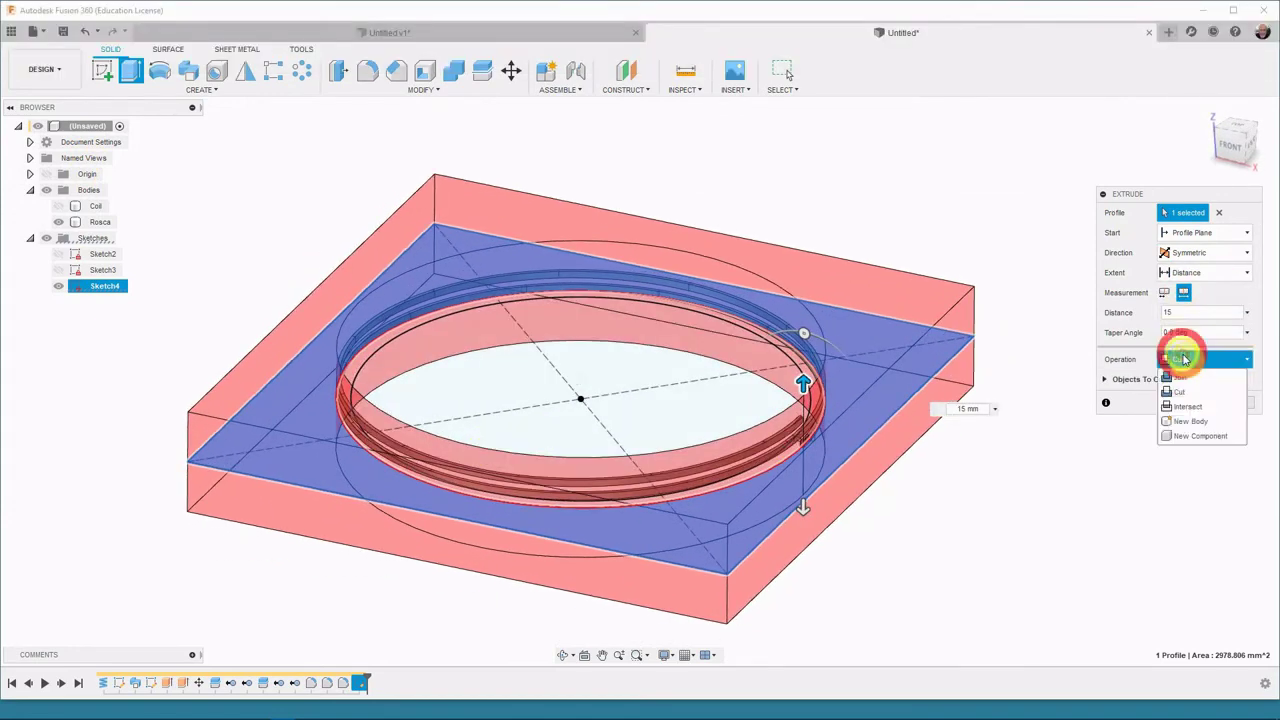
click(1208, 422)
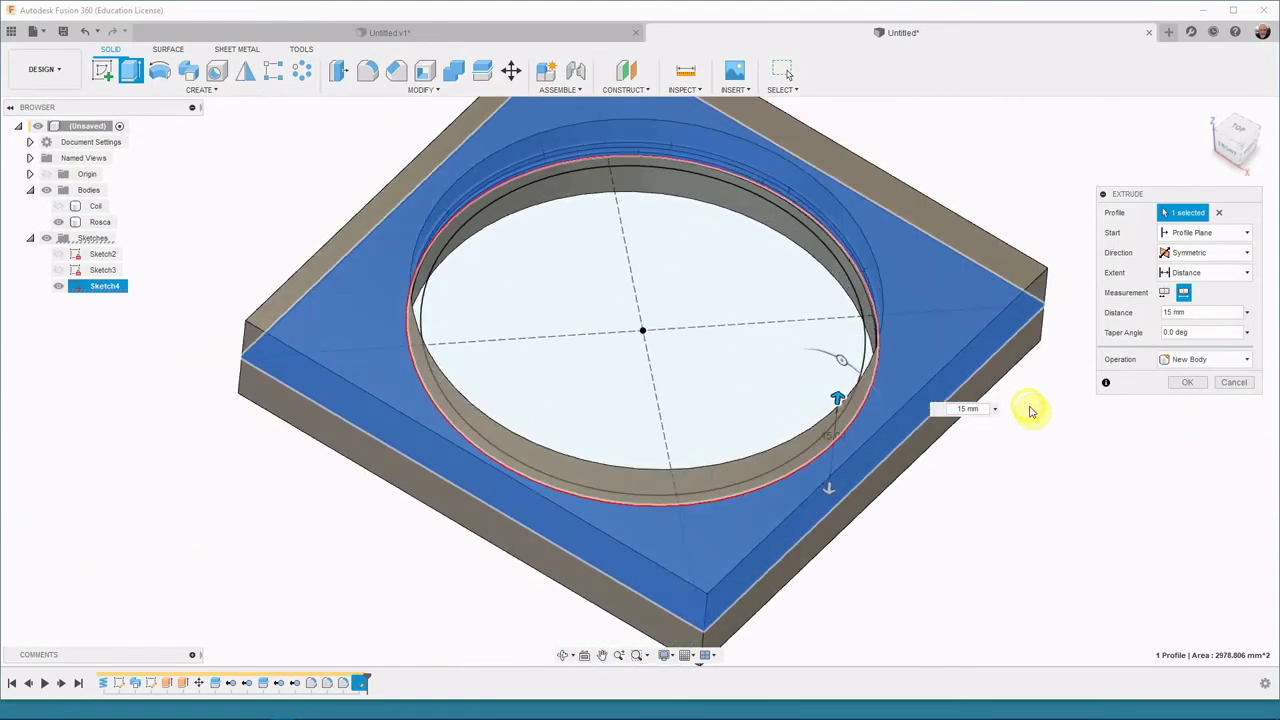
click(1190, 386)
click(1190, 386)
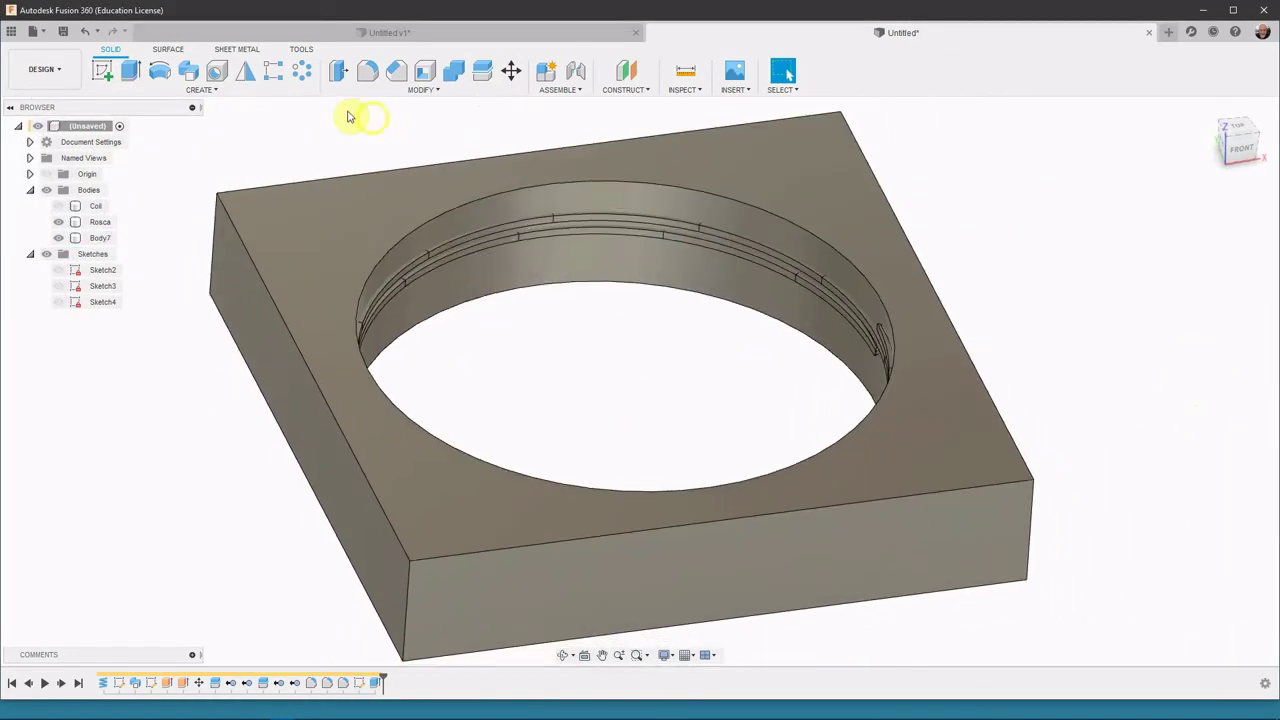
Step: Combine with the Cut operation, using Rosca as the tool on the square block and keeping the tool body
click(456, 72)
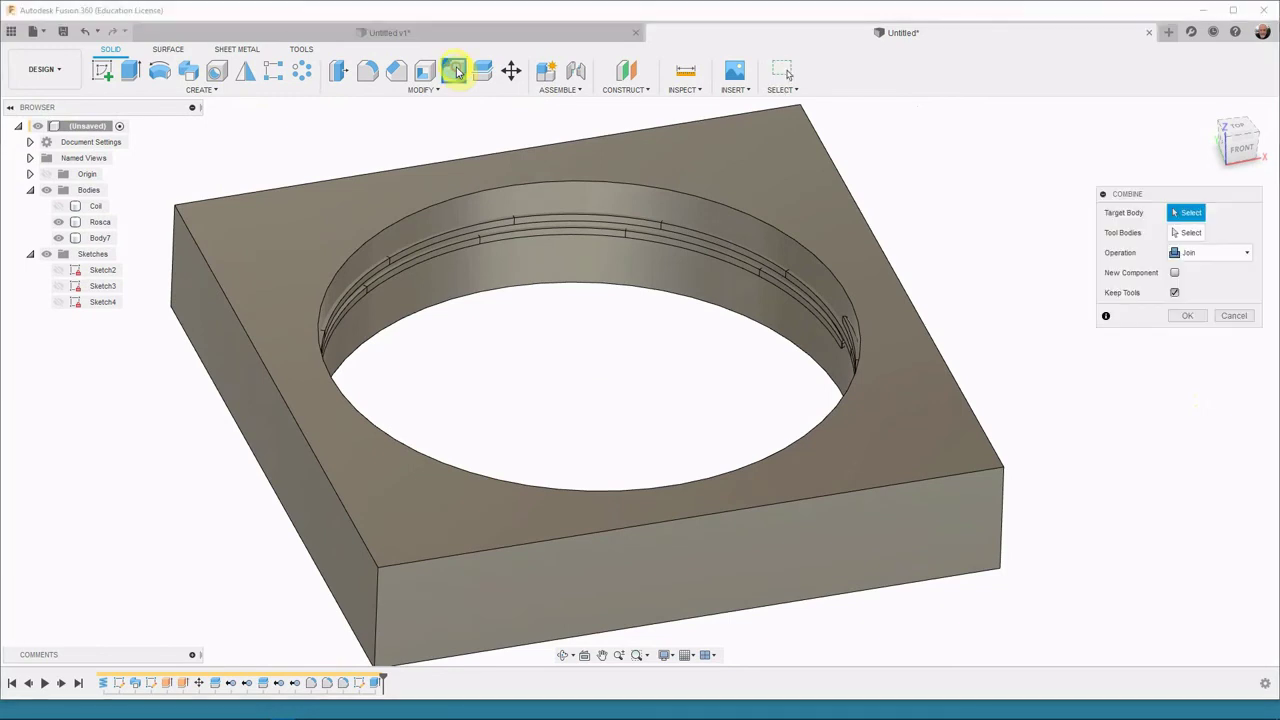
click(1200, 256)
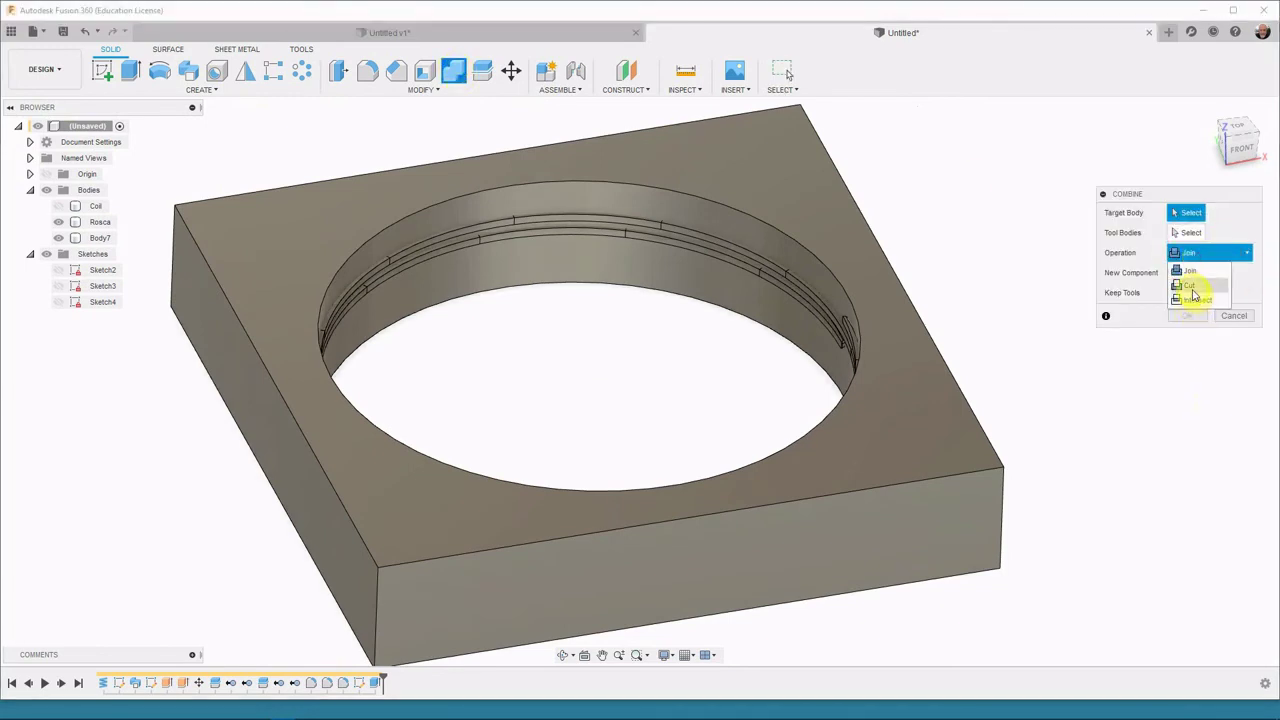
click(1192, 287)
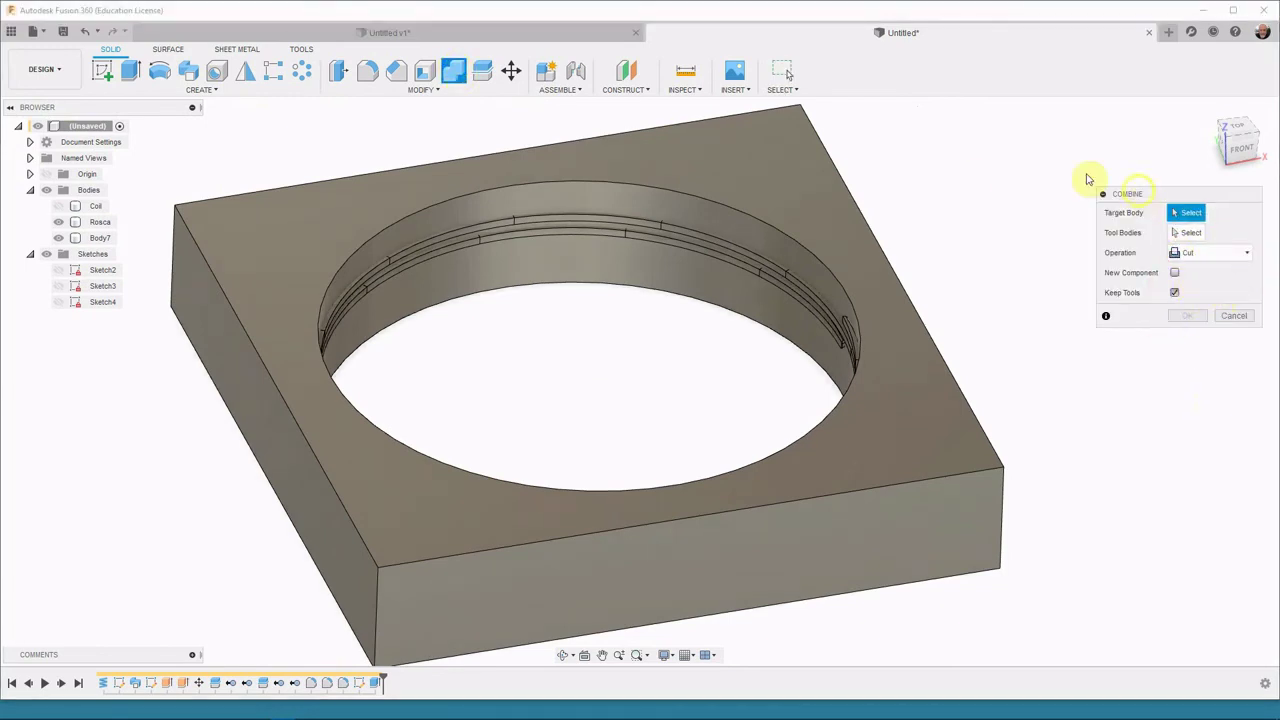
click(898, 351)
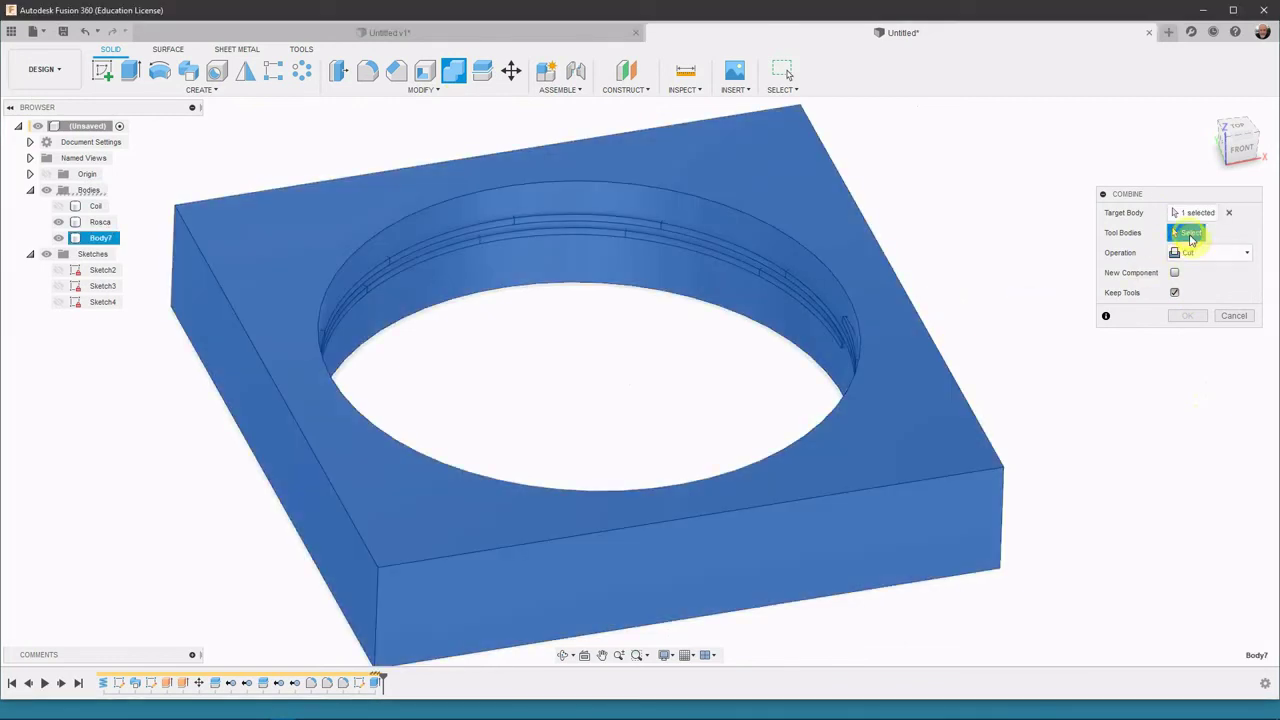
click(698, 240)
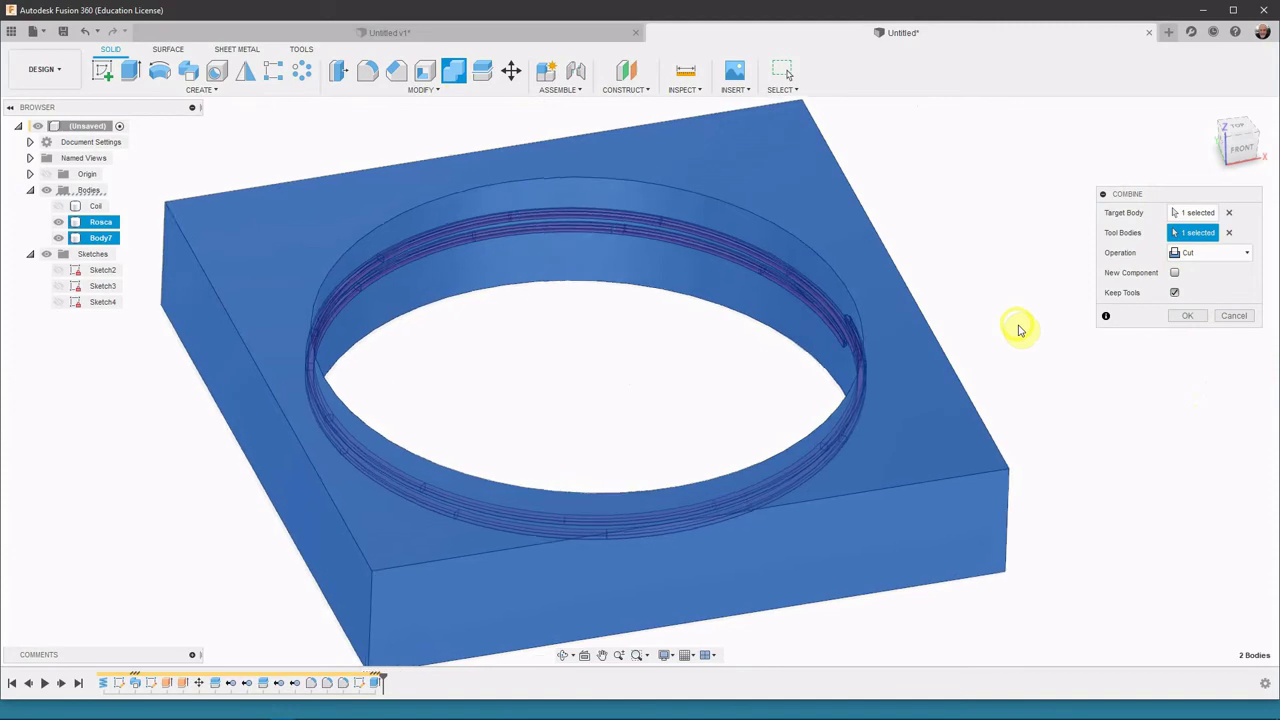
scroll(1020, 330, up, 2)
scroll(1020, 330, up, 1)
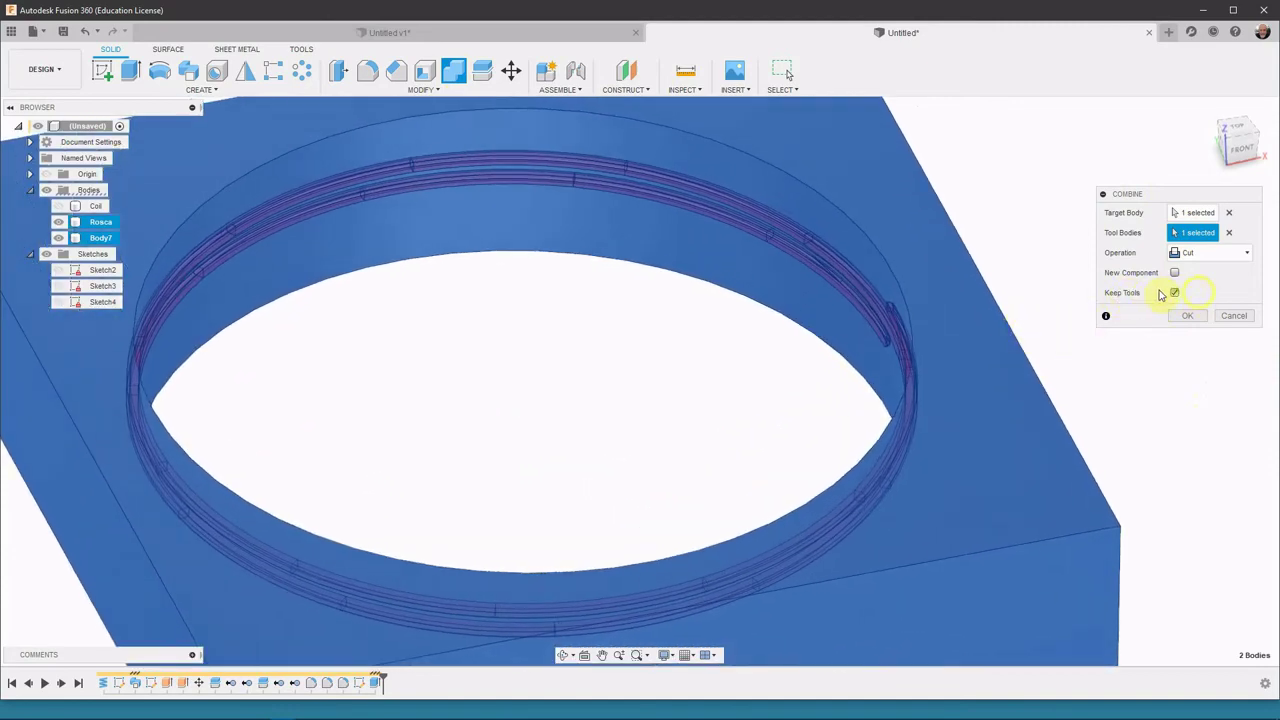
scroll(853, 314, down, 3)
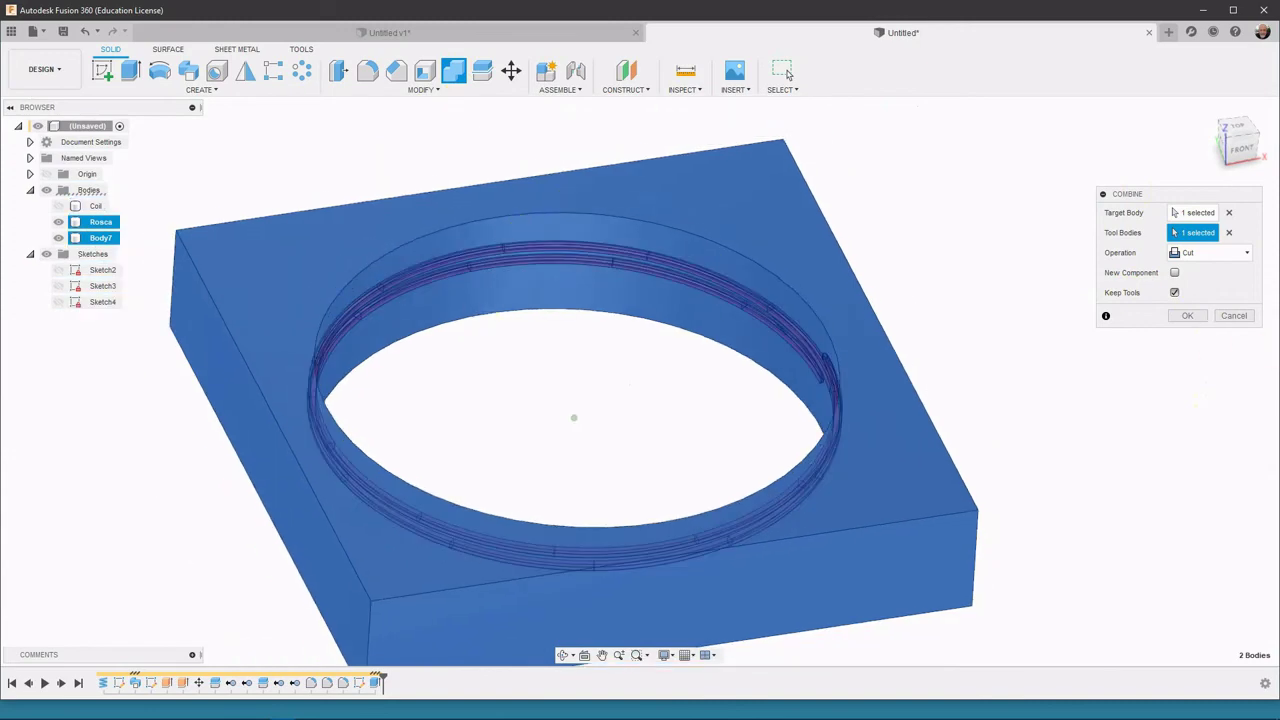
scroll(571, 419, up, 1)
click(1187, 315)
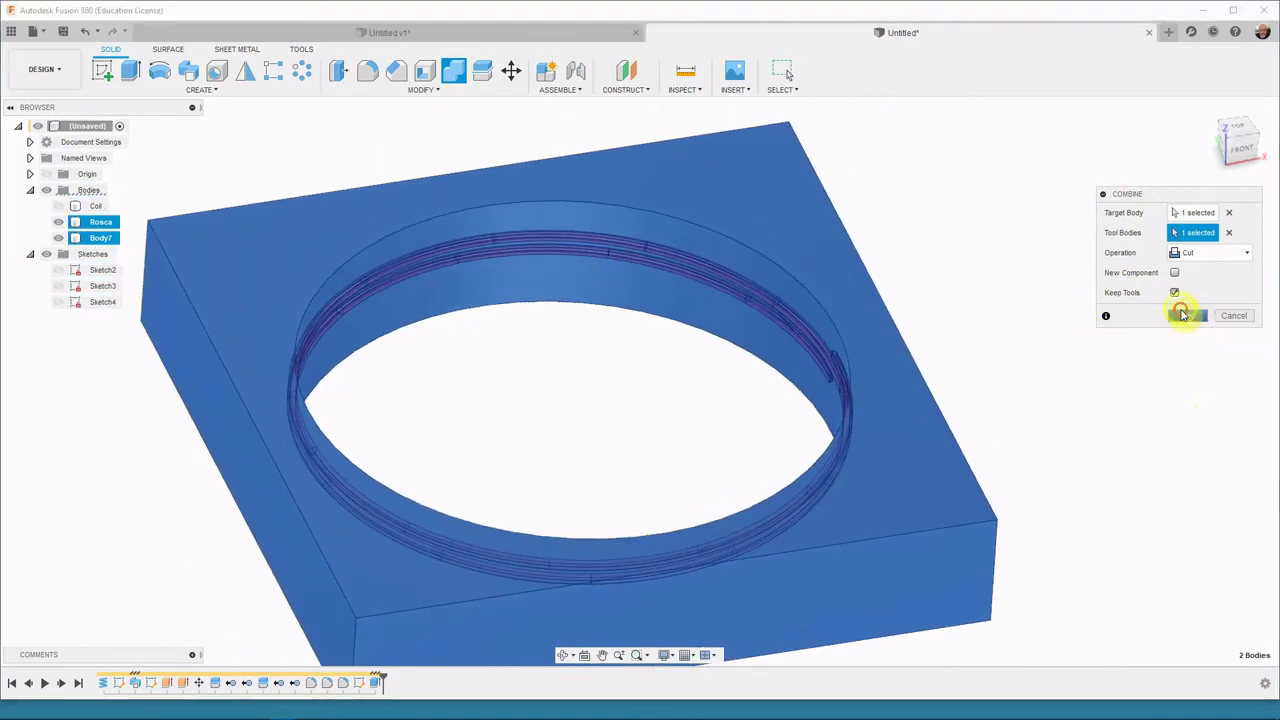
click(862, 275)
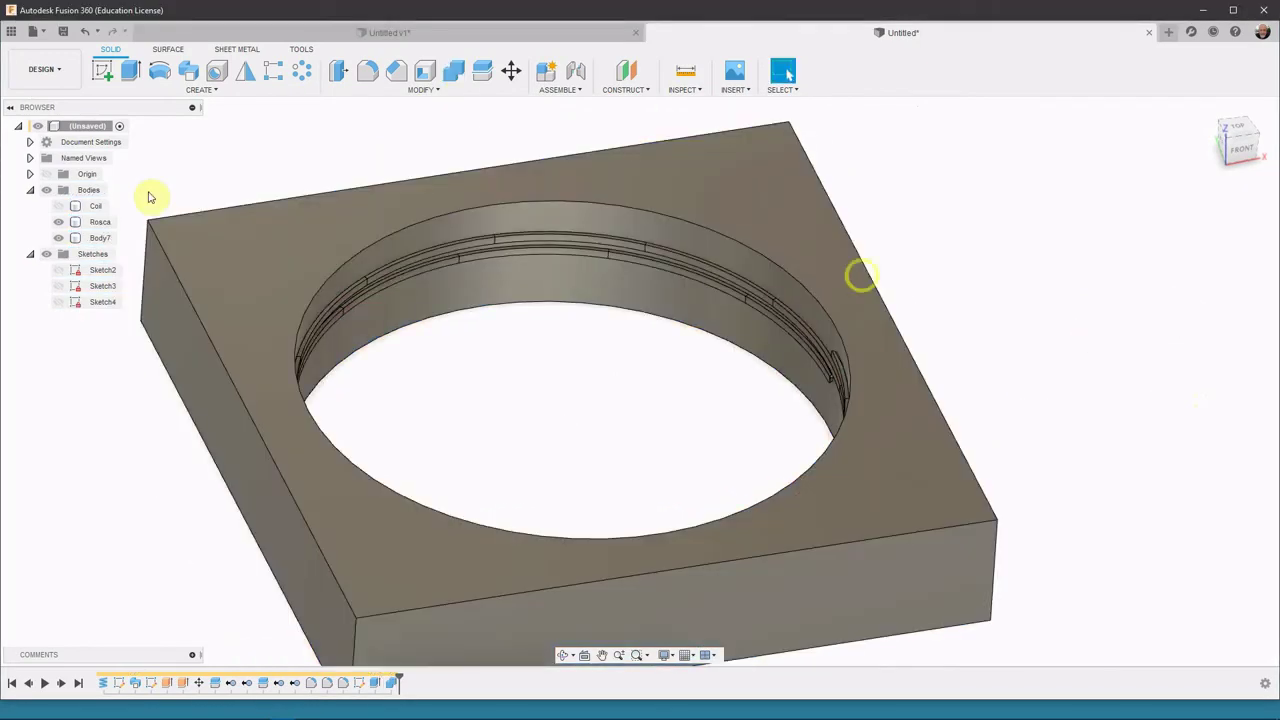
Step: Hide the Rosca body and inspect the thread groove cut into the block's bore
click(58, 222)
scroll(620, 403, up, 2)
shift+middle_drag(620, 403, 620, 401)
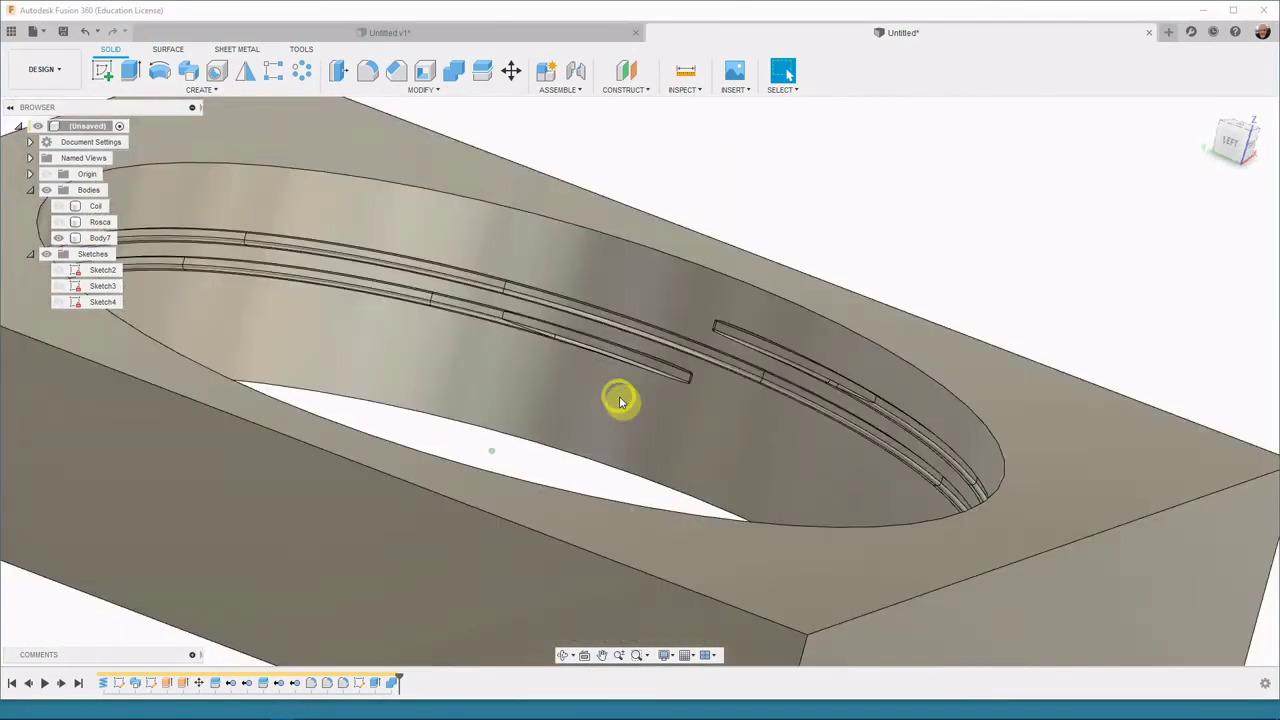
scroll(620, 401, down, 5)
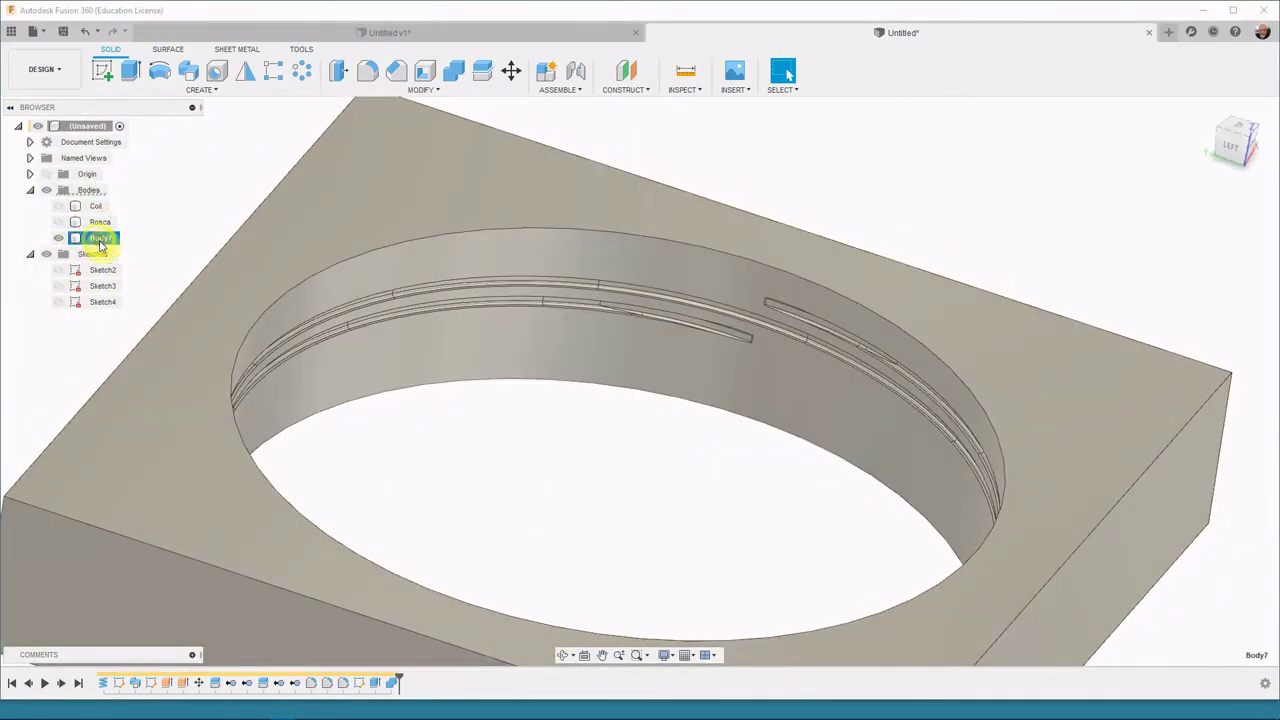
Step: Rename the square block body as Molde
click(100, 240)
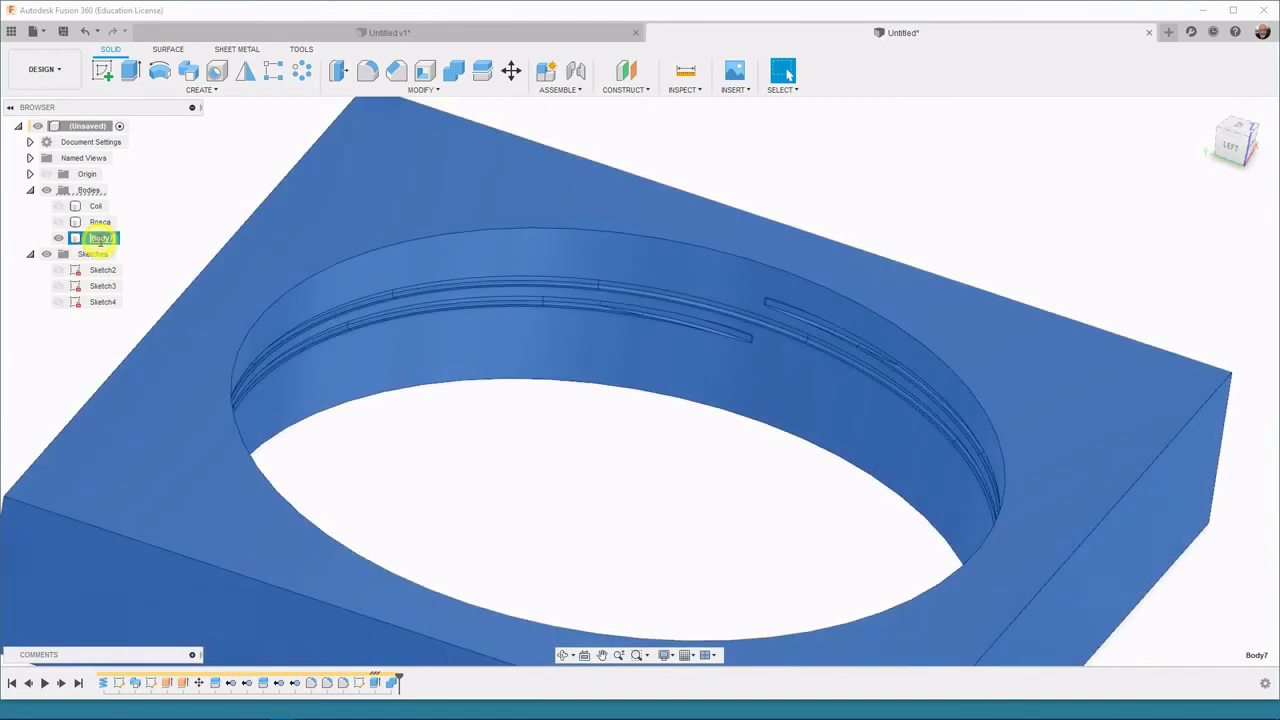
text(Molde)
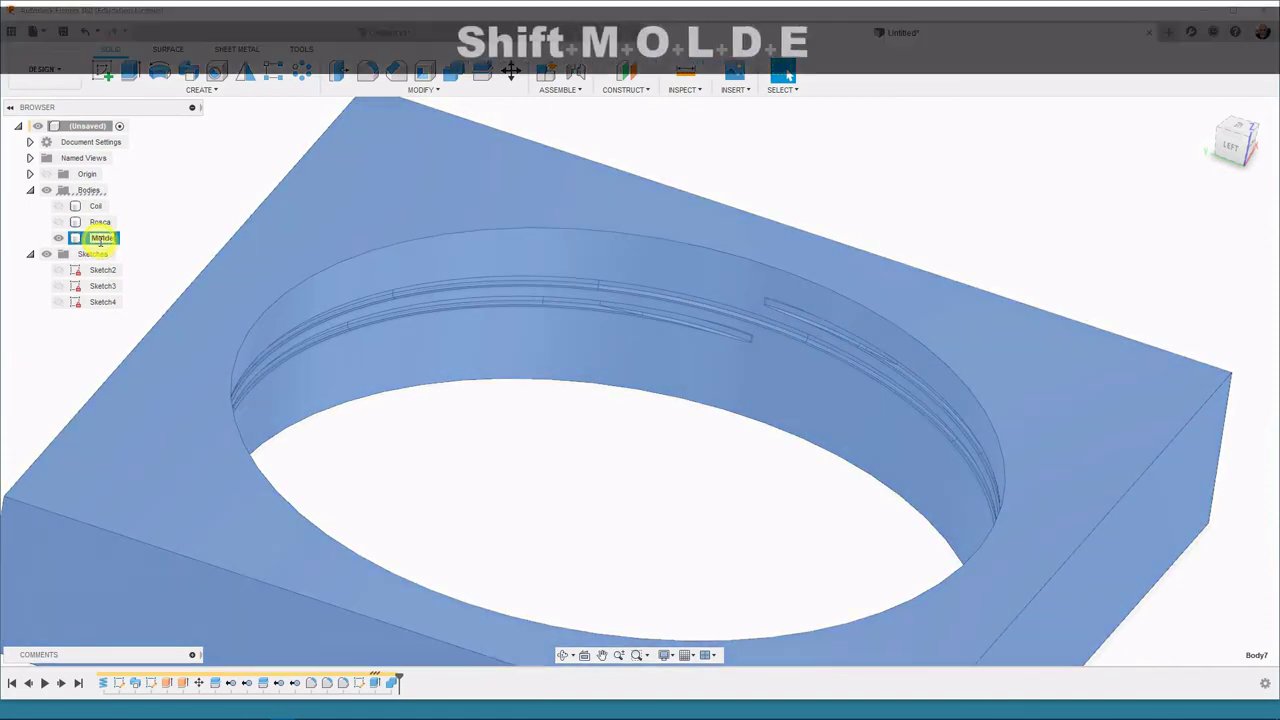
key(Return)
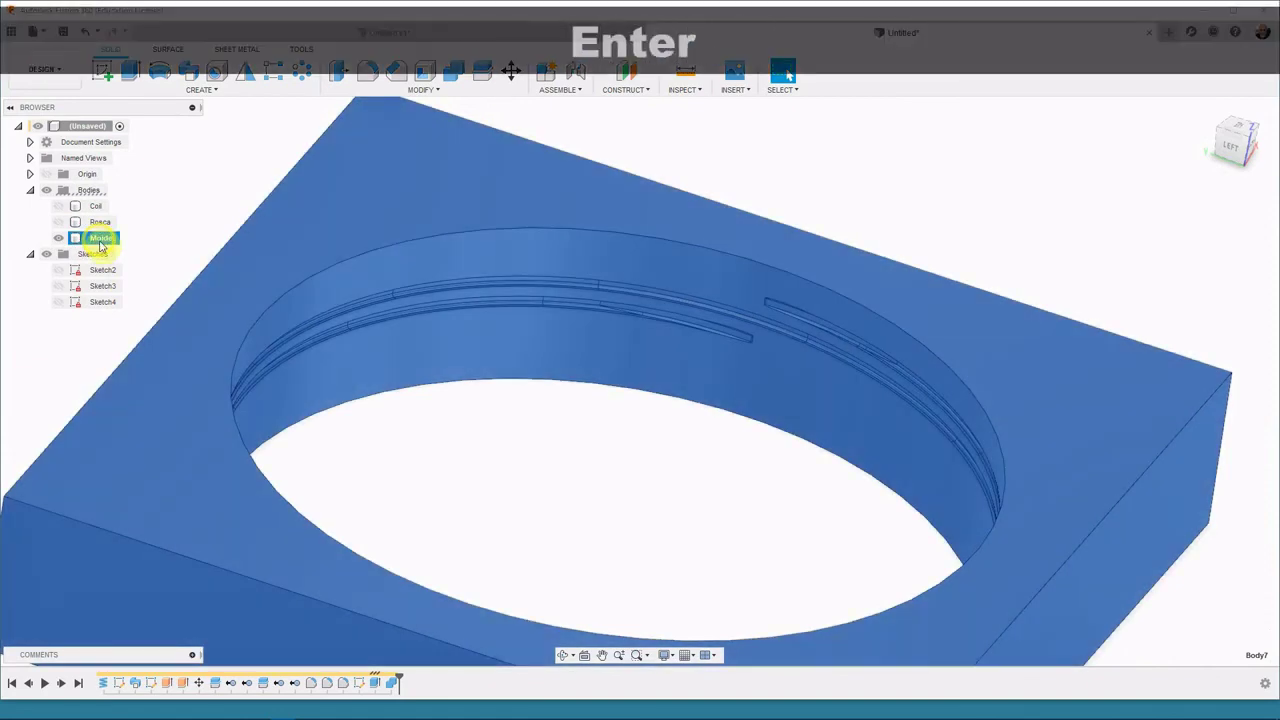
Step: Hide the Molde body and show Sketch4 with the square and the two circles
scroll(277, 277, down, 3)
click(58, 238)
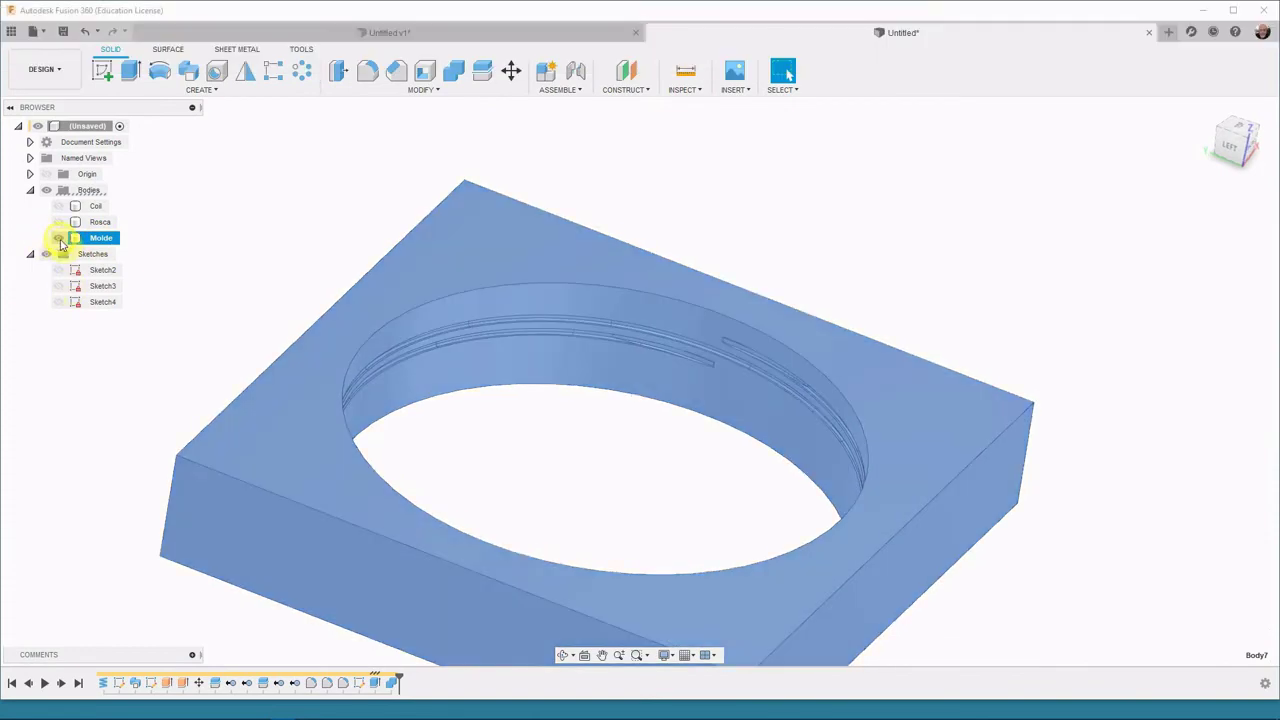
click(58, 302)
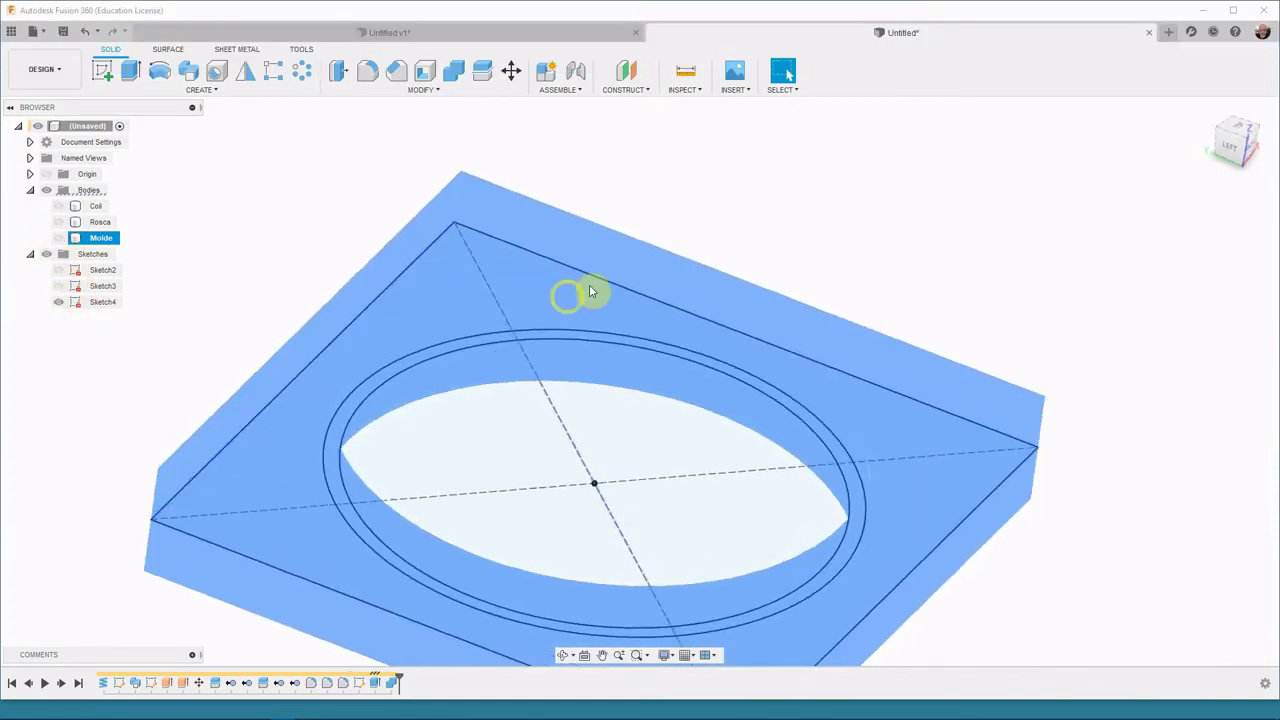
scroll(928, 222, up, 2)
click(1012, 223)
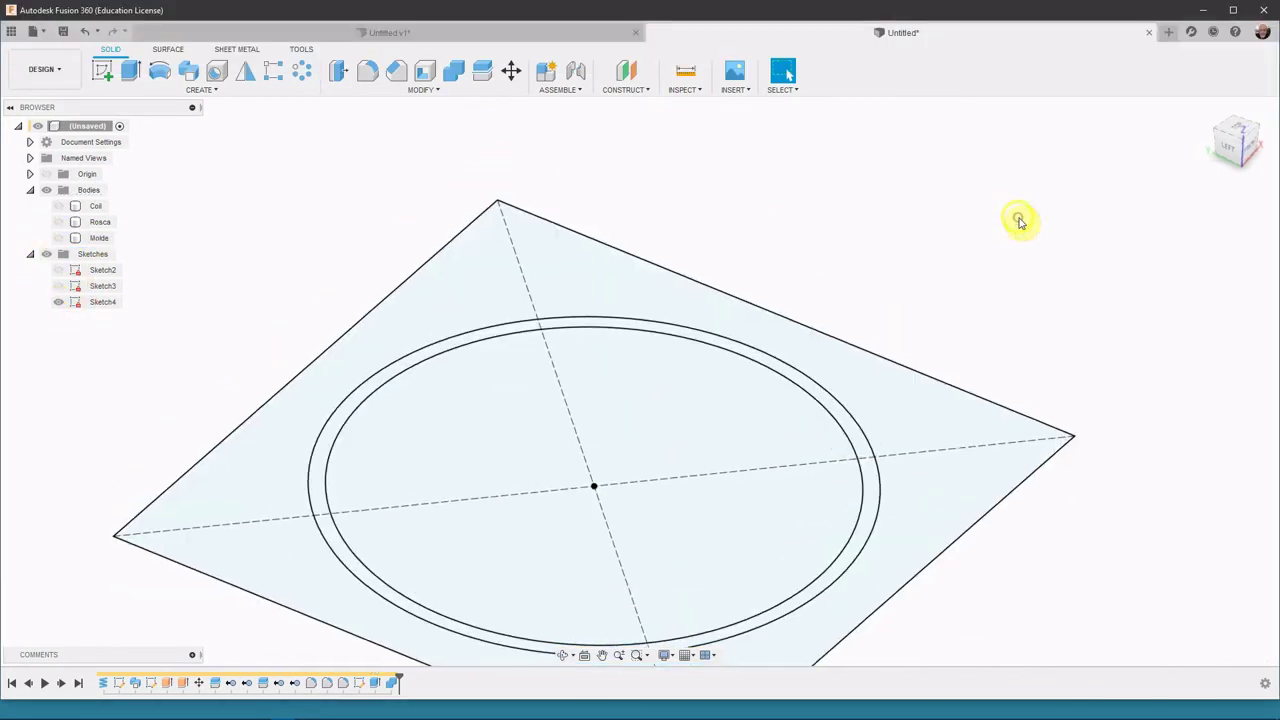
Step: Extrude the ring profile between Sketch4's two circles symmetrically to a 15 mm whole length as a new body
click(131, 72)
click(737, 347)
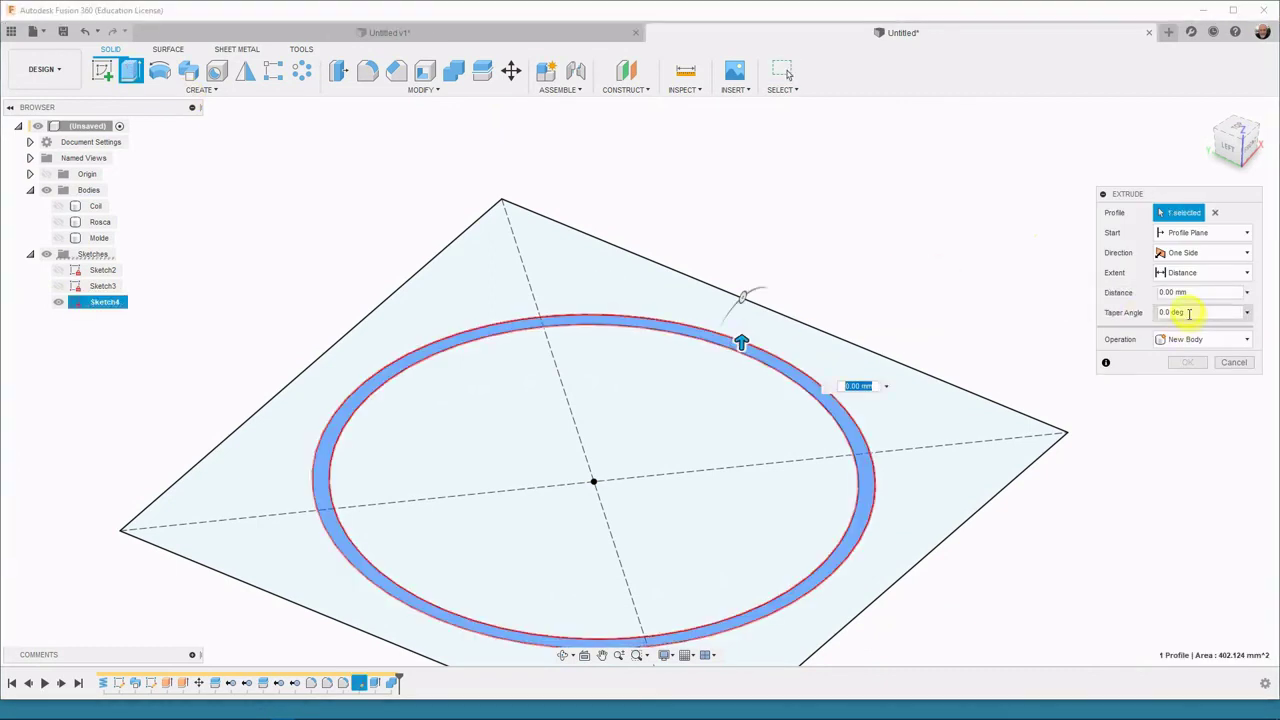
click(1212, 255)
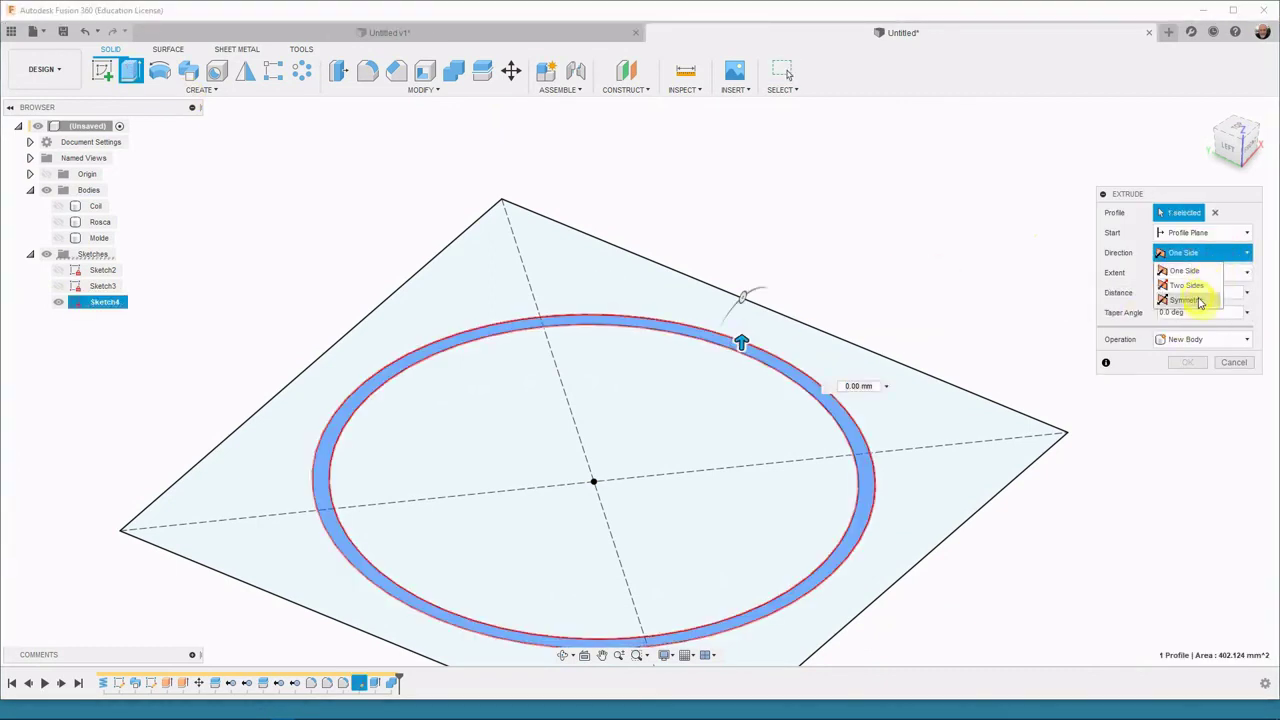
click(1200, 301)
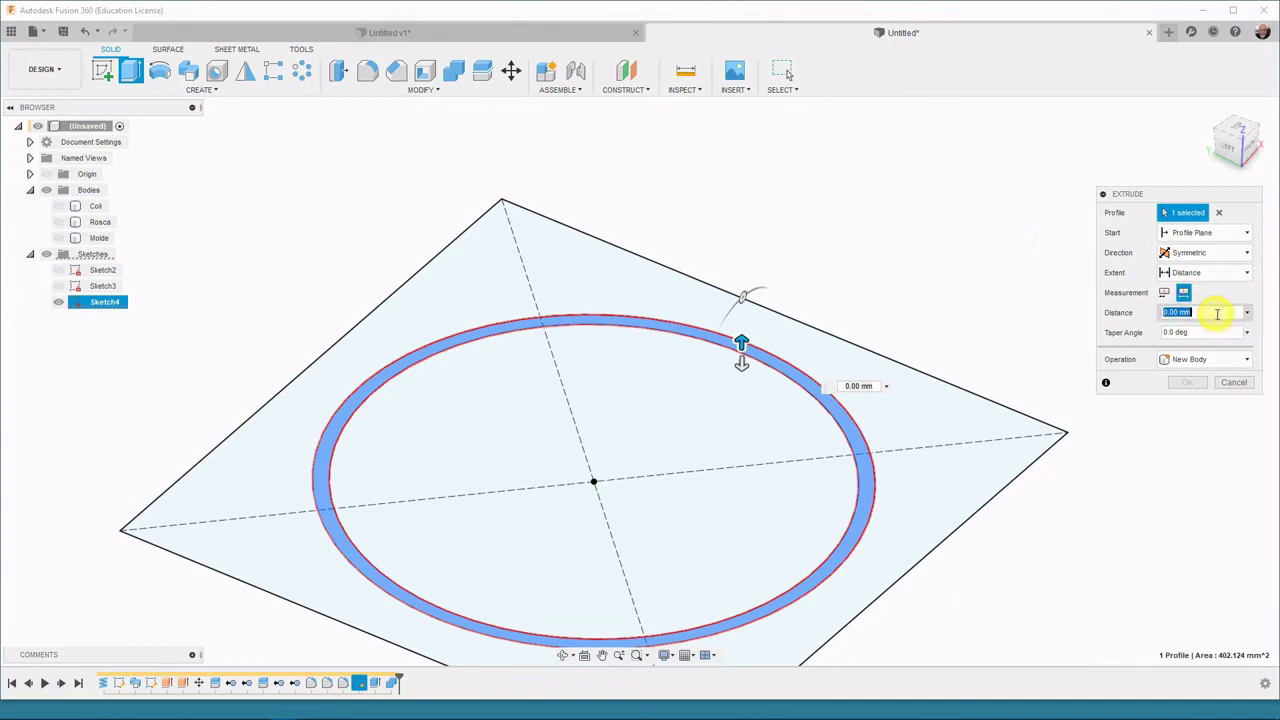
text(15)
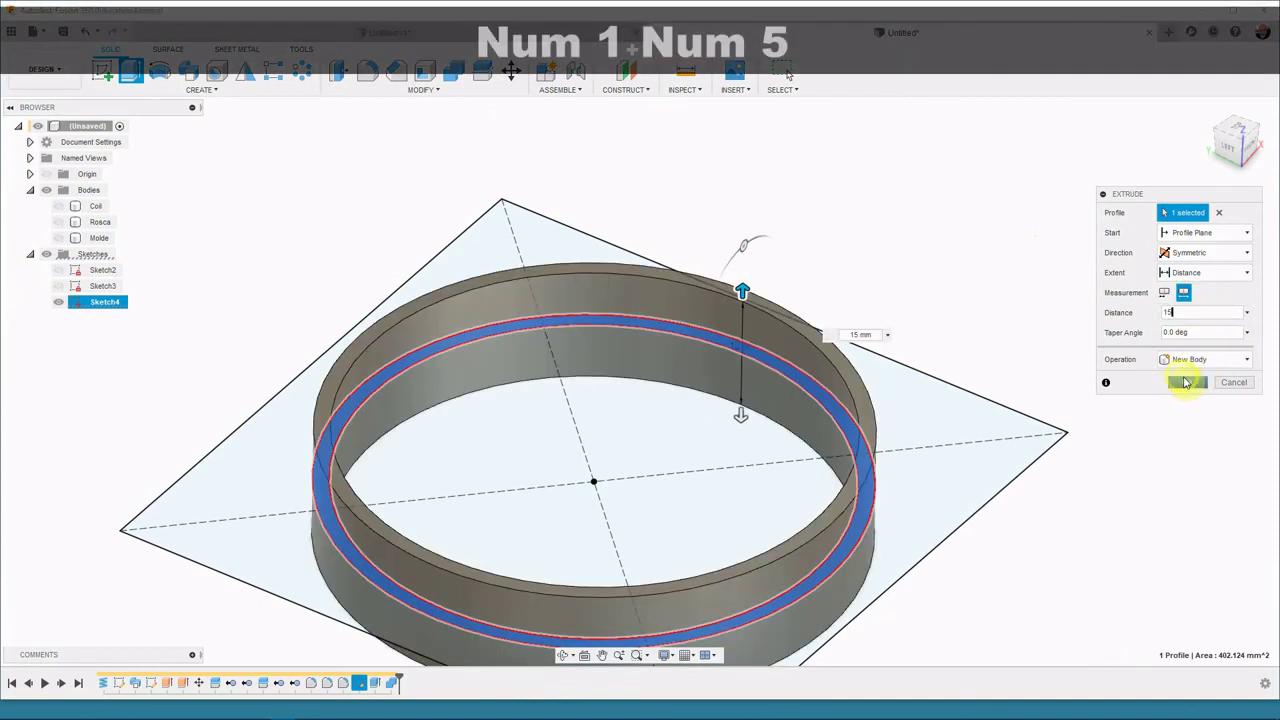
click(1186, 382)
Step: With Rosca shown and Sketch4 hidden, combine Rosca into the extruded ring body with the Join operation, keeping the tool body
click(58, 222)
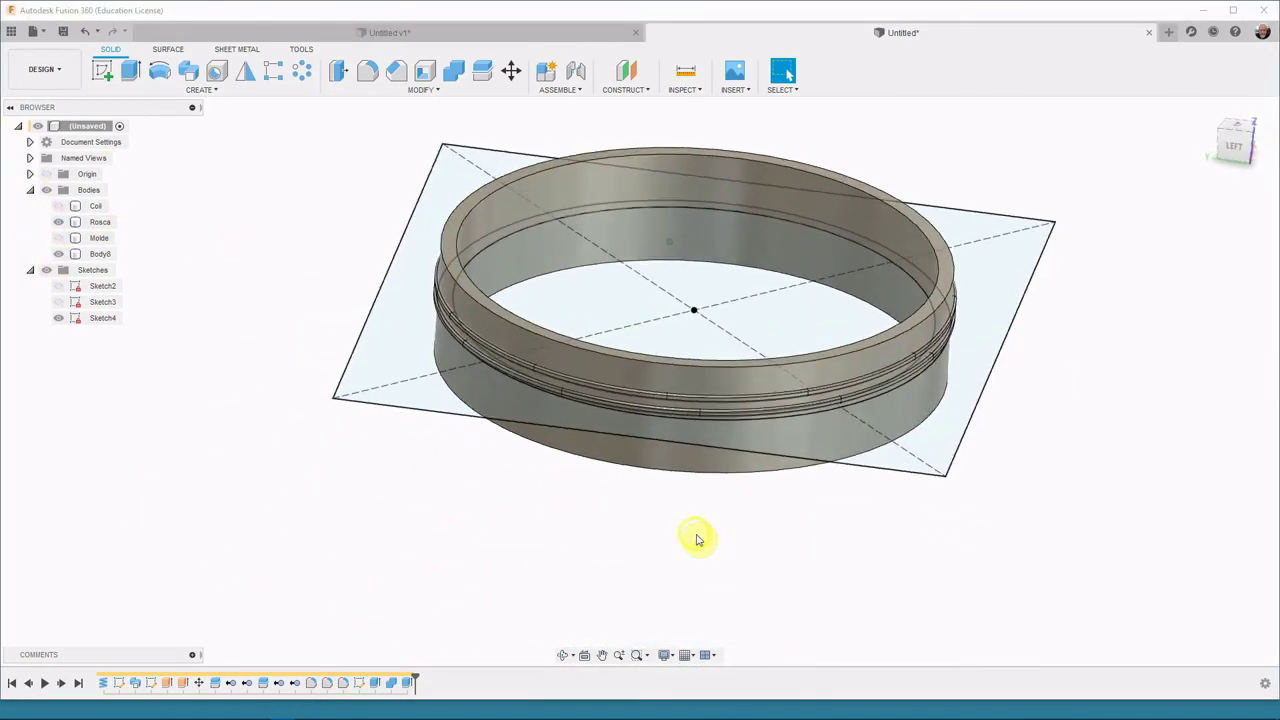
click(57, 318)
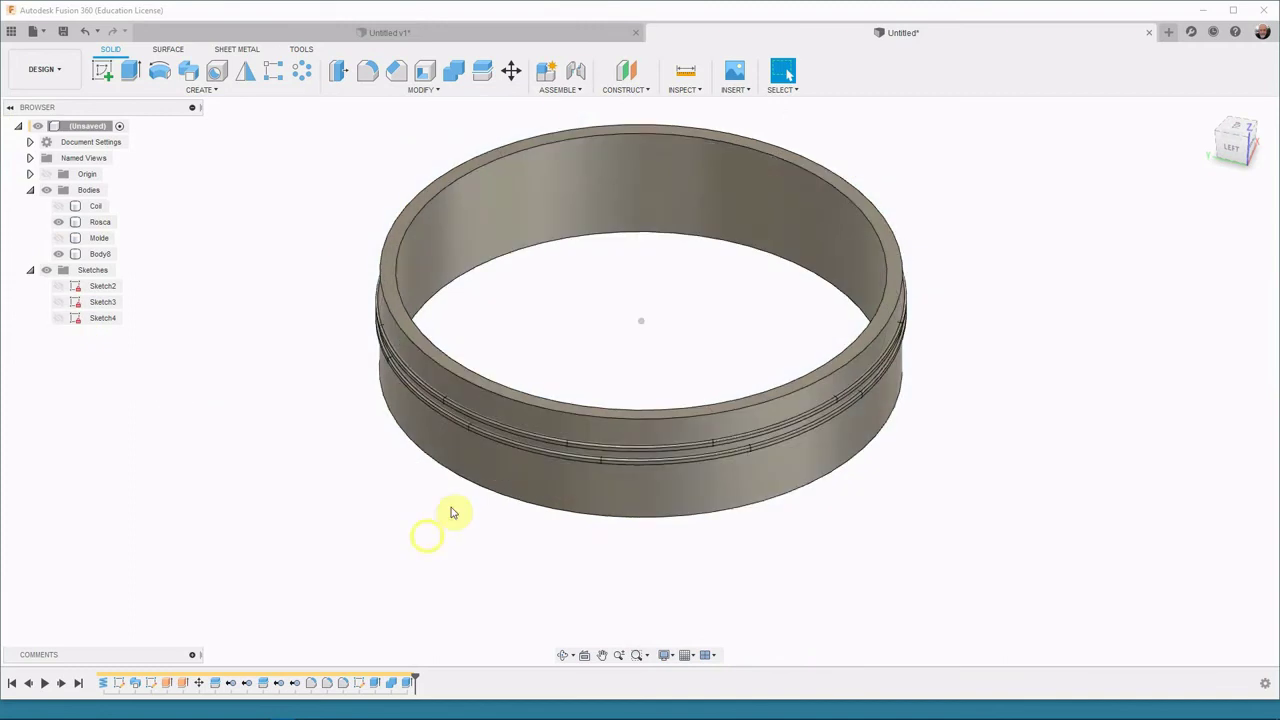
click(452, 72)
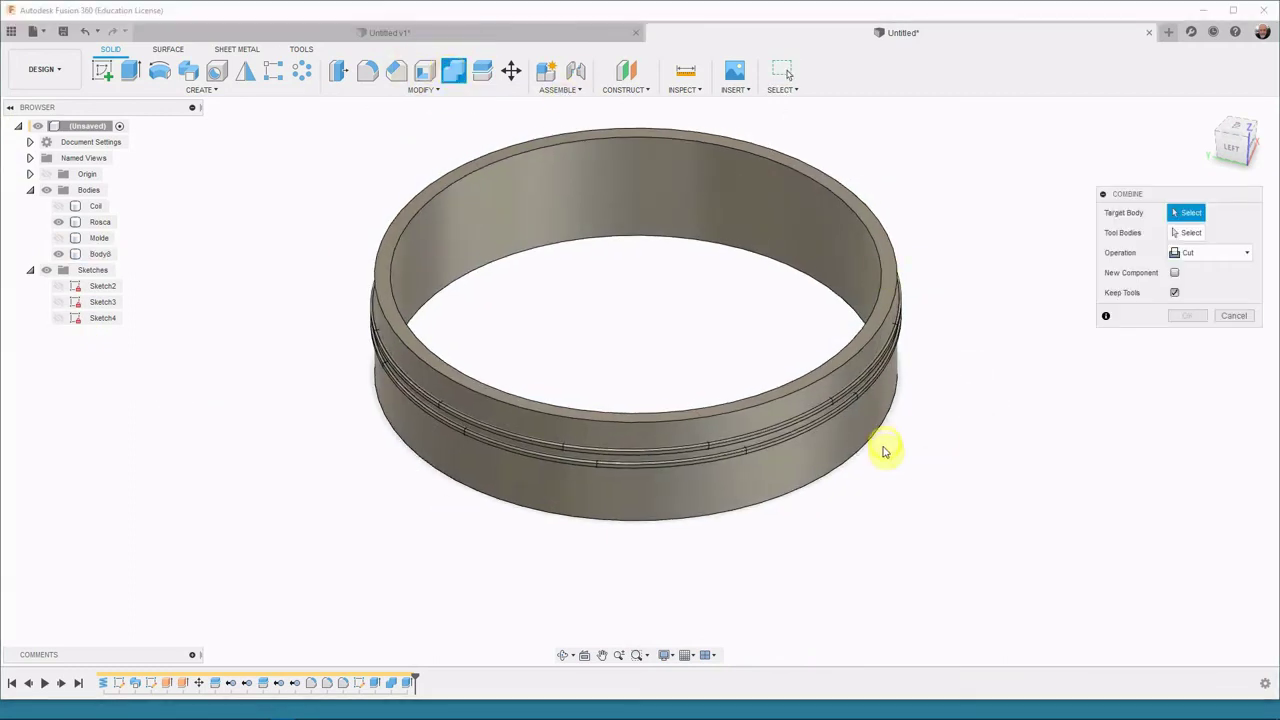
click(803, 400)
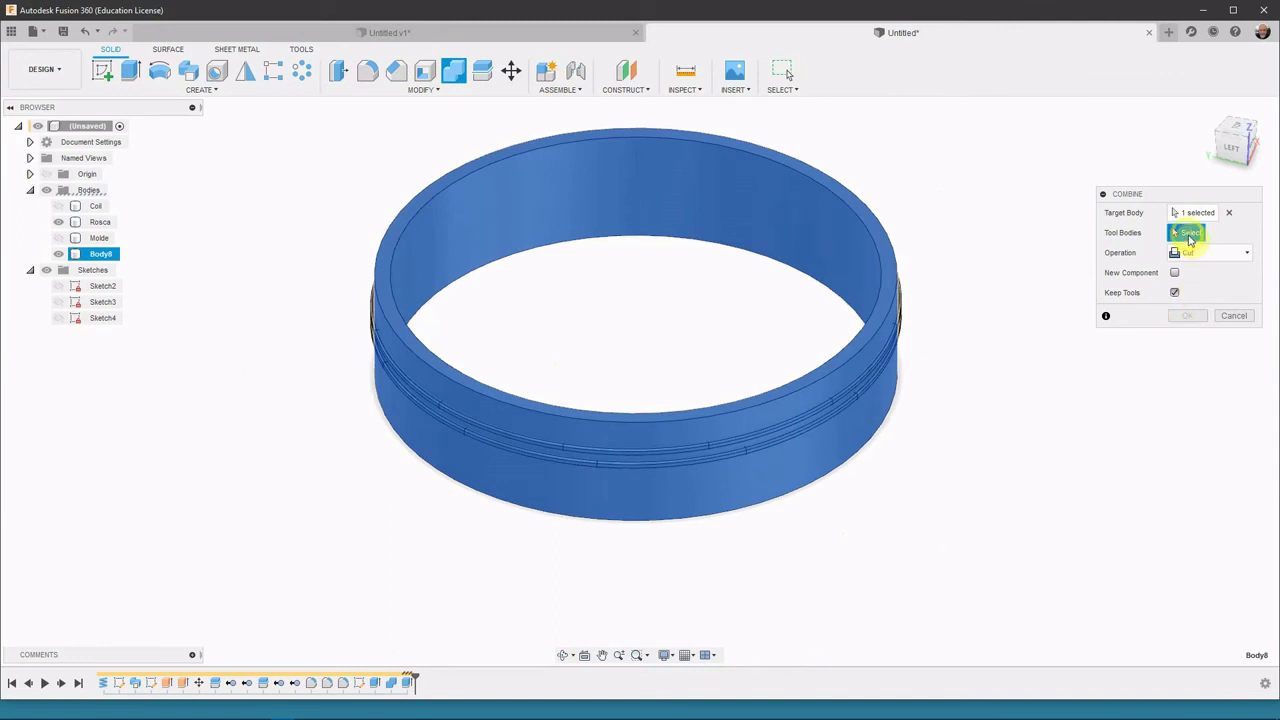
click(673, 473)
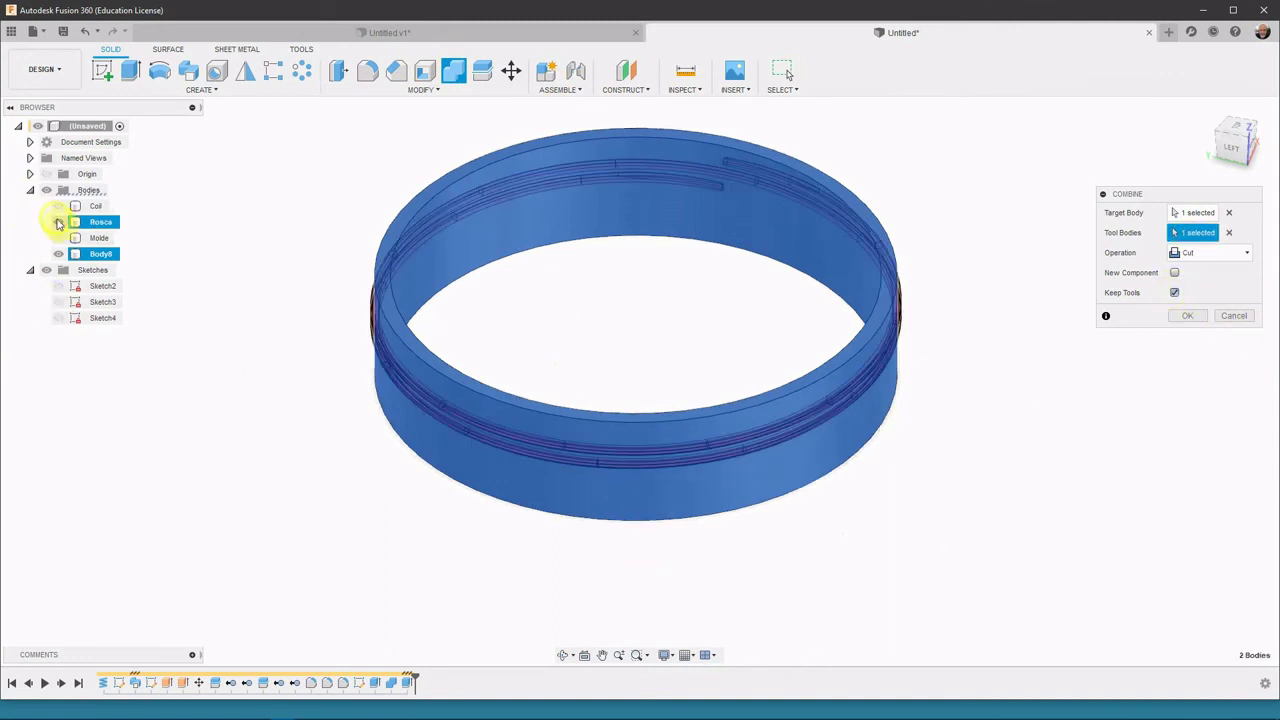
scroll(1172, 364, up, 1)
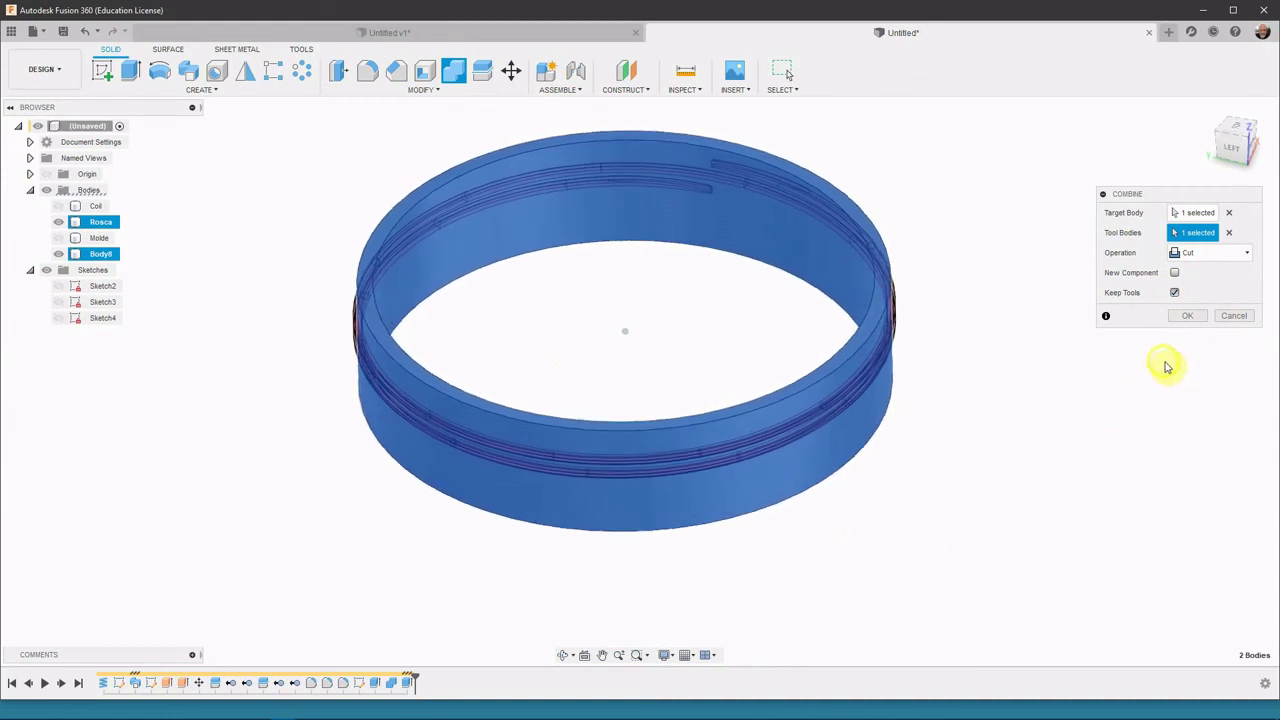
click(1190, 253)
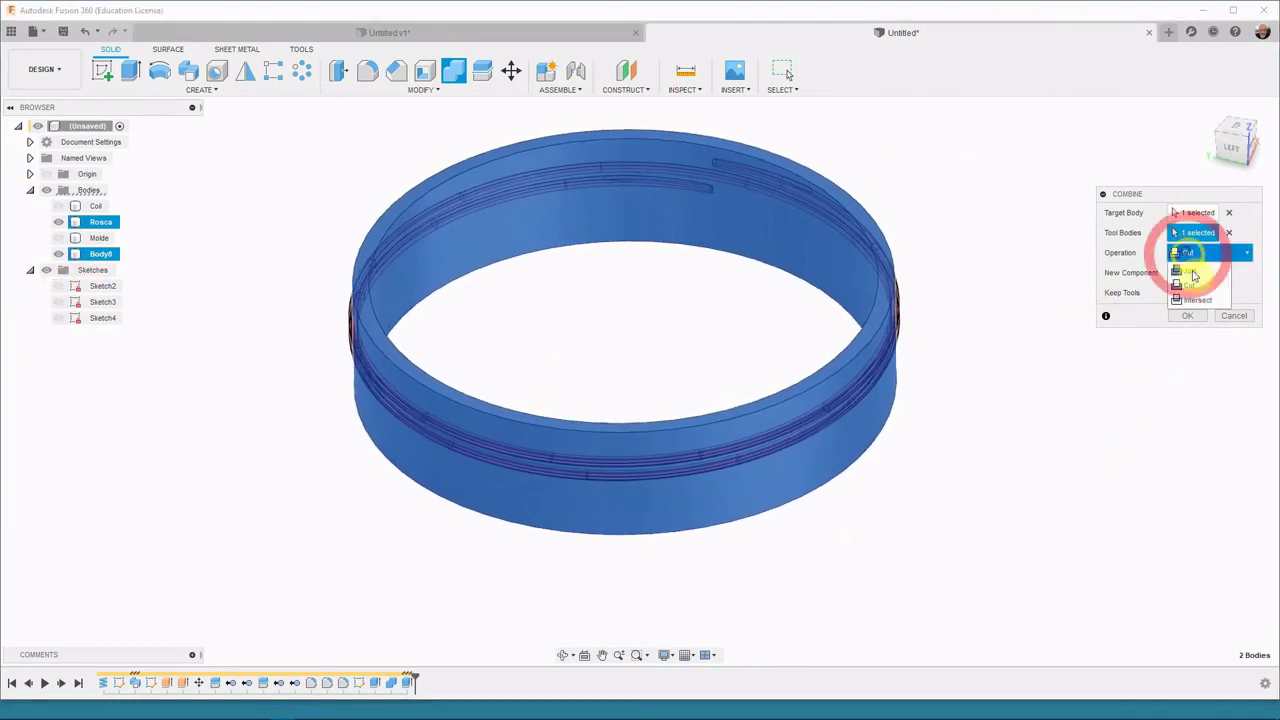
click(1197, 272)
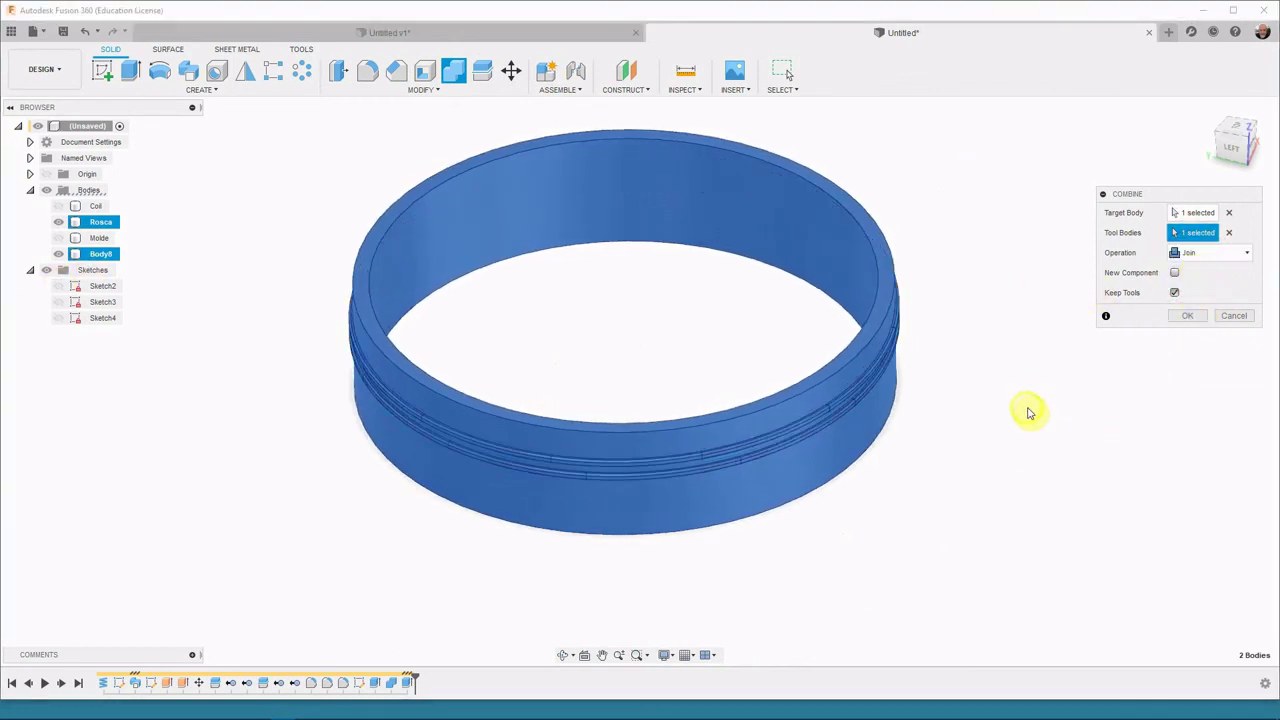
scroll(1140, 360, up, 2)
click(1186, 318)
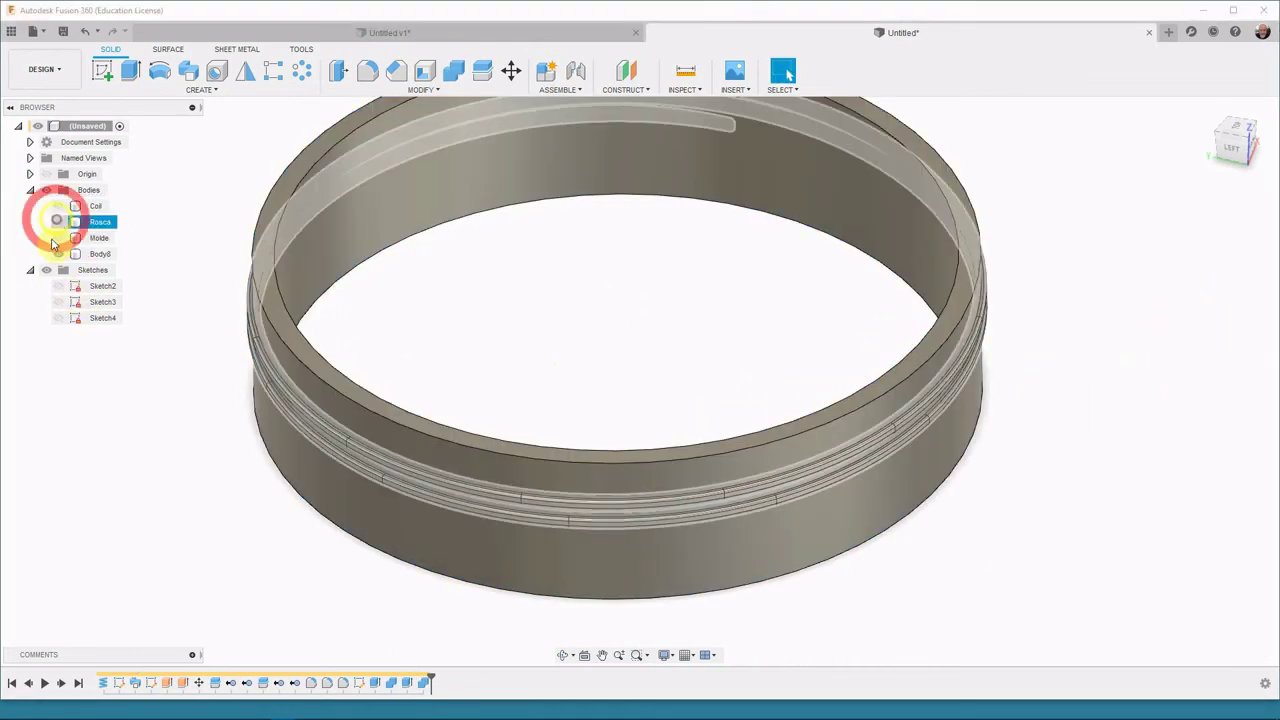
Step: Hide the Rosca body and rename the joined threaded ring body as Pote
click(95, 254)
double_click(92, 257)
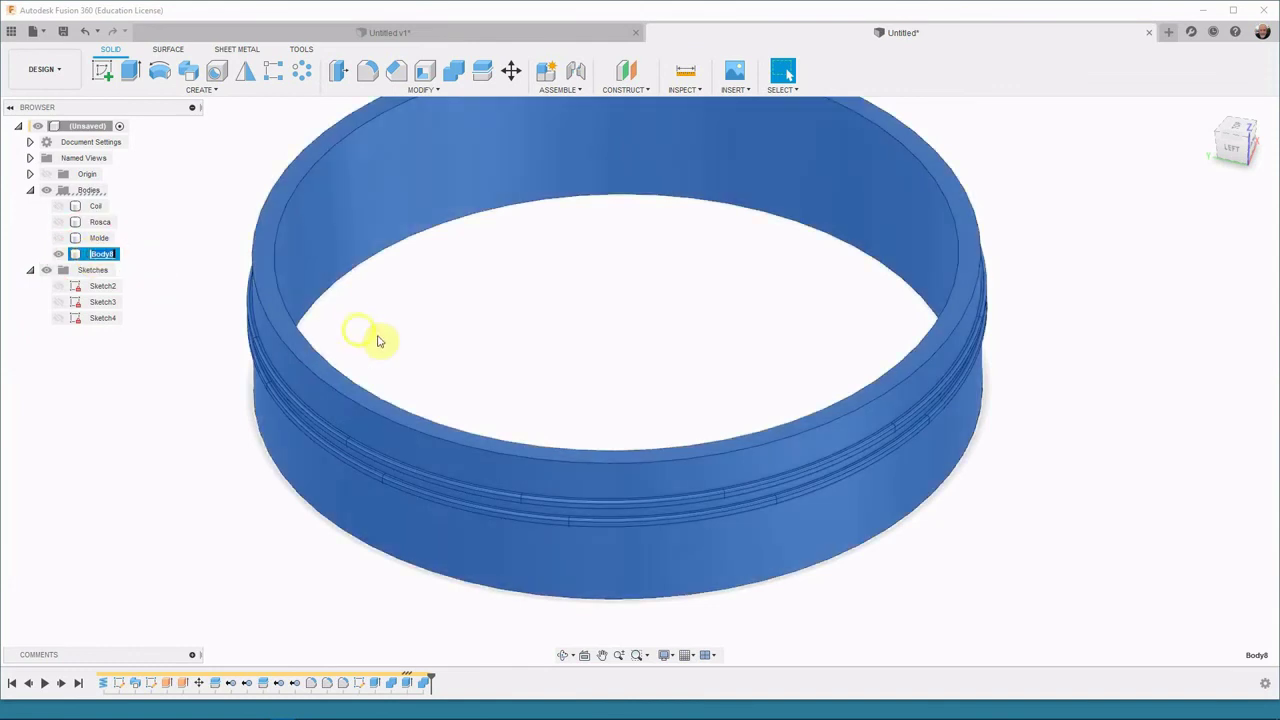
key(ctrl+shift)
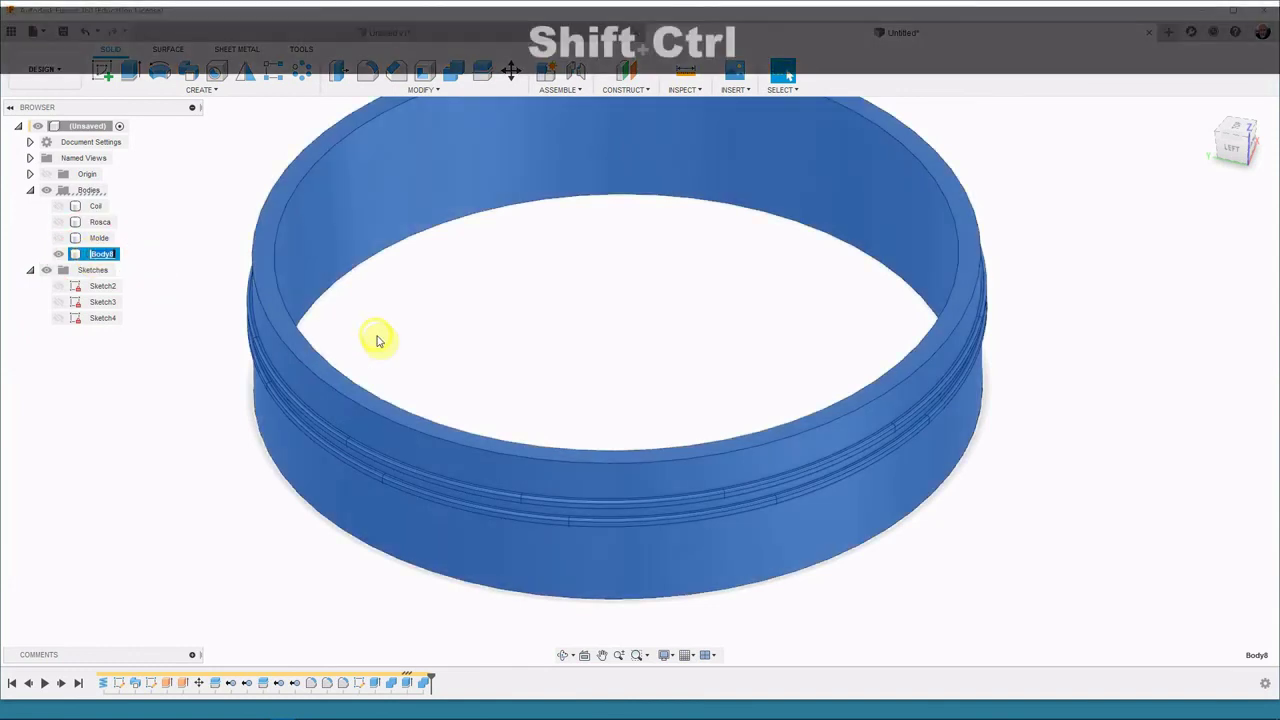
text(Pote)
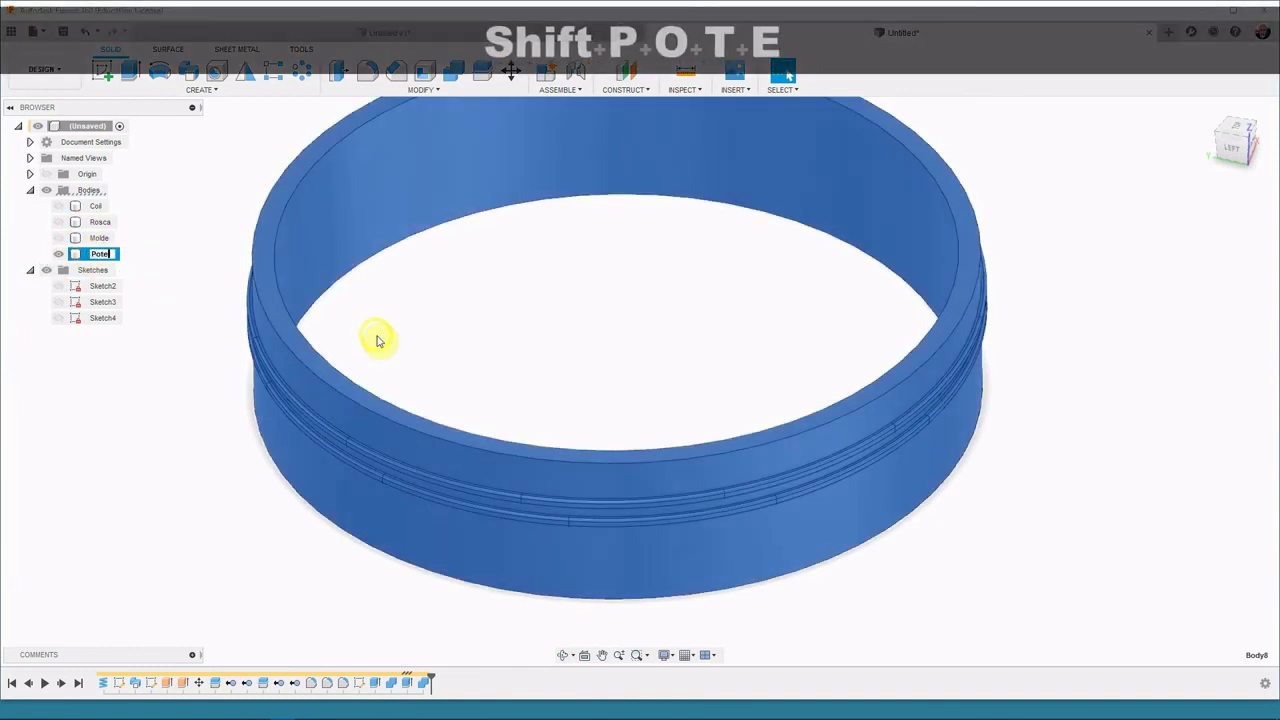
key(Return)
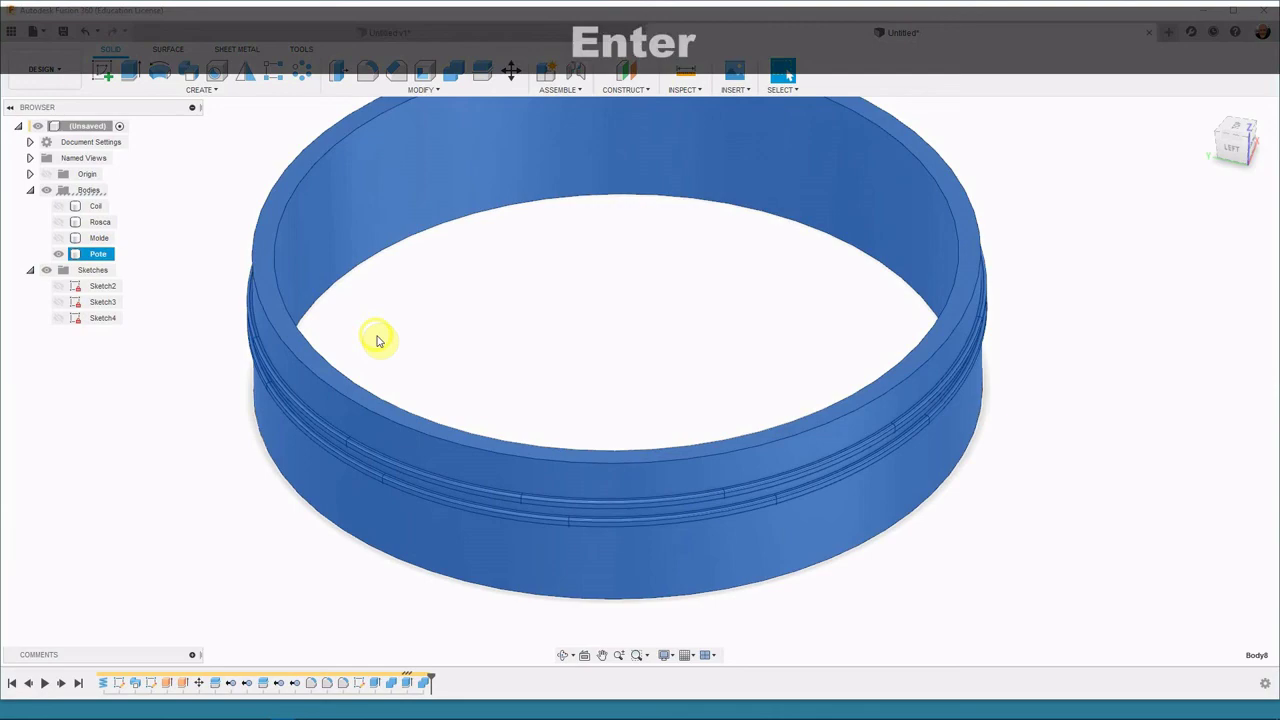
click(540, 327)
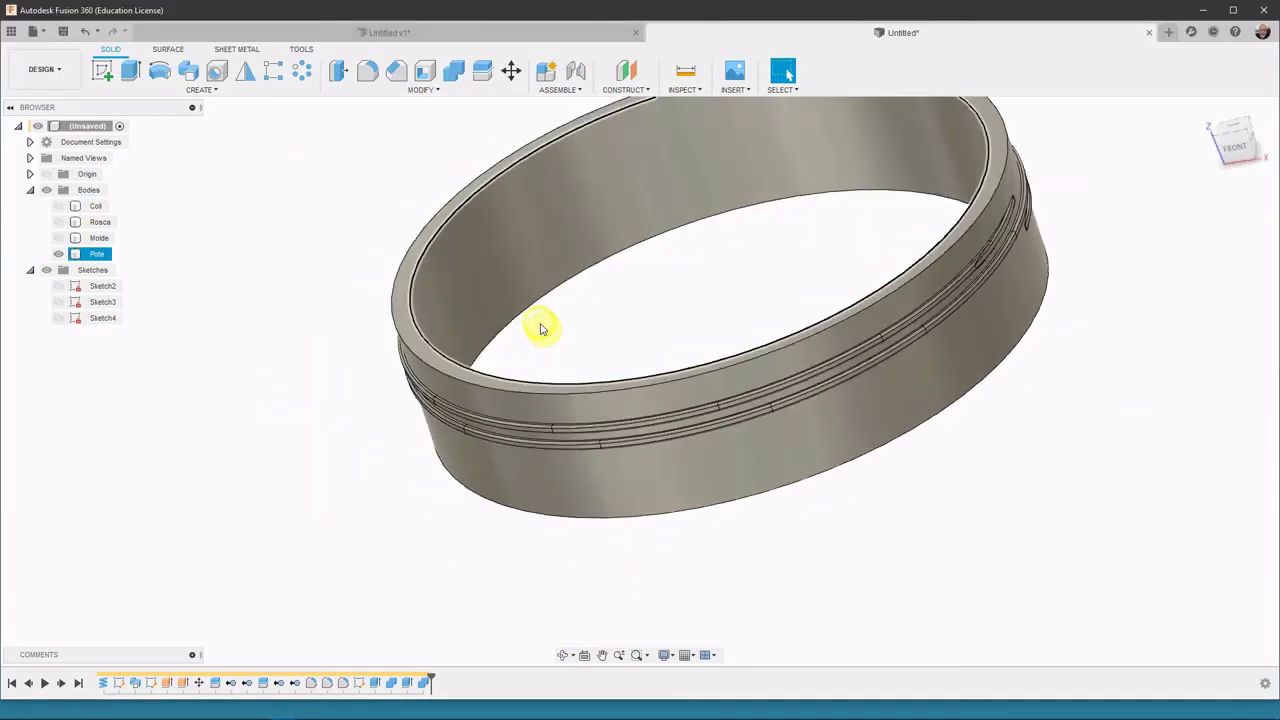
Step: Fillet the edge chain where the thread meets the Pote ring's outer wall with a 0.15 mm constant radius
scroll(547, 487, up, 8)
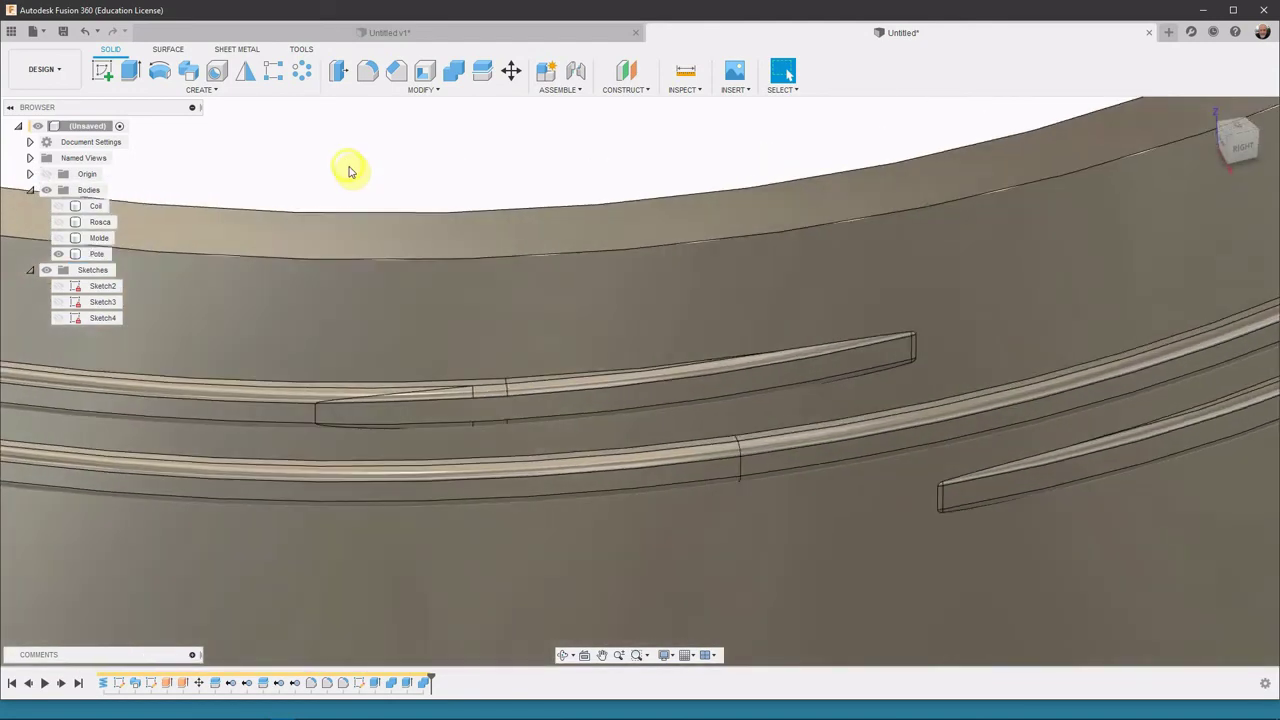
click(371, 70)
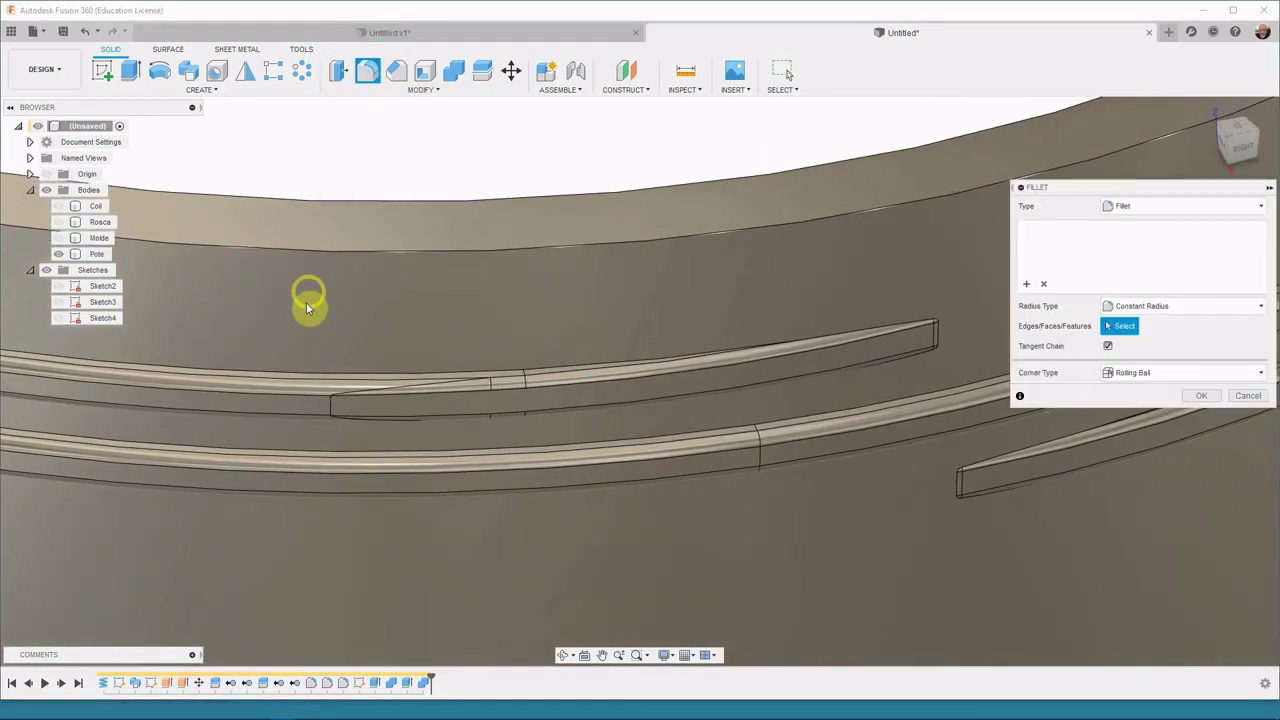
click(323, 380)
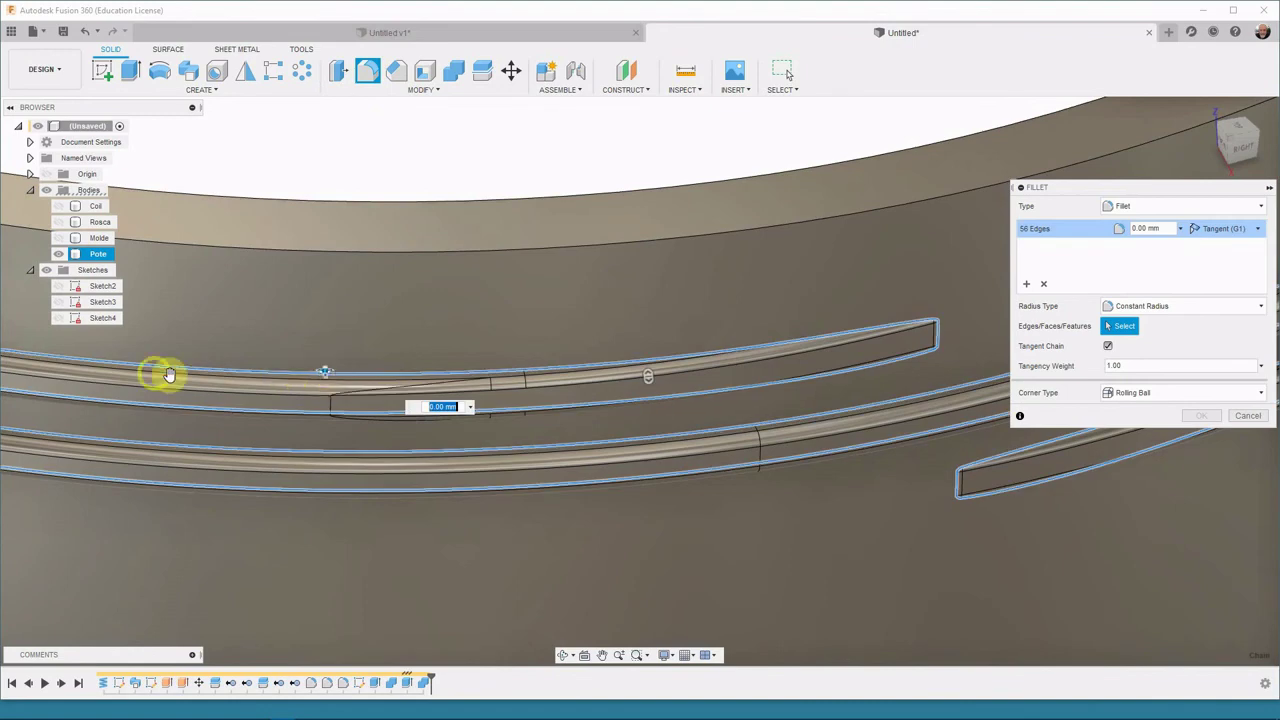
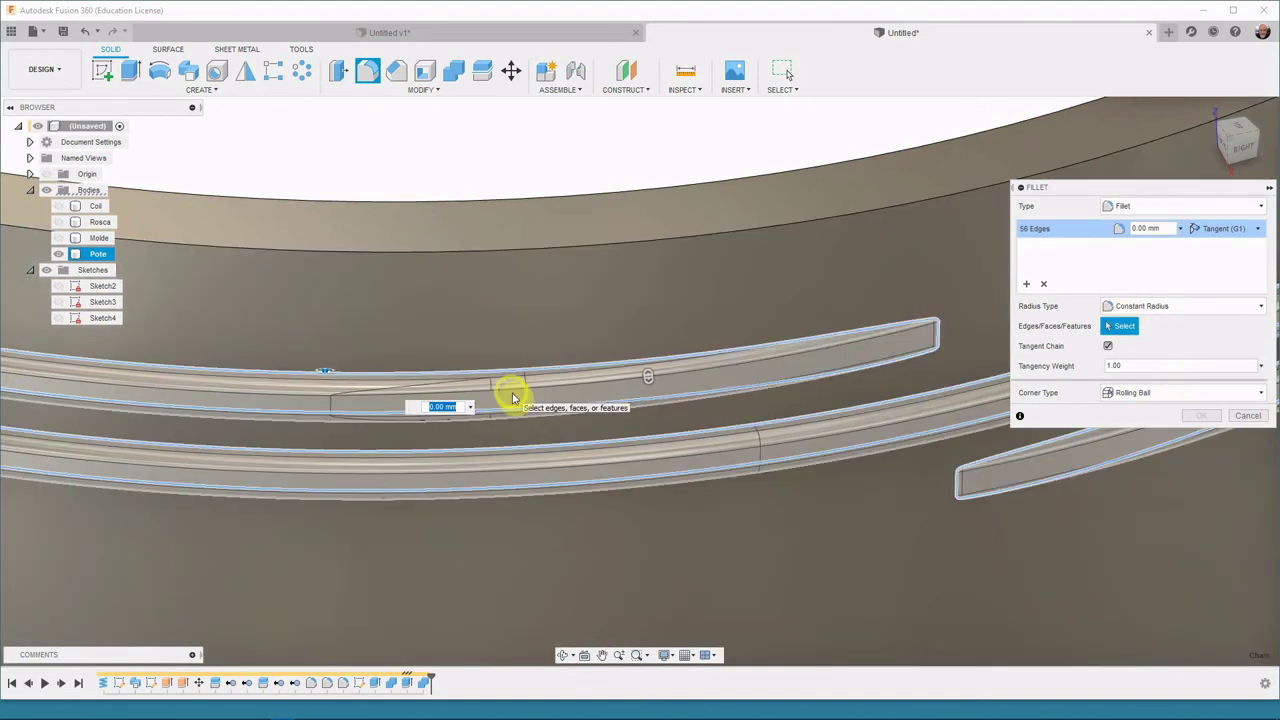
text(0,15)
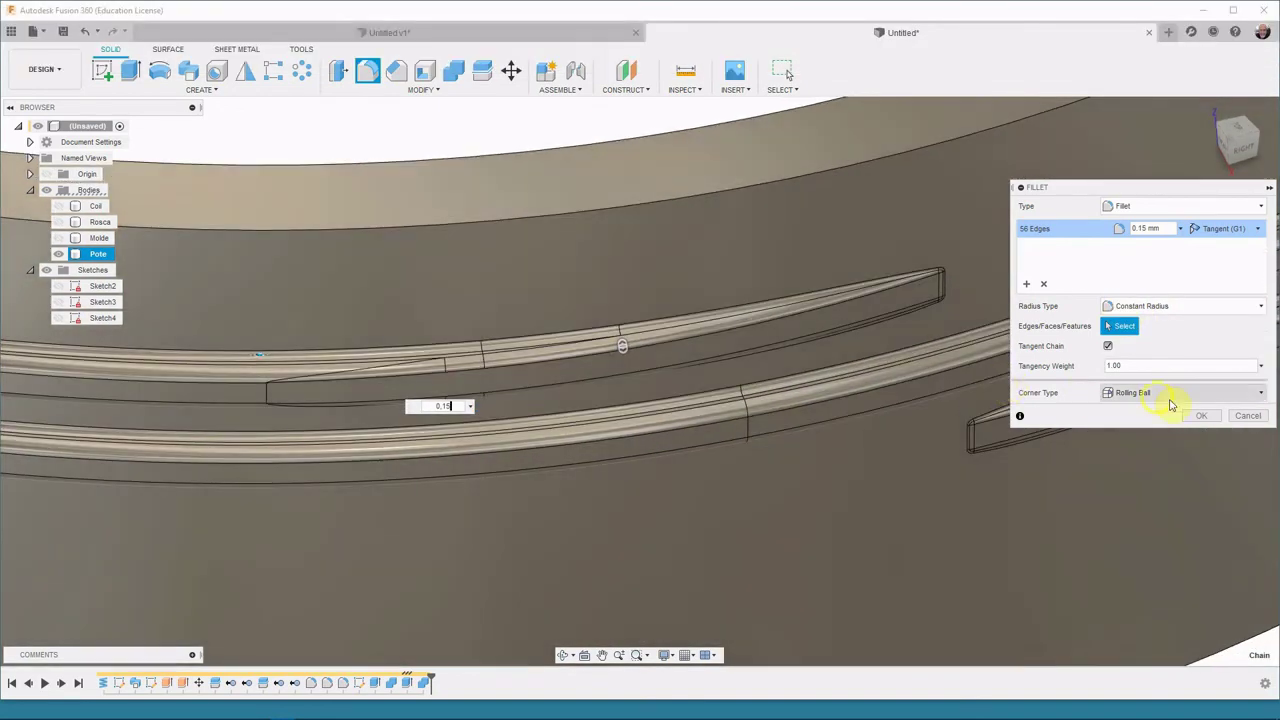
click(1201, 418)
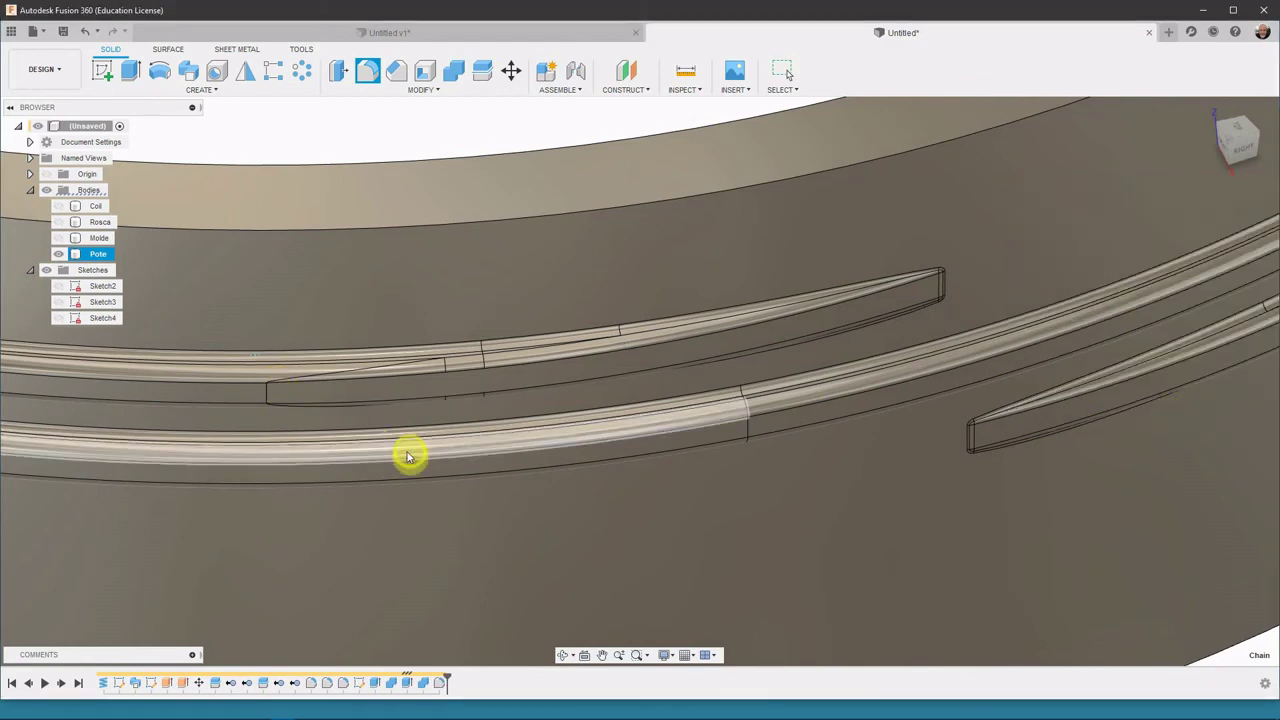
Step: Inspect the filleted thread and its tapered ends around the outside of the Pote ring
scroll(433, 463, down, 6)
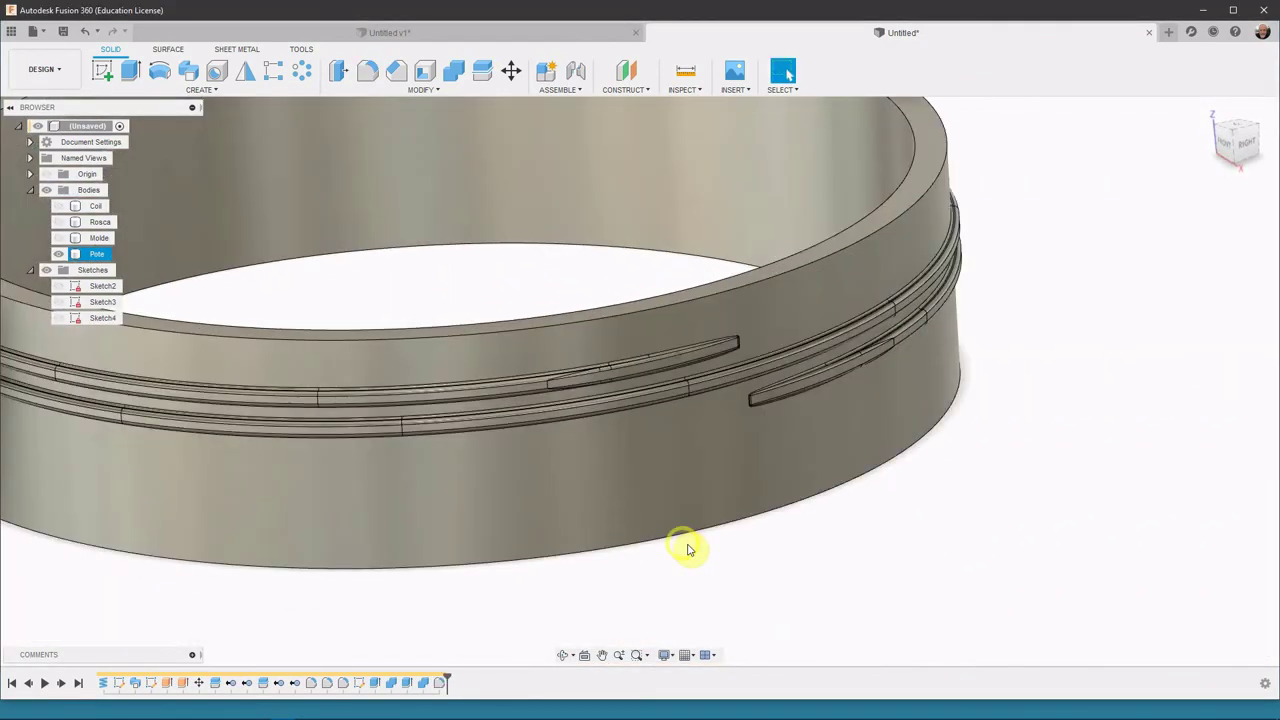
click(834, 594)
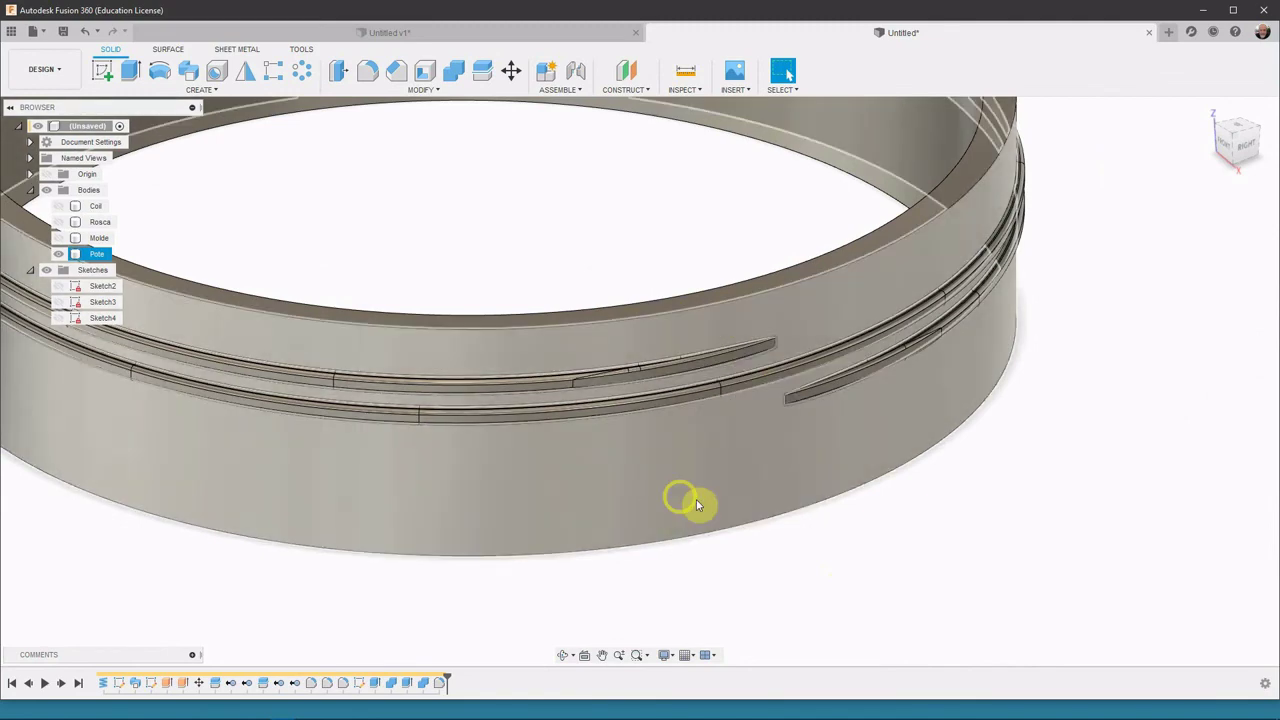
shift+middle_drag(696, 503, 934, 567)
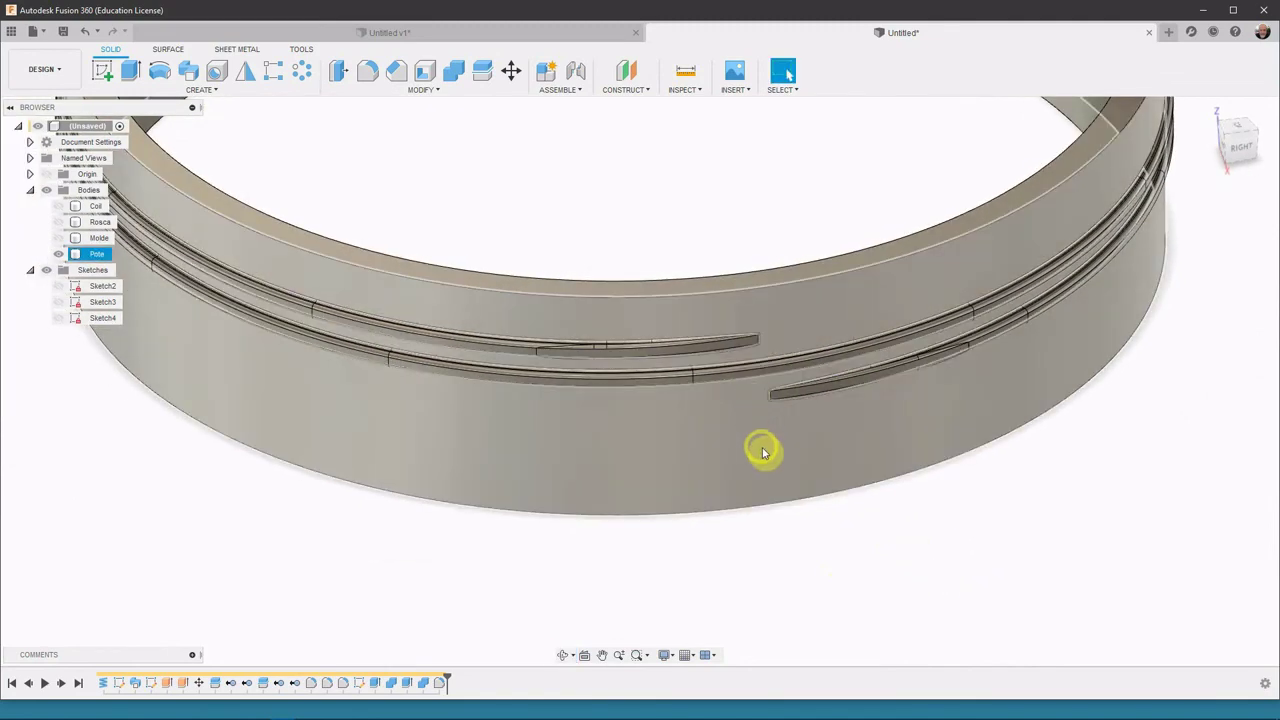
click(757, 347)
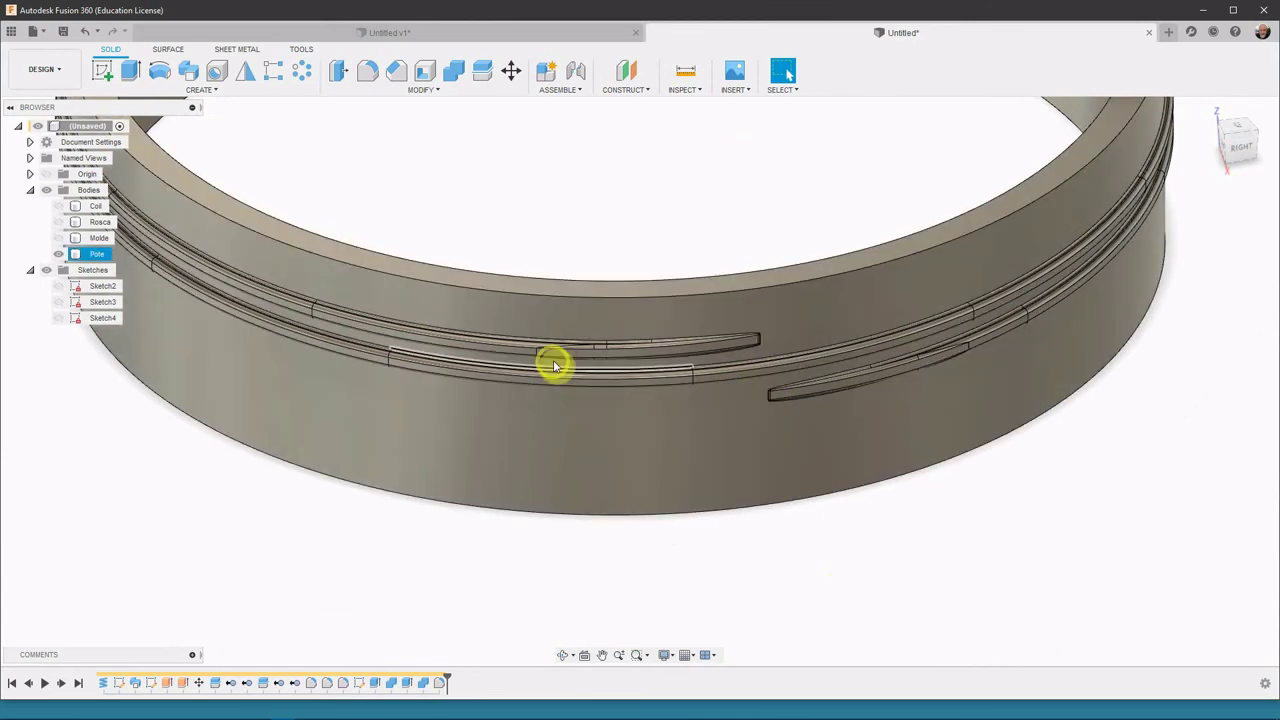
click(586, 350)
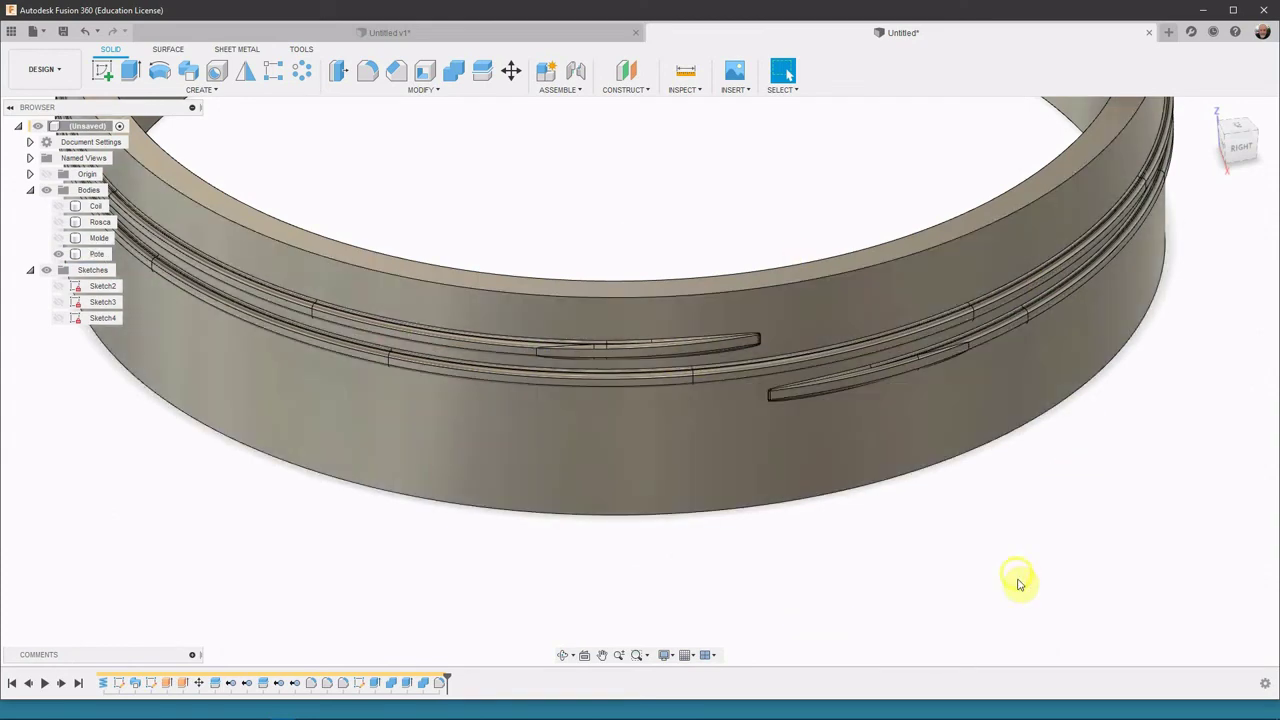
shift+middle_drag(880, 529, 777, 526)
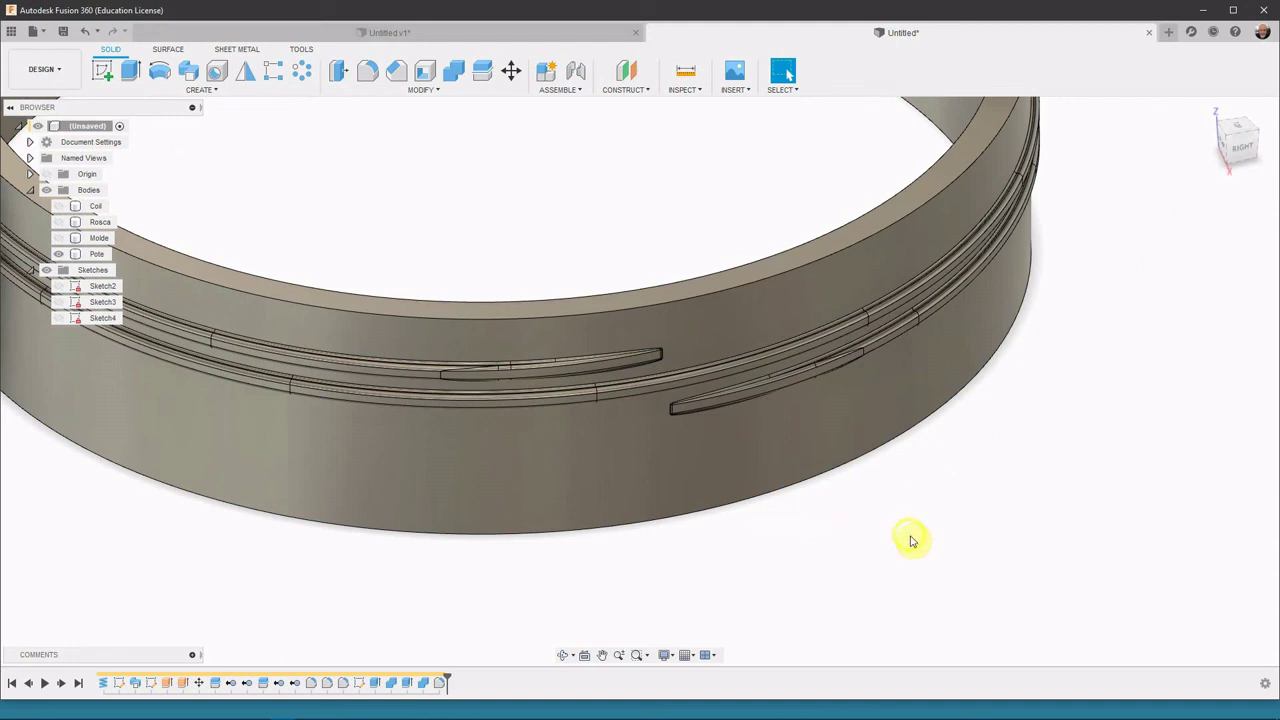
click(882, 522)
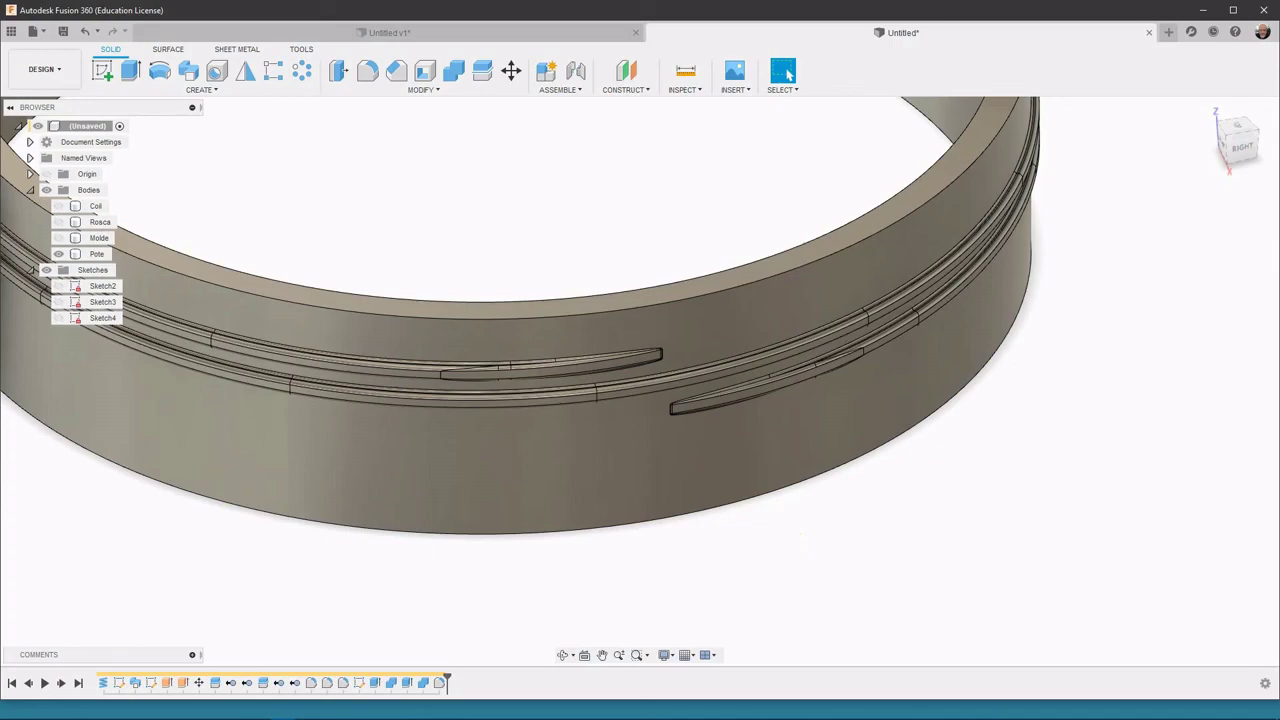